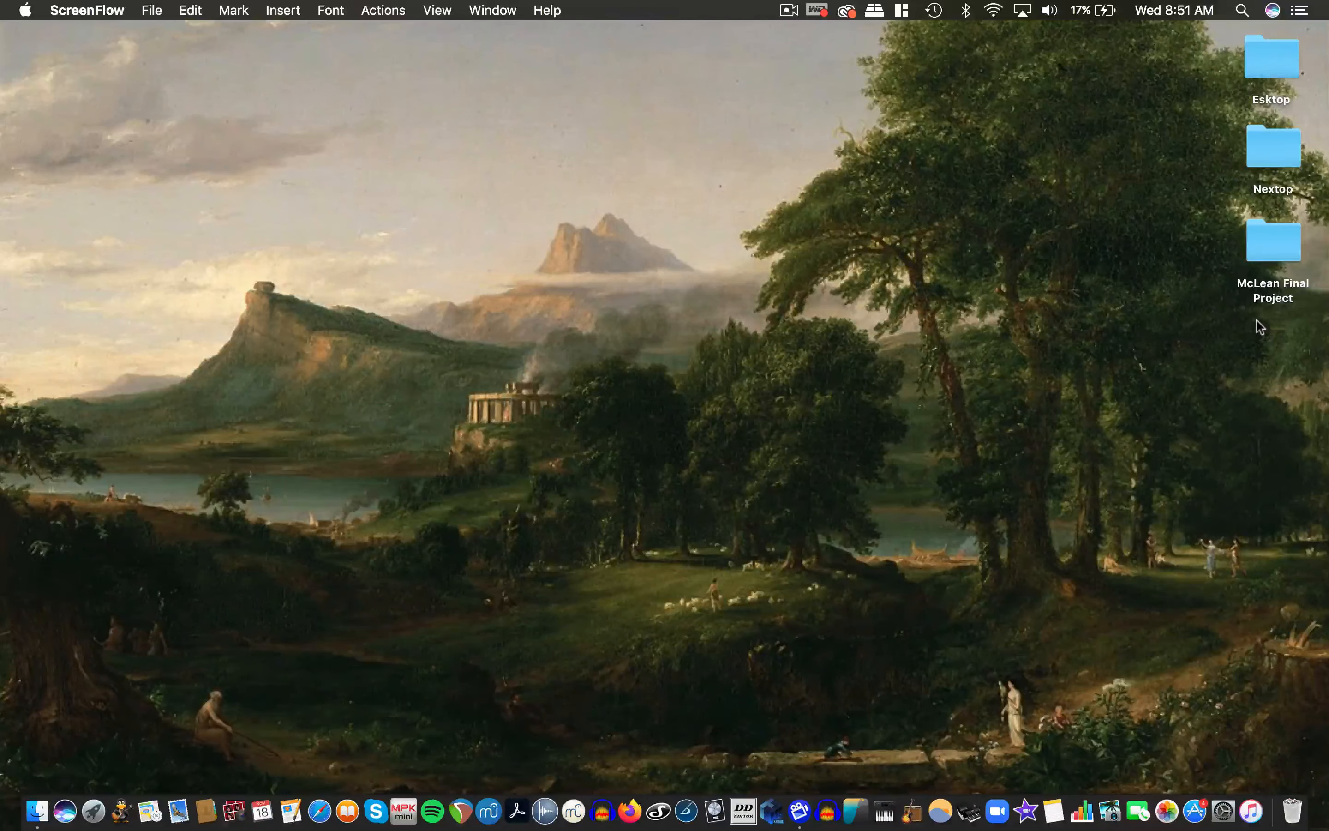
Open the final project folder on the desktop and look through the files in its Audio Samples folder
double_click(1270, 246)
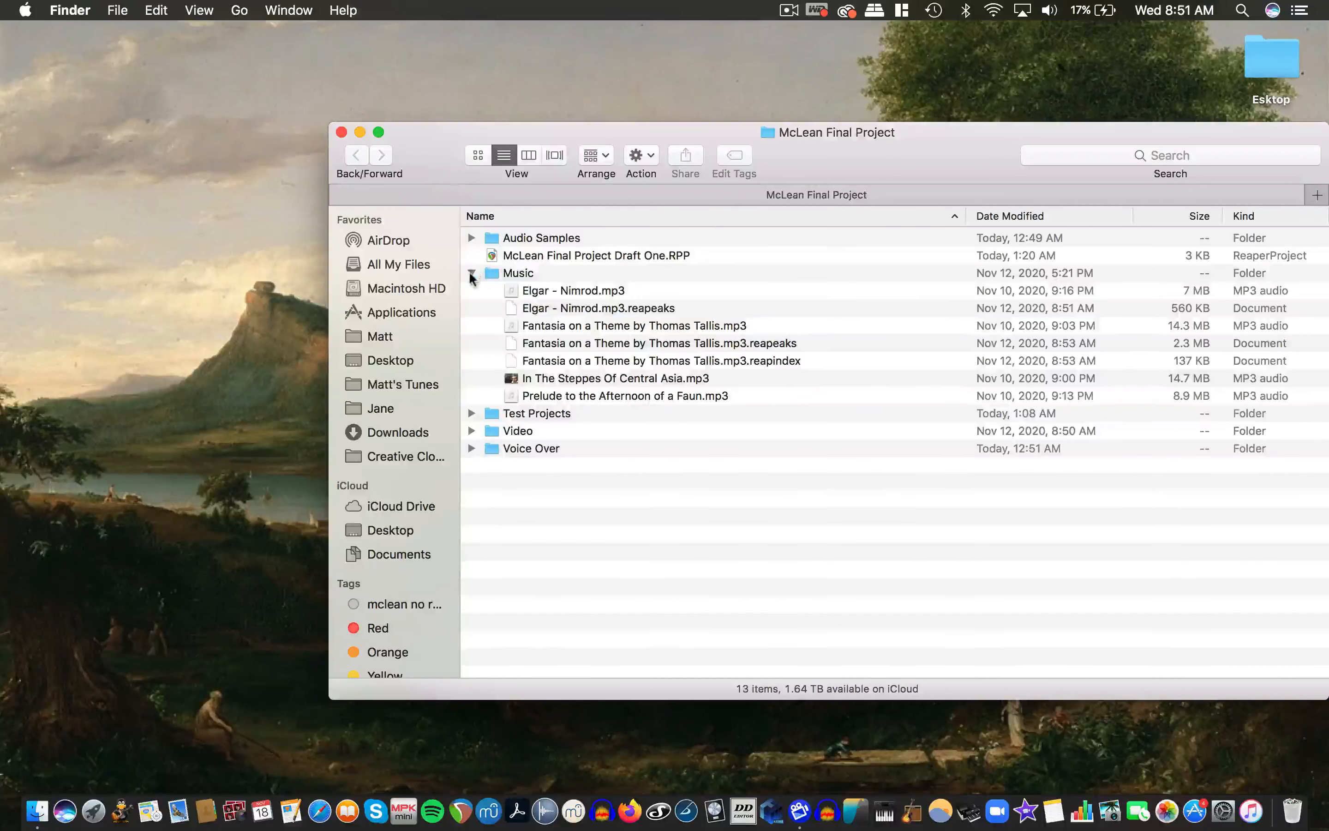
left_click(471, 274)
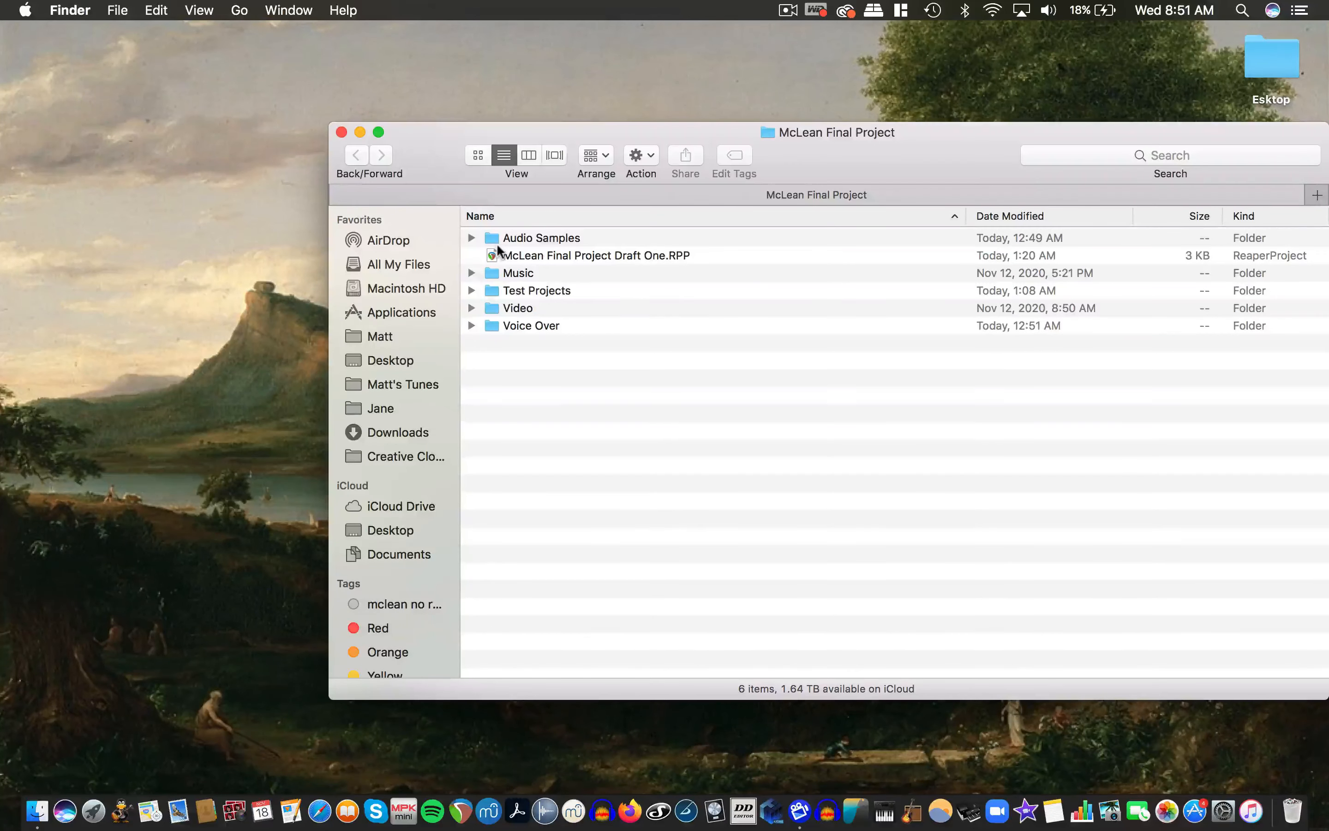
left_click(471, 237)
scroll(484, 332, "down", 2)
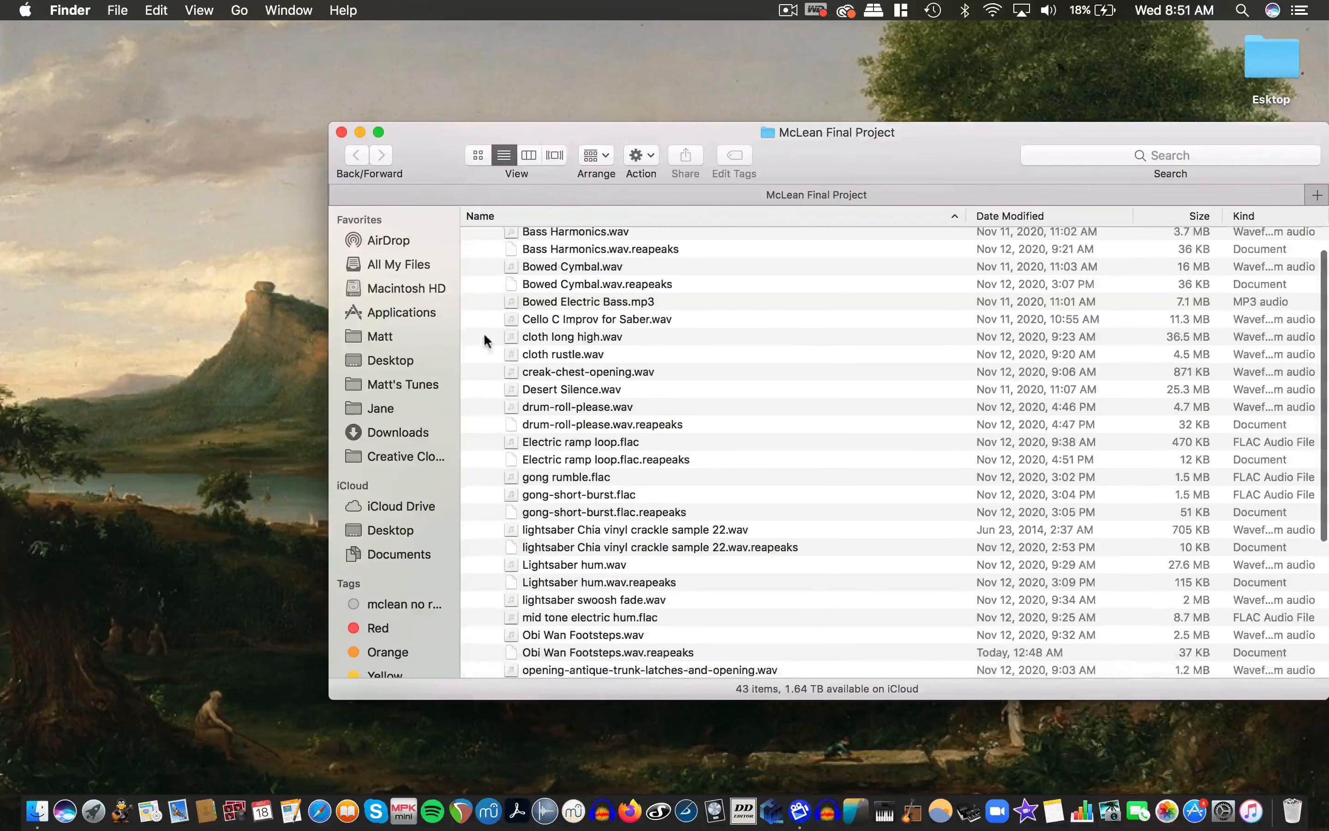
scroll(500, 294, "down", 5)
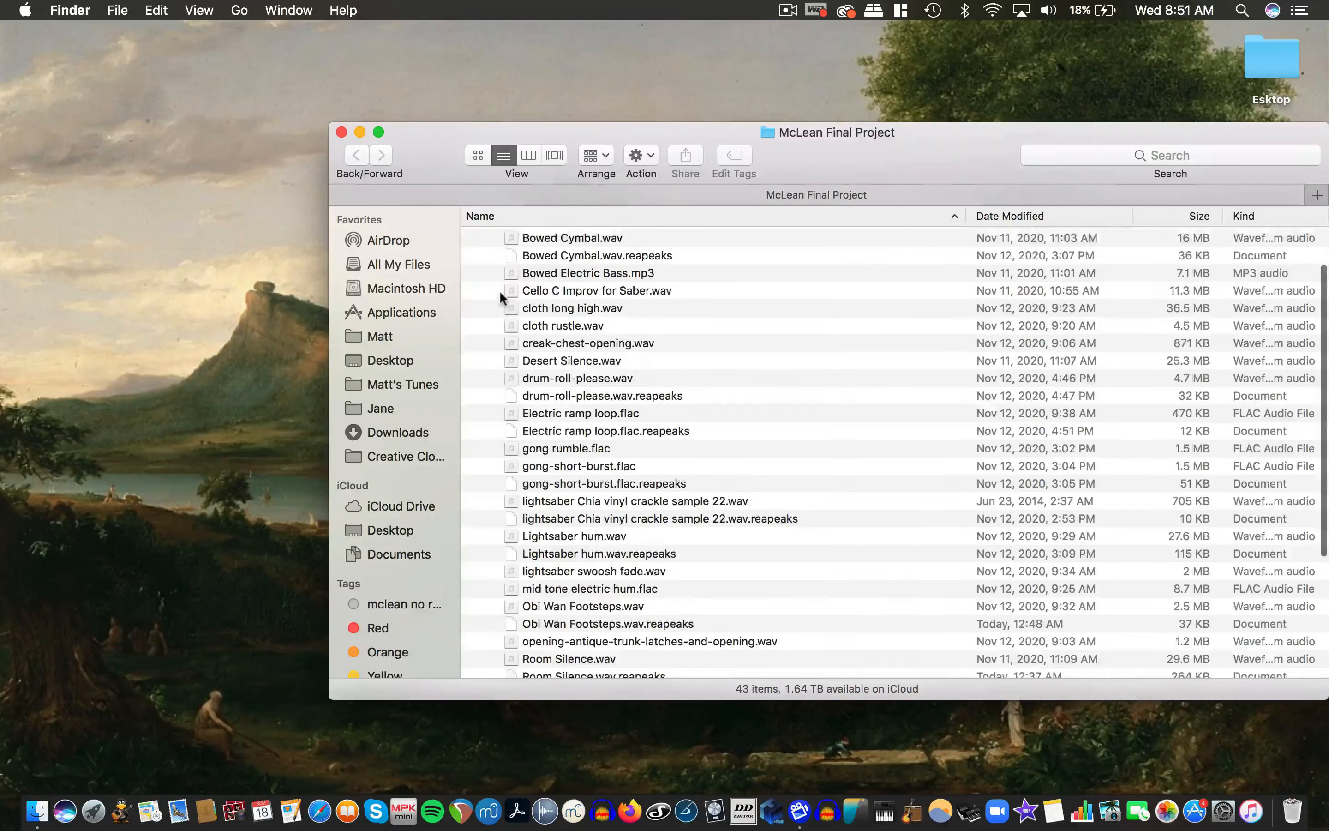
scroll(500, 295, "down", 6)
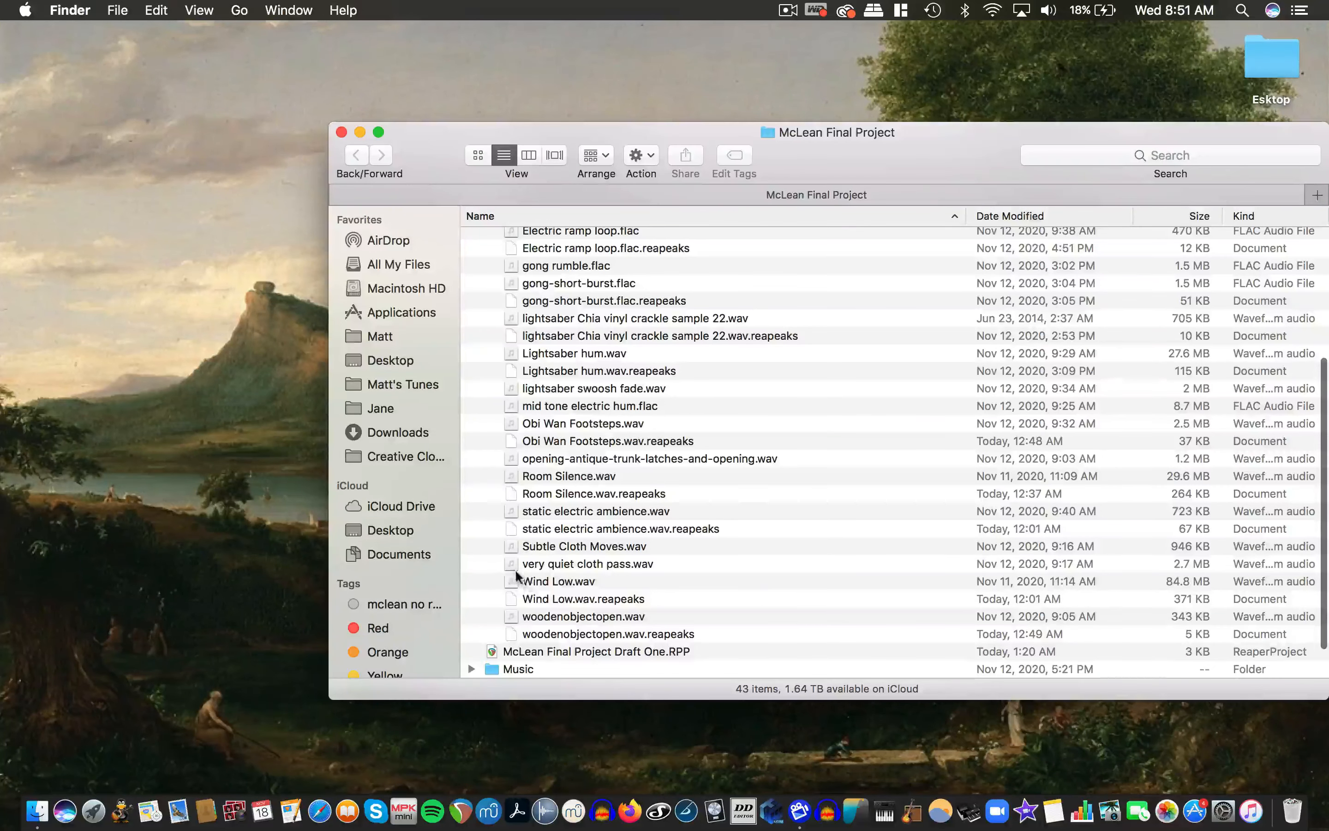
scroll(519, 575, "up", 10)
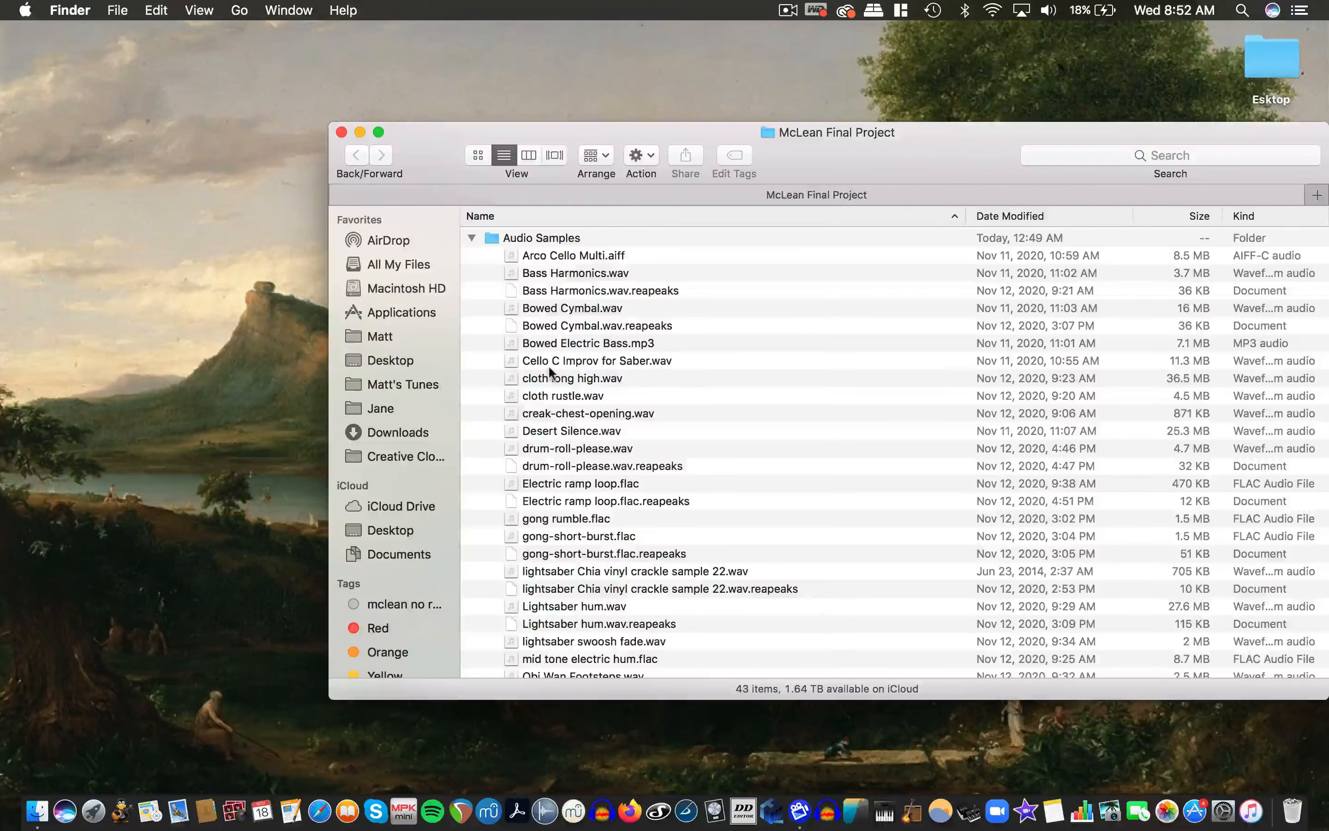
left_click(471, 238)
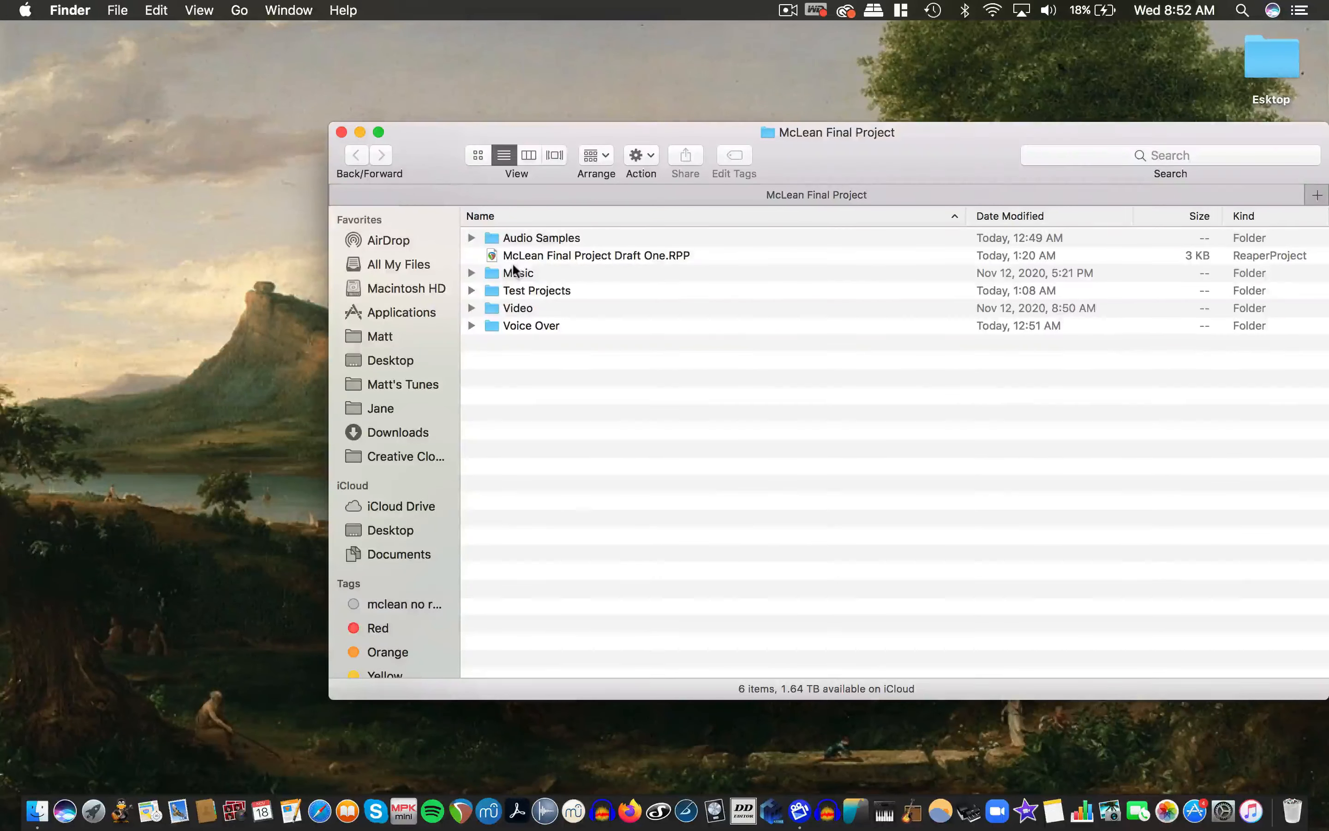
Move the Draft One .RPP project file into the Test Projects folder, and review the contents of the Music and Test Projects folders
left_click_drag(506, 260, 493, 291)
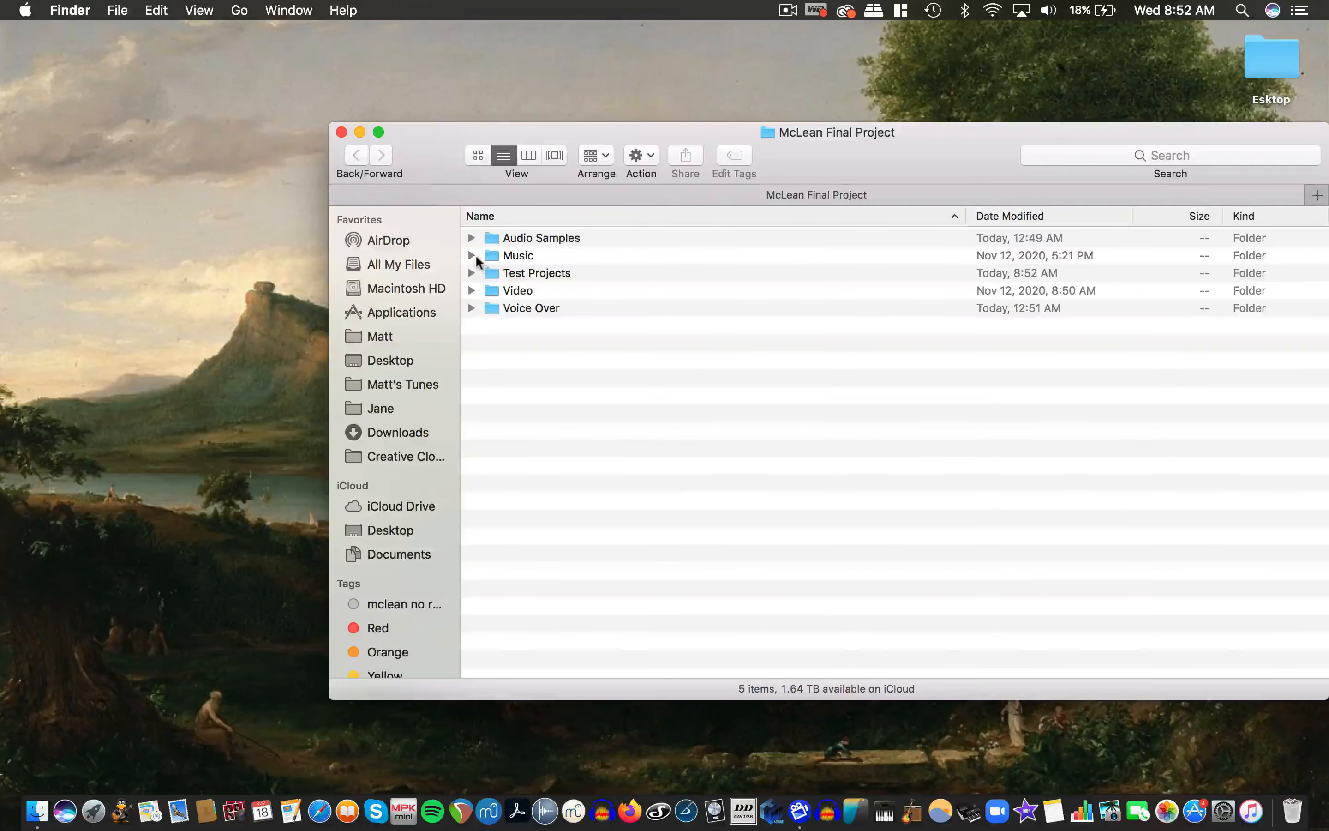
left_click(474, 255)
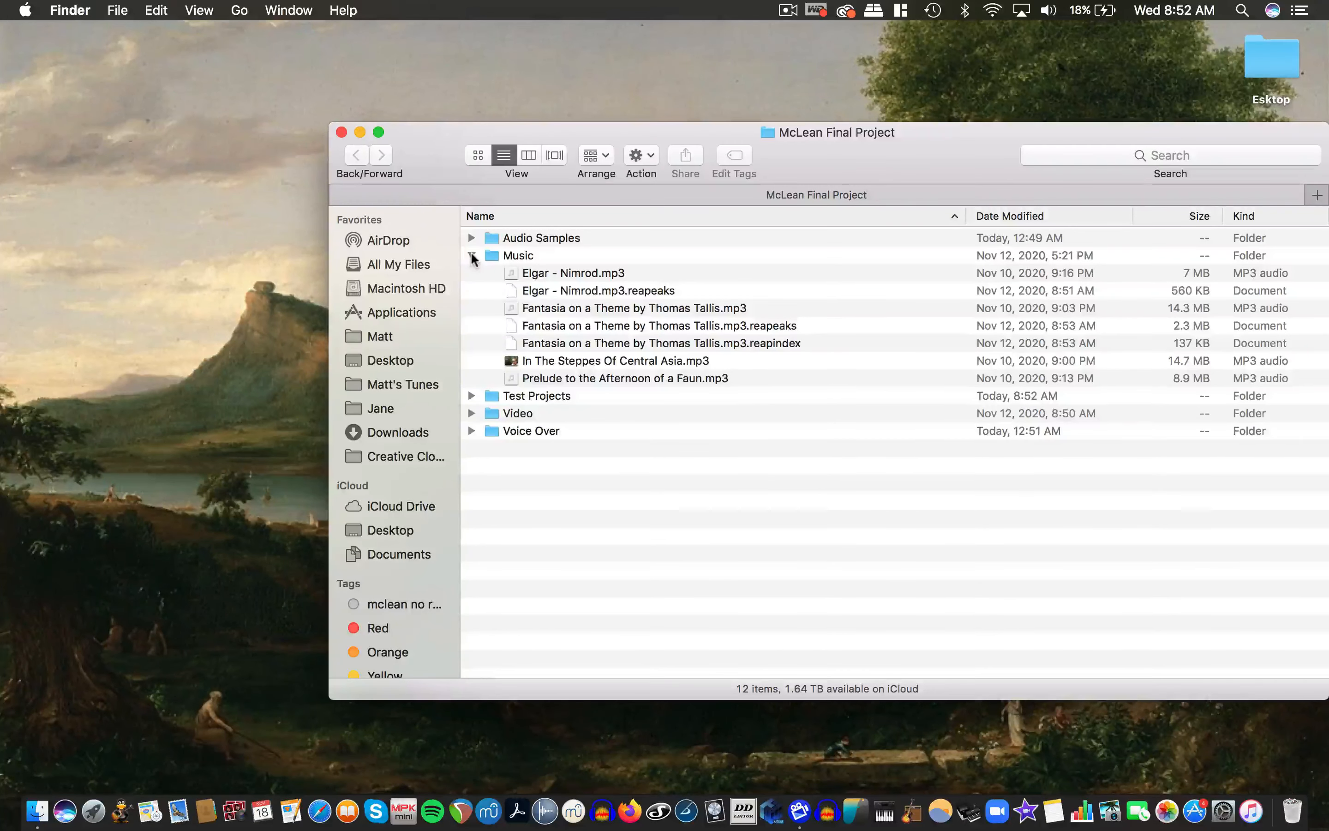
left_click(472, 256)
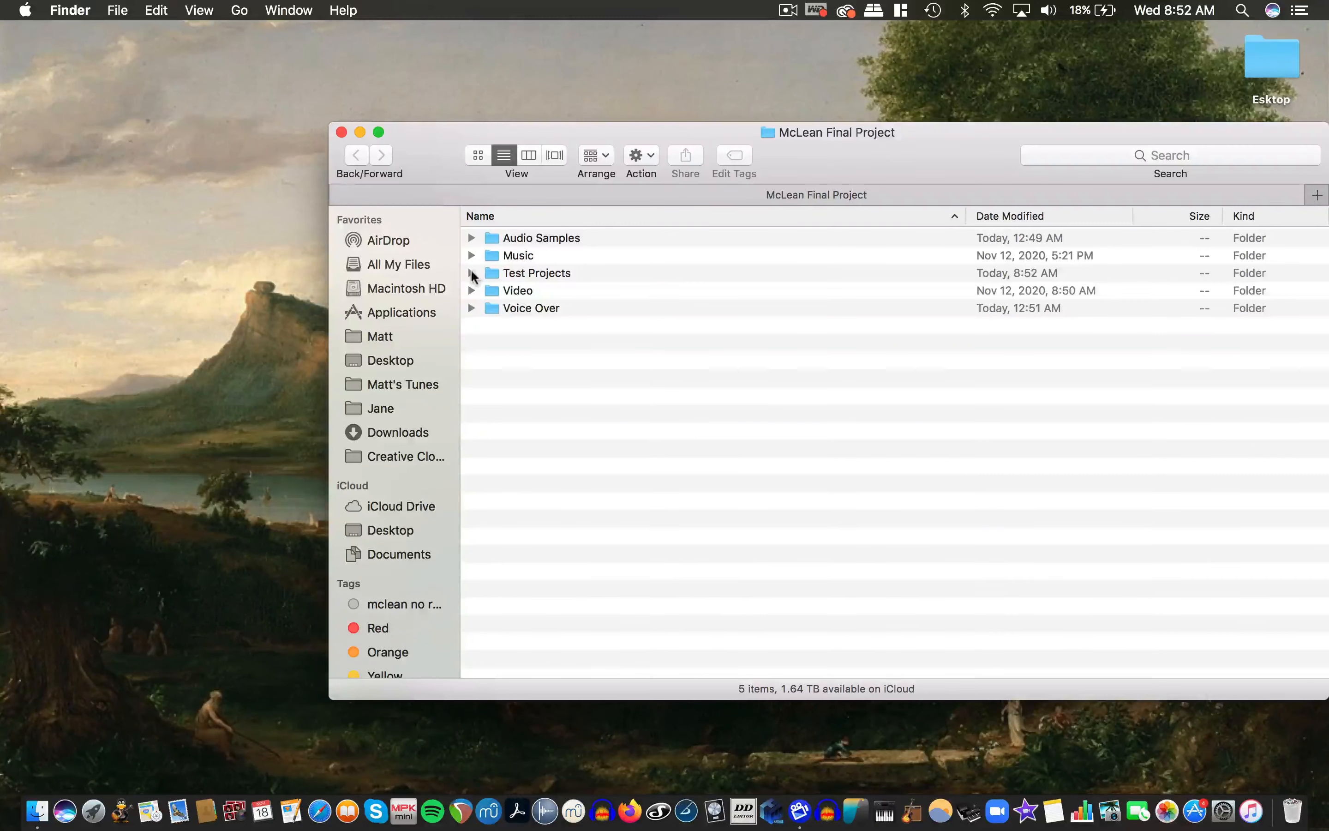
left_click(471, 273)
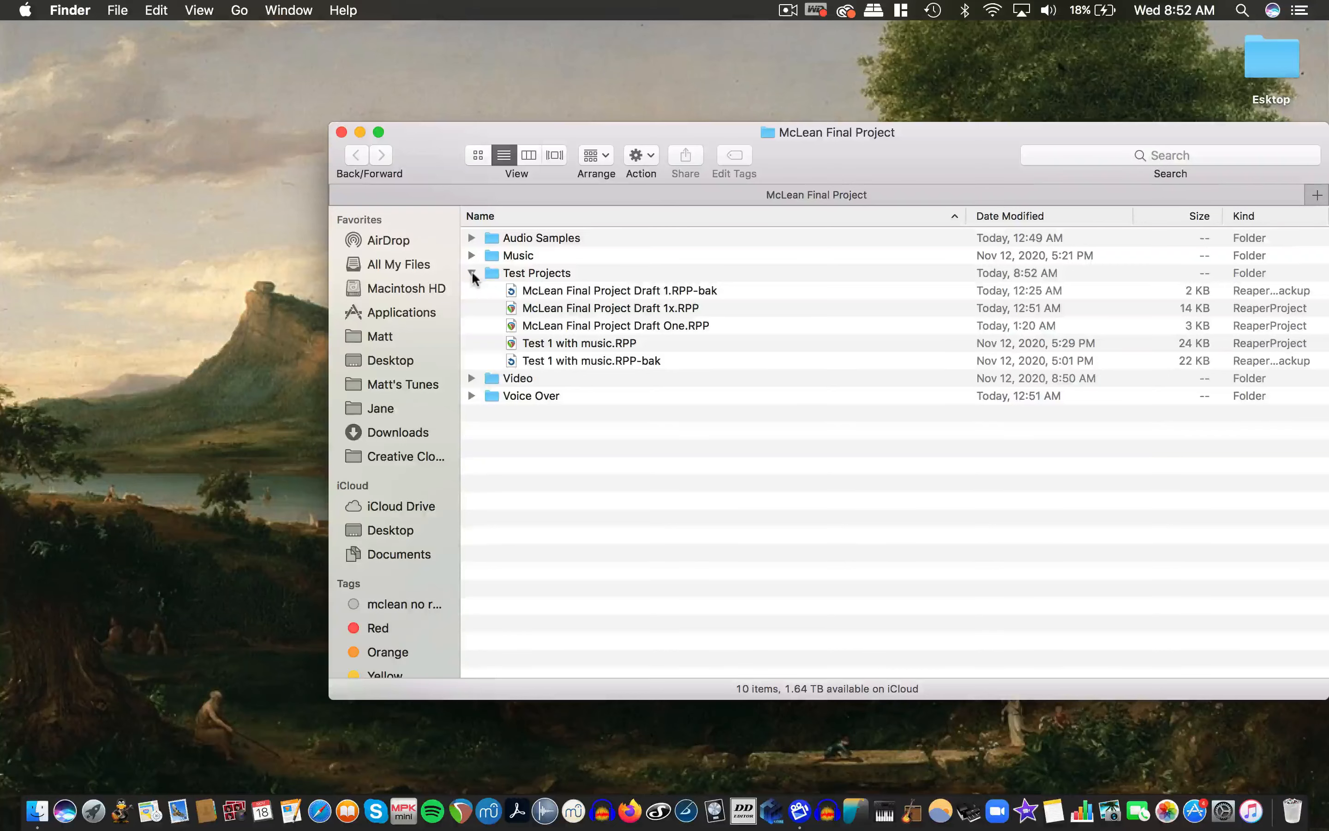
left_click(471, 273)
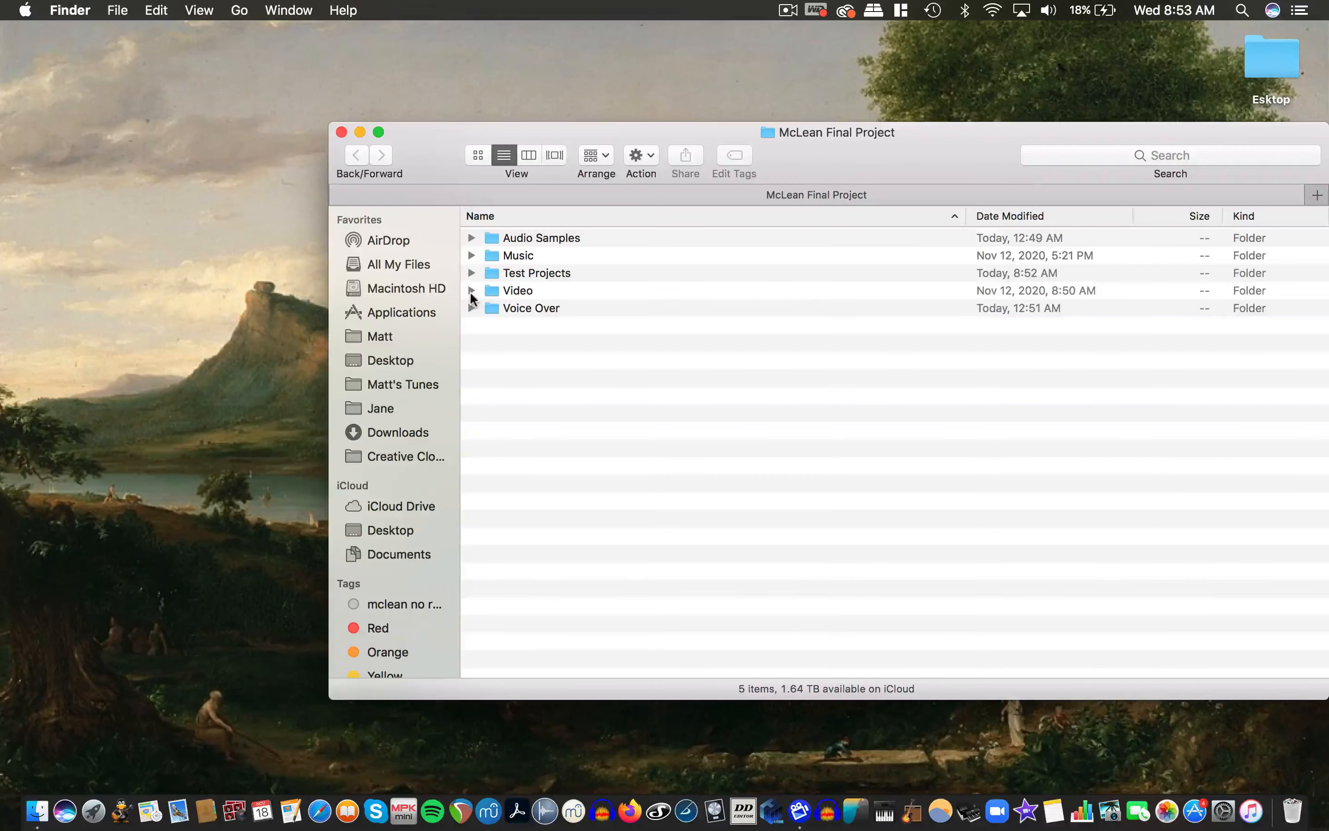
Check the contents of the Video folder, collapse it and close the project folder window
left_click(472, 292)
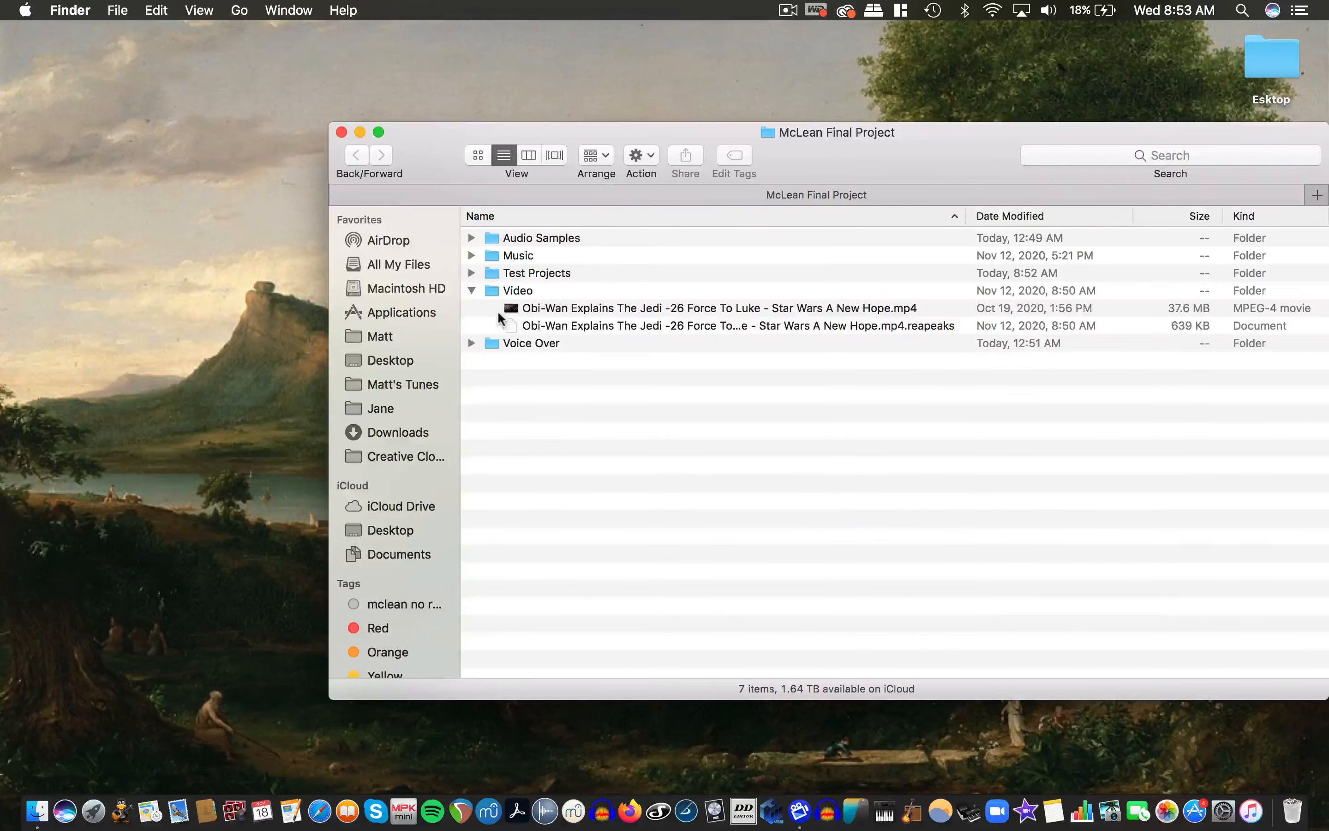
left_click(471, 292)
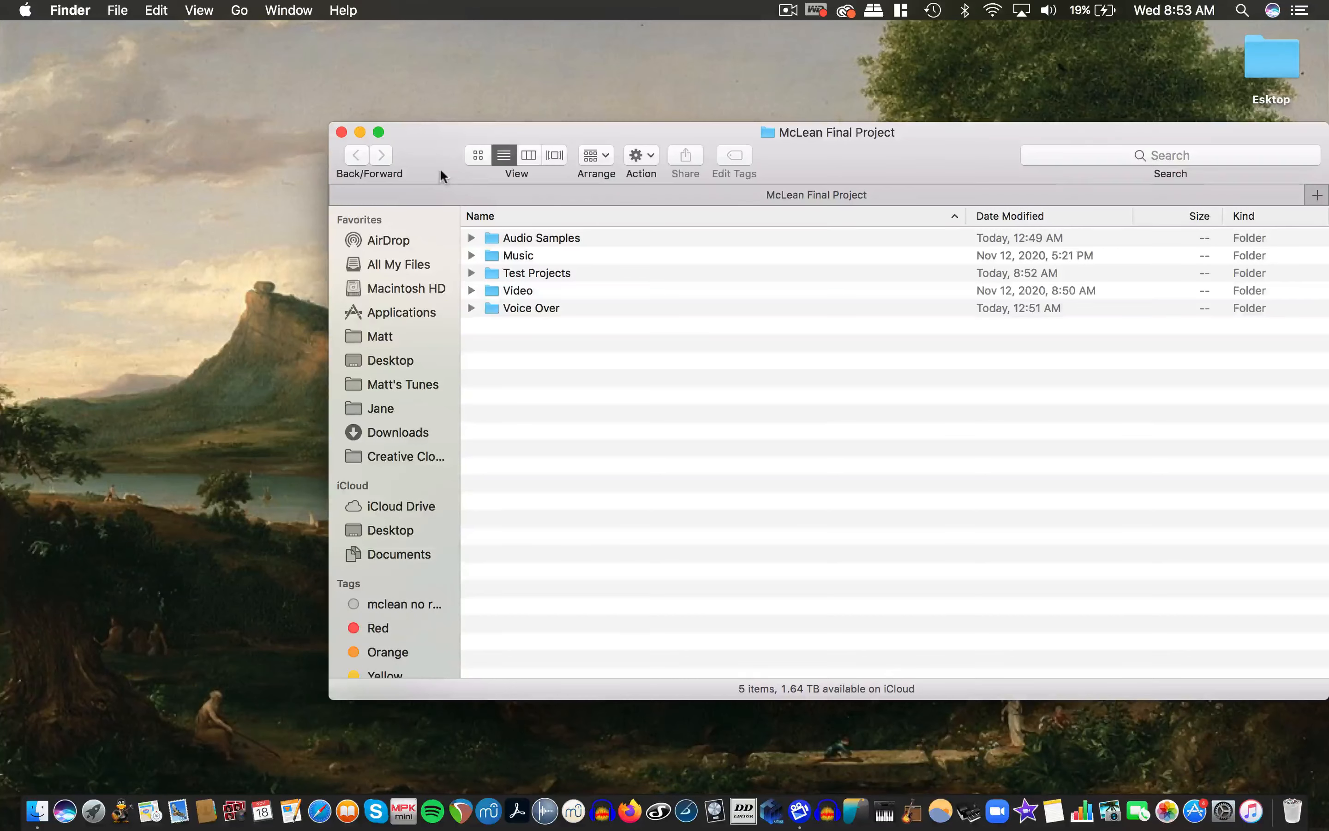
left_click(342, 132)
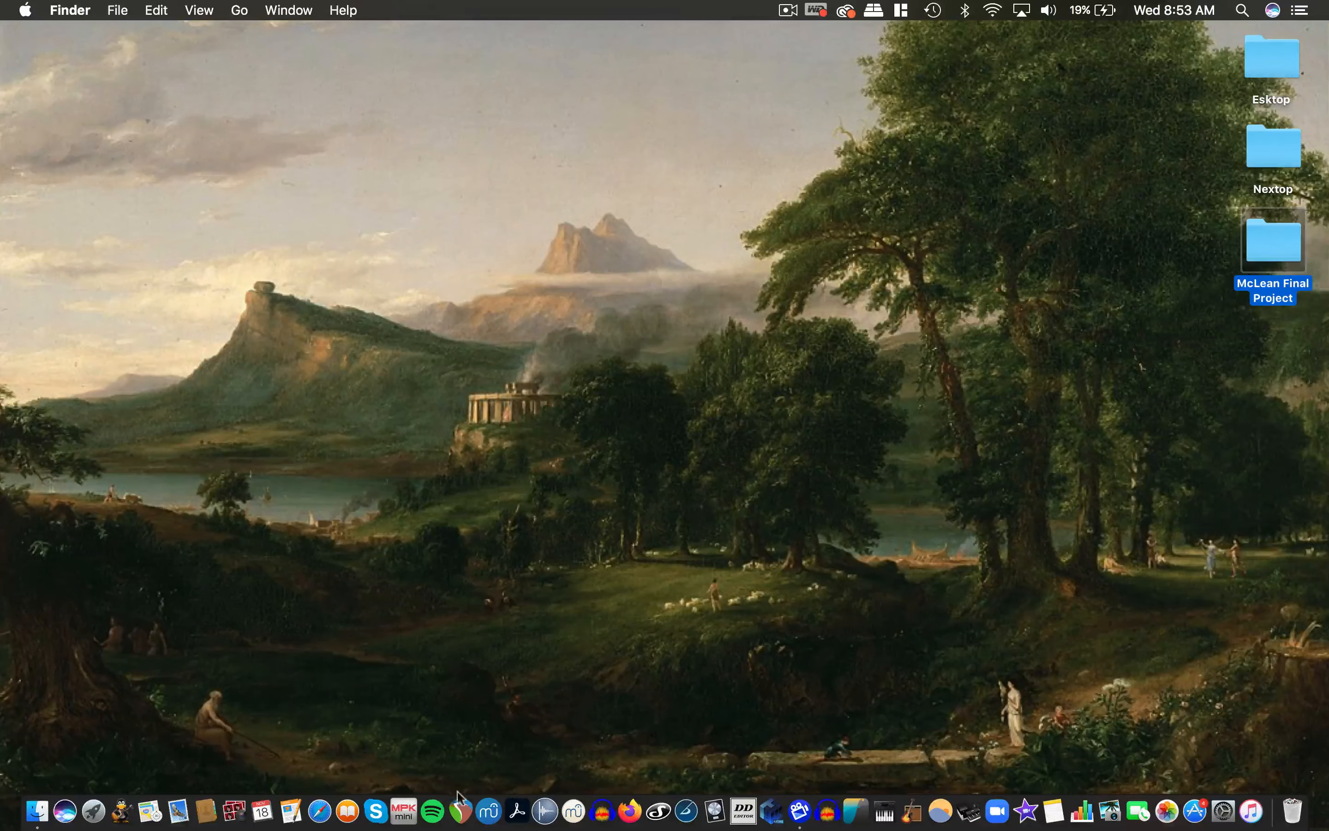
Switch to REAPER, turn off snapping and show the mixer with the master track
left_click(460, 808)
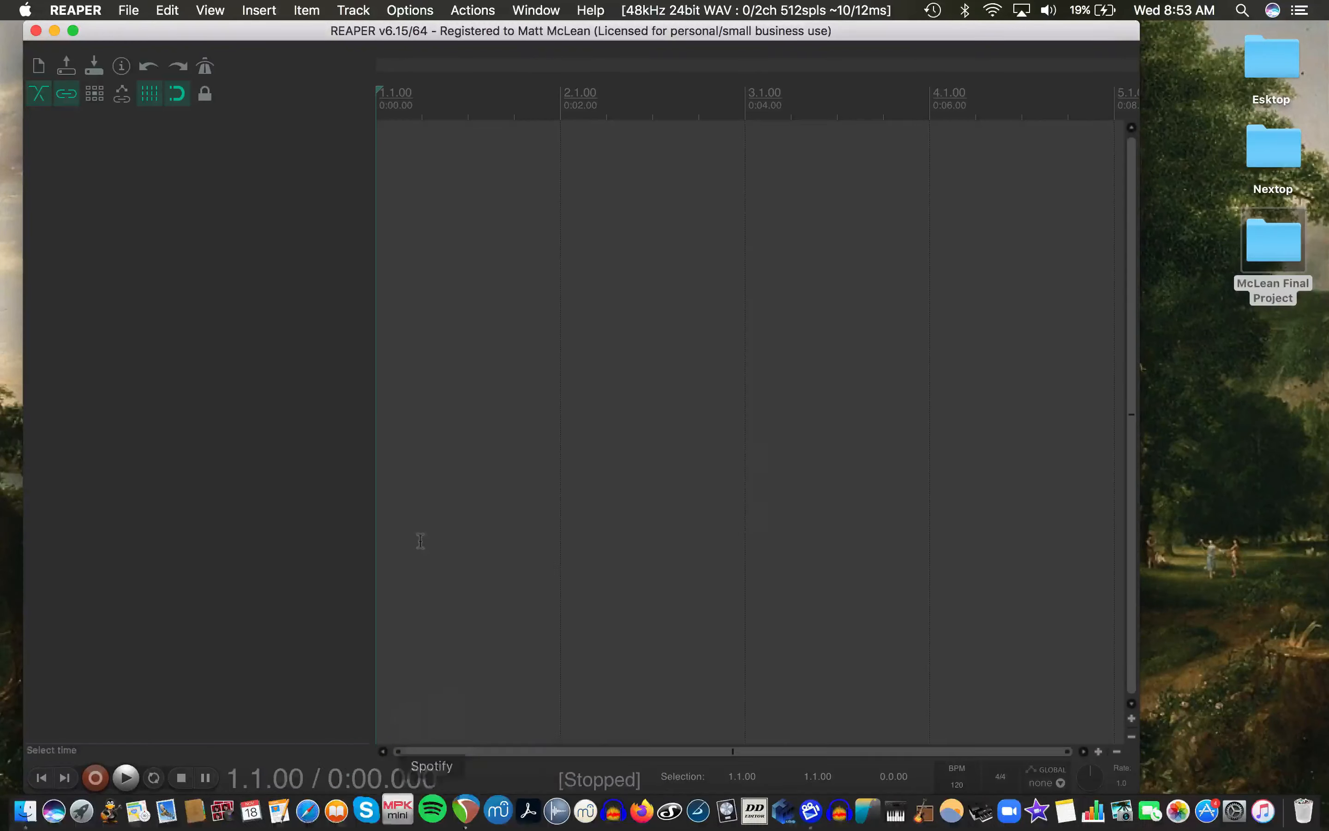
left_click(177, 94)
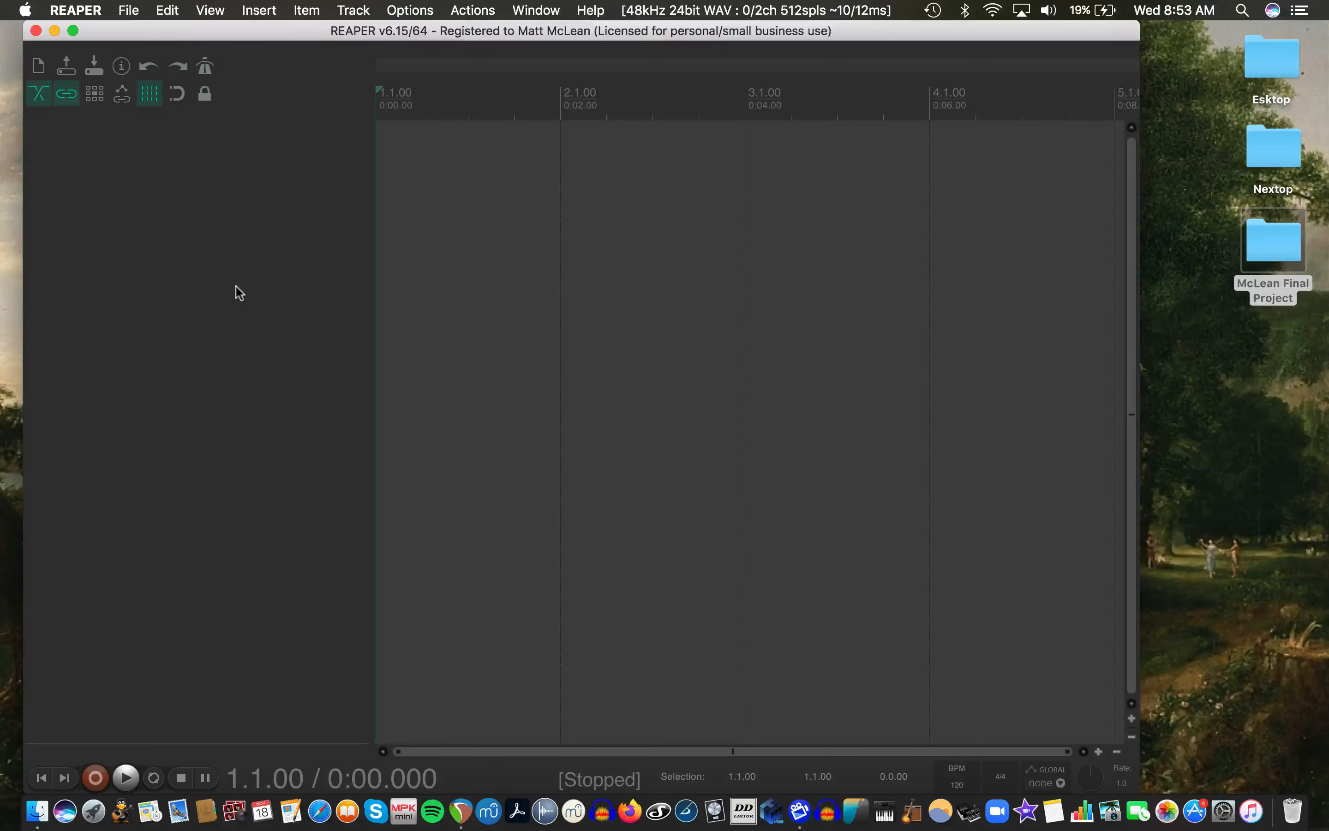
key("super+m")
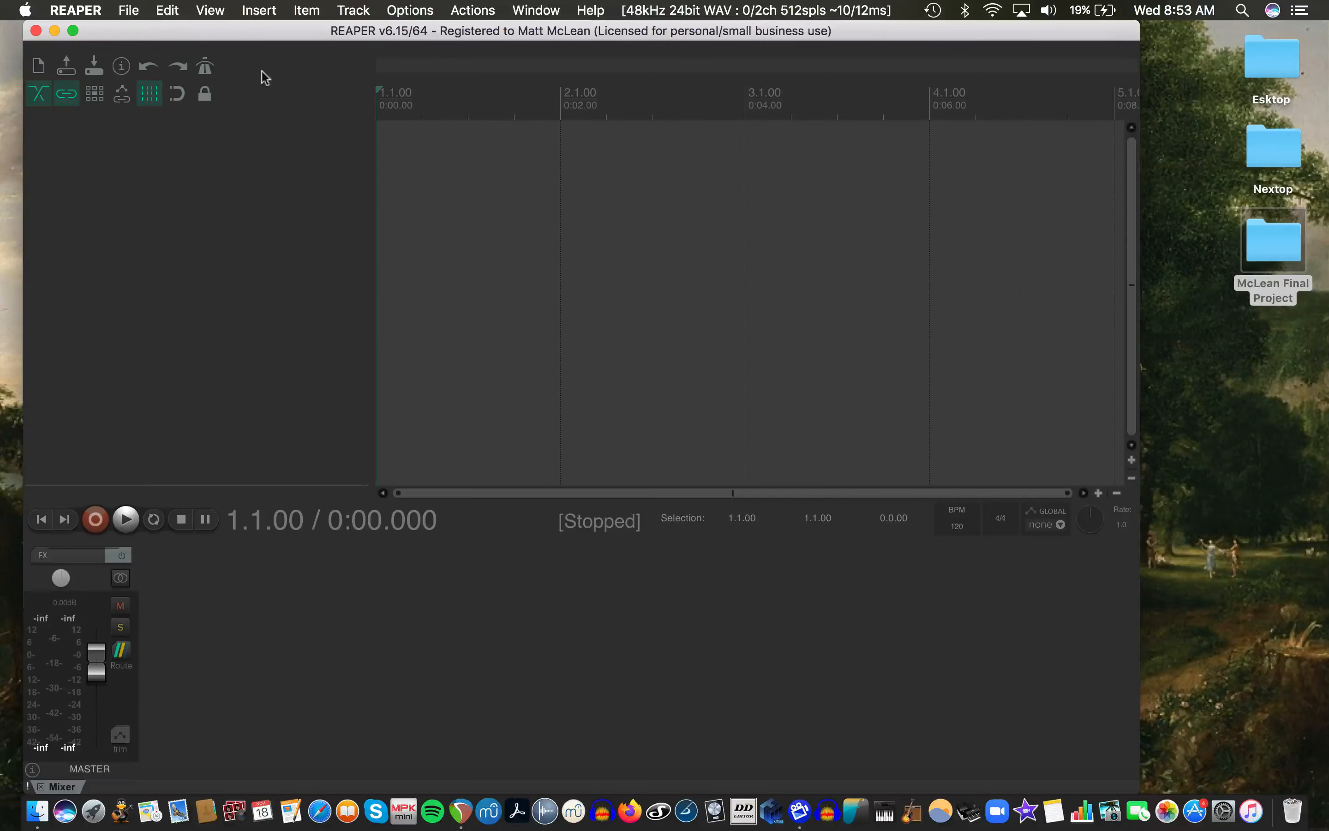
left_click(211, 12)
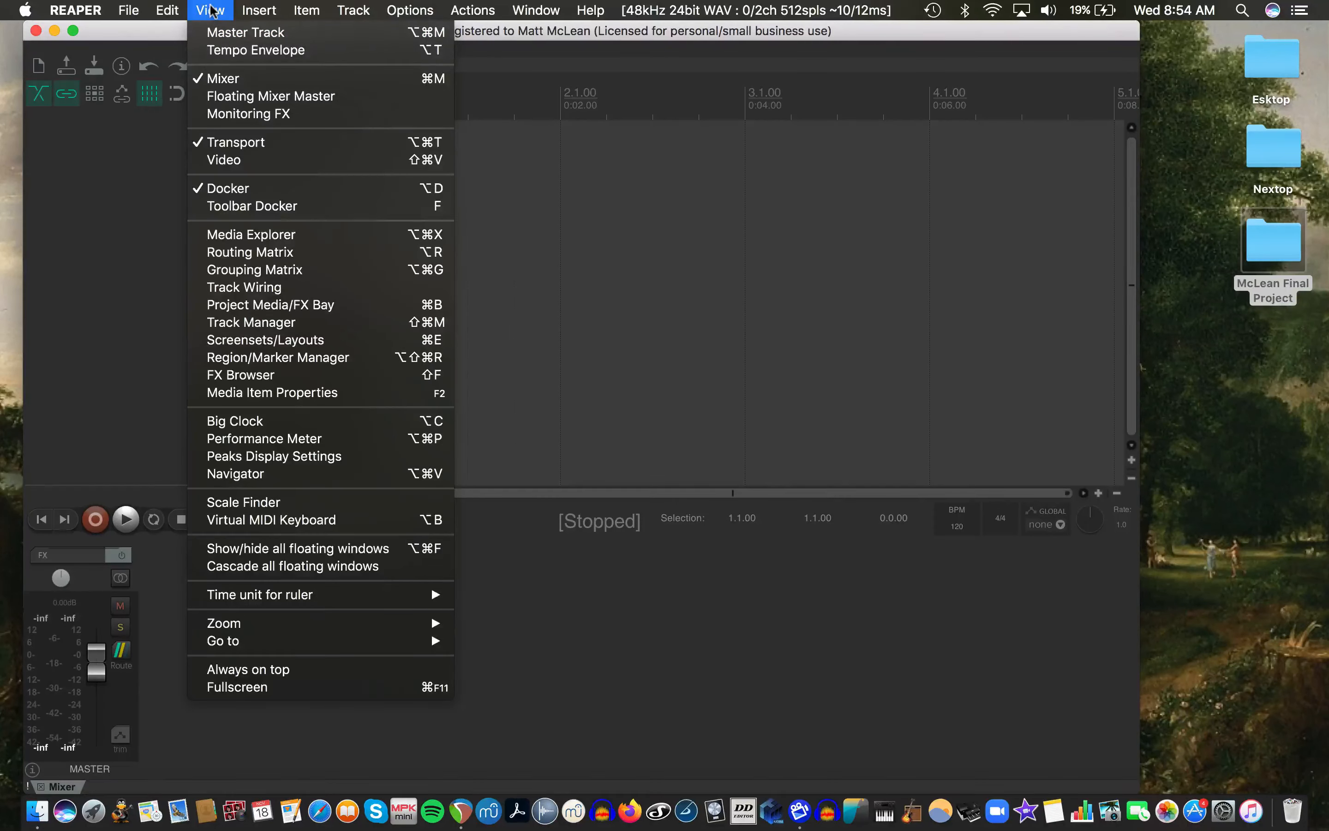
left_click(133, 263)
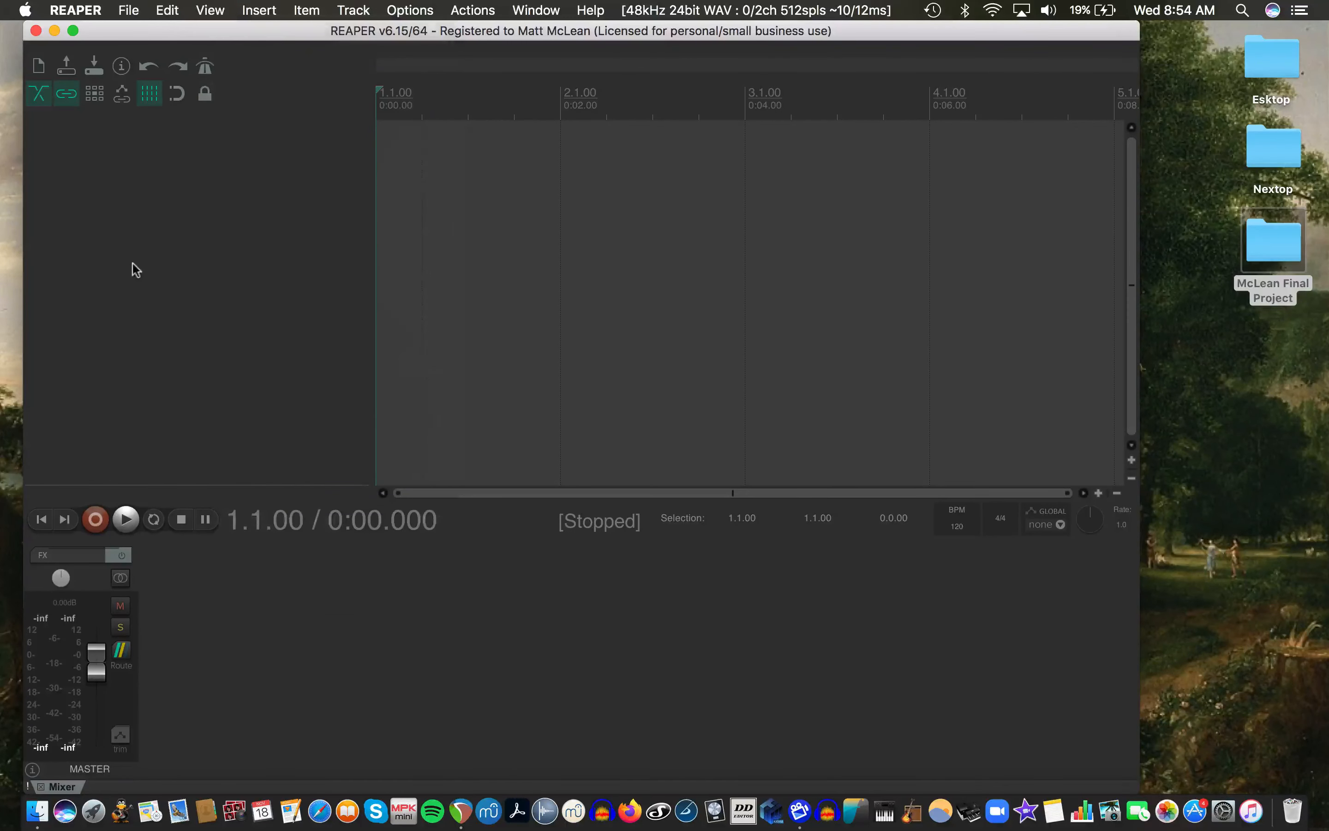
Add the VST: ReaComp (Cockos) compressor to the master track and load its "stock - Master Bus Glue" preset
left_click(55, 556)
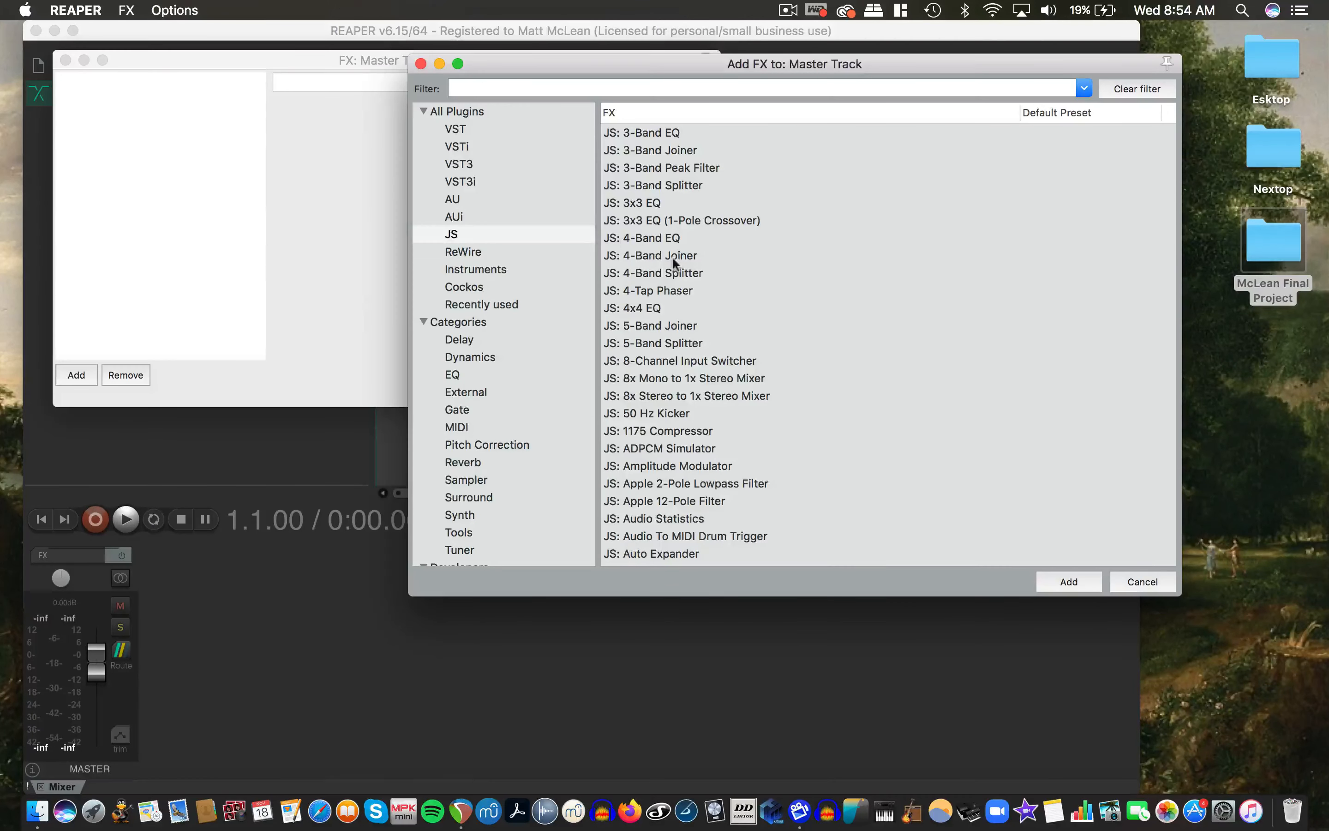
scroll(674, 290, "down", 5)
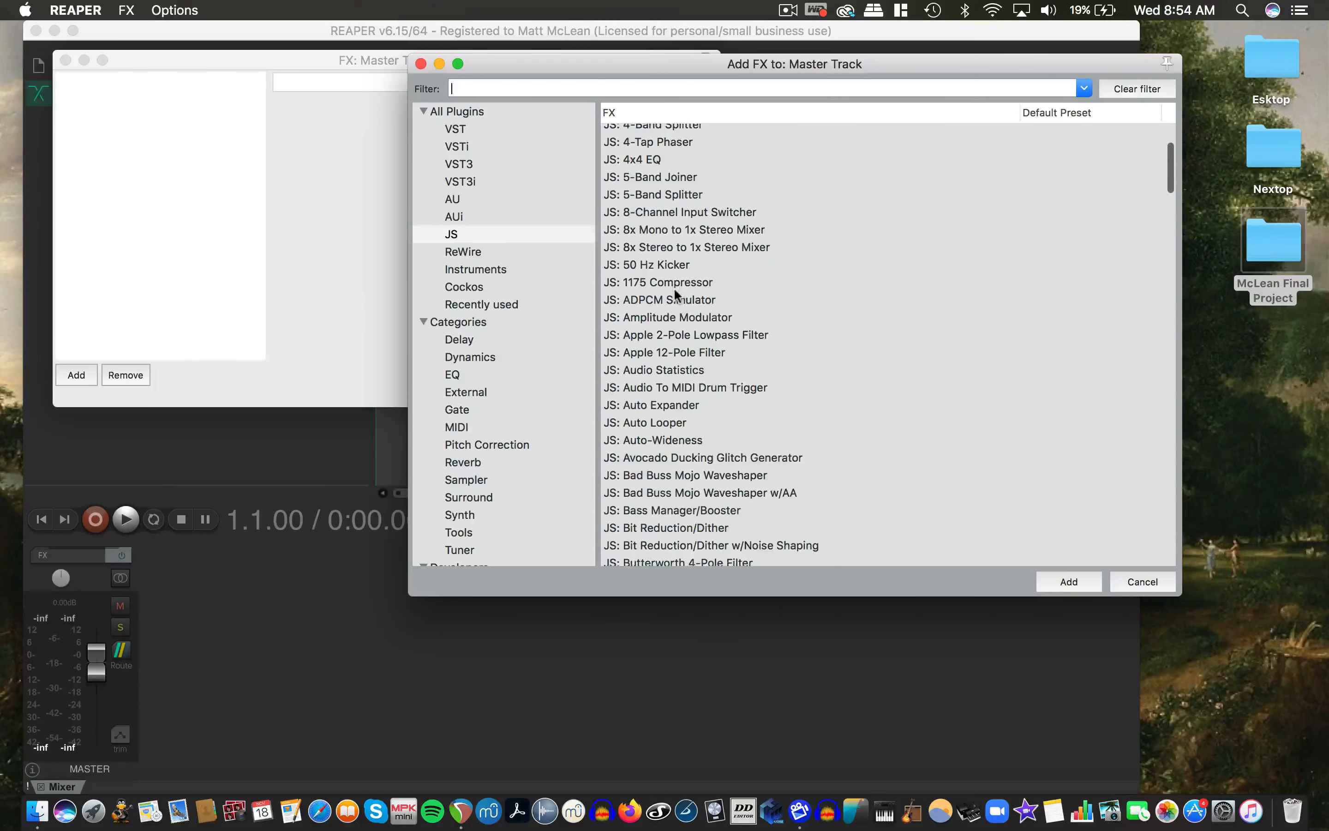
left_click(488, 281)
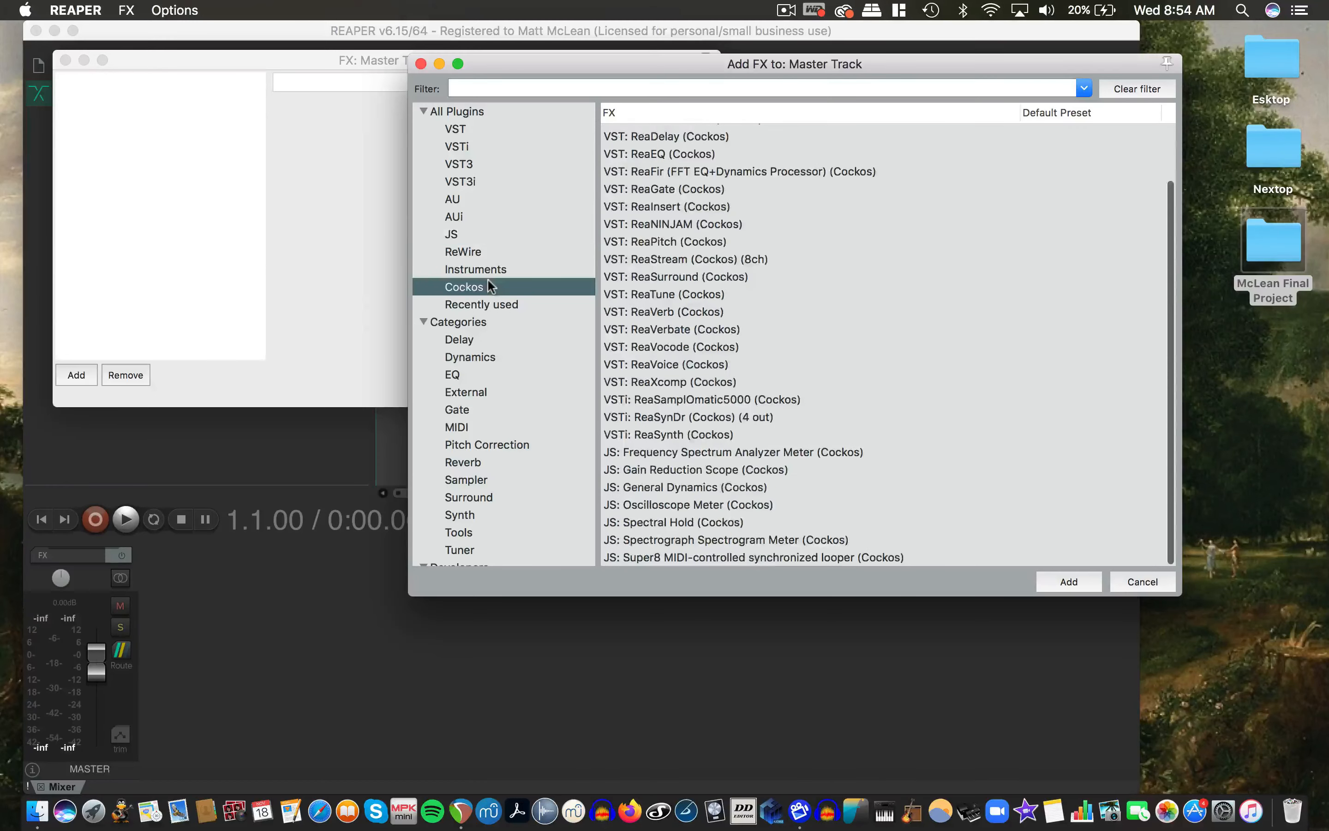
scroll(691, 242, "up", 3)
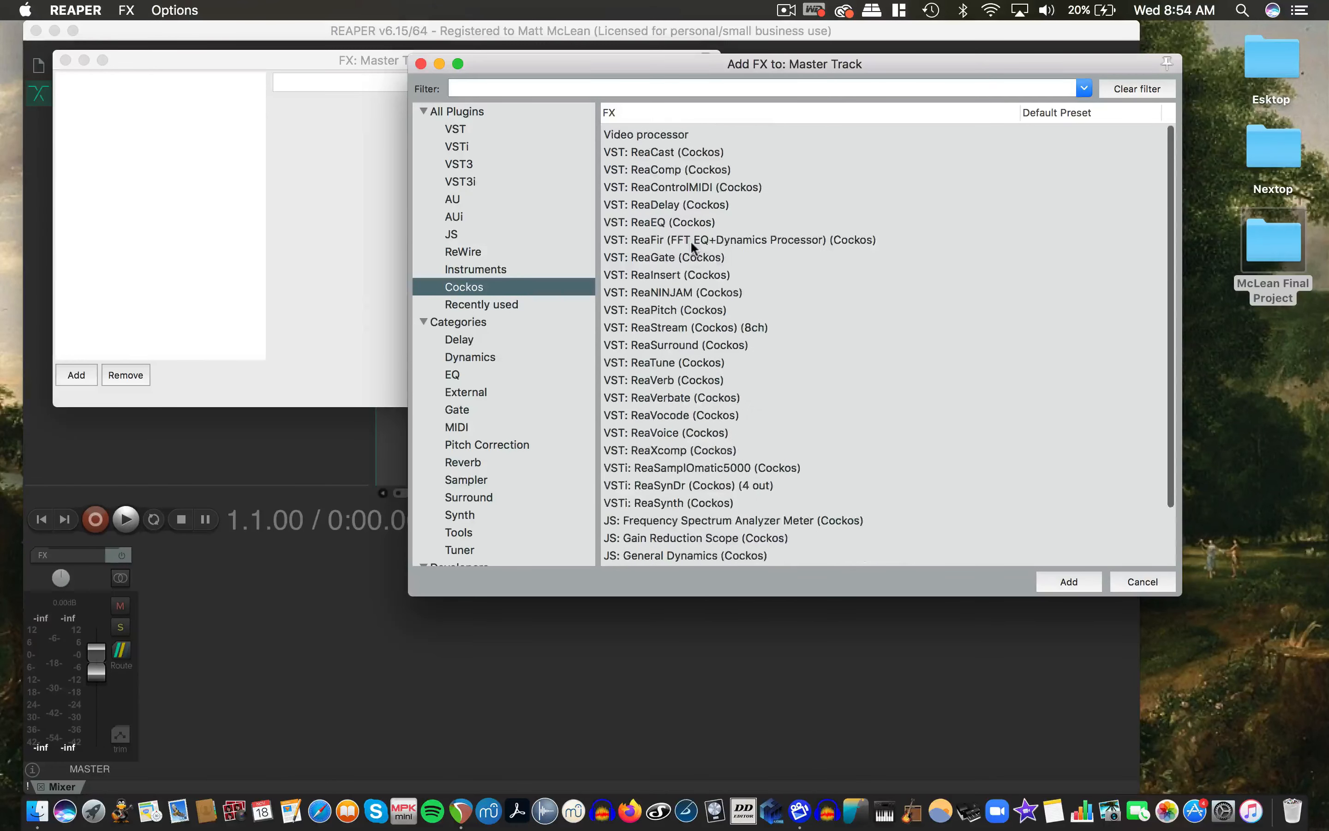
left_click(666, 168)
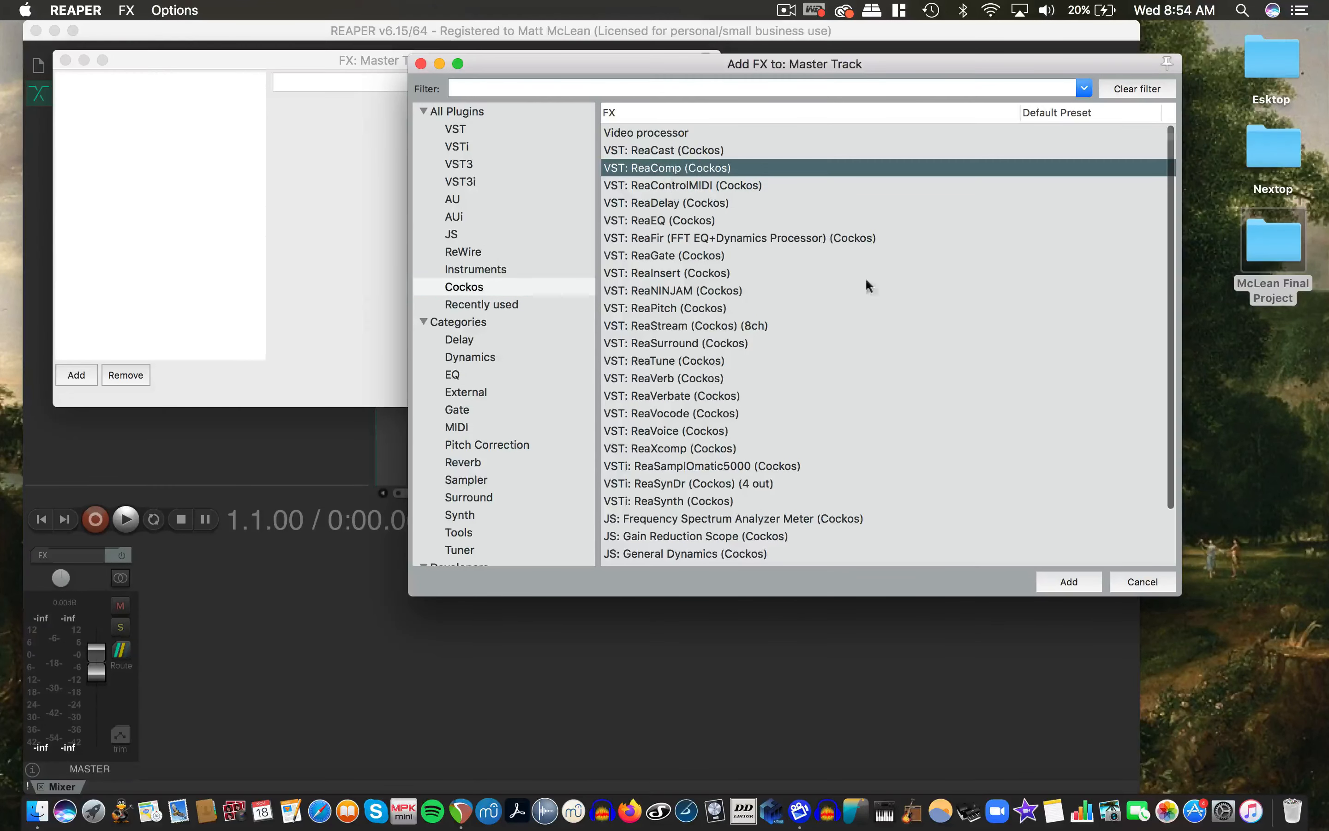
left_click(1069, 581)
left_click(422, 112)
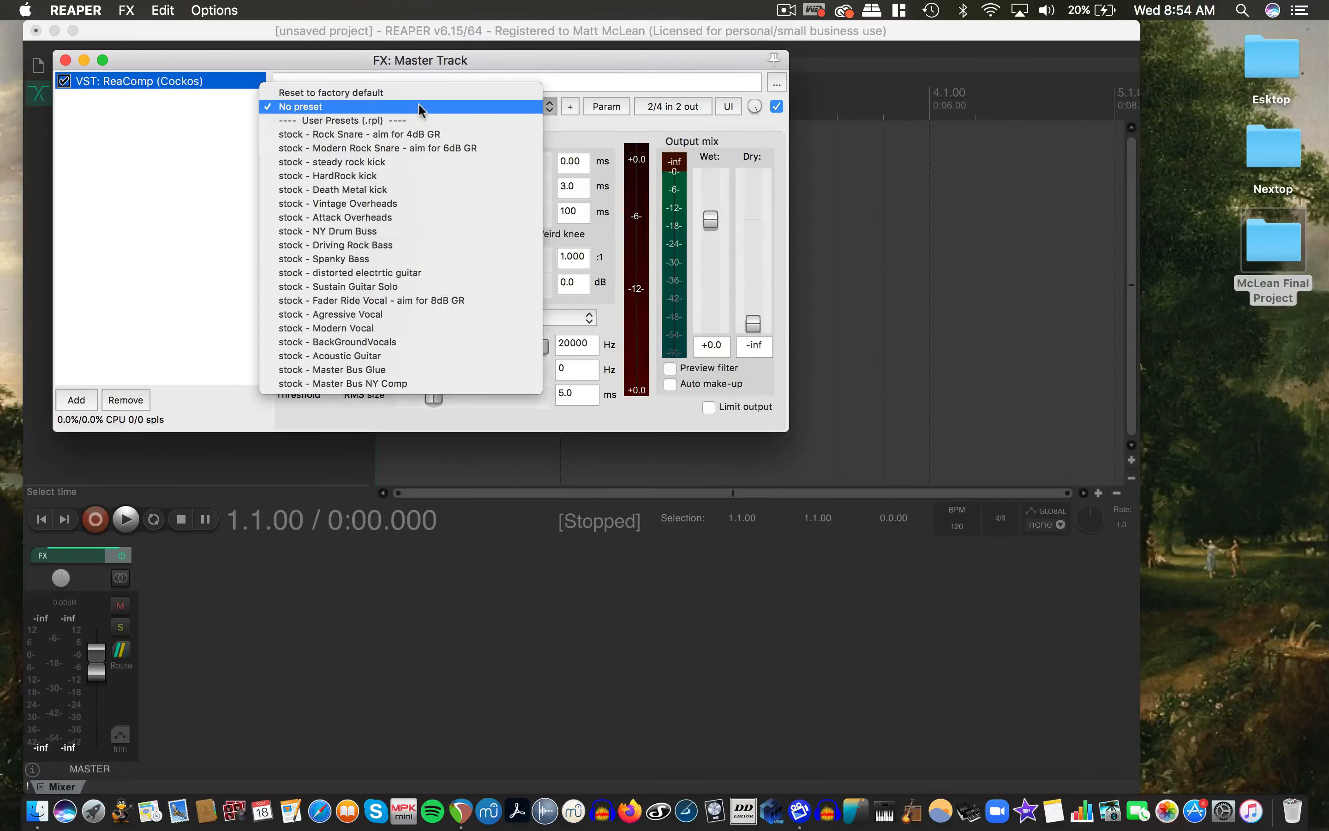
left_click(366, 372)
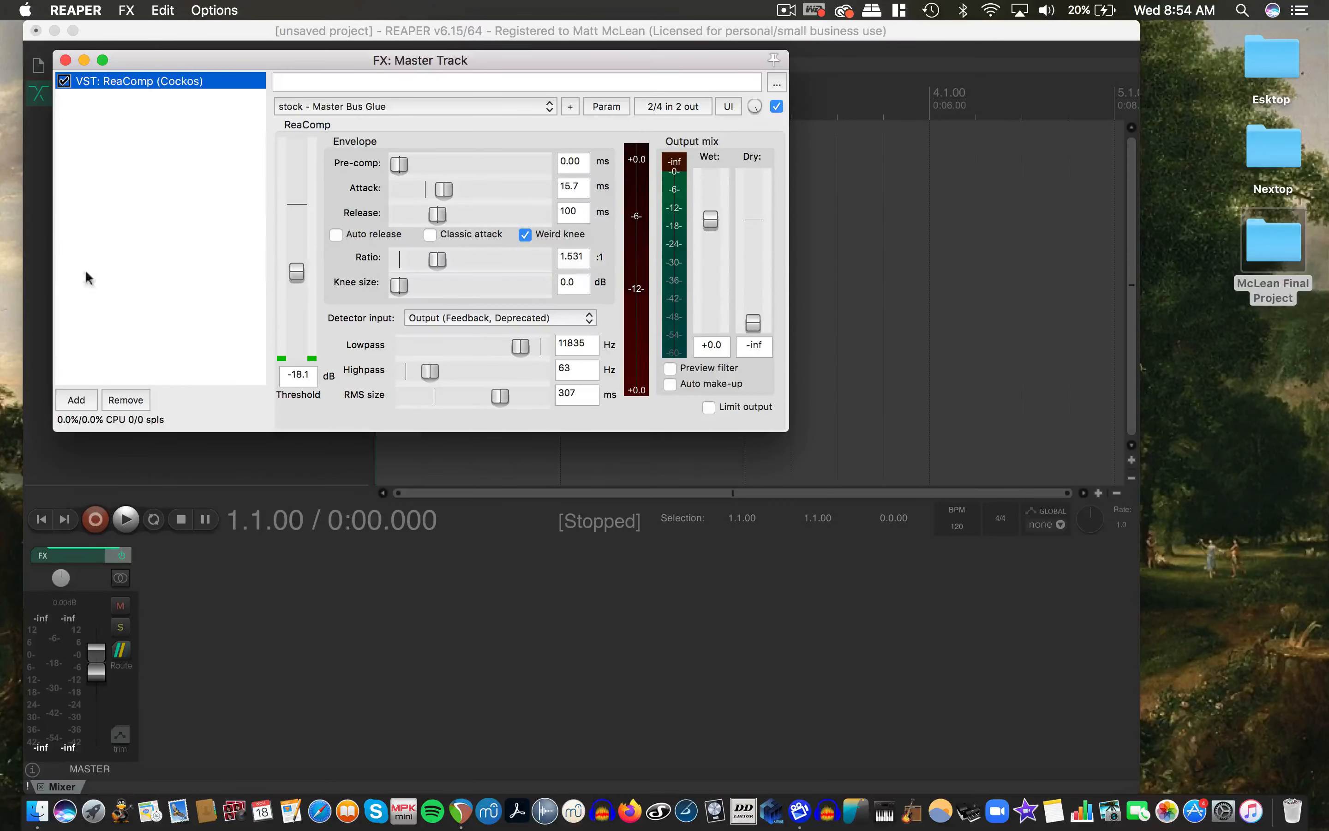
Add the JS: Master Limiter effect after ReaComp on the master track and close the effects window
left_click(76, 399)
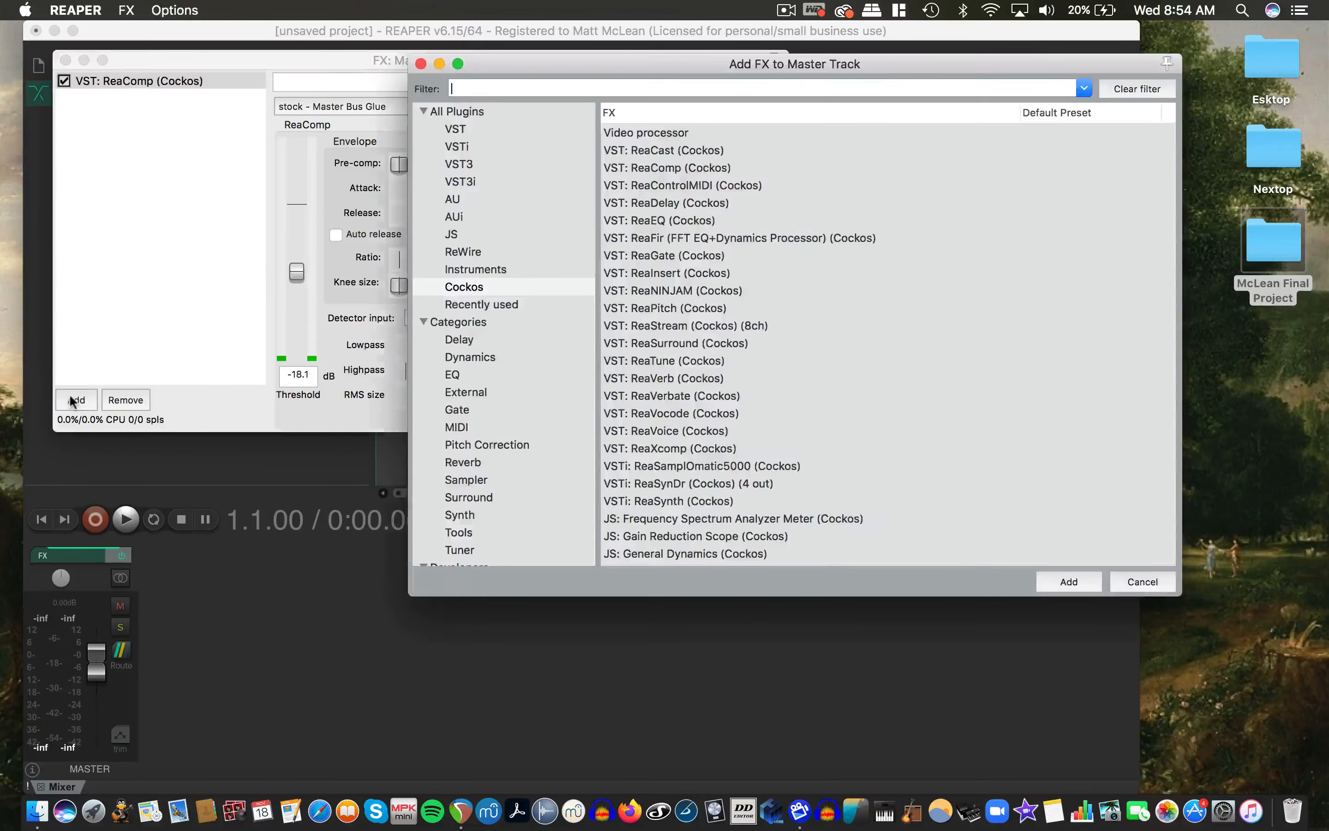
left_click(456, 236)
scroll(797, 347, "down", 10)
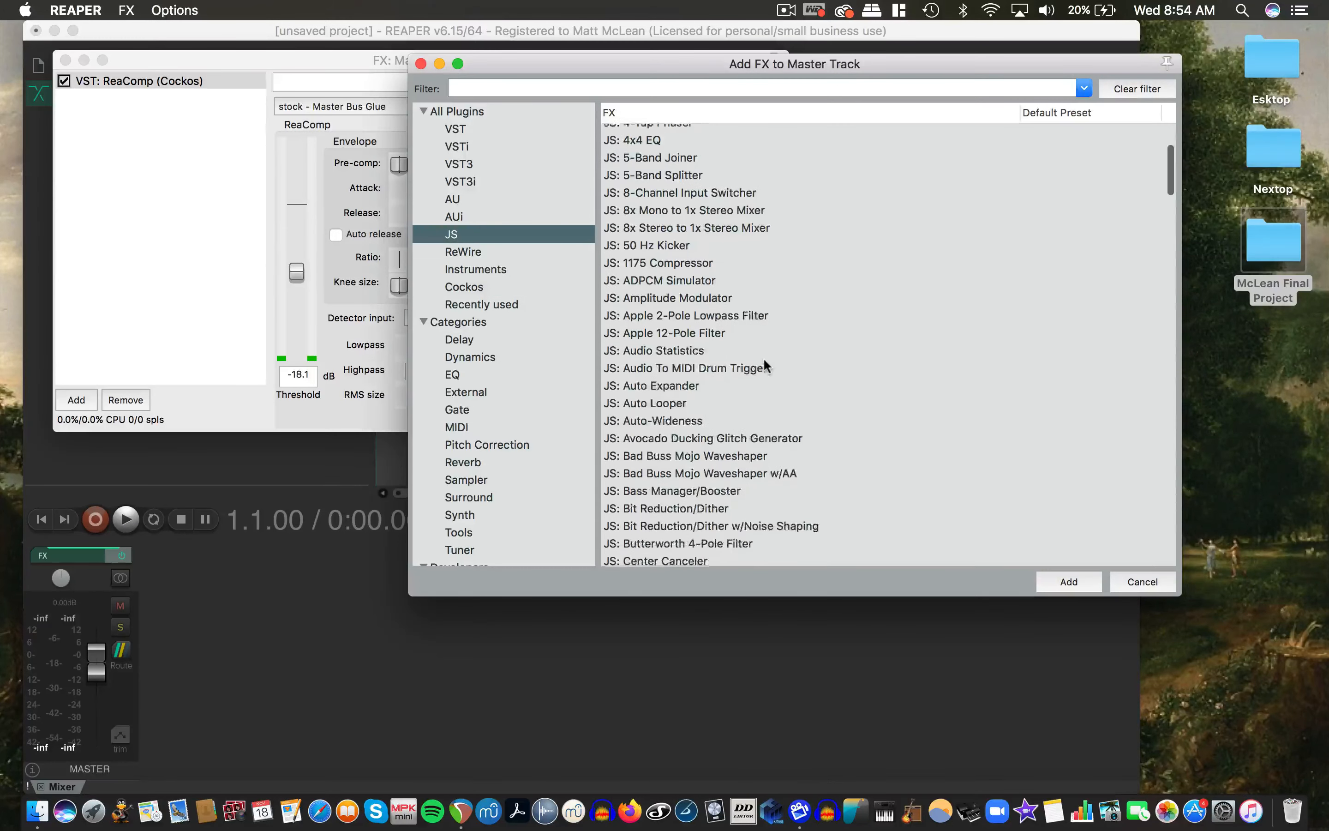
scroll(764, 360, "down", 10)
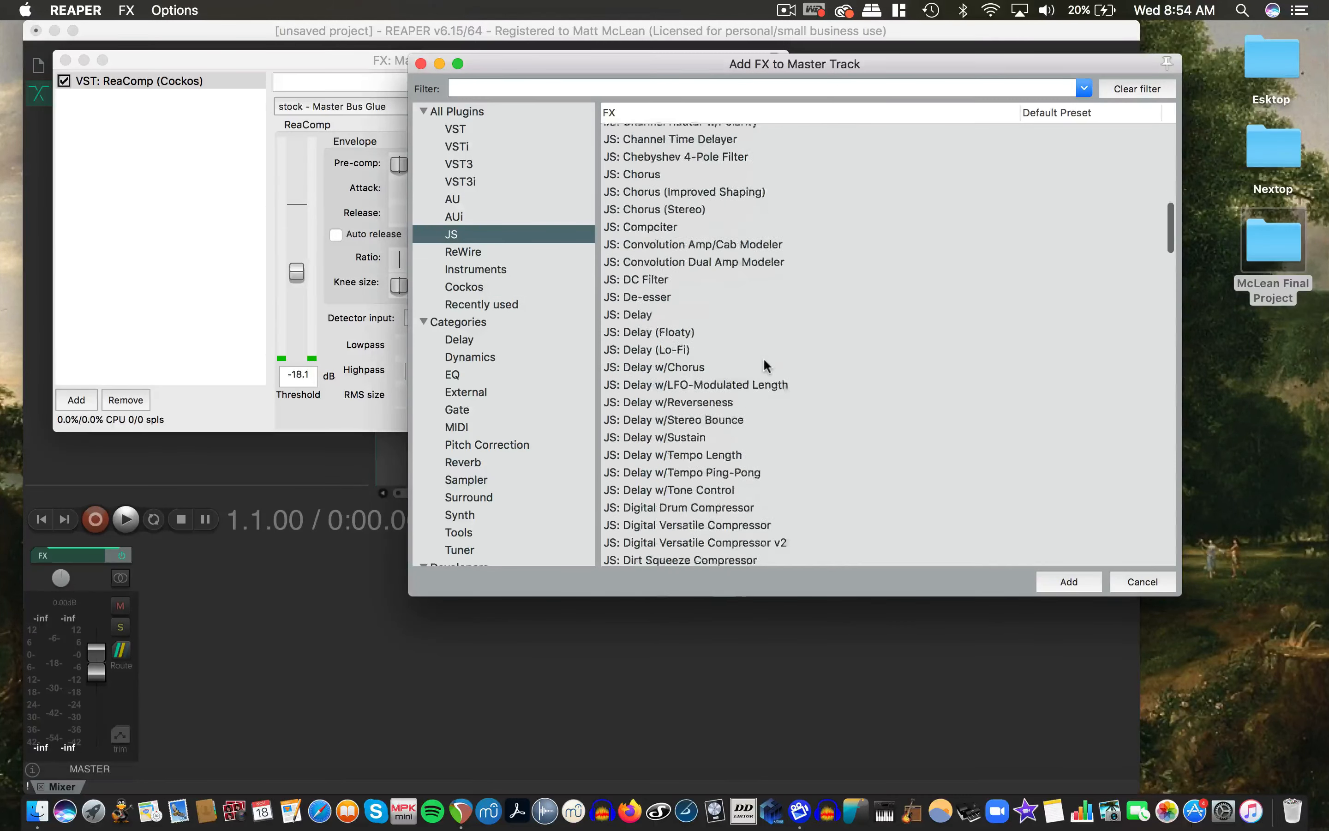
scroll(765, 360, "down", 10)
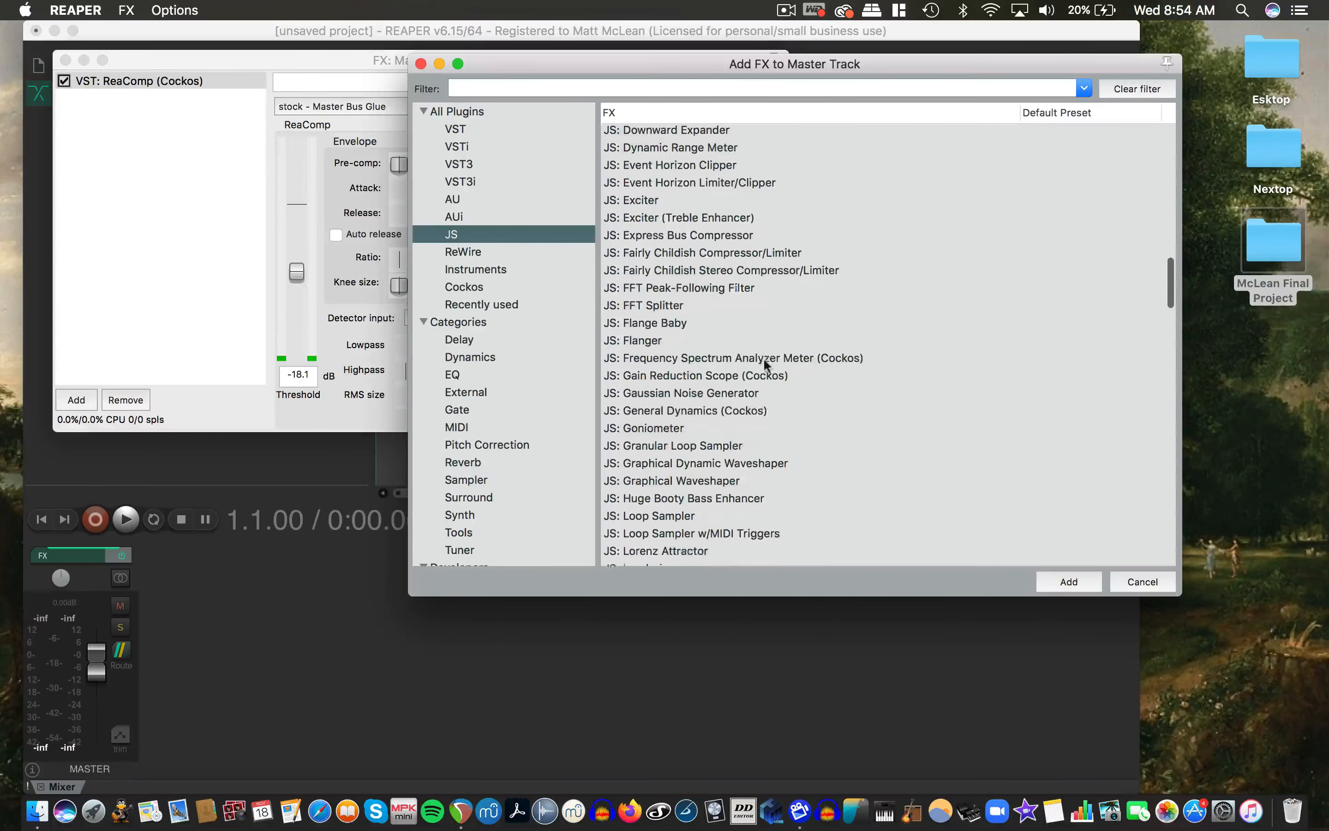
left_click(711, 362)
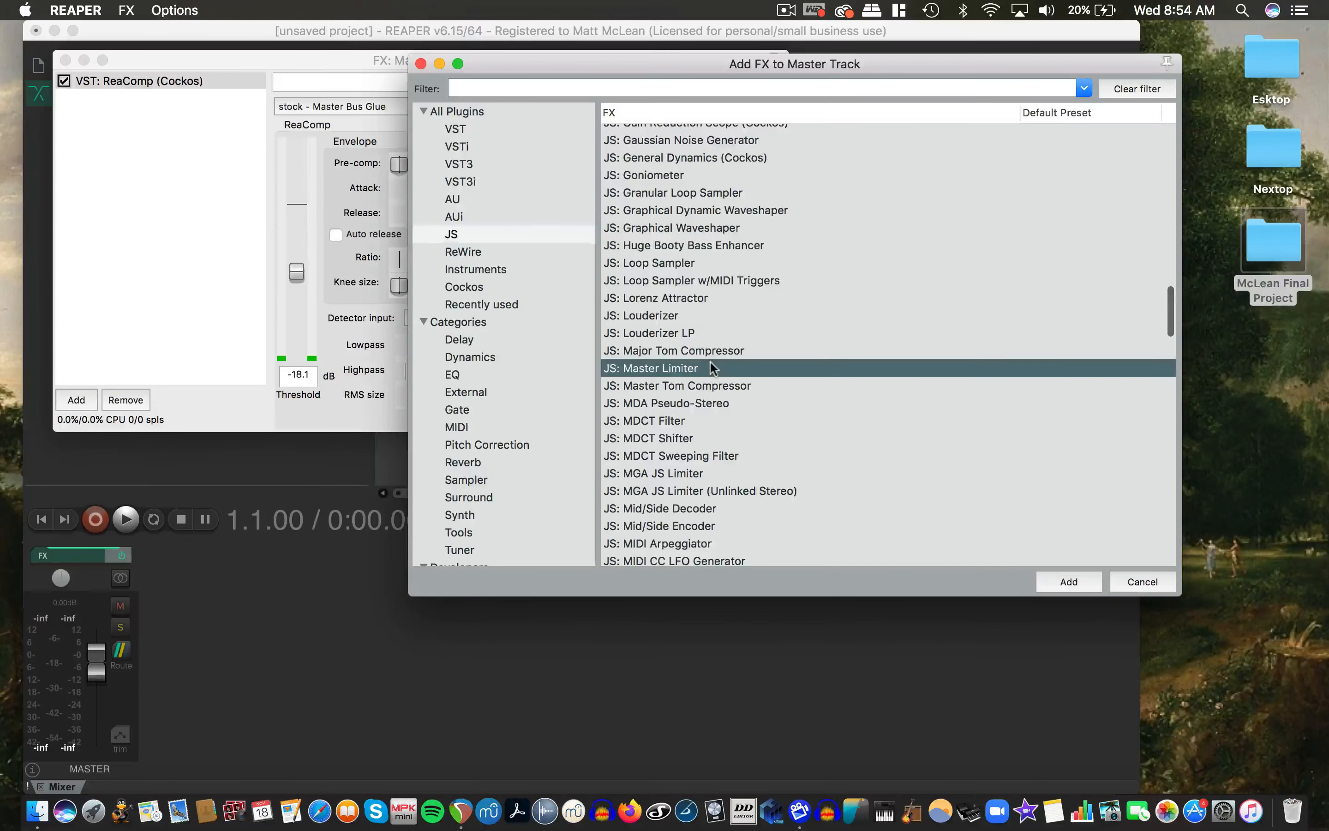
left_click(1079, 585)
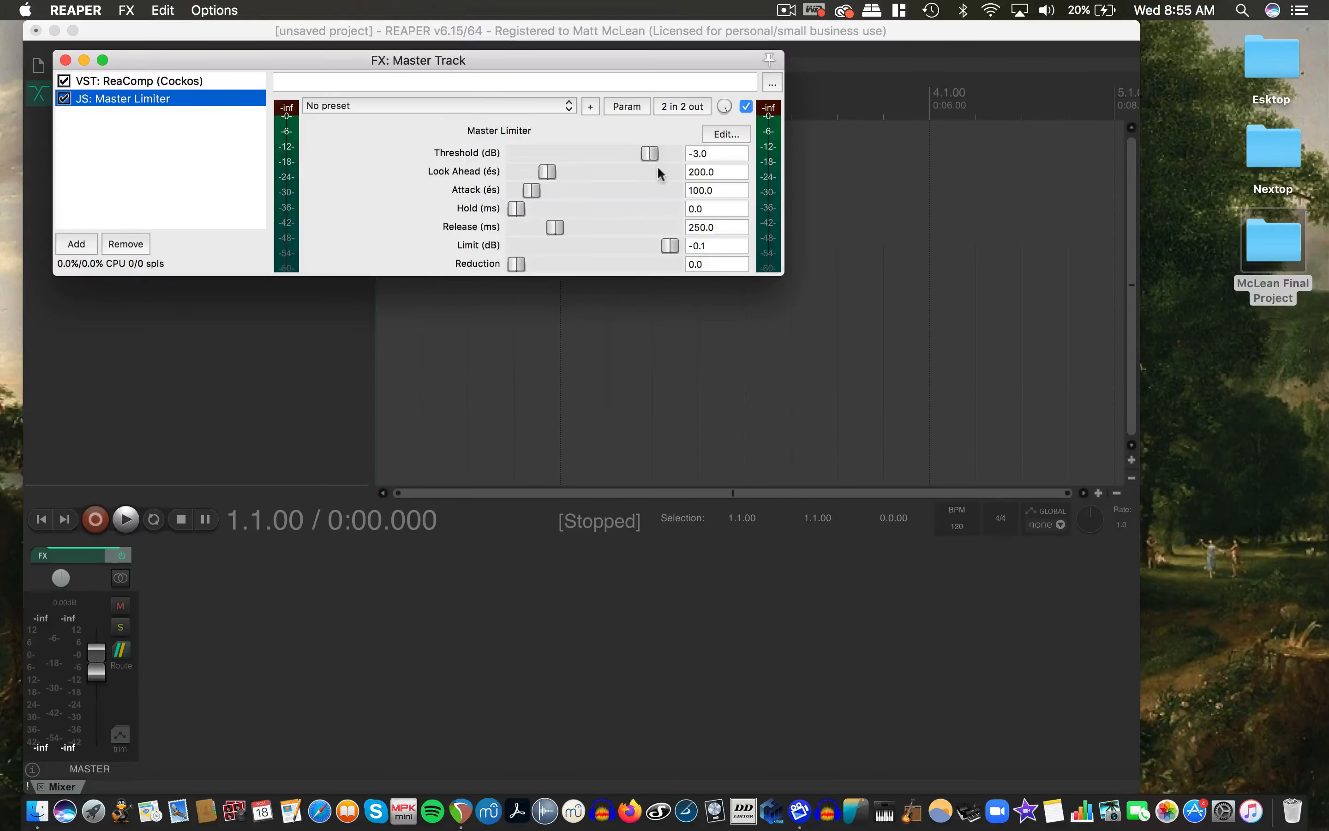
left_click(64, 61)
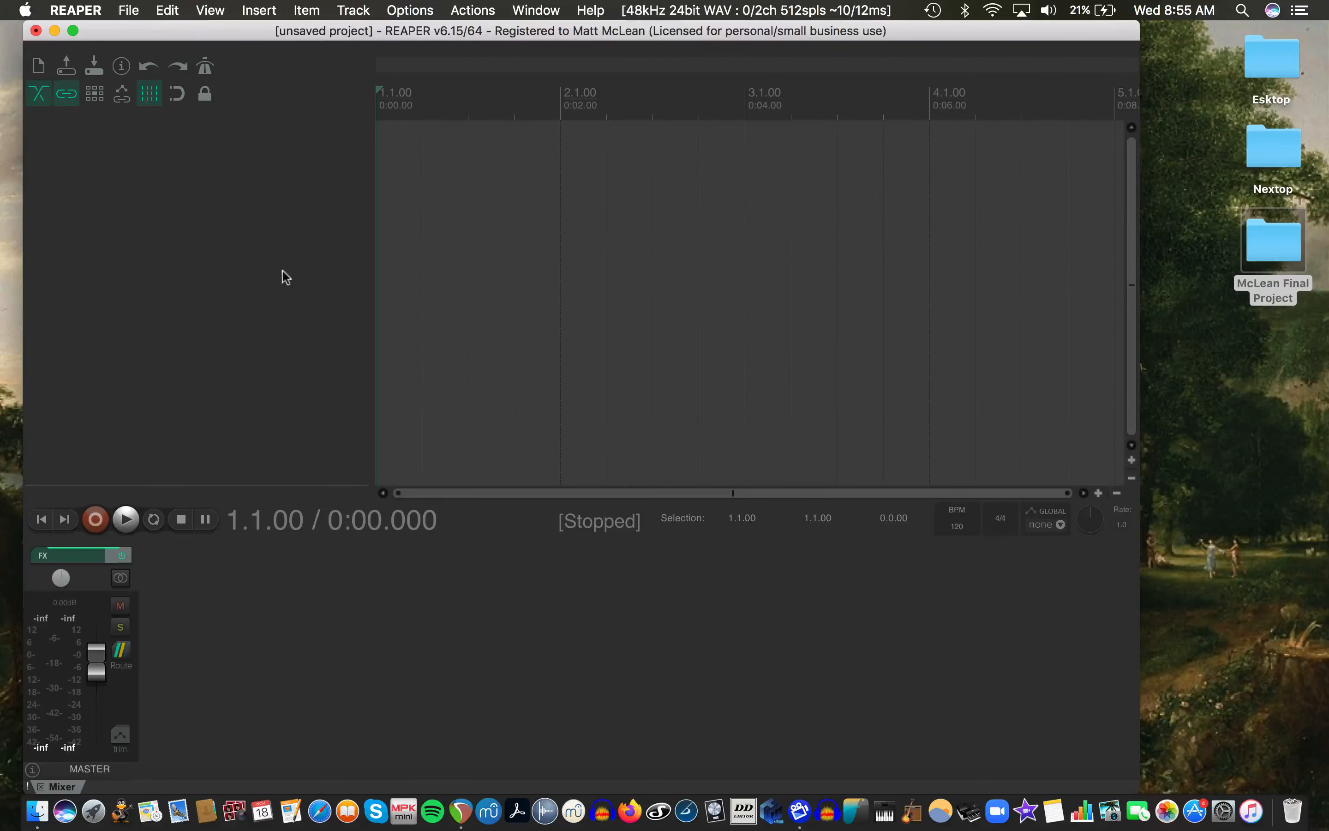
Add the Obi-Wan .mp4 from the project's Video folder to a new track at the timeline start, close the folder window and leave snapping off
double_click(1283, 256)
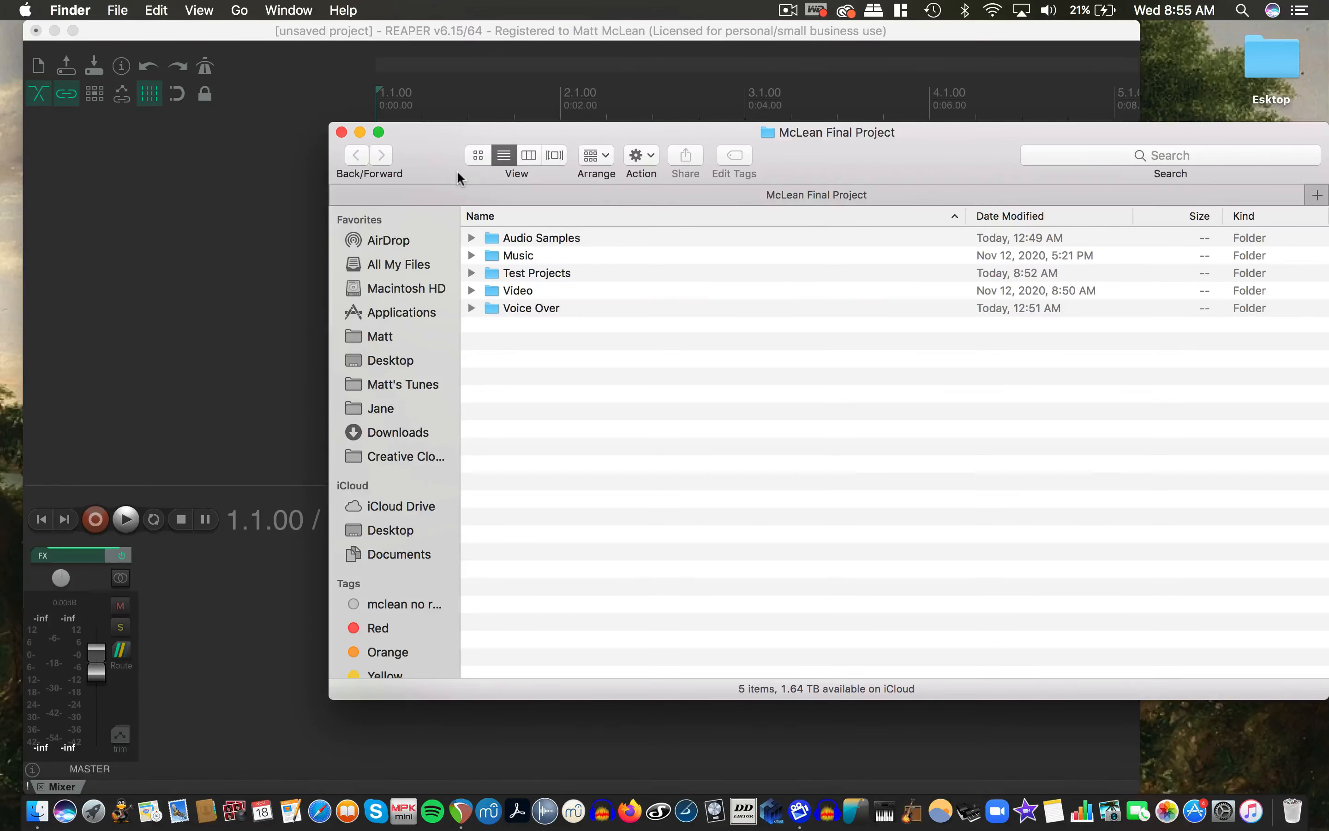
left_click_drag(458, 177, 476, 248)
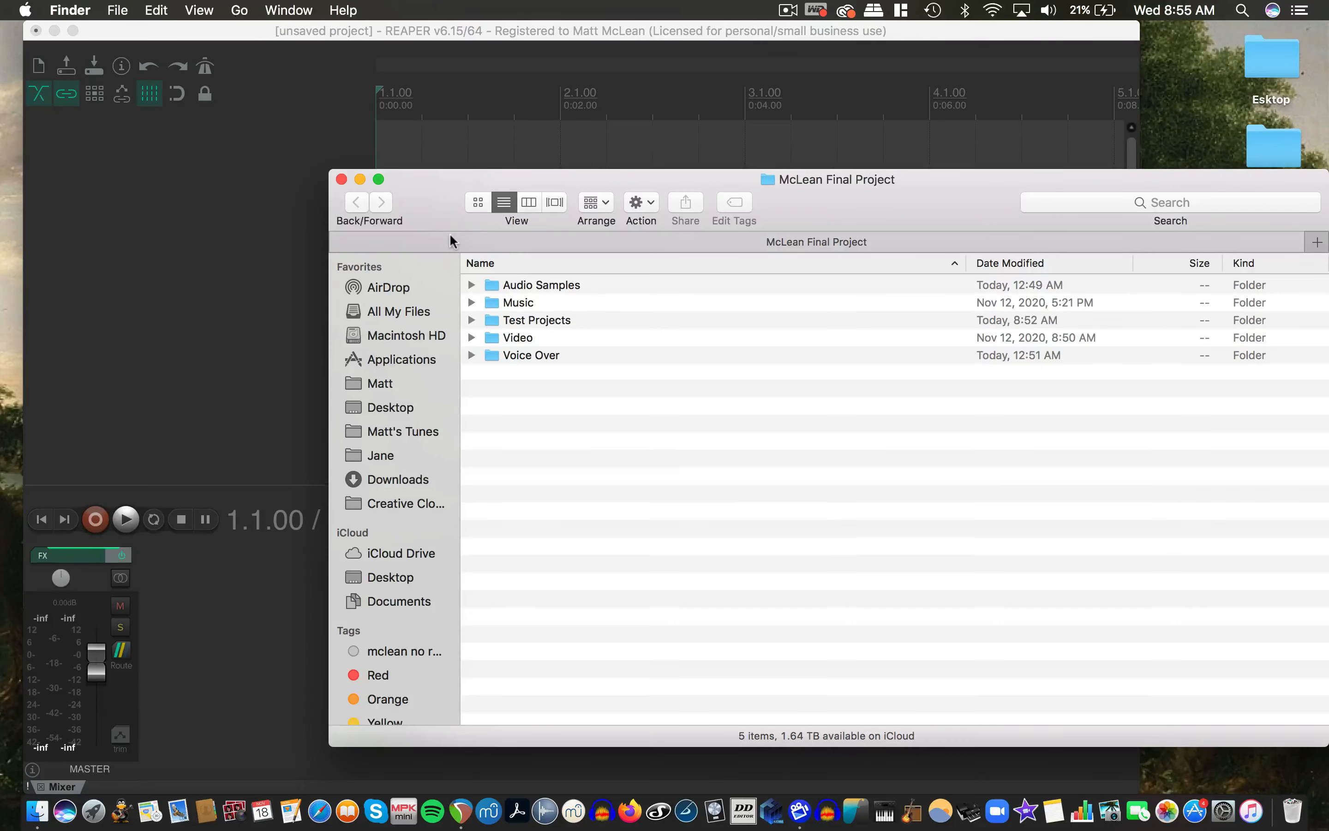
left_click(472, 338)
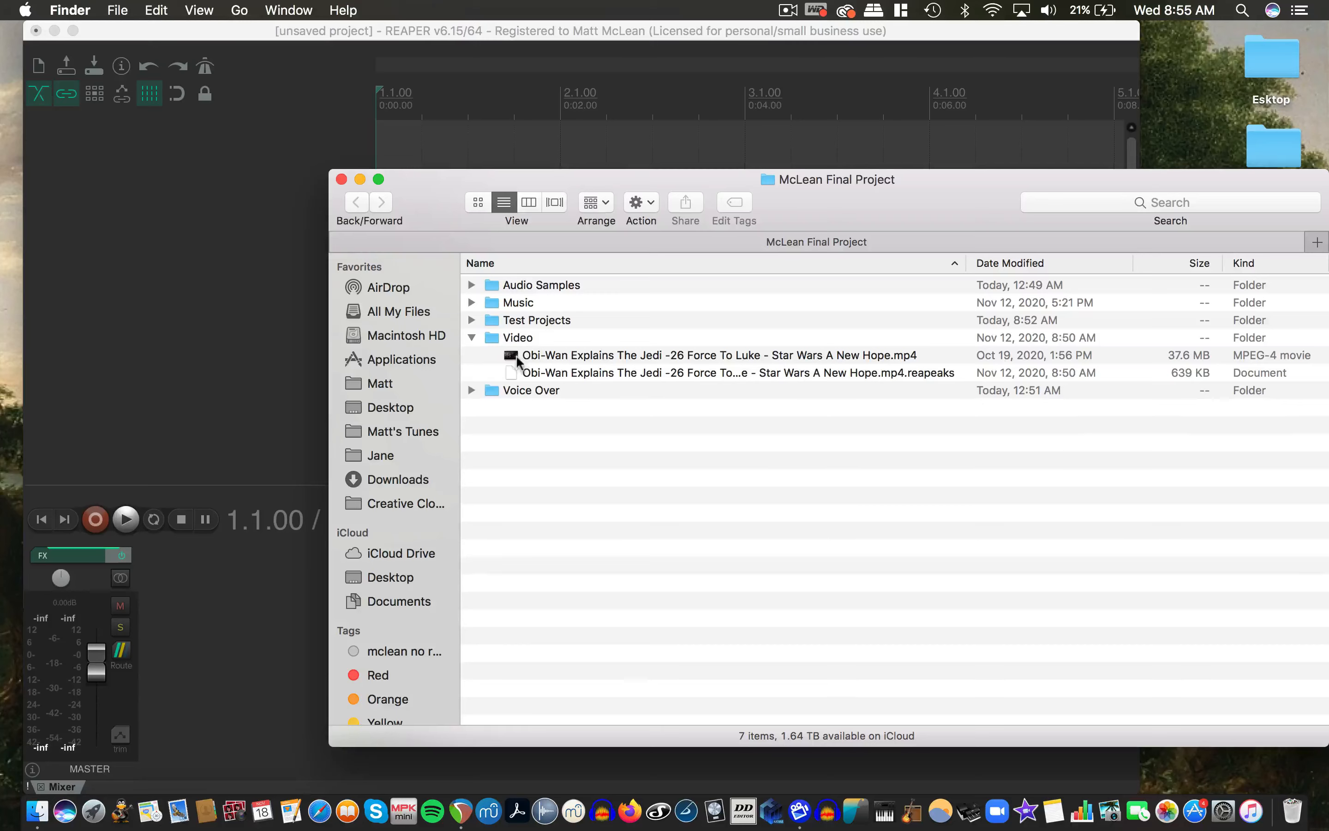
left_click_drag(518, 361, 580, 176)
left_click(341, 179)
left_click(176, 94)
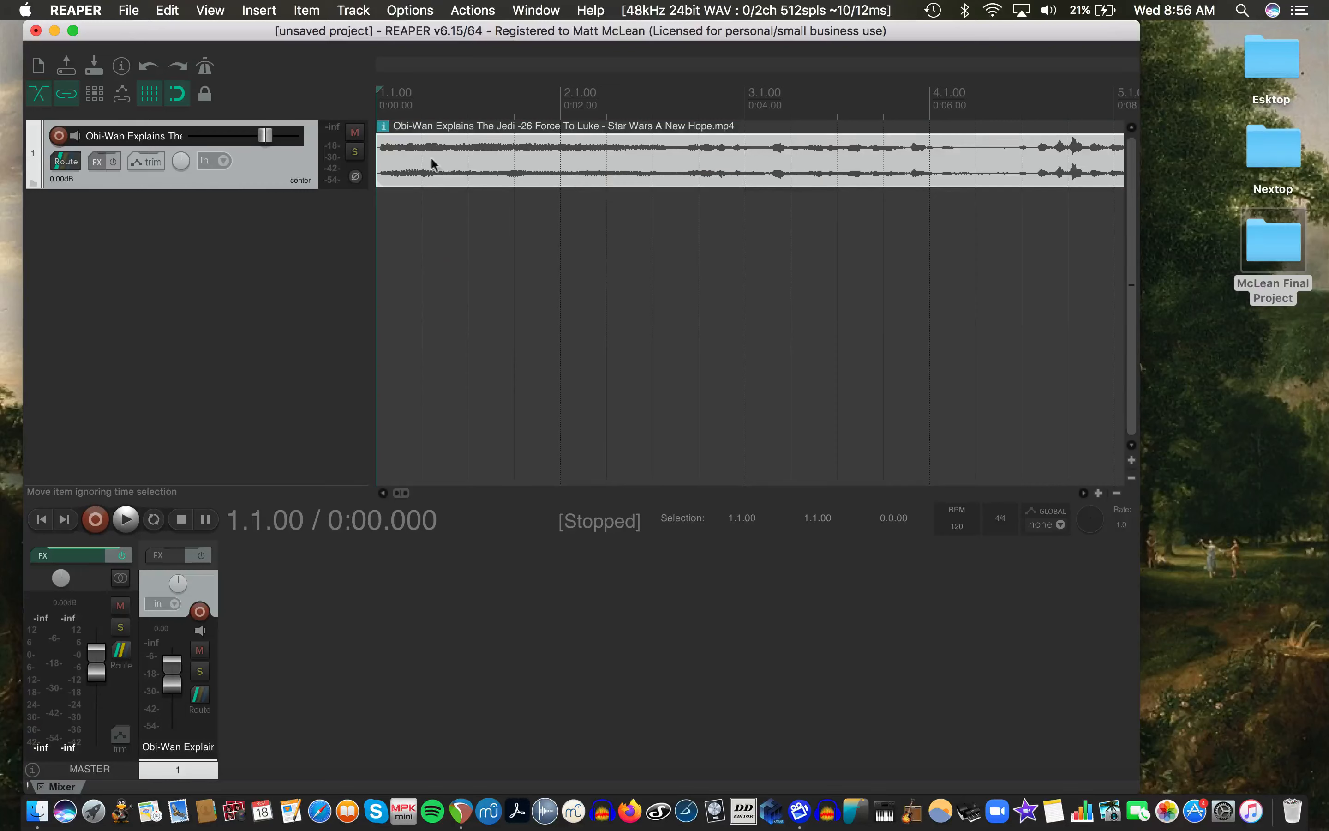
left_click(179, 96)
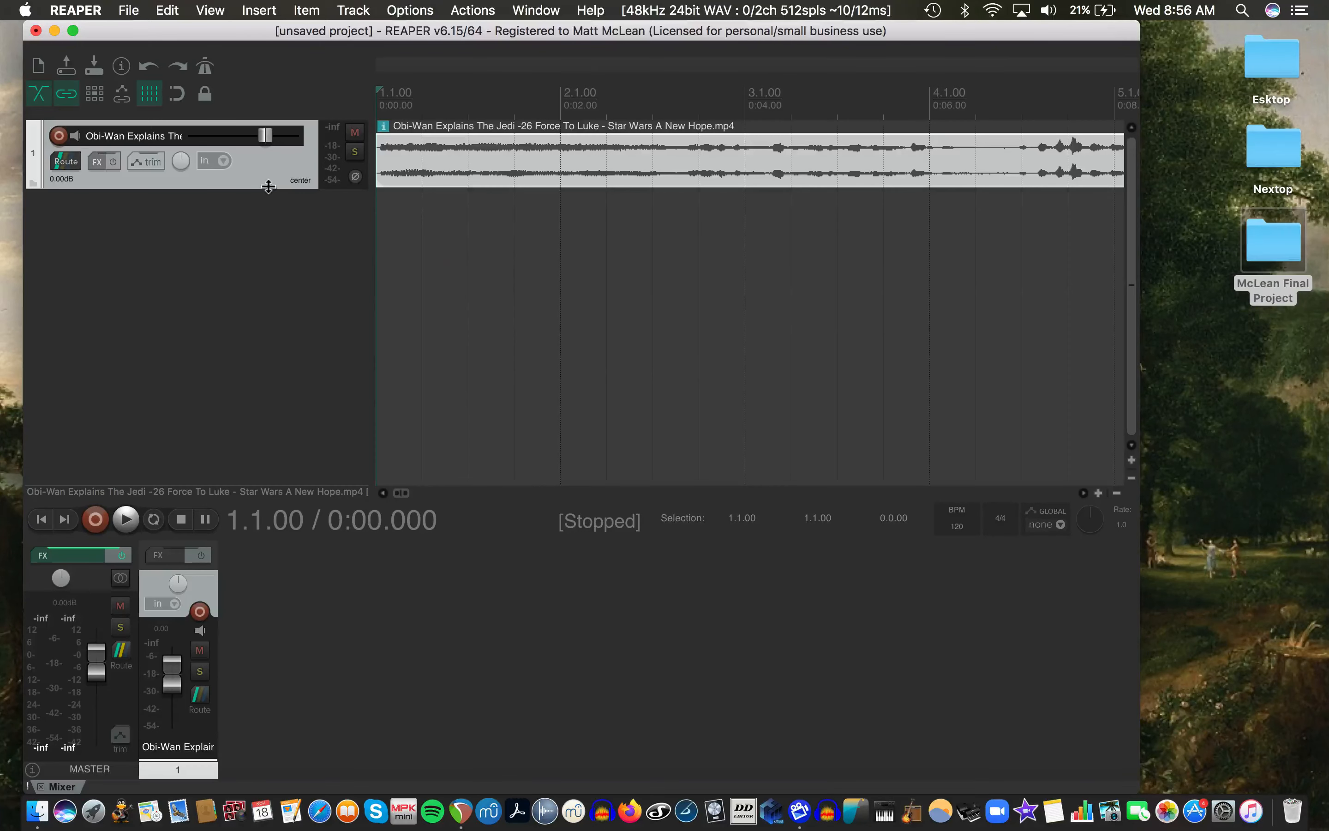
Increase the video track's height, show the Video window, enlarge it and place it clear of the track controls
left_click_drag(269, 187, 273, 288)
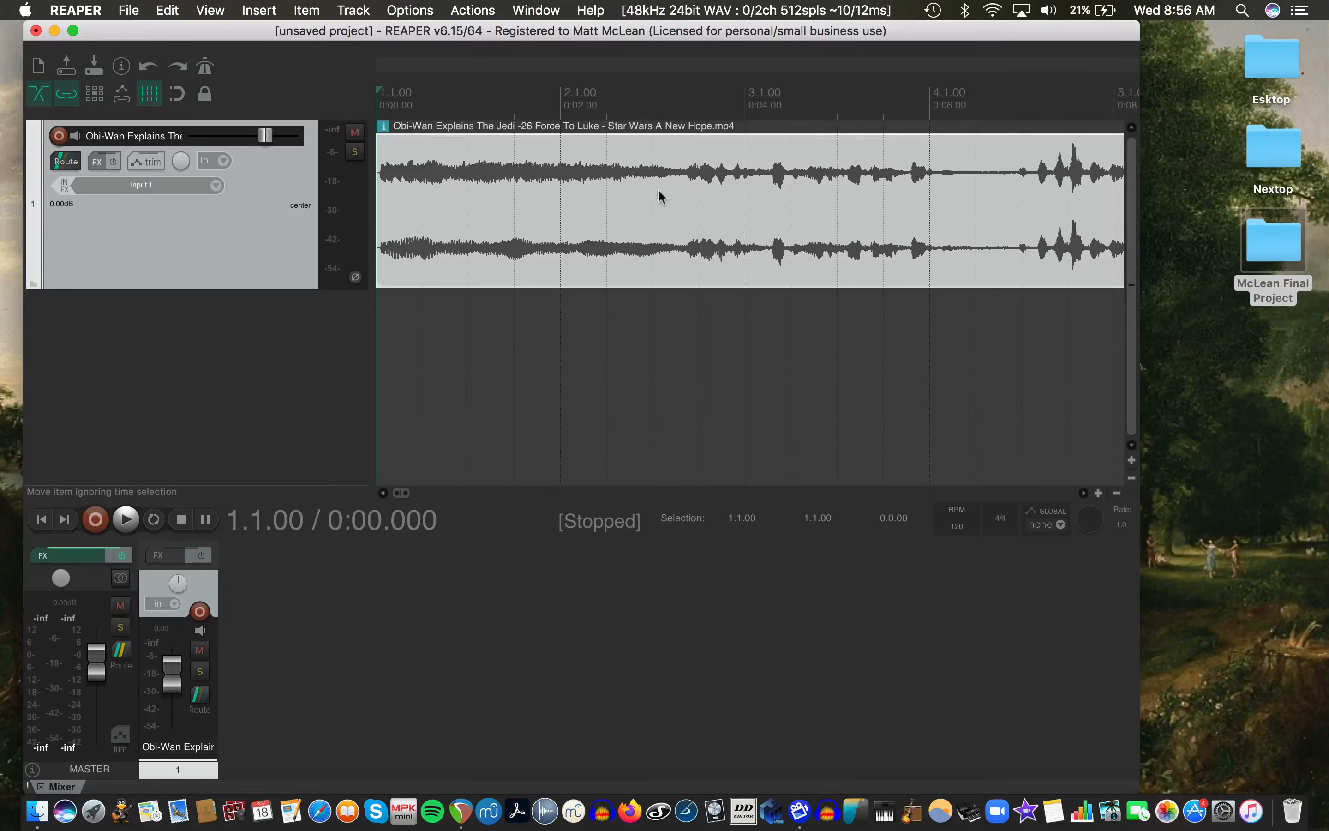
left_click(218, 12)
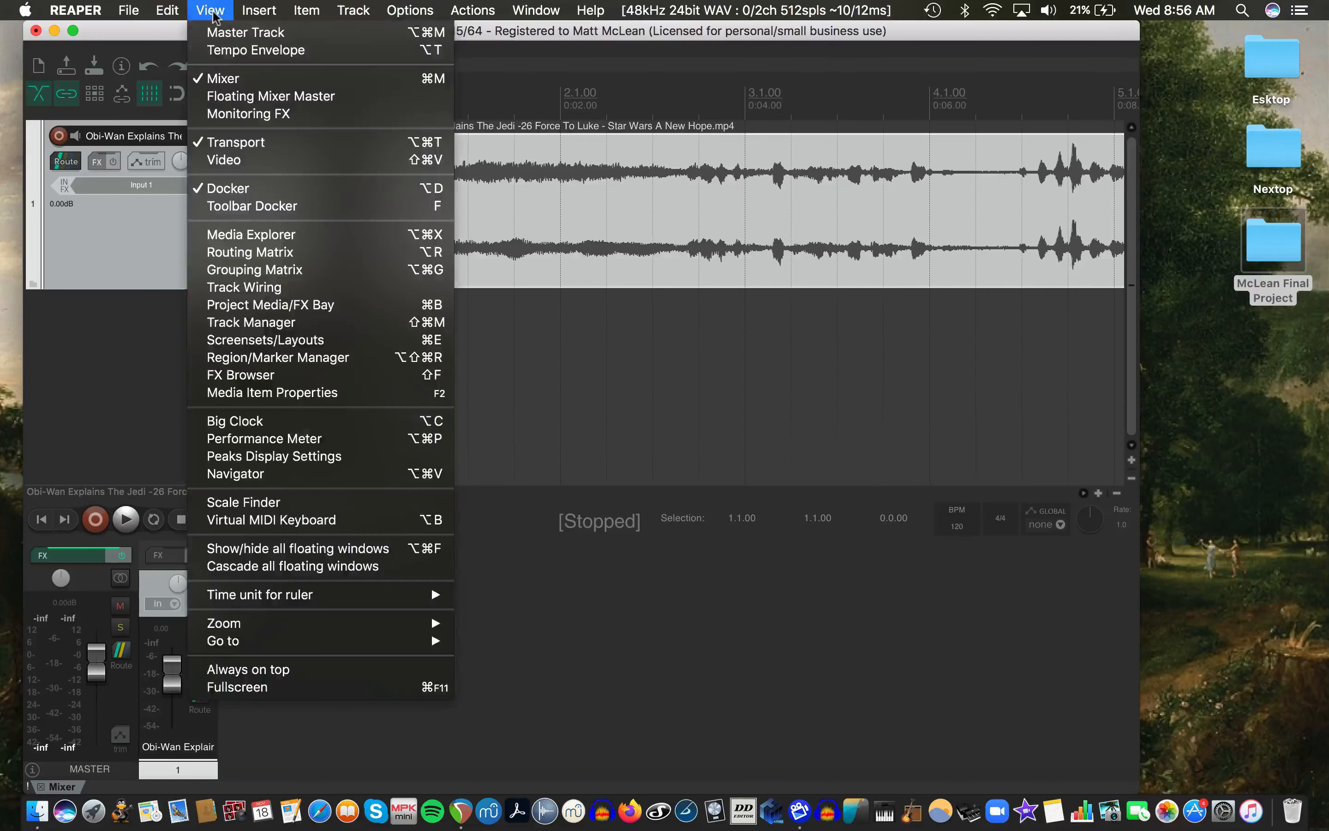
left_click(237, 159)
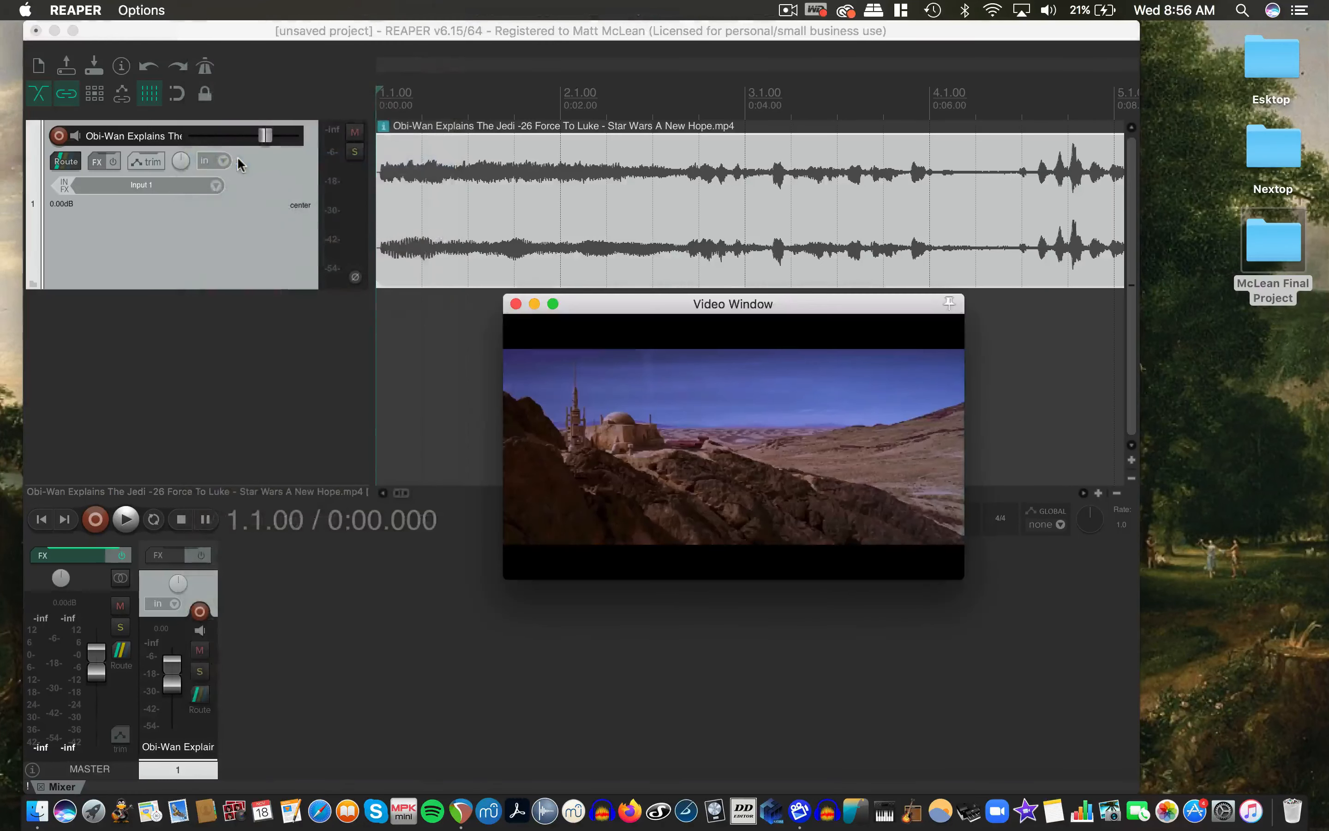
left_click_drag(654, 310, 540, 141)
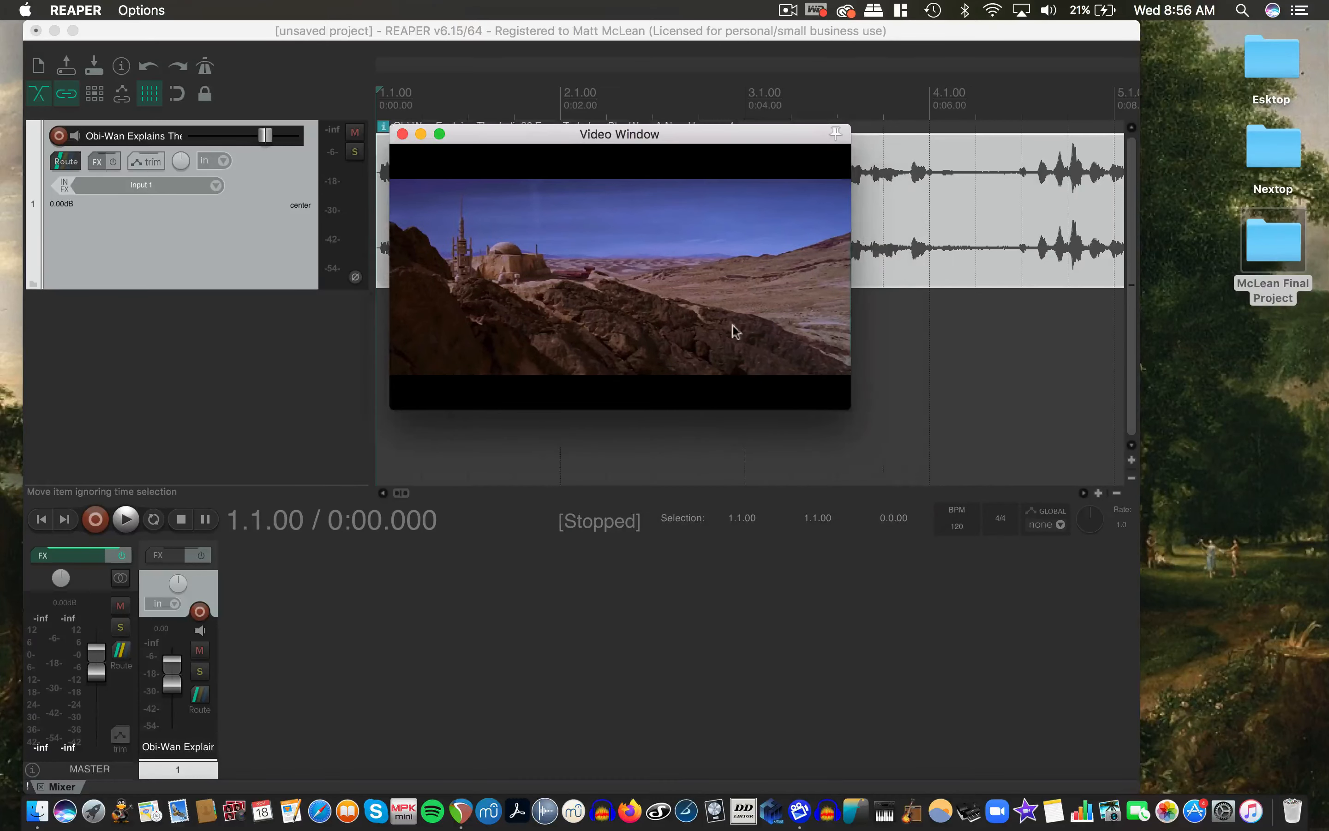
left_click_drag(844, 407, 999, 662)
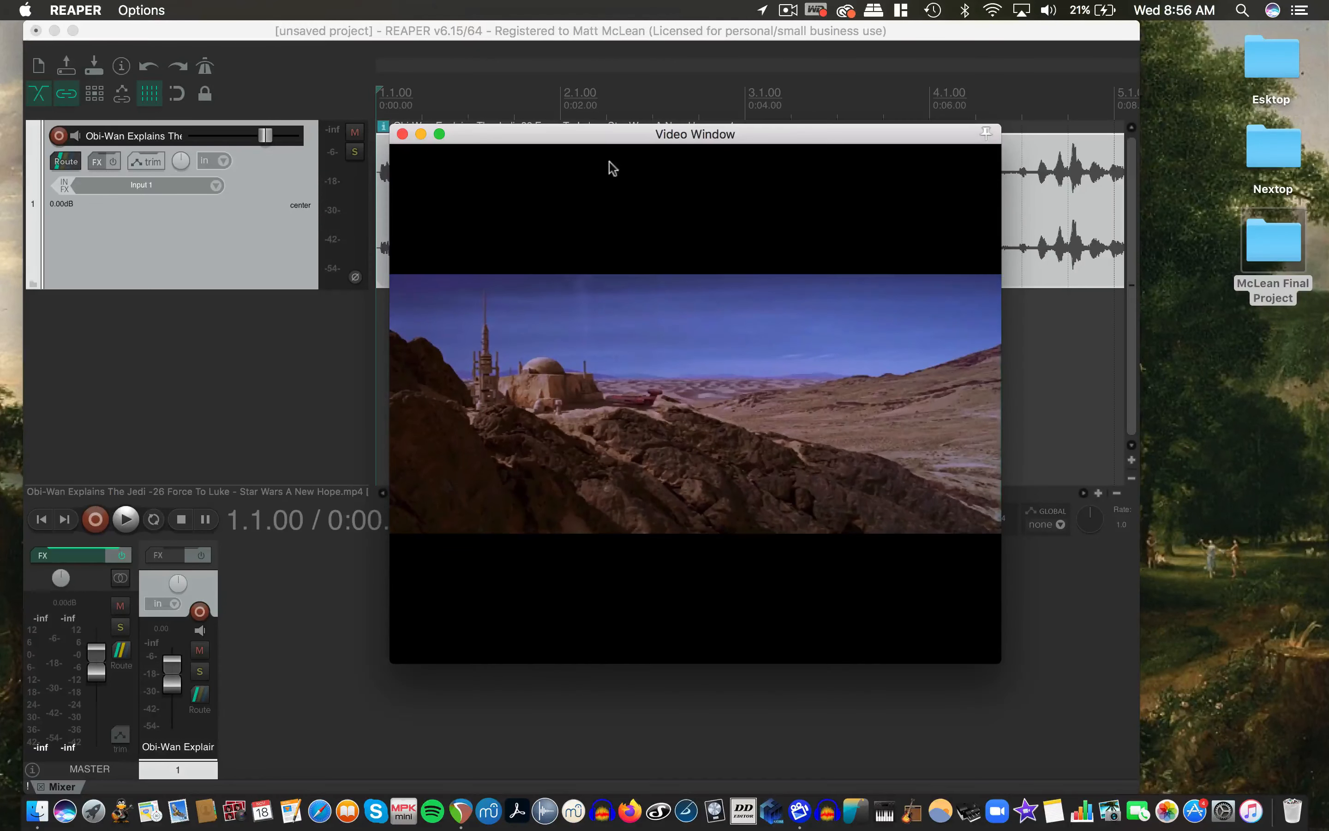
left_click_drag(597, 140, 782, 140)
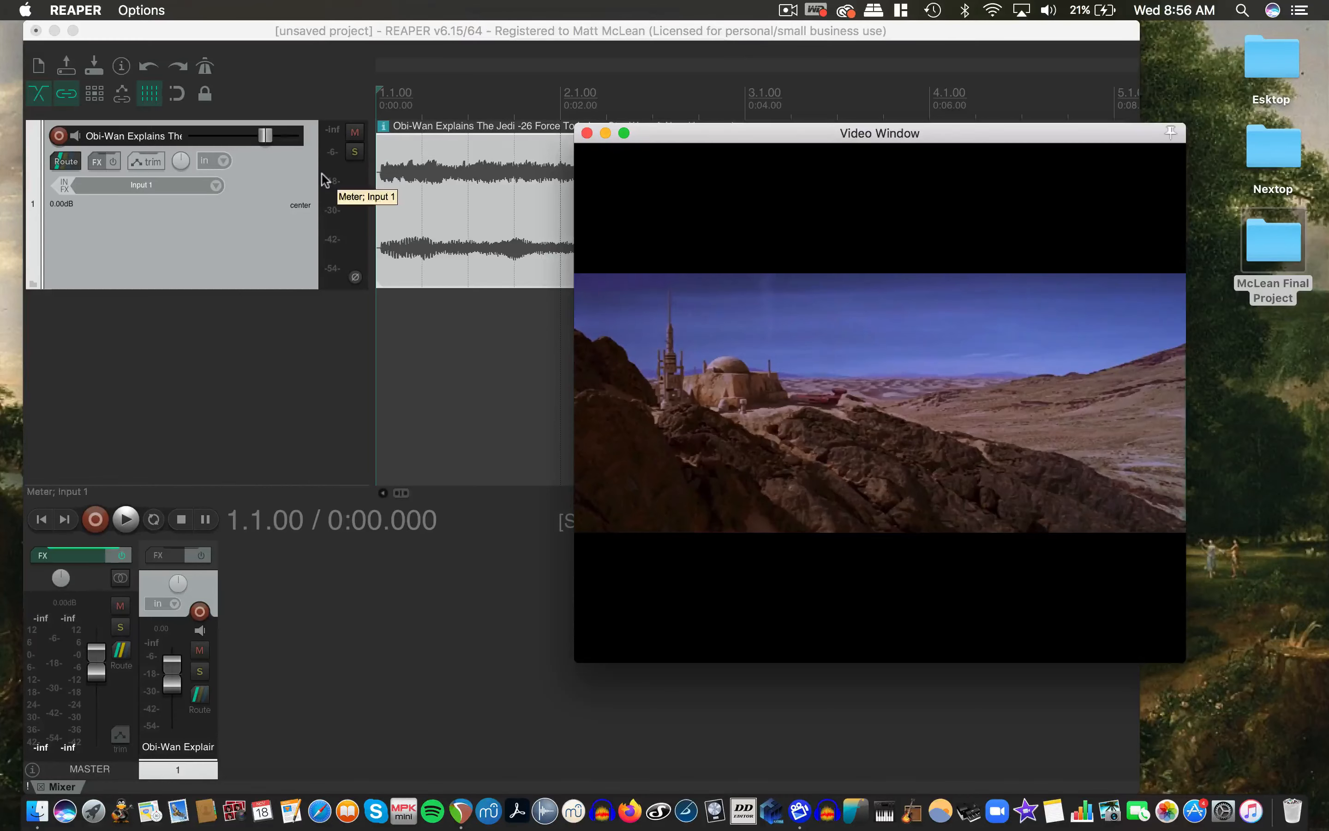
Preview the opening seconds of the video, stop playback and place the edit cursor at about 0:01.230
key("space")
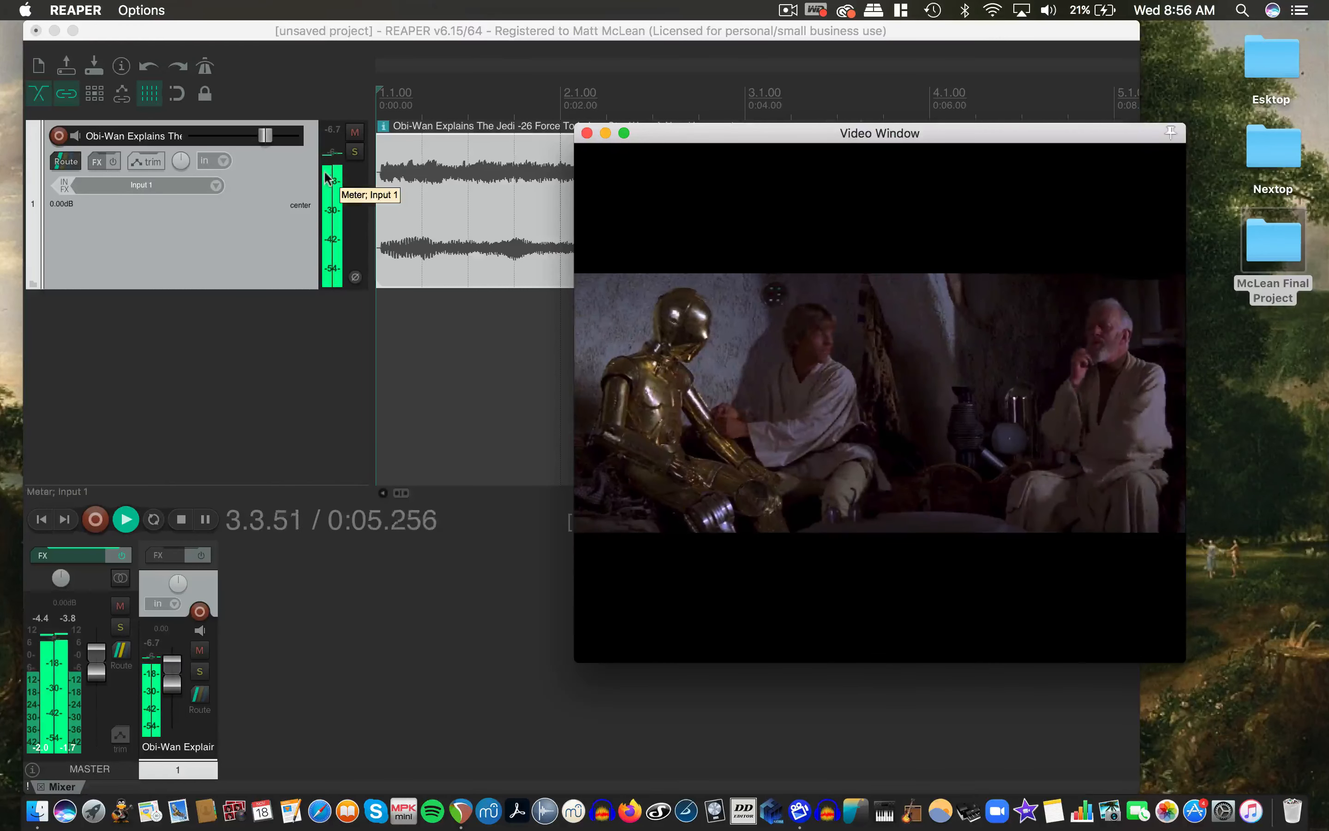
key("space")
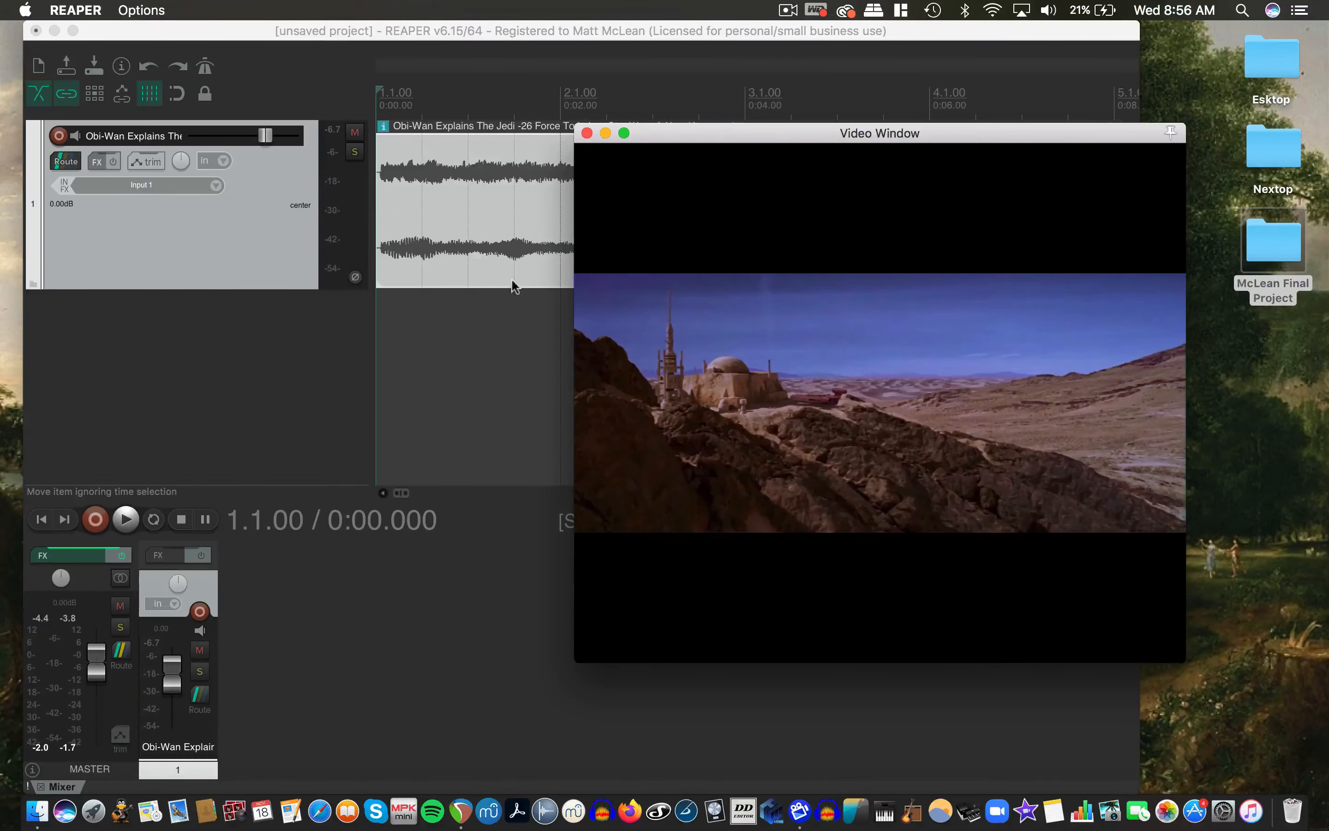
left_click(488, 322)
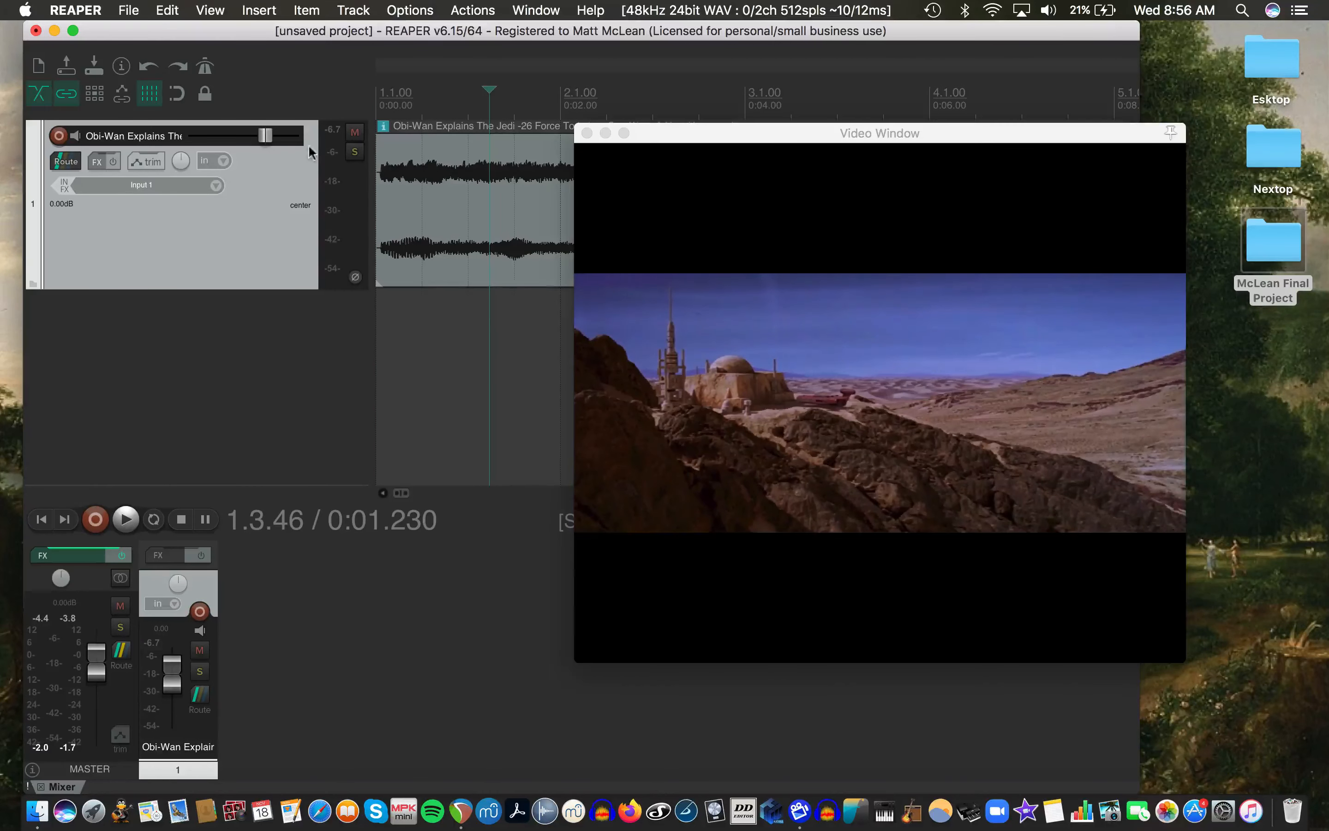
left_click_drag(673, 134, 681, 152)
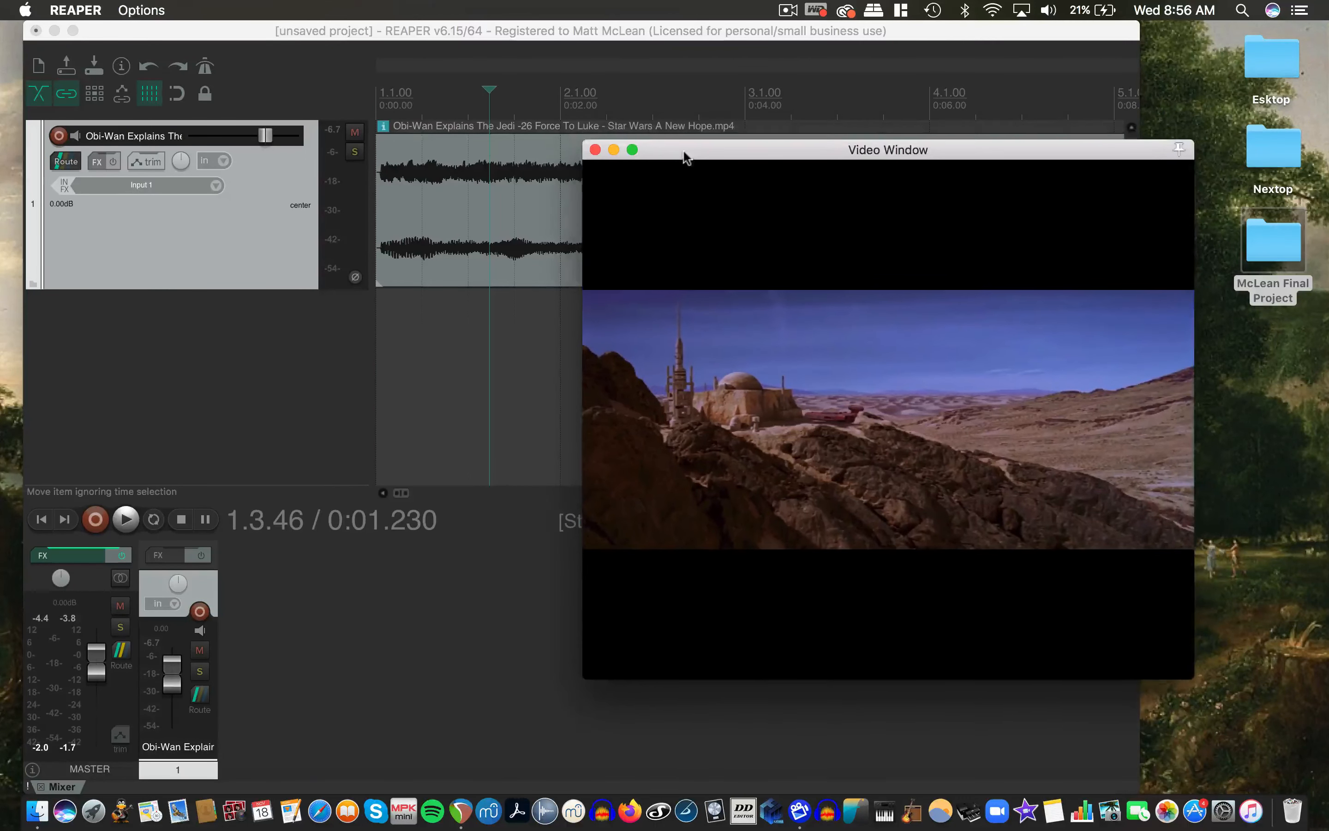
Try muting the video track, unmute it and lower its volume to -inf dB
left_click(355, 132)
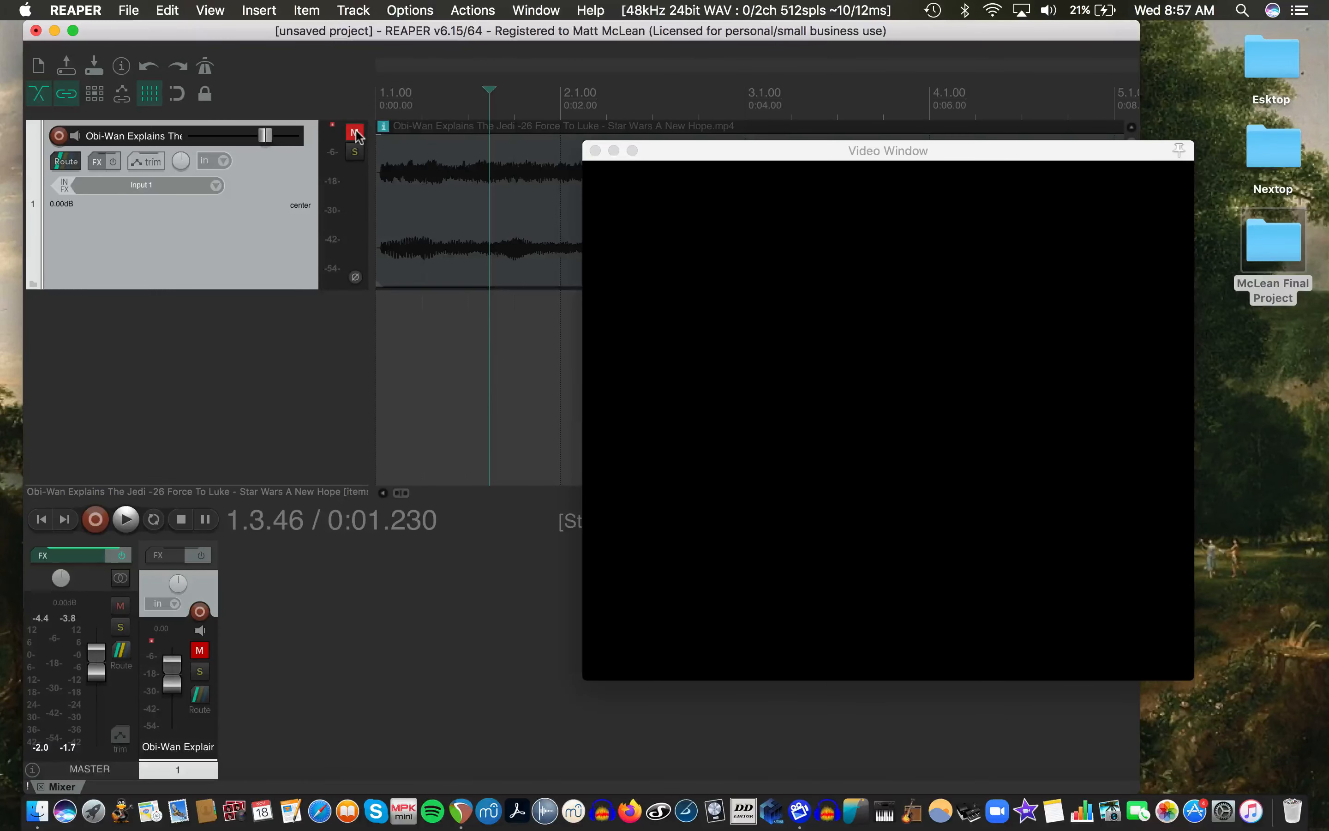
left_click(355, 133)
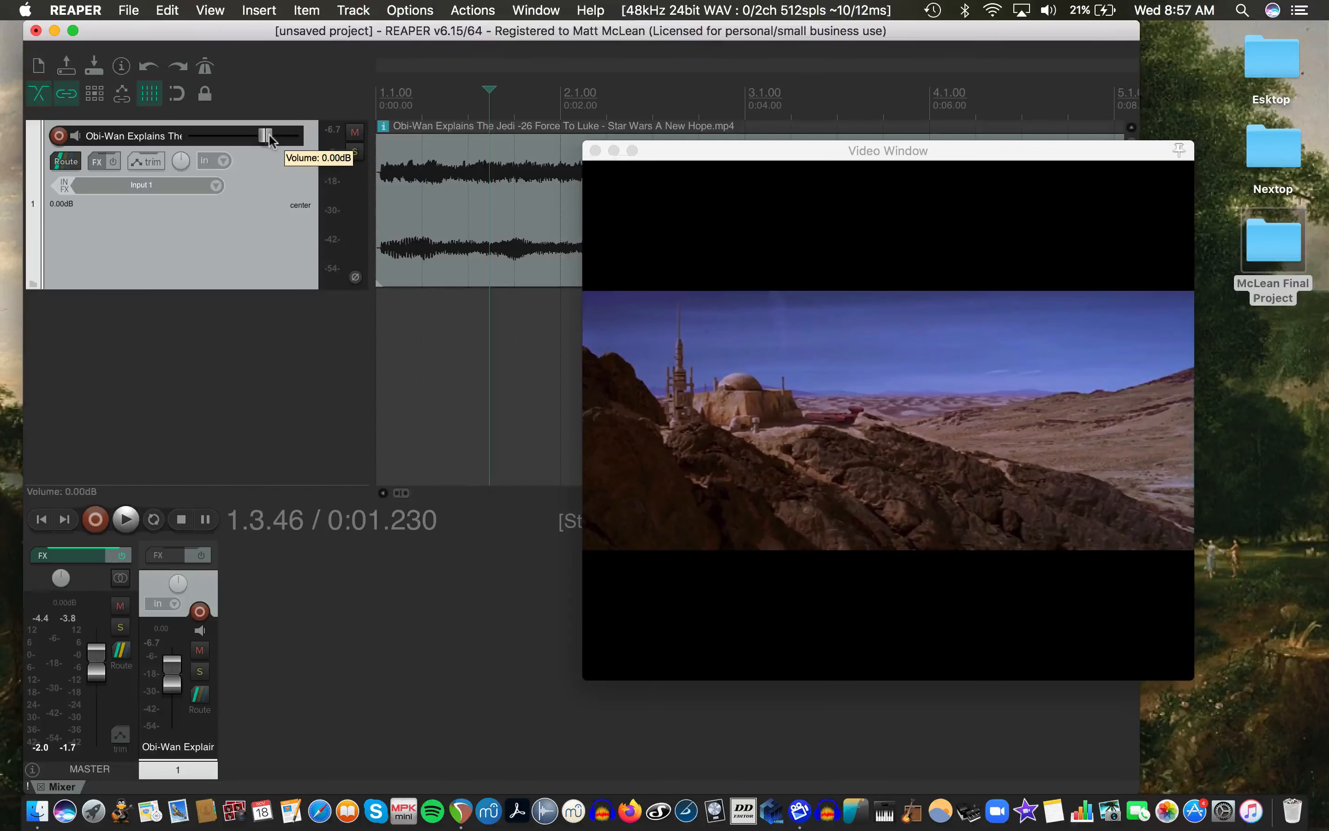
left_click_drag(268, 136, 269, 136)
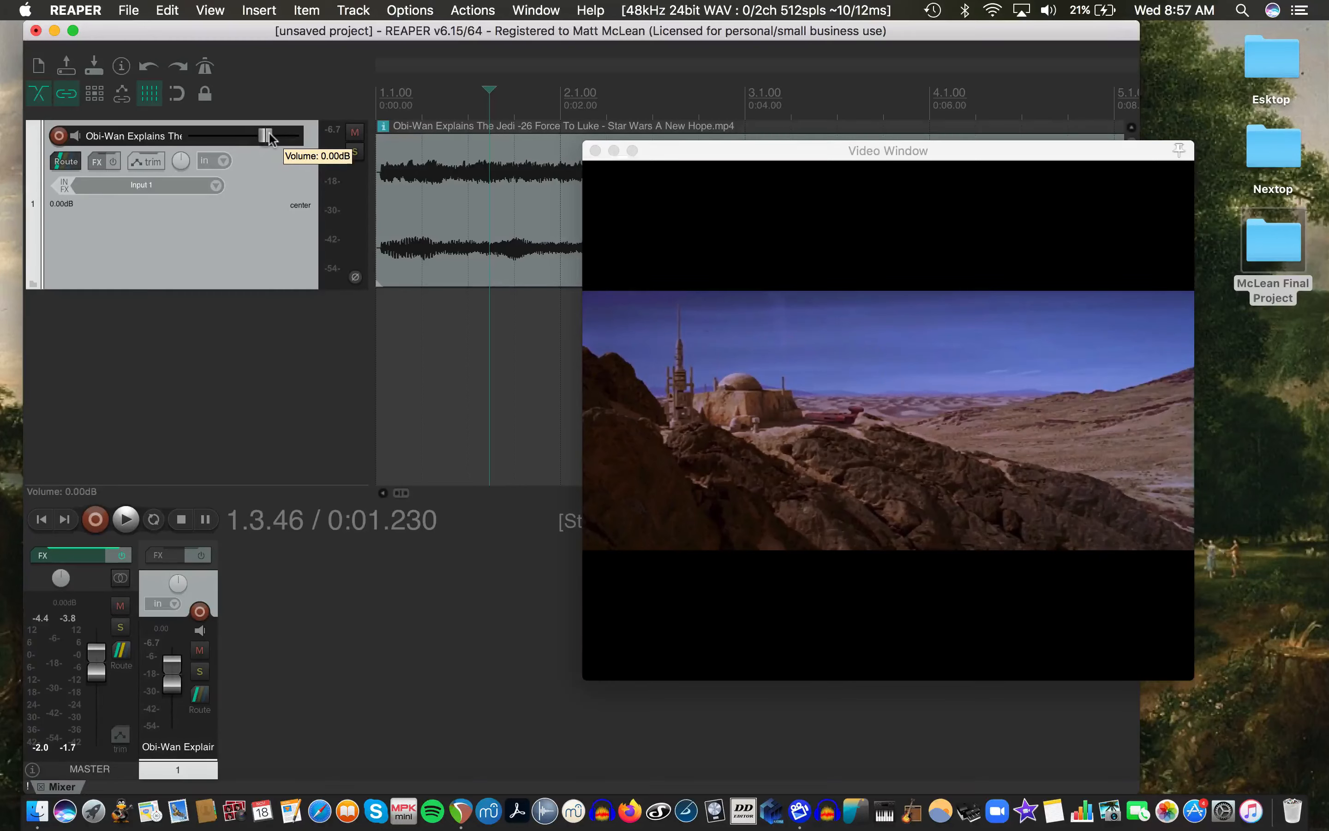
left_click_drag(269, 138, 199, 140)
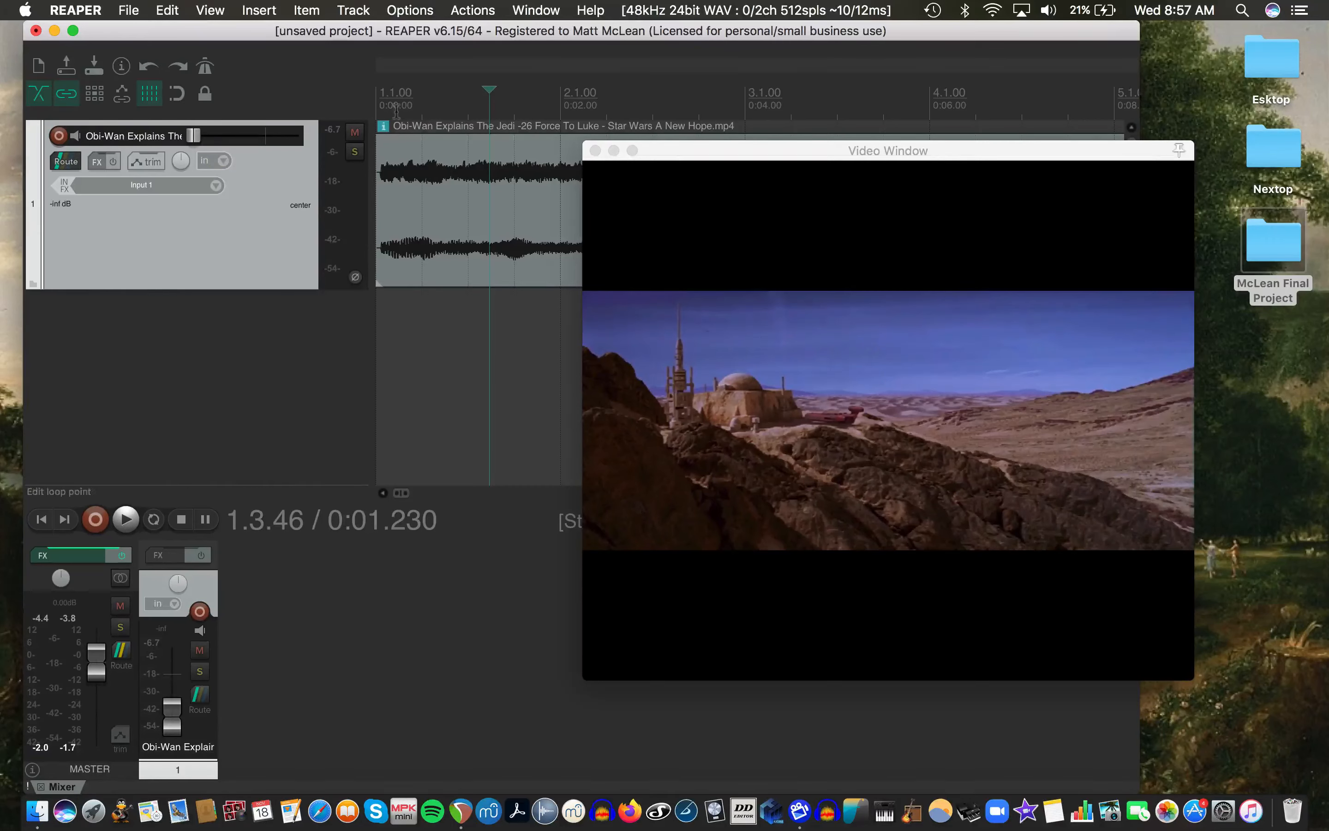
Play the video with its track volume fully down, stop playback and close the Video window
key("space")
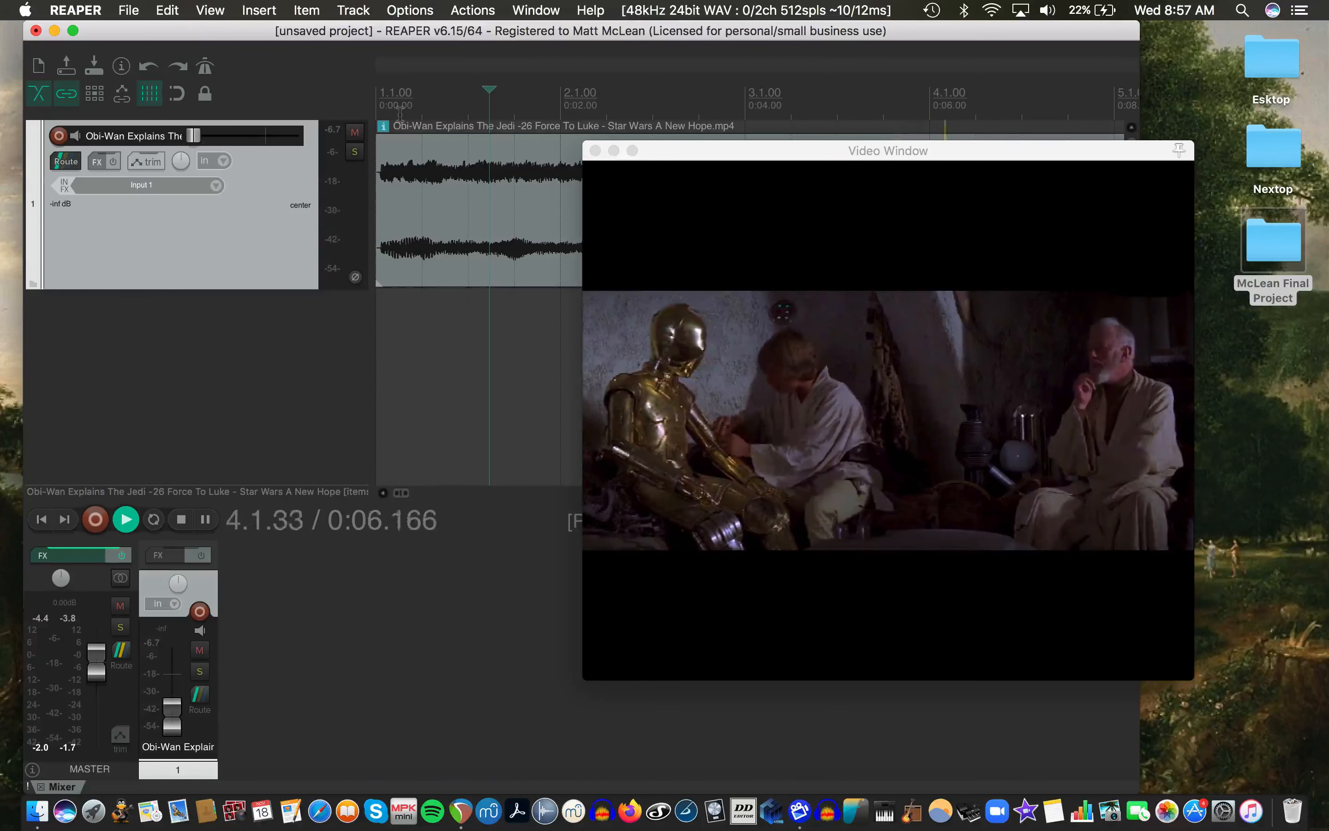
key("space")
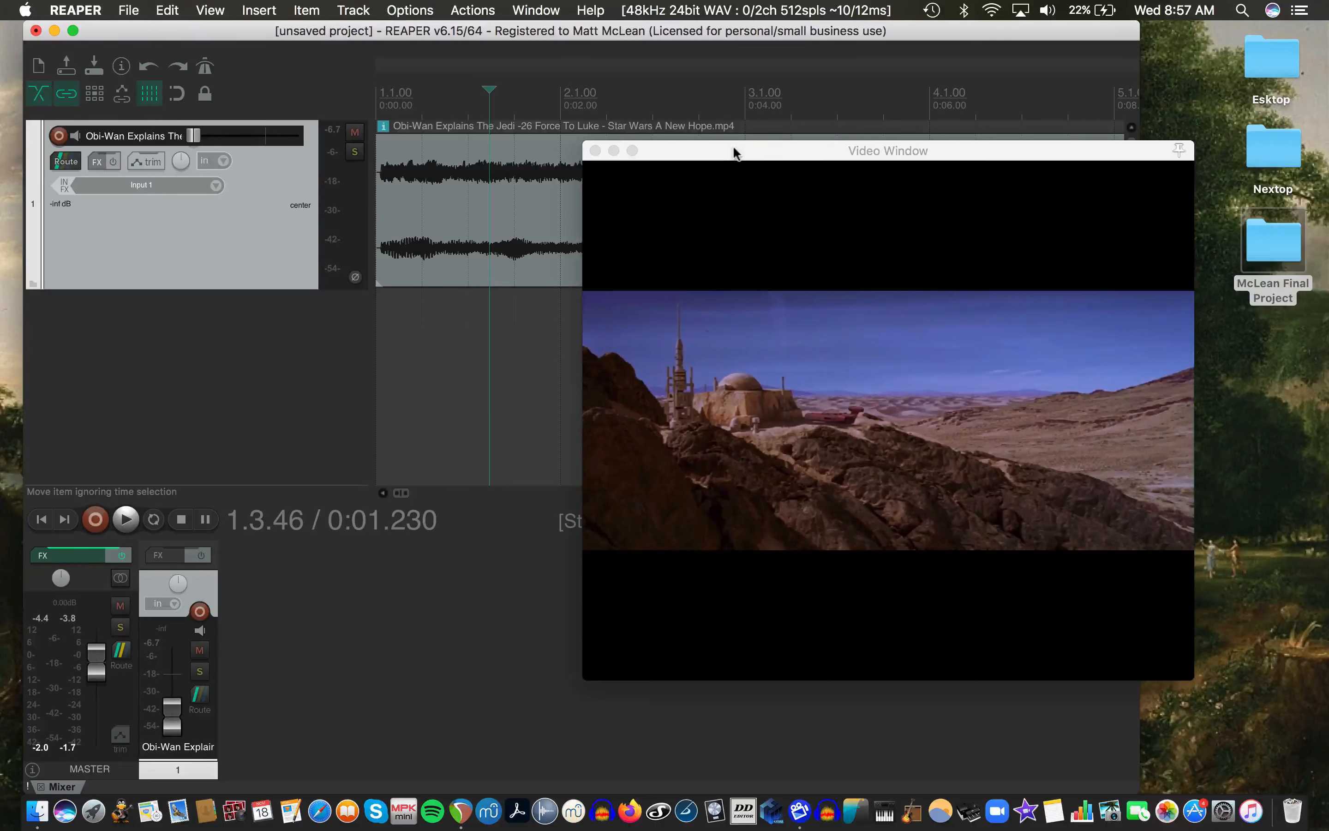
left_click(596, 150)
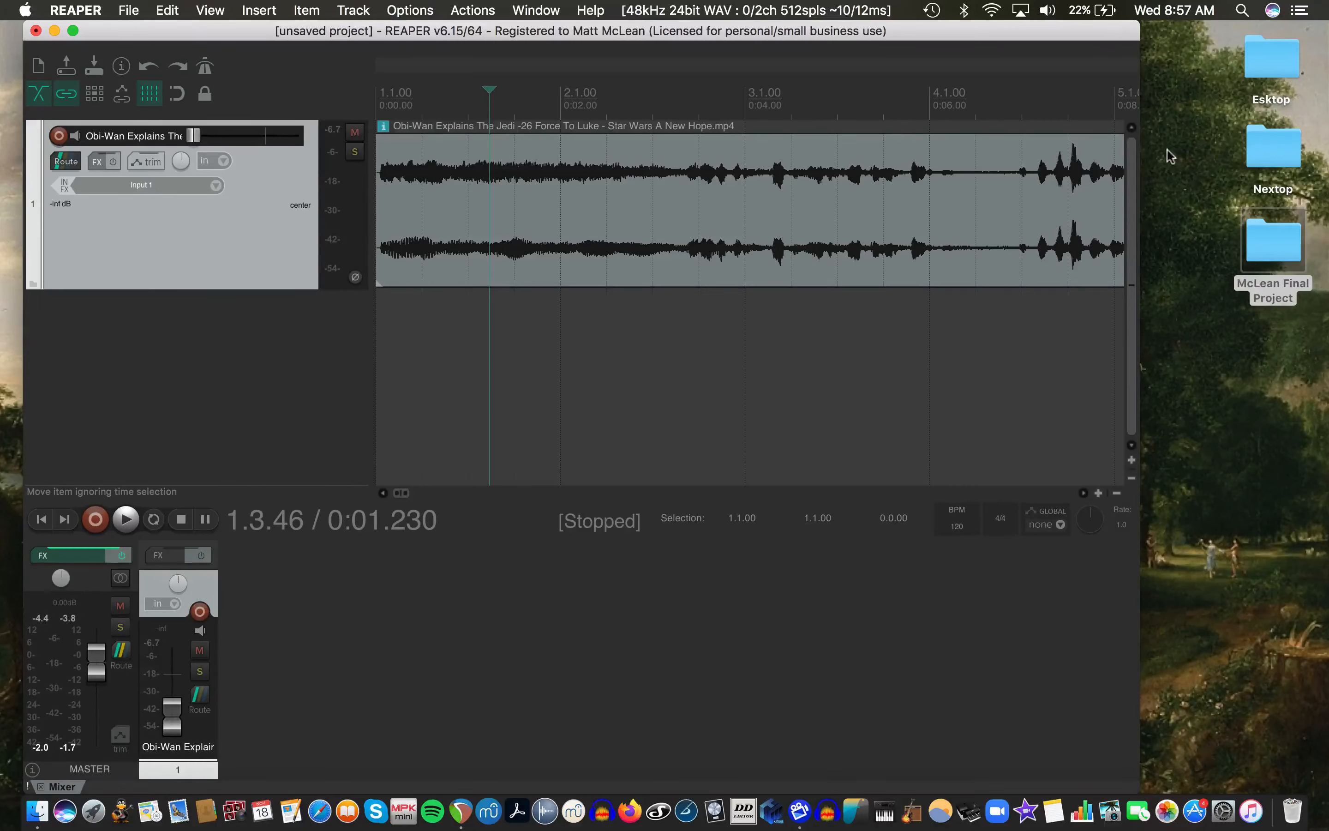
Switch to the project folder, expand Music in place of Video and postpone the system update reminder until tomorrow
double_click(1274, 247)
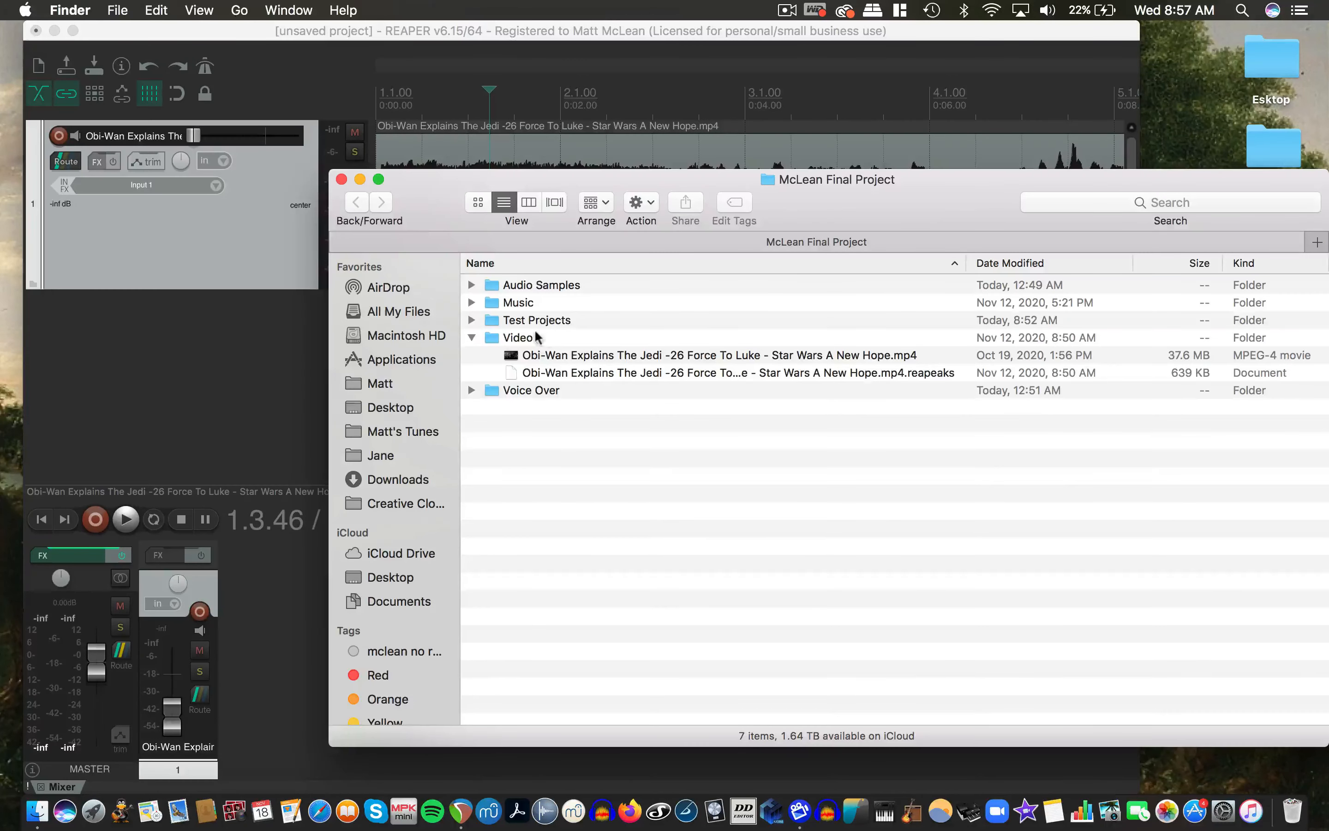
left_click(471, 337)
left_click(471, 303)
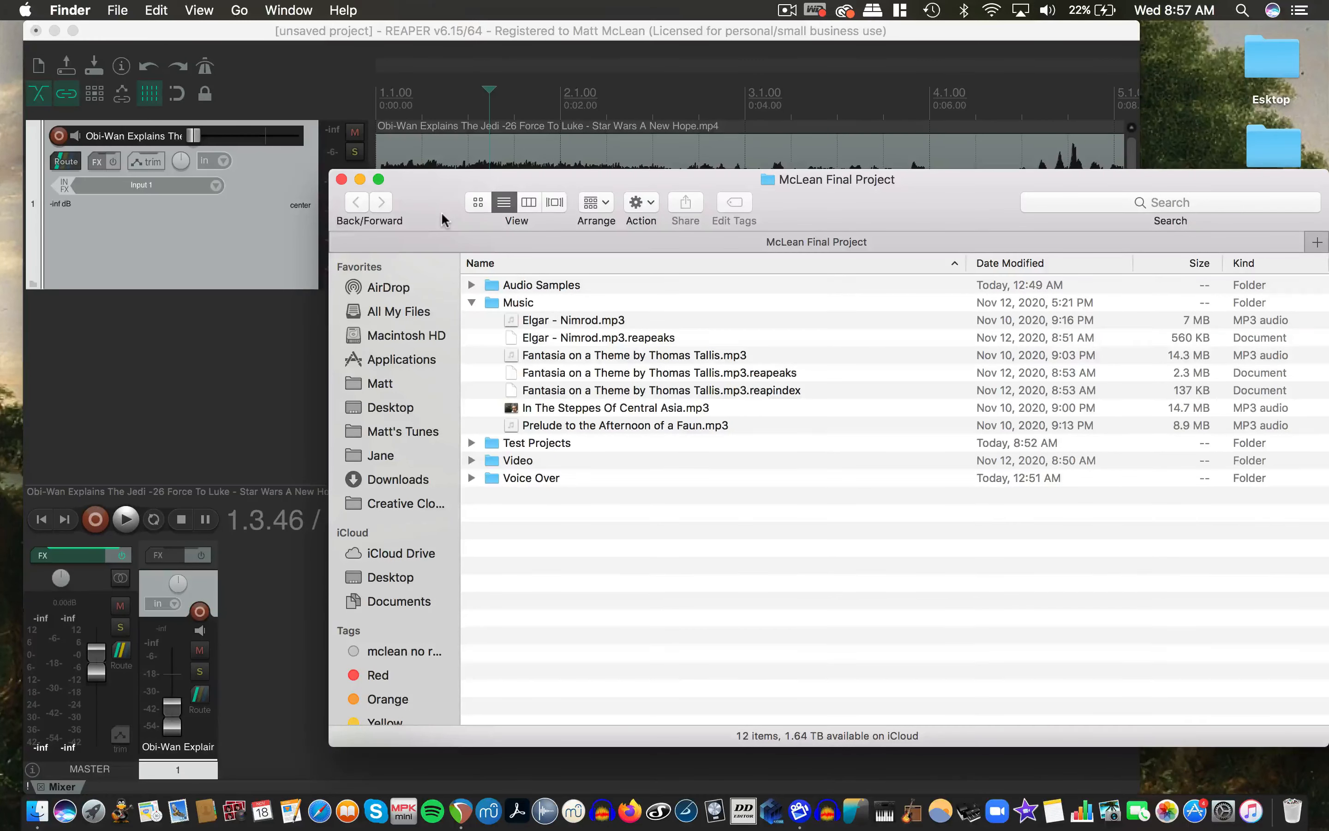
left_click_drag(441, 212, 804, 174)
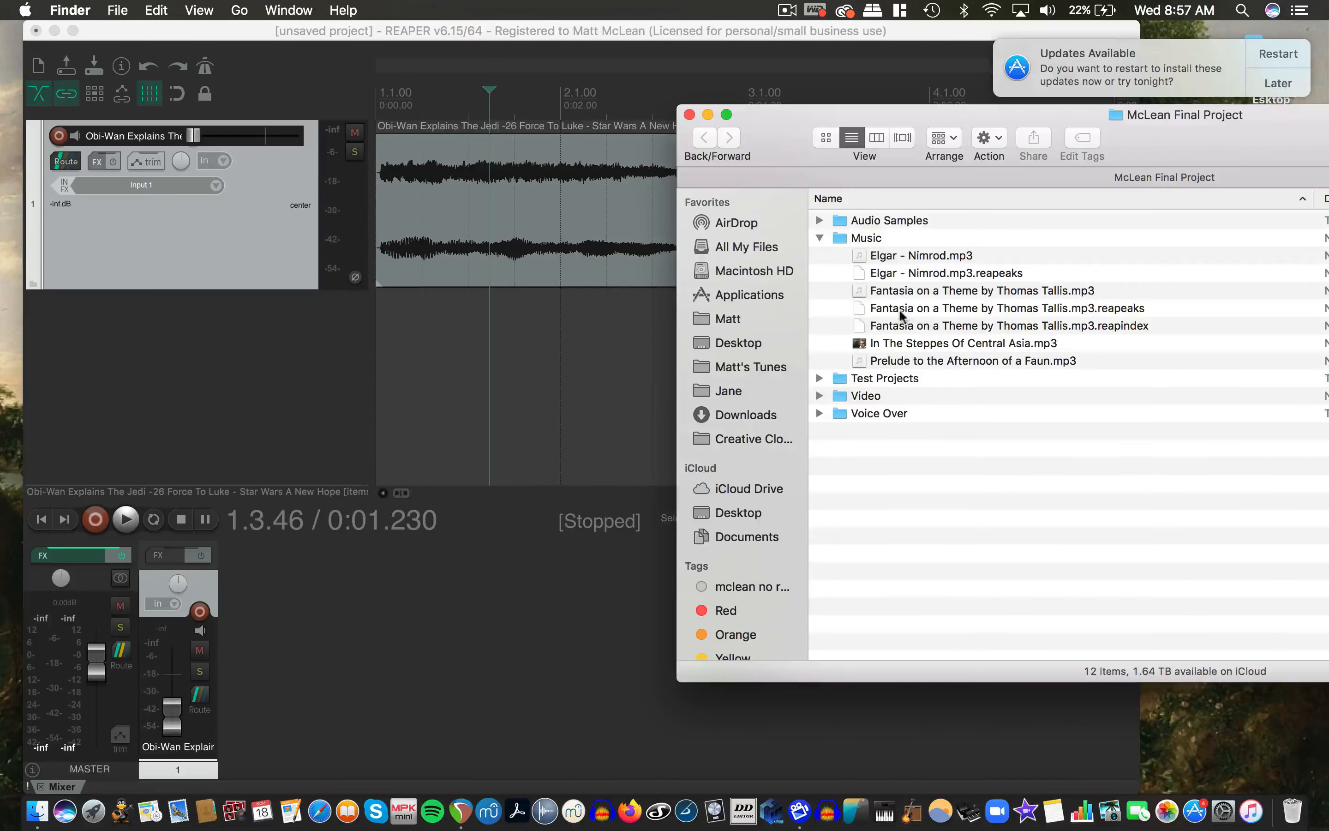
left_click(1268, 83)
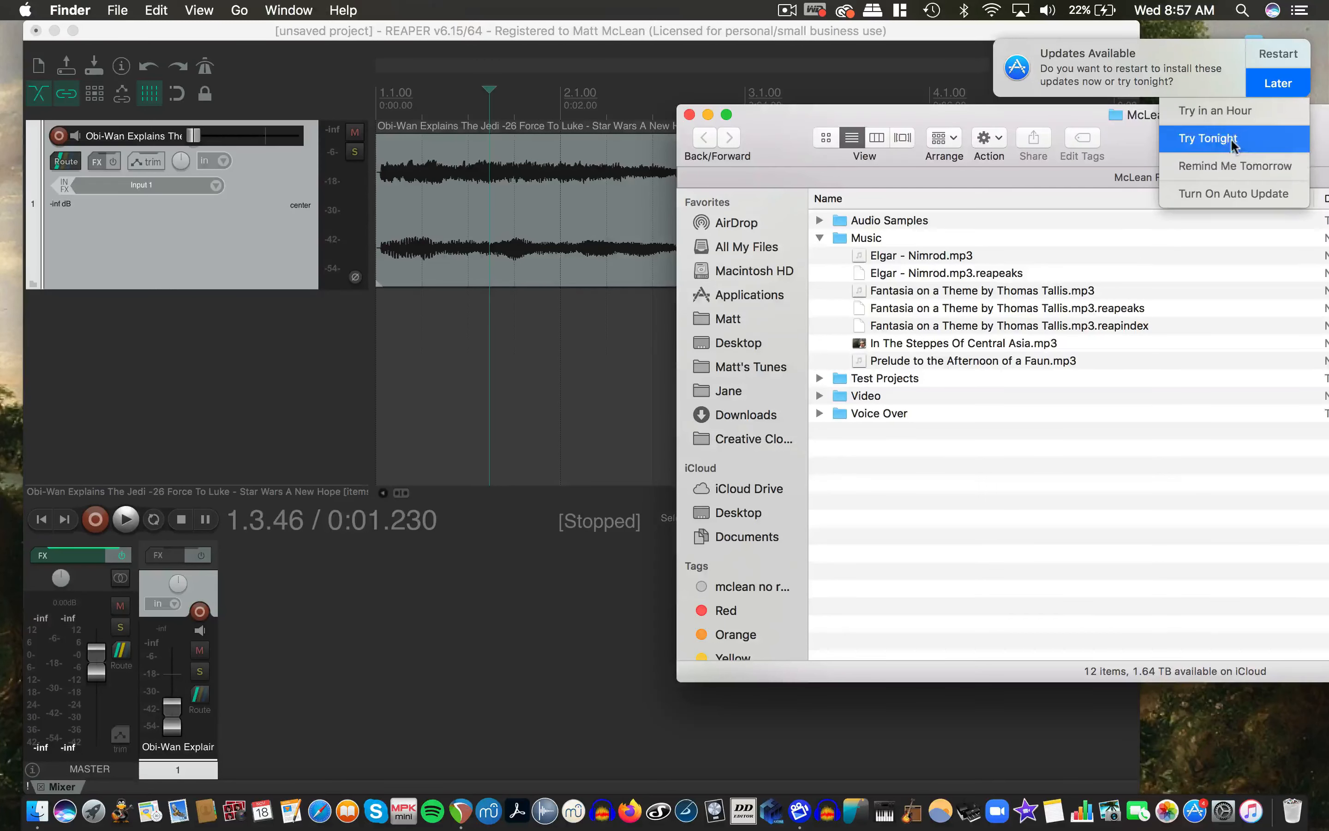
left_click(1221, 164)
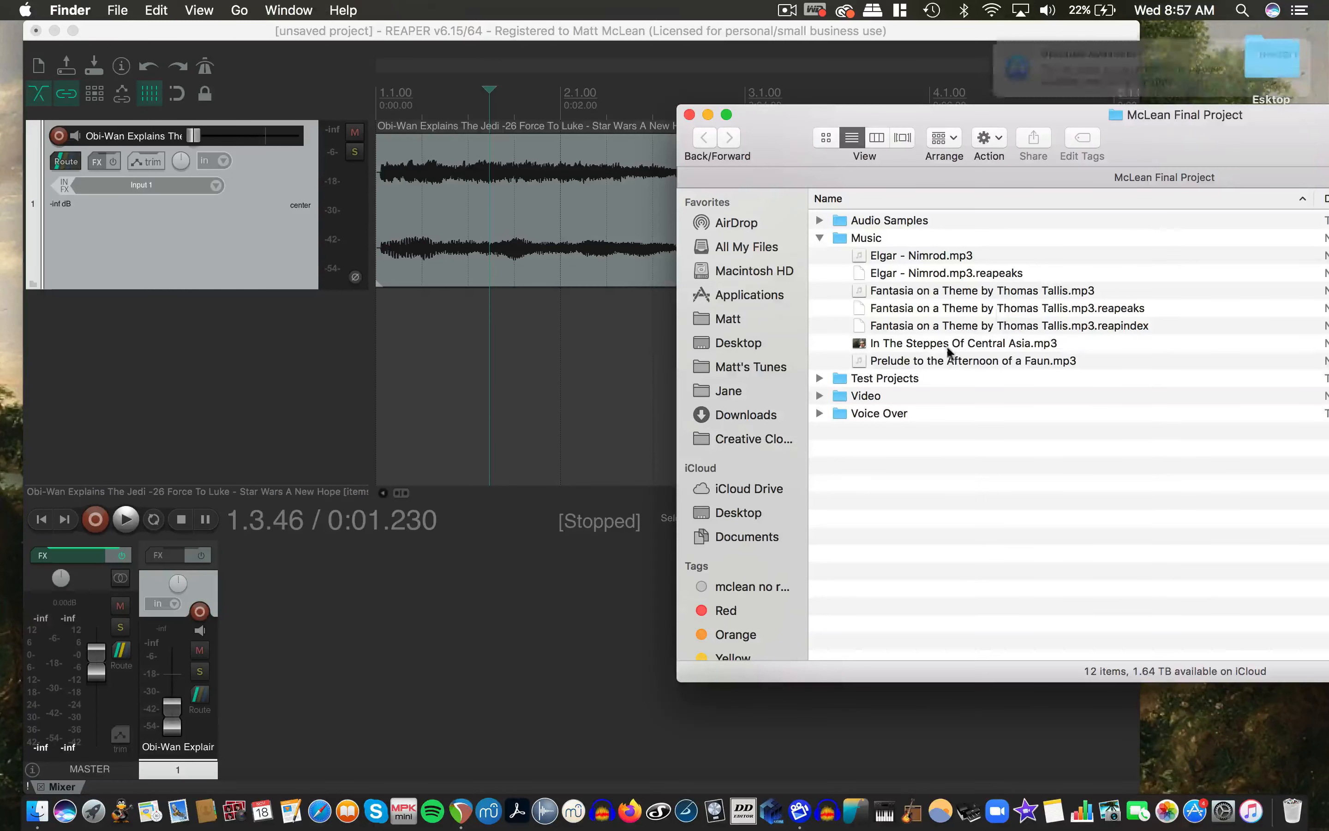
Add "Fantasia on a Theme by Thomas Tallis.mp3" to a new track below the video and close the folder window
left_click(932, 294)
left_click_drag(933, 293, 376, 351)
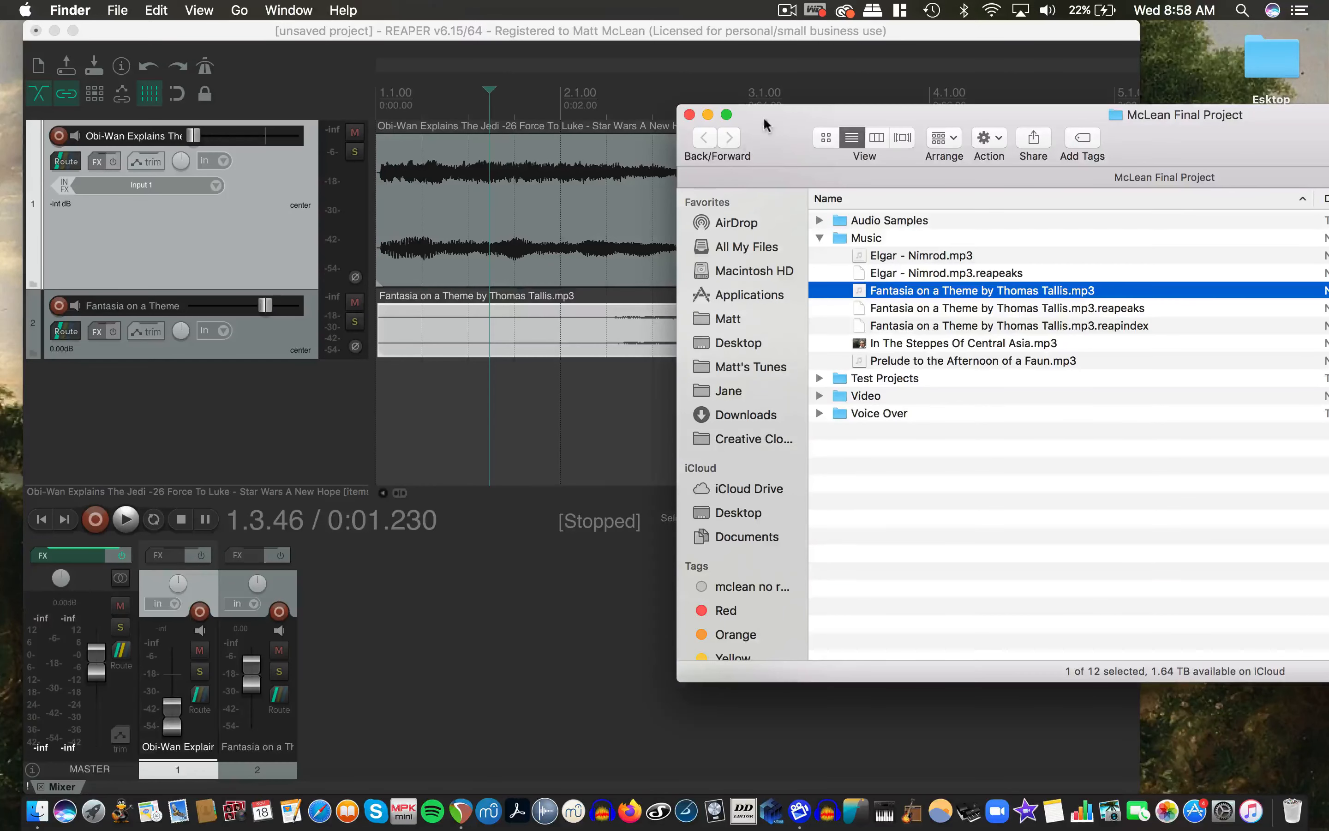
left_click(690, 115)
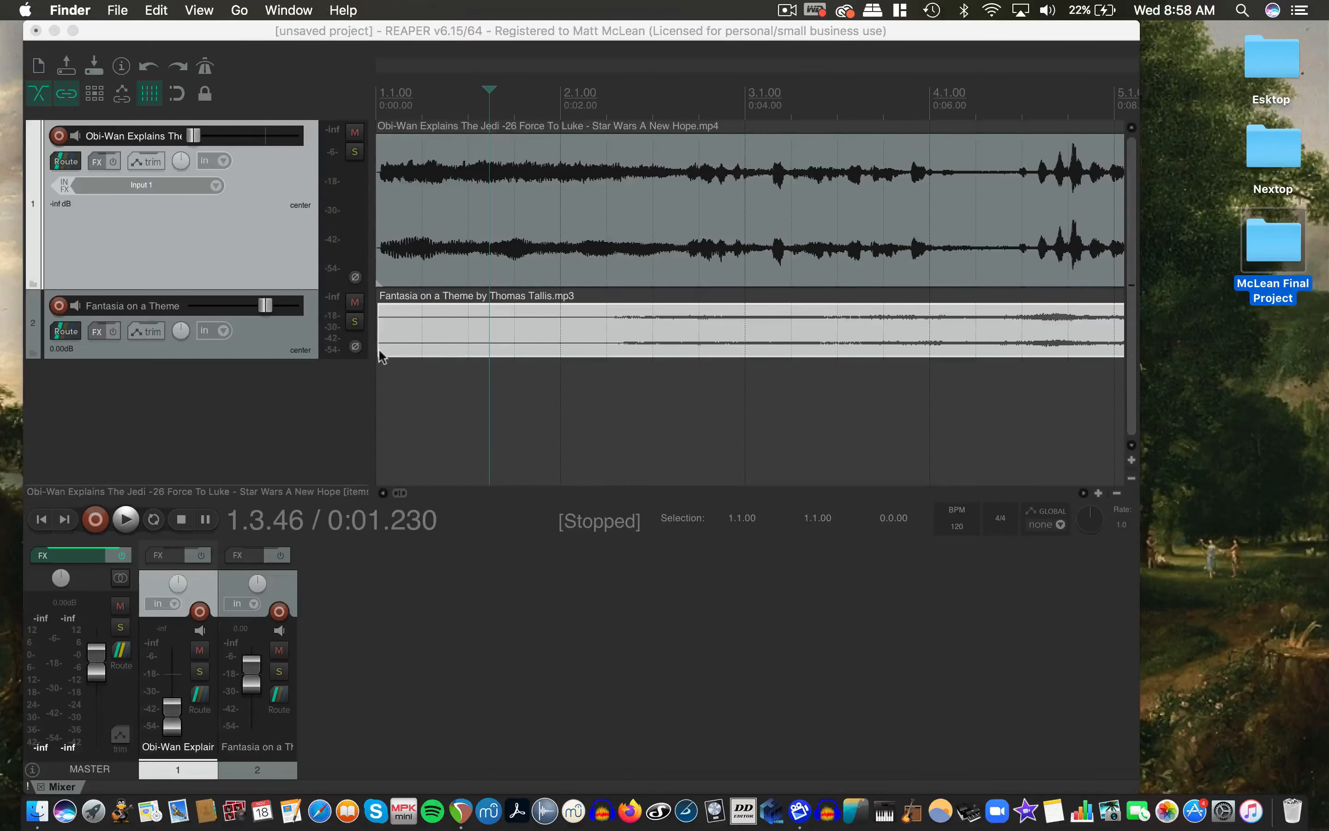
Align the Fantasia item with the start of the timeline and play its quiet opening
mouse_move(382, 354)
left_mouse_down()
mouse_move(575, 337)
mouse_move(473, 339)
mouse_move(613, 346)
mouse_move(376, 356)
left_mouse_up()
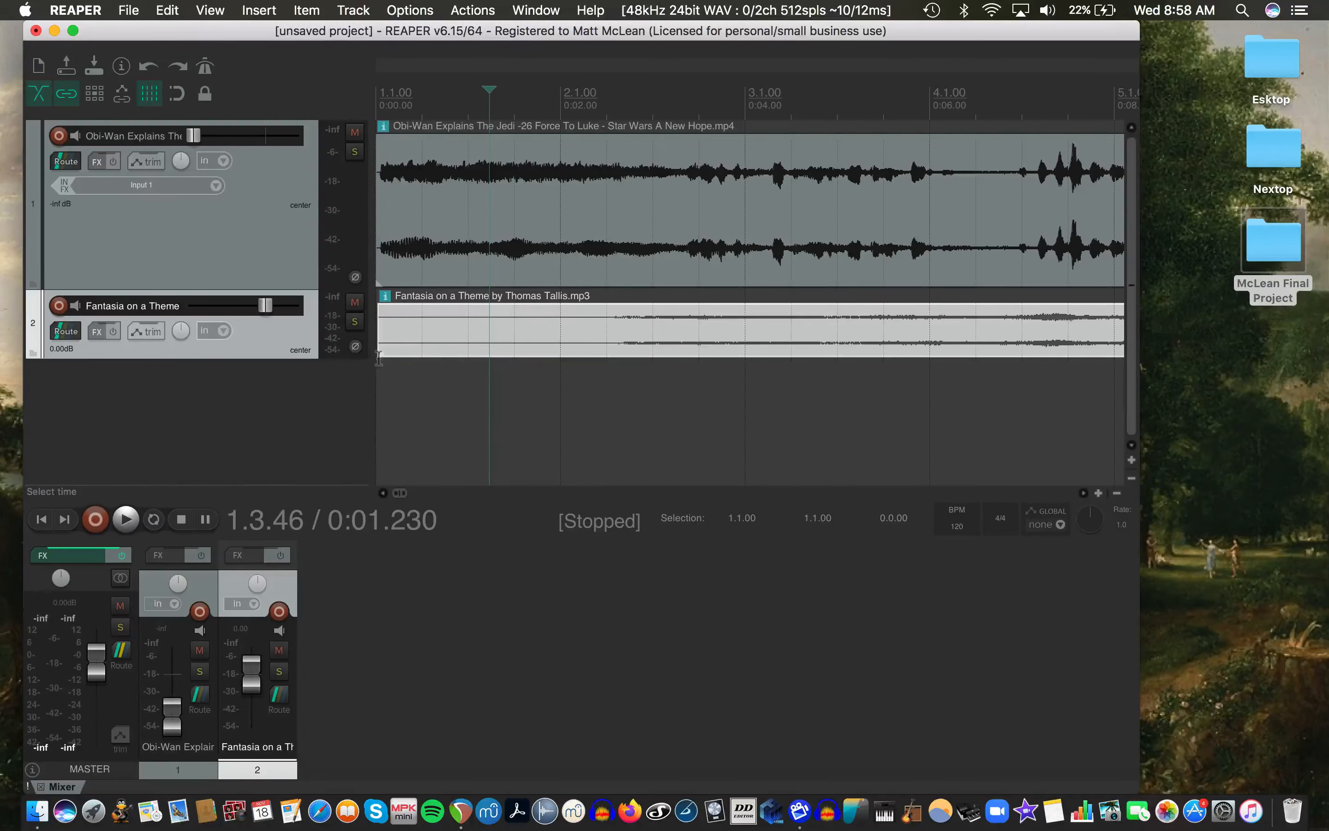
key("space")
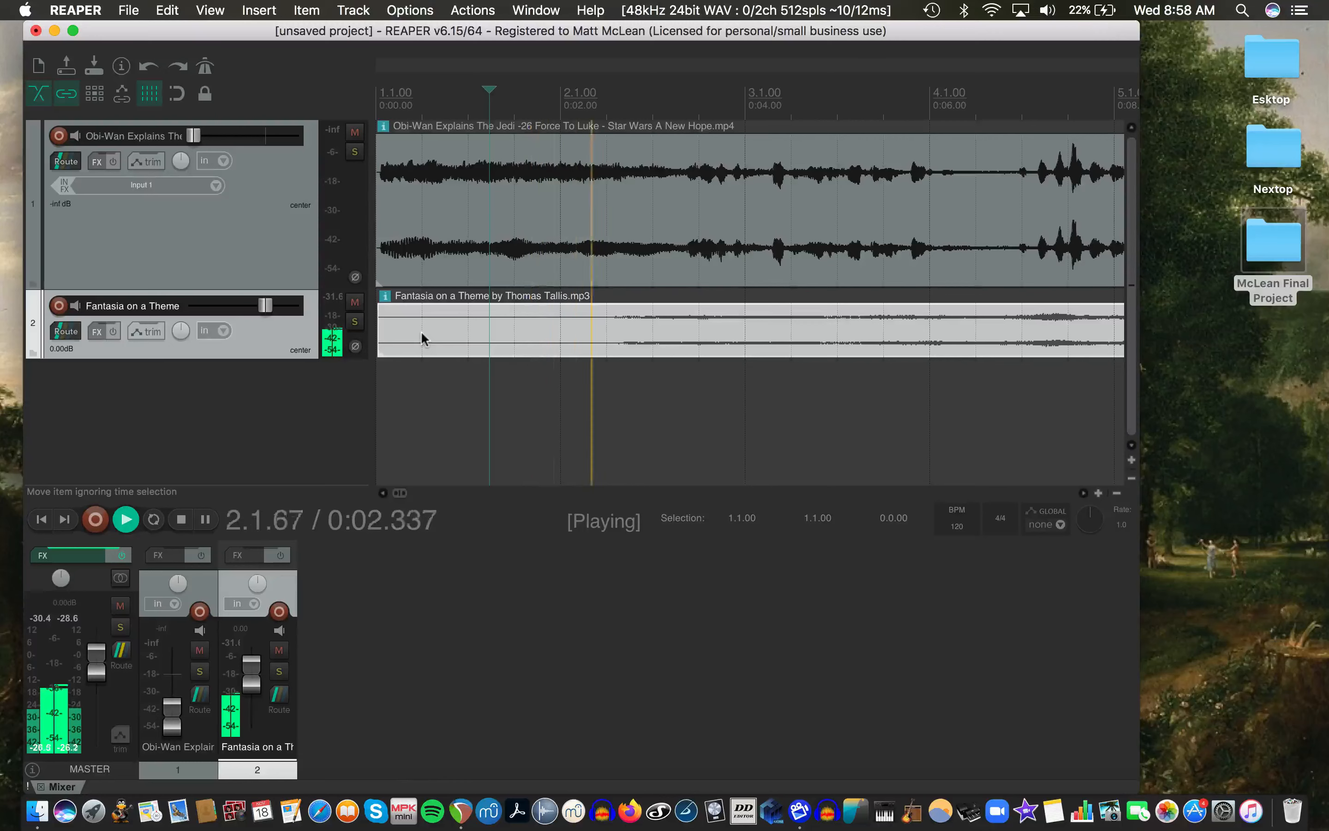
key("space")
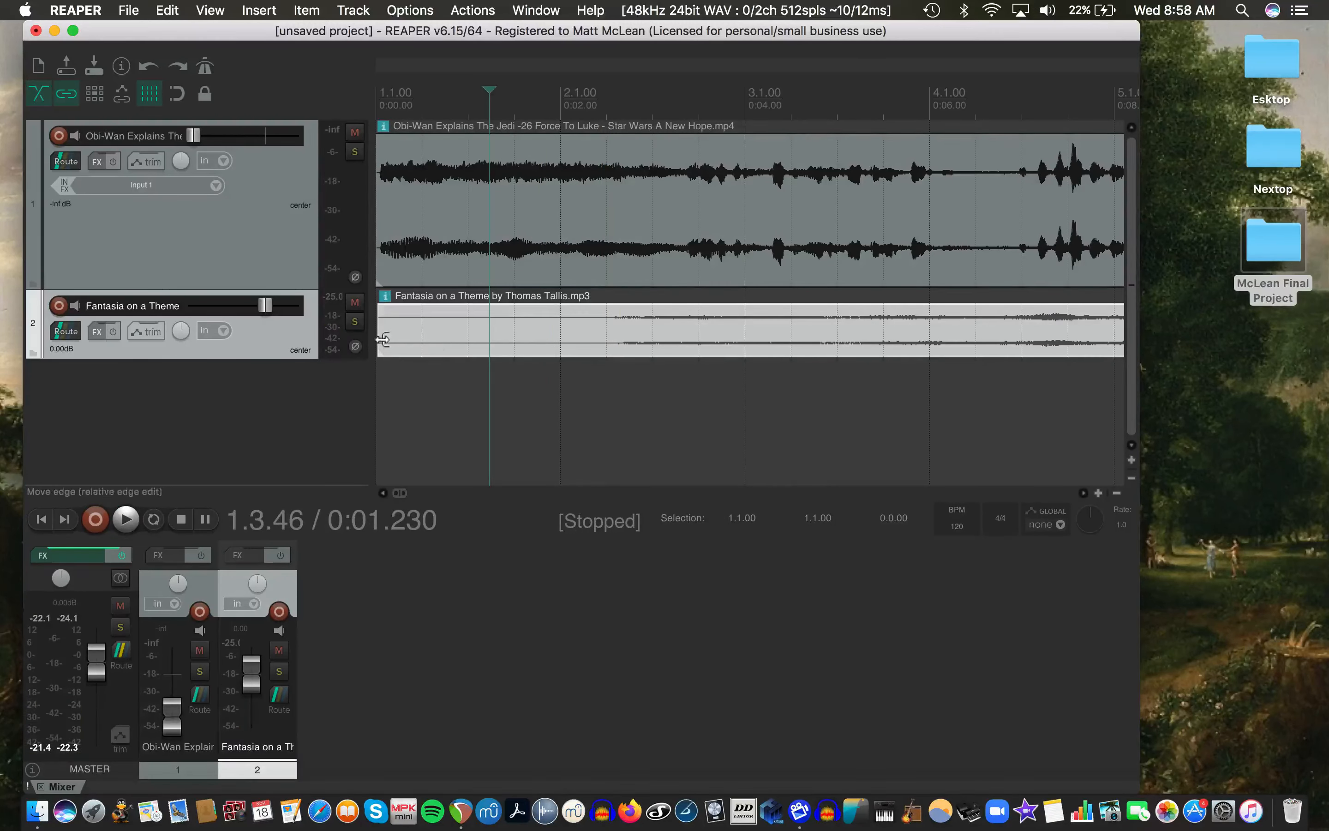
Trim about 2.5 seconds off the start of the Fantasia item and move it back to the beginning of the timeline
left_click_drag(380, 337, 610, 335)
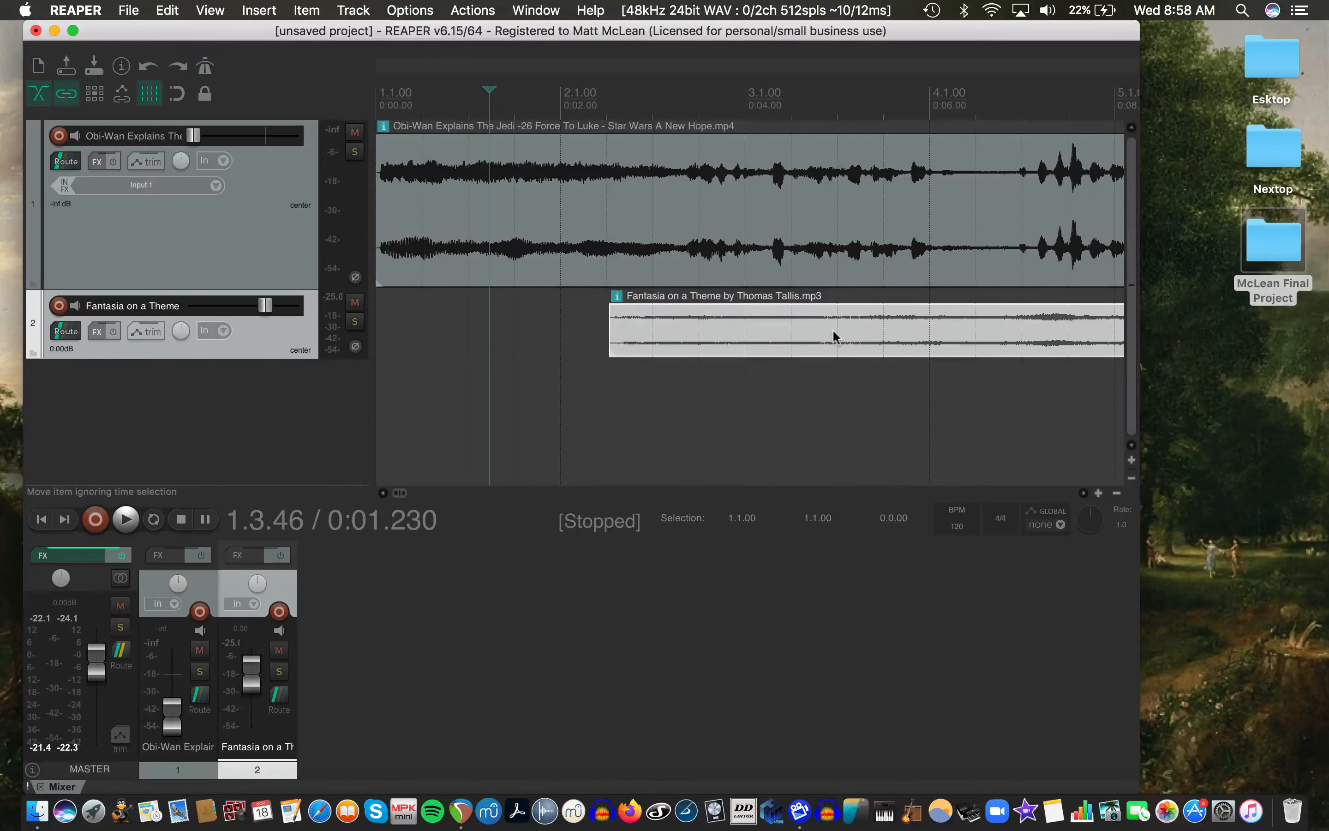
left_click_drag(833, 337, 591, 350)
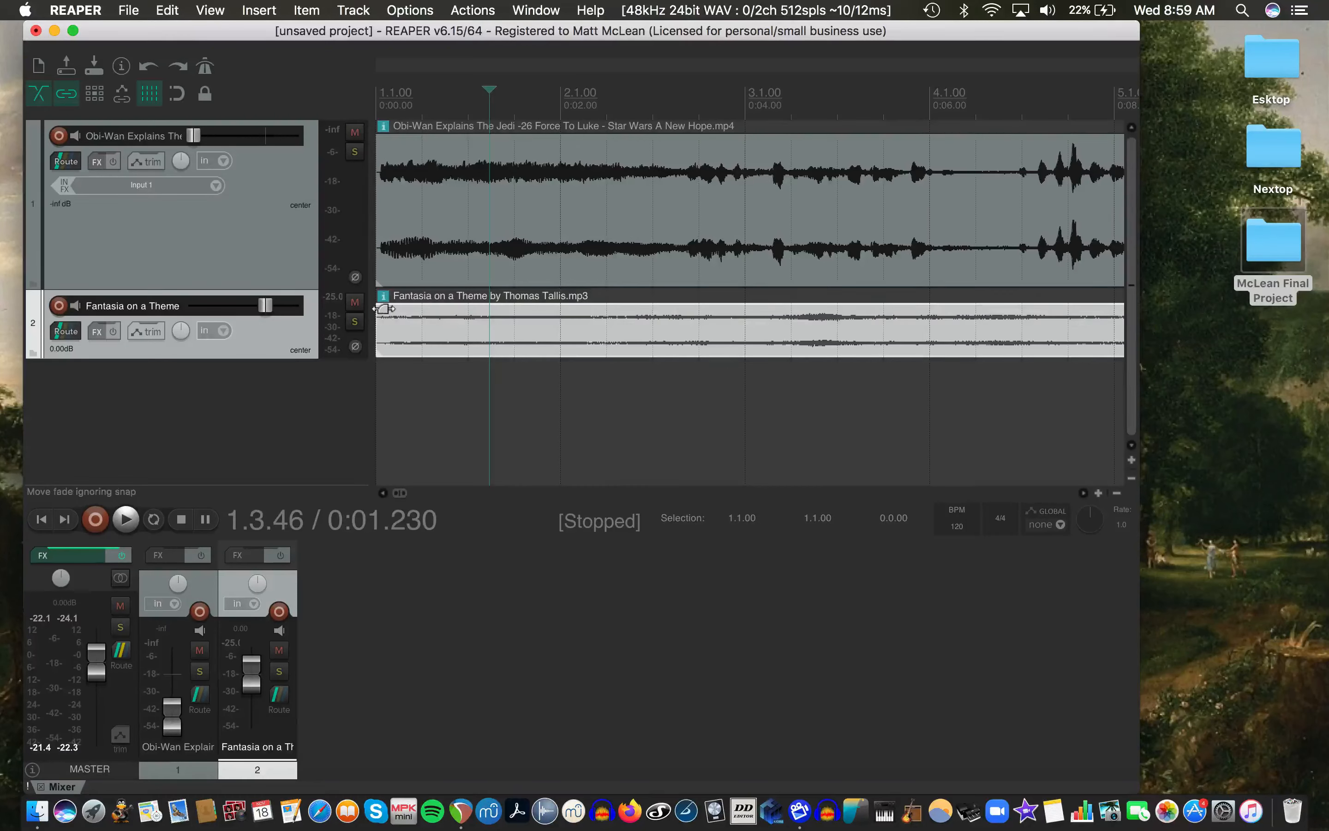
left_click(383, 308)
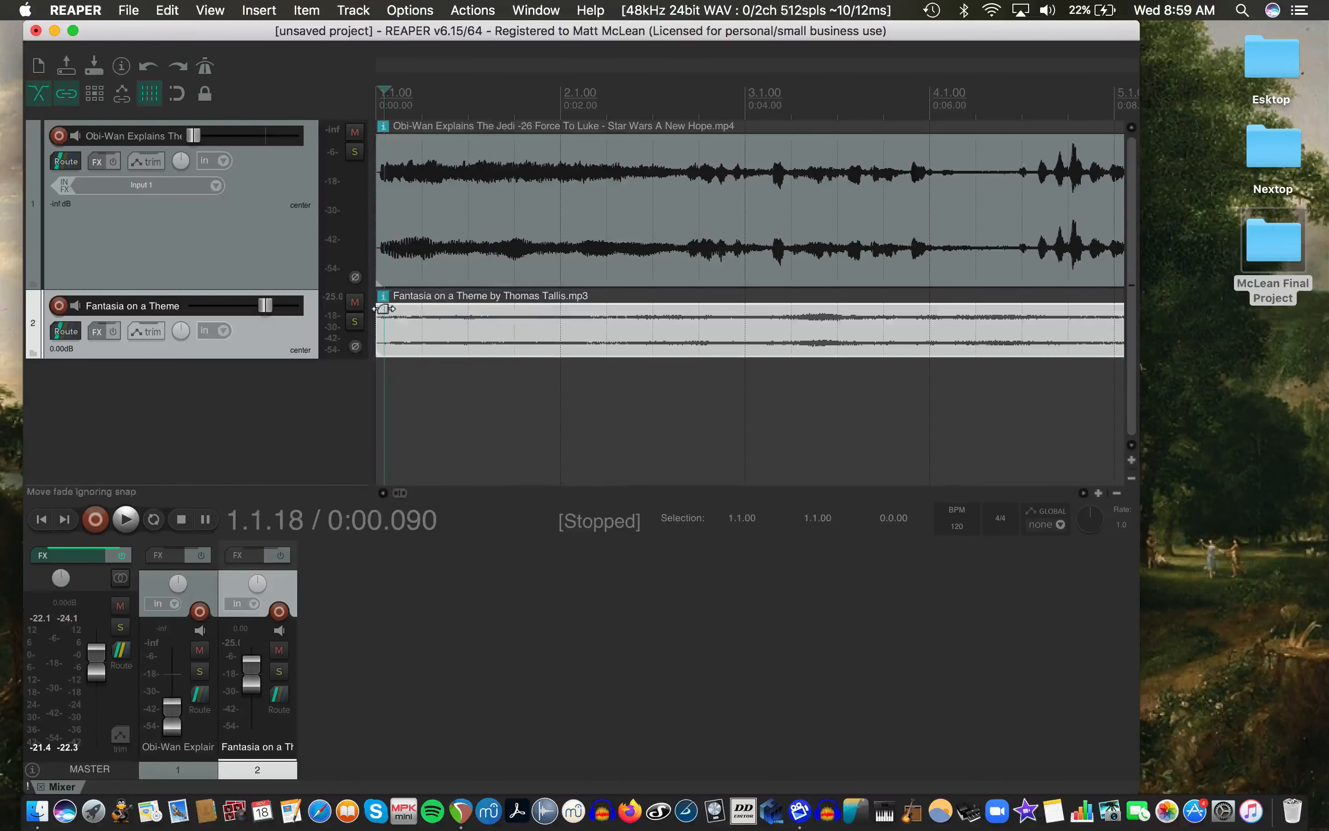
Add a short fade-in to the start of the Fantasia item and preview it against the picture in the video window
mouse_move(383, 309)
left_mouse_down()
mouse_move(404, 311)
mouse_move(392, 310)
left_mouse_up()
key("super+shift+v")
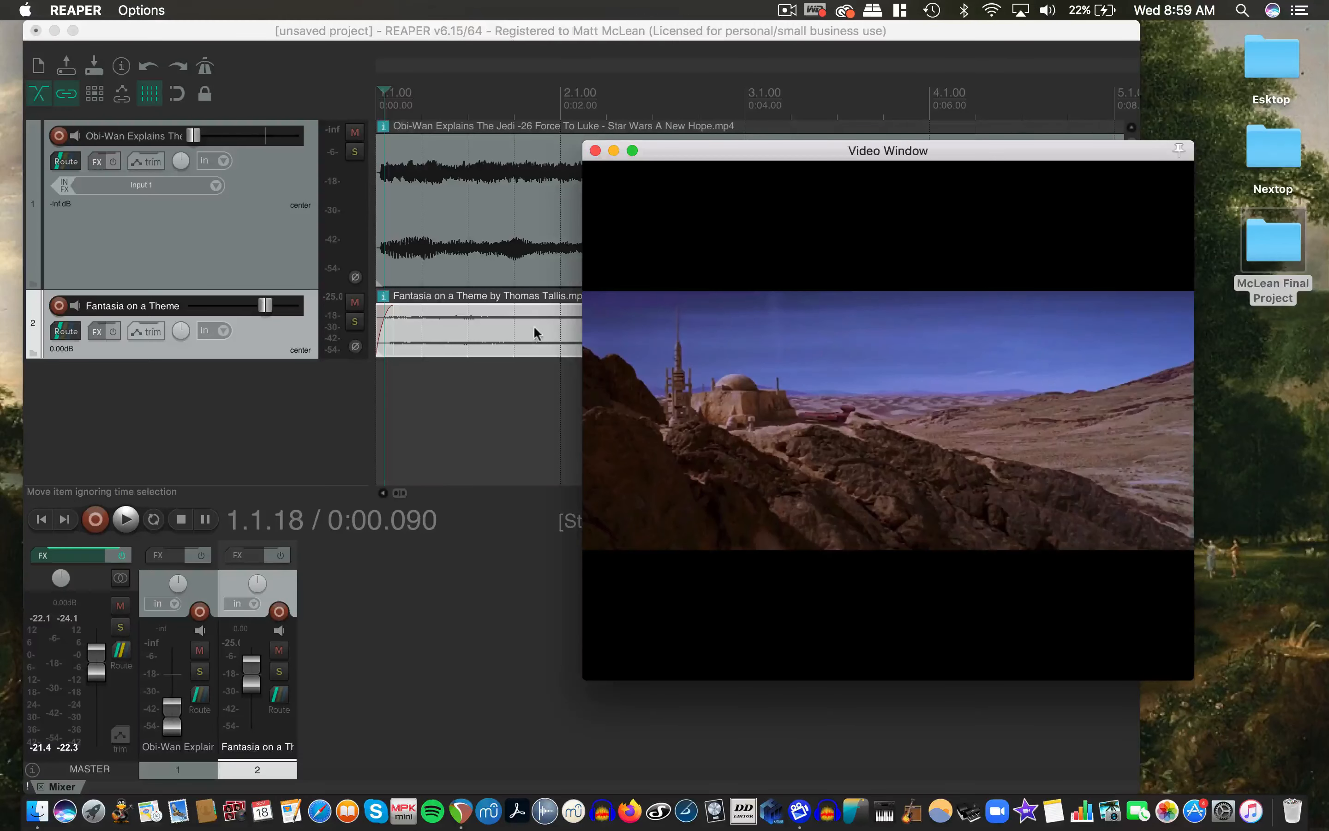
left_click_drag(692, 153, 445, 93)
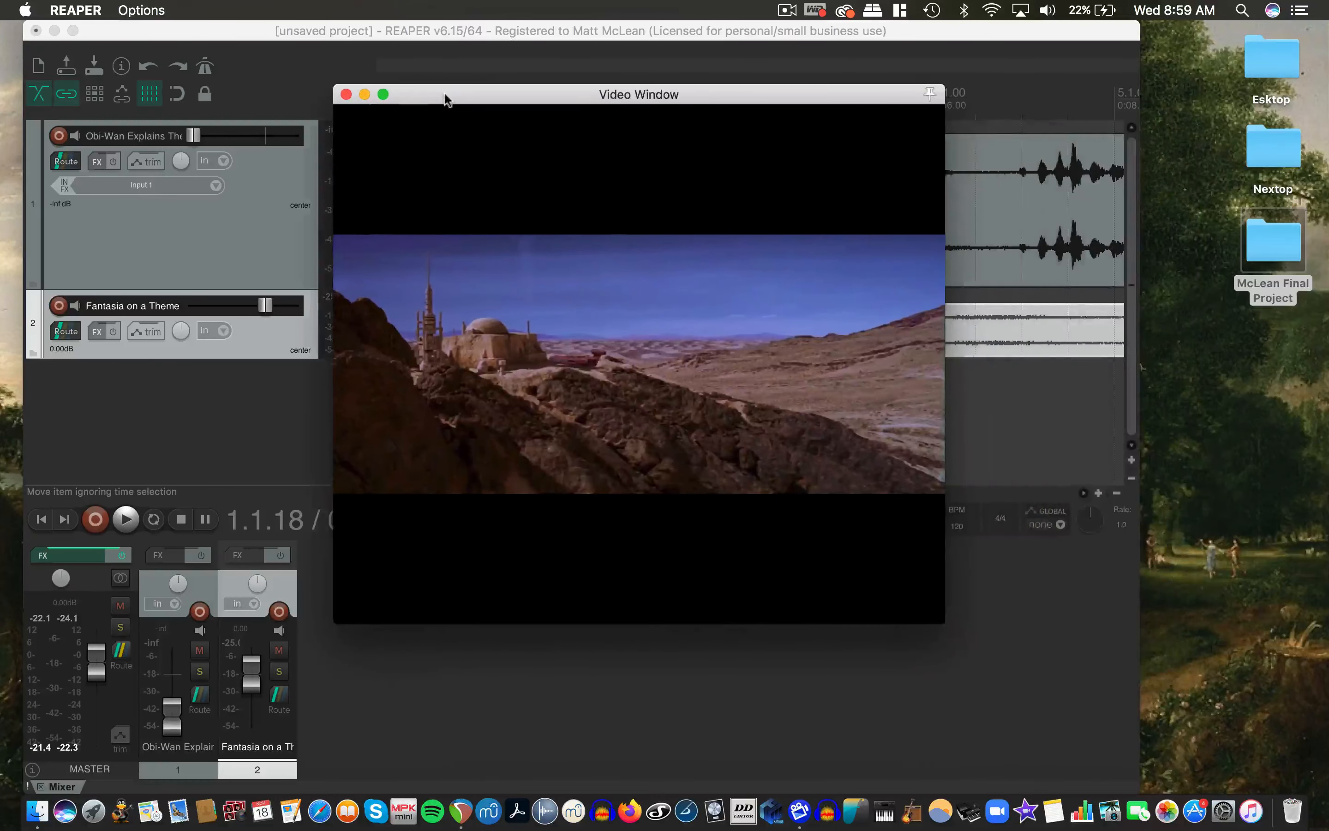
key("space")
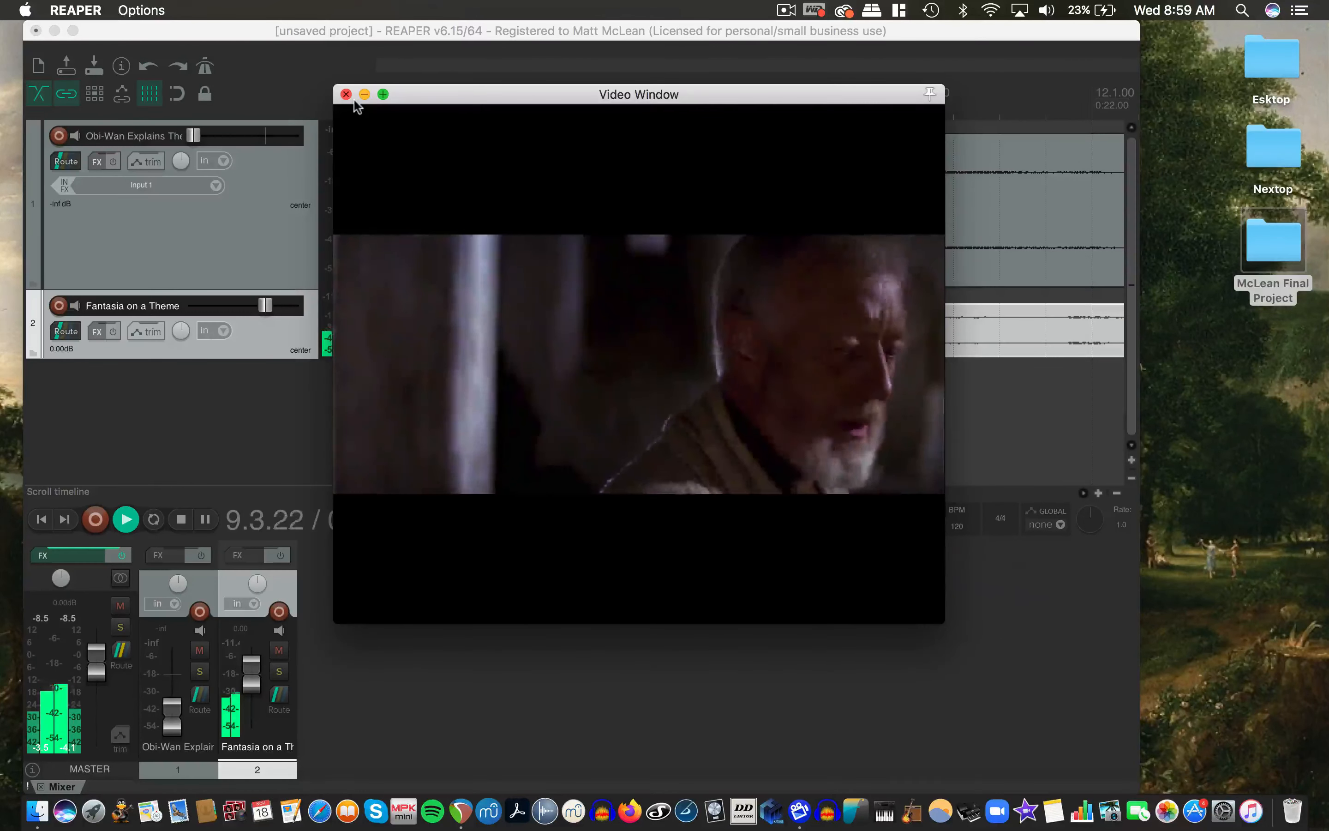
key("space")
left_click(346, 94)
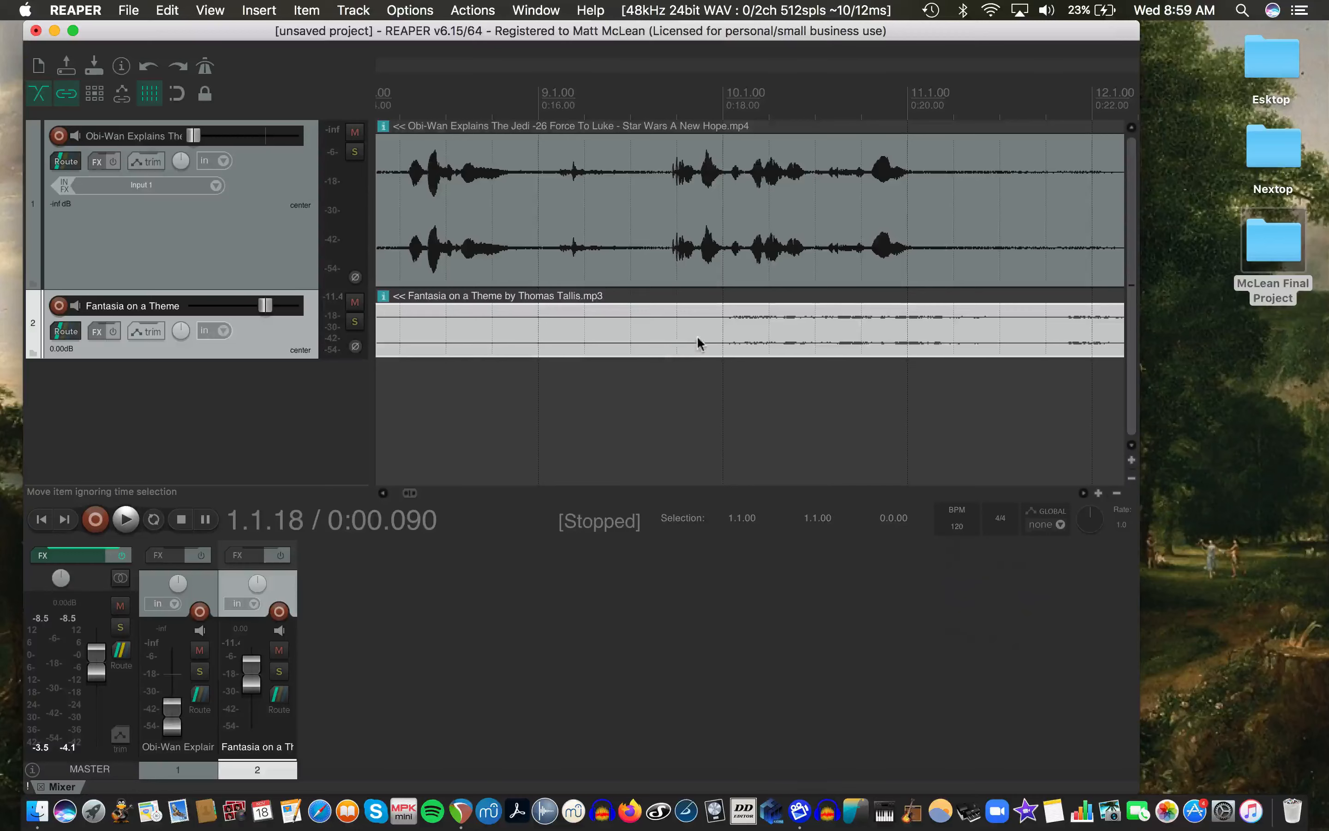
Trim the end of the Fantasia item so it finishes together with the Obi-Wan video clip
scroll(697, 335, "down", 5)
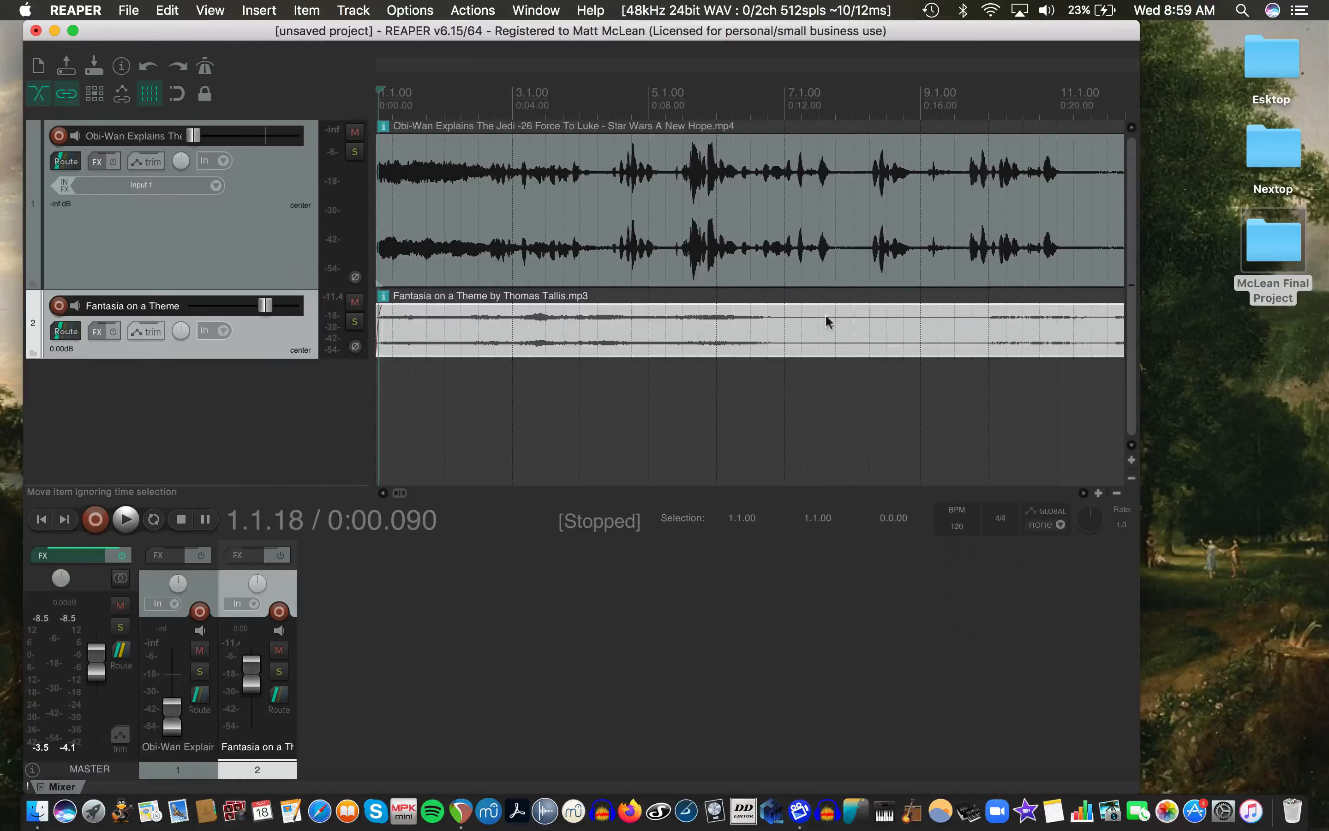
scroll(777, 329, "down", 10)
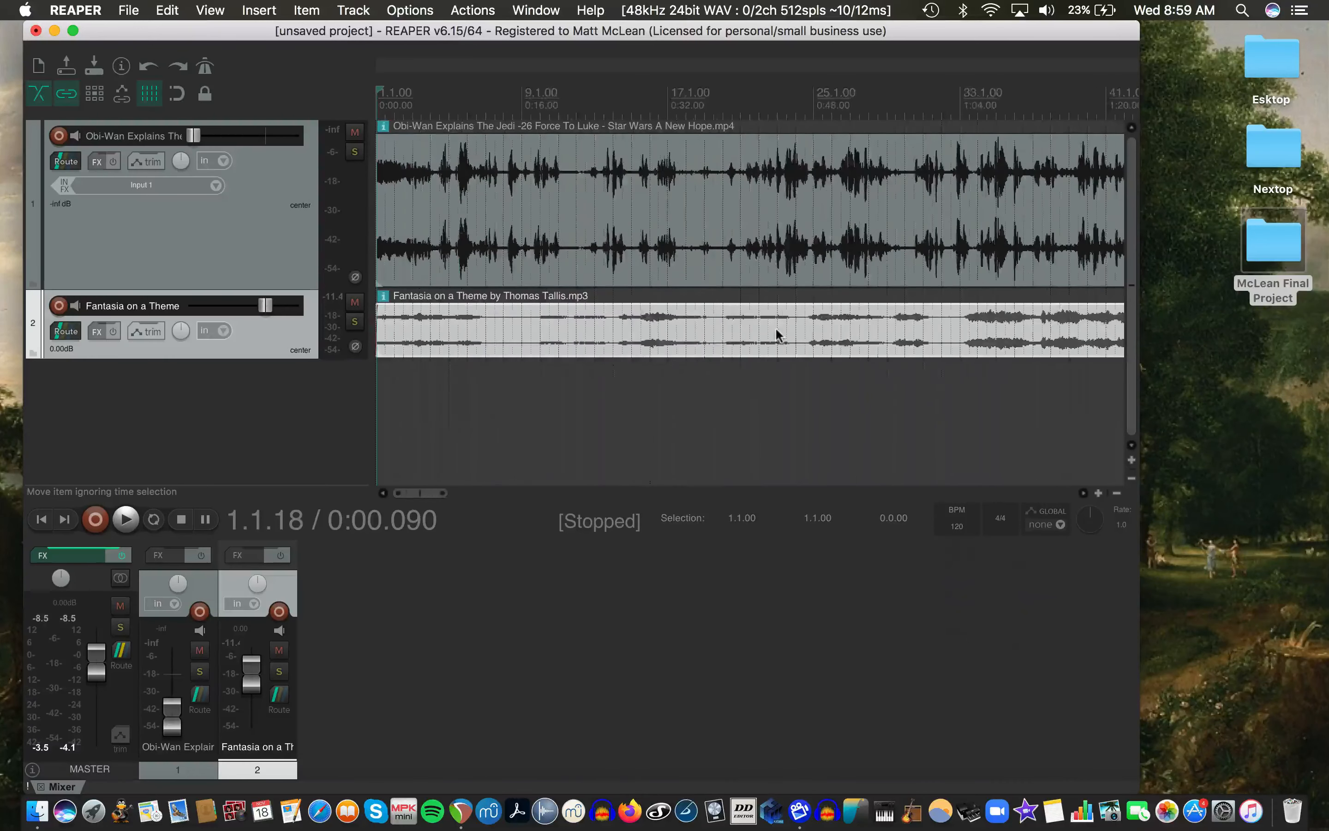
scroll(777, 333, "down", 10)
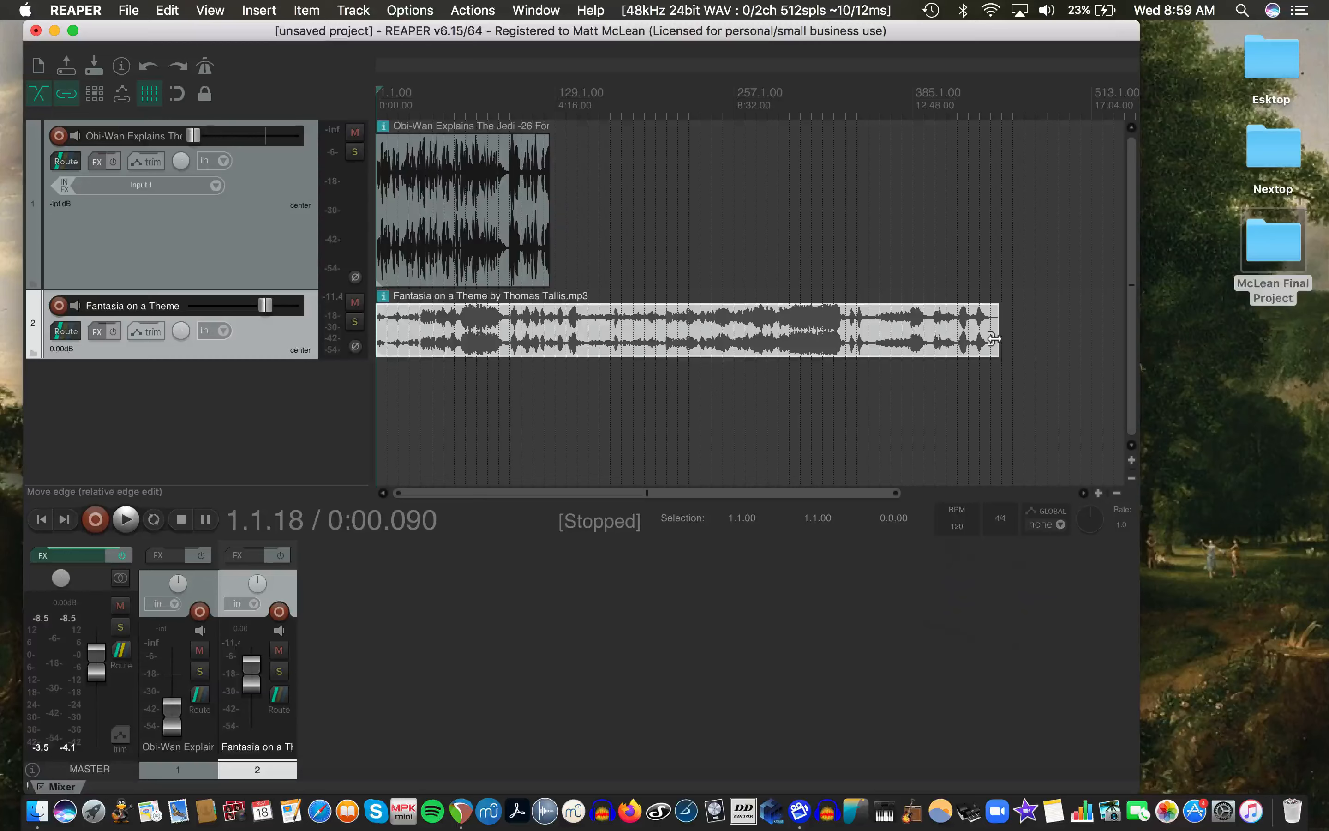
left_click_drag(994, 339, 550, 350)
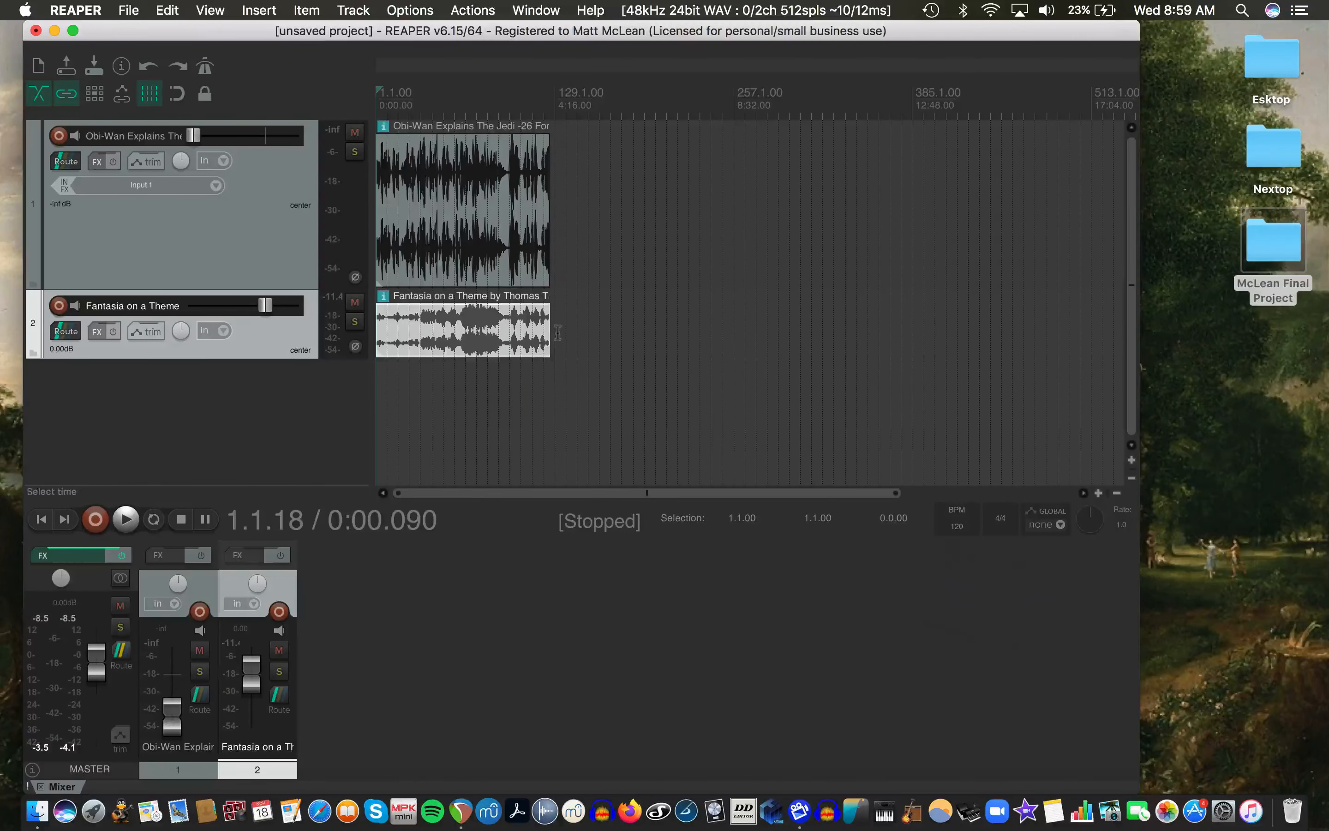
Try shortening the Fantasia item to about one minute and pasting three copies in a row after it
scroll(559, 331, "up", 1)
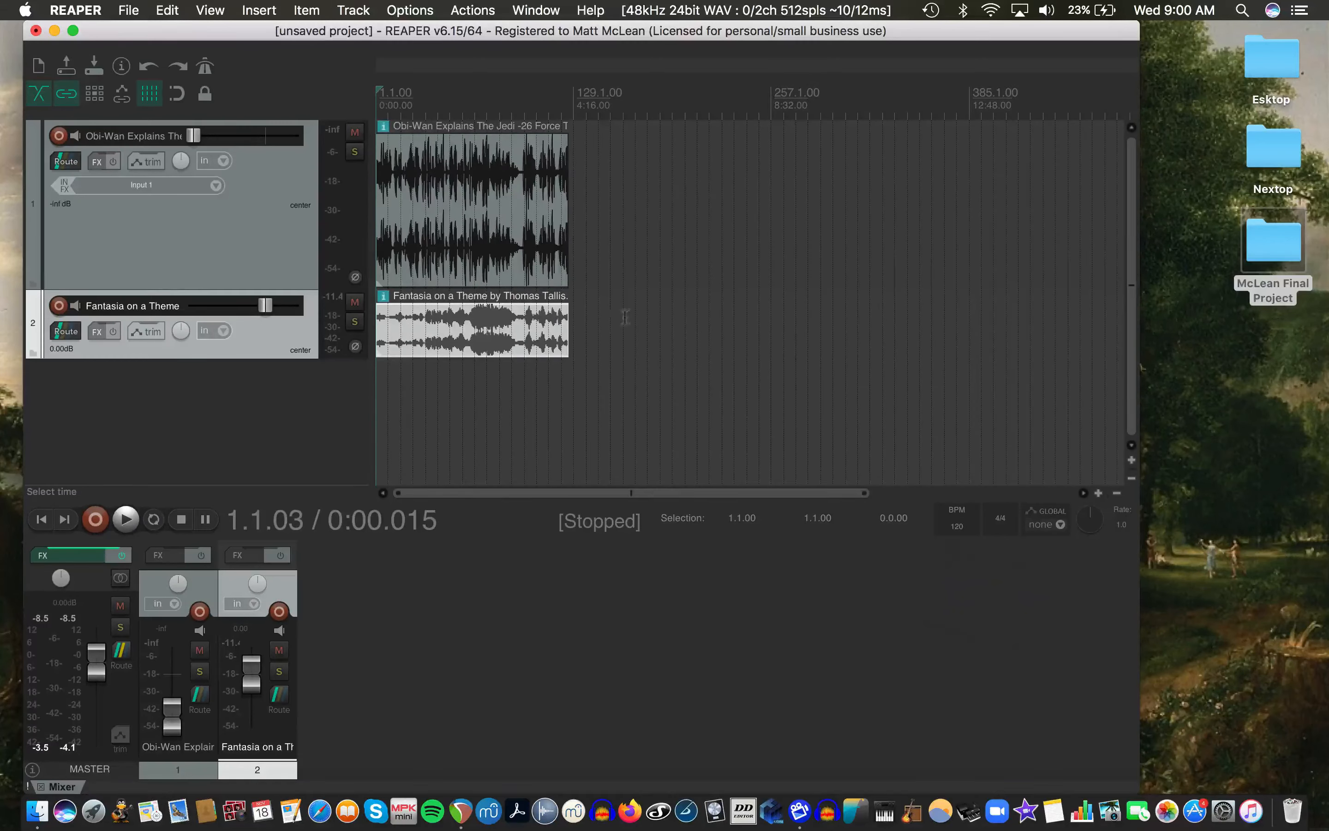
scroll(559, 318, "up", 8)
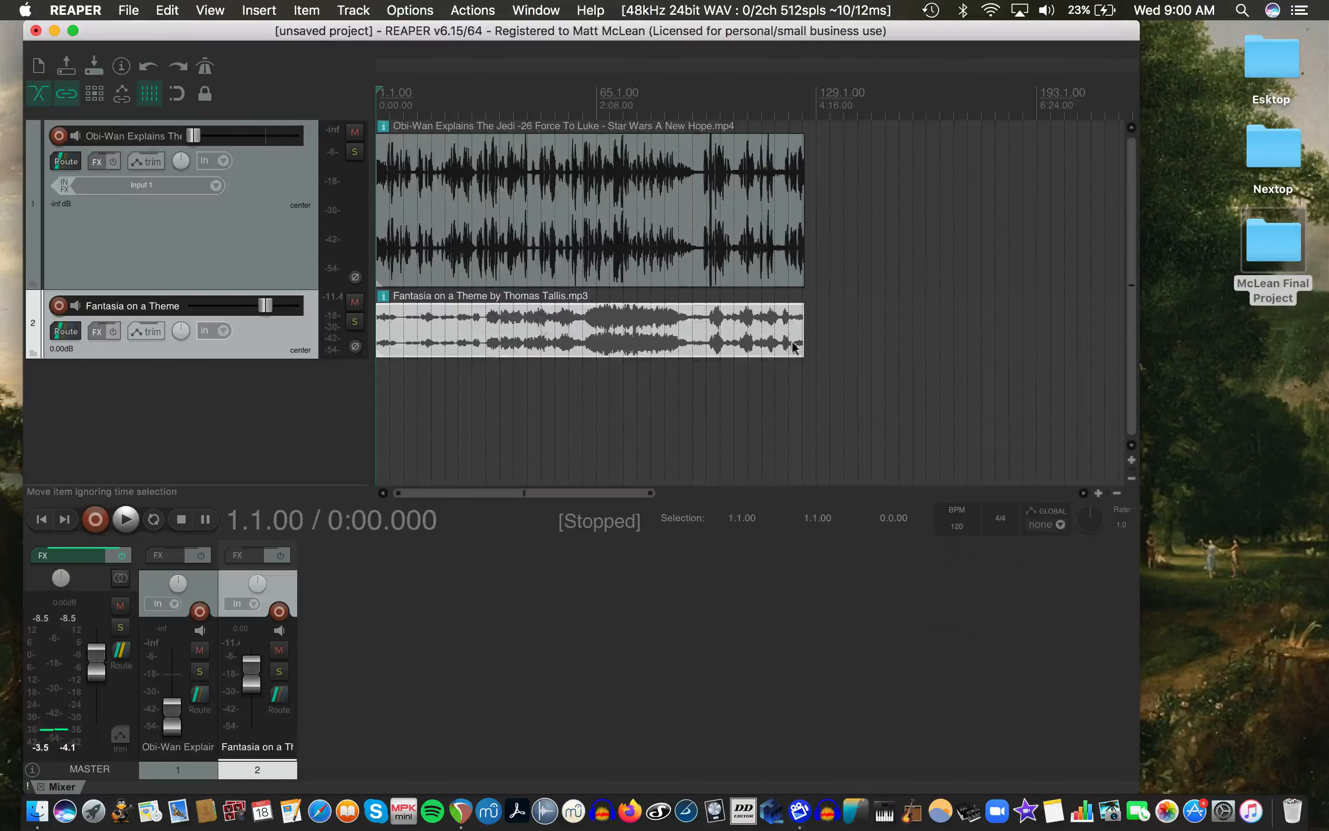
left_click_drag(798, 346, 480, 350)
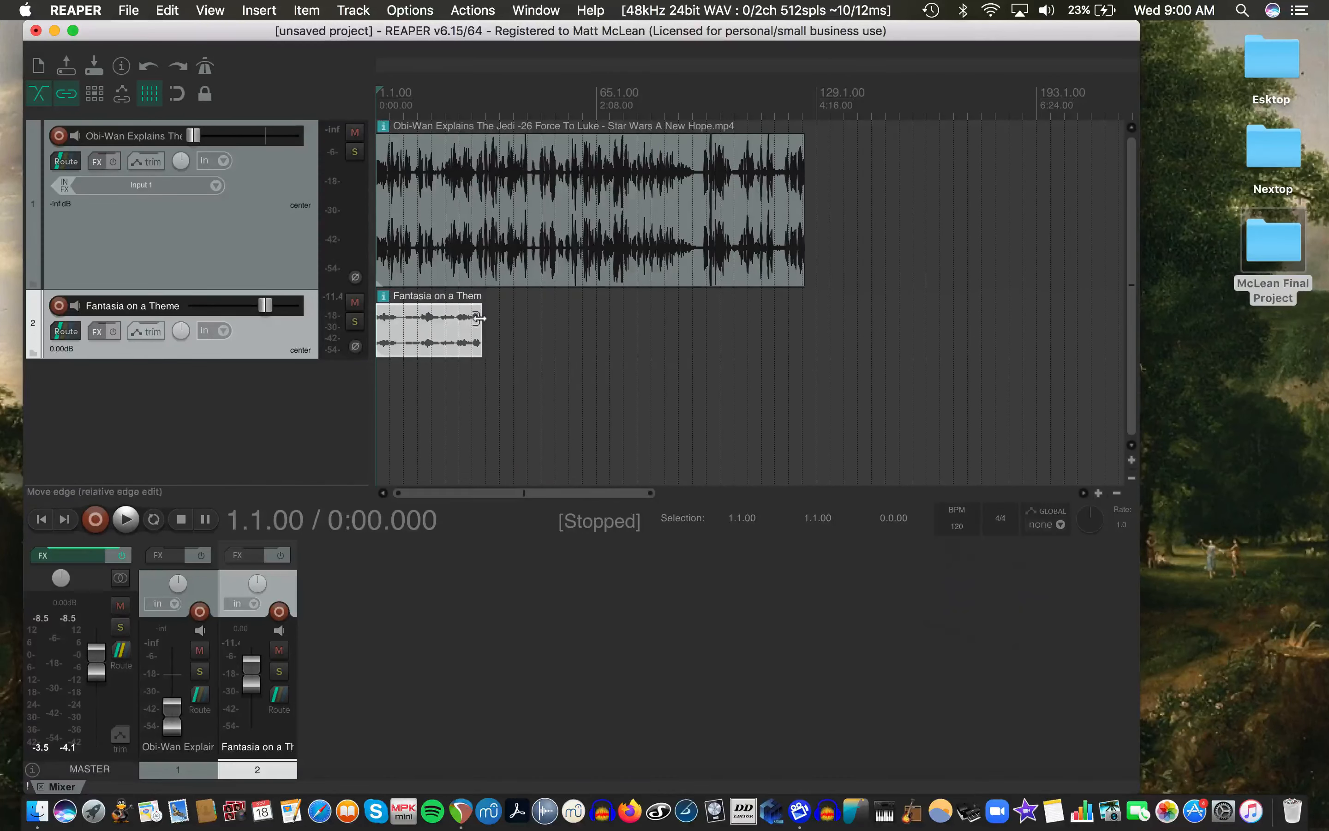
mouse_move(480, 321)
left_mouse_down()
mouse_move(575, 321)
mouse_move(477, 330)
left_mouse_up()
left_click(457, 337)
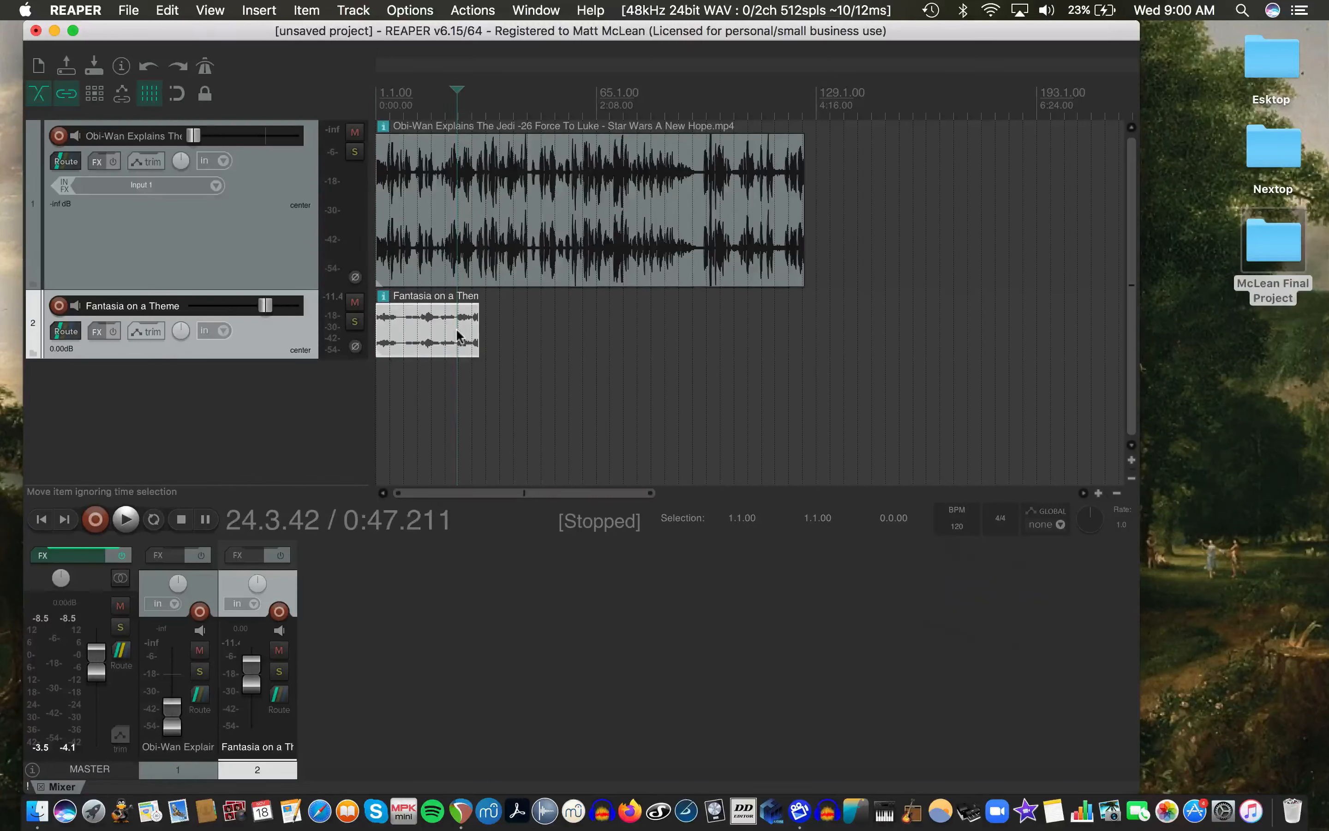
left_click(441, 328)
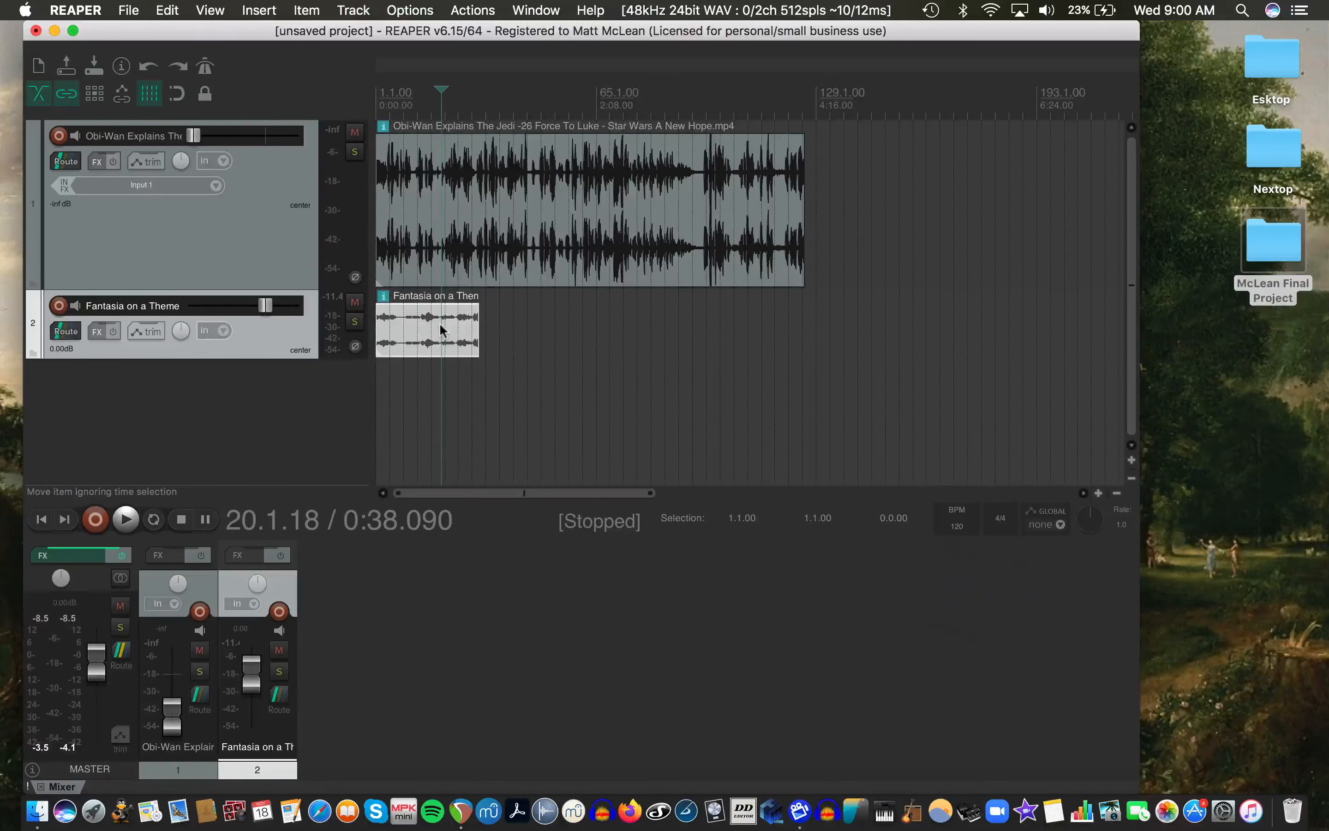
left_click(483, 324)
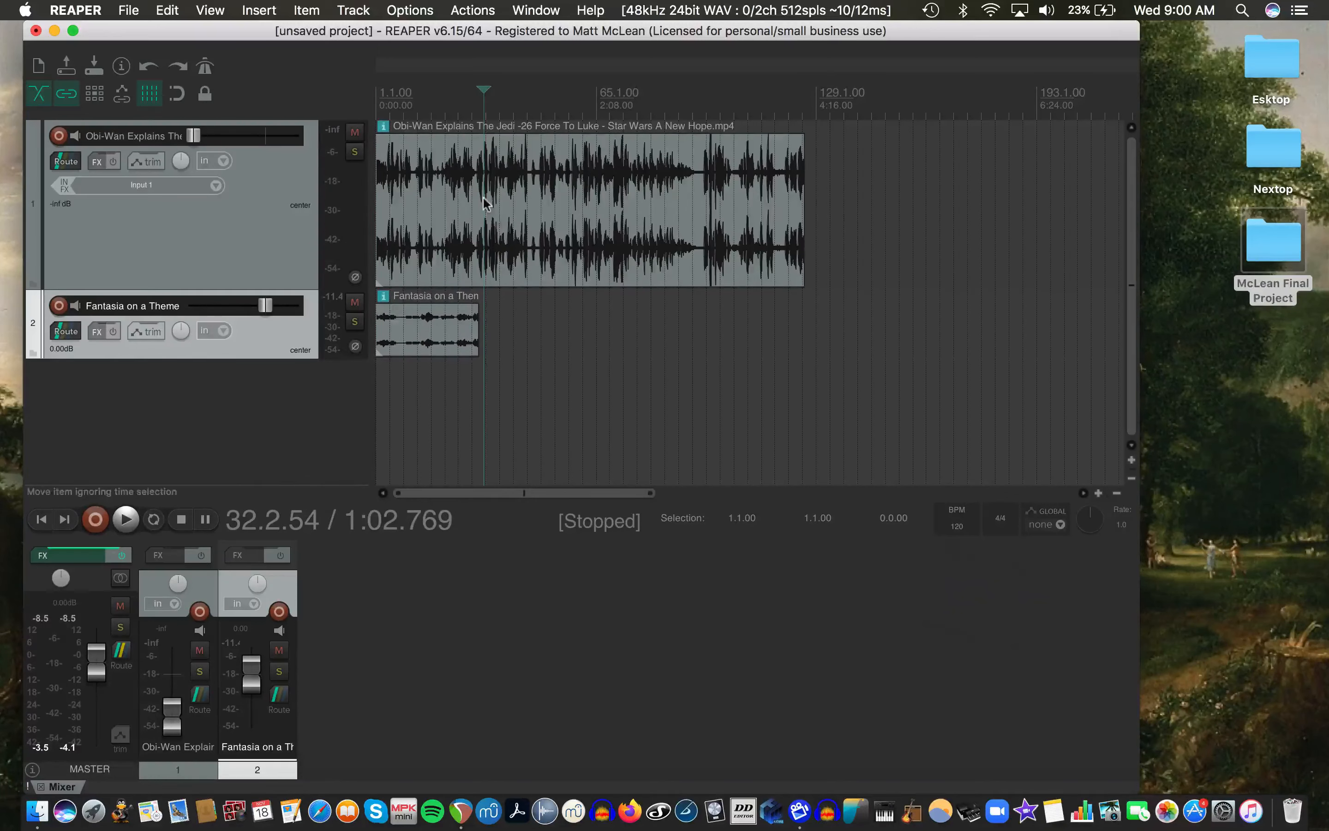
key("super+v")
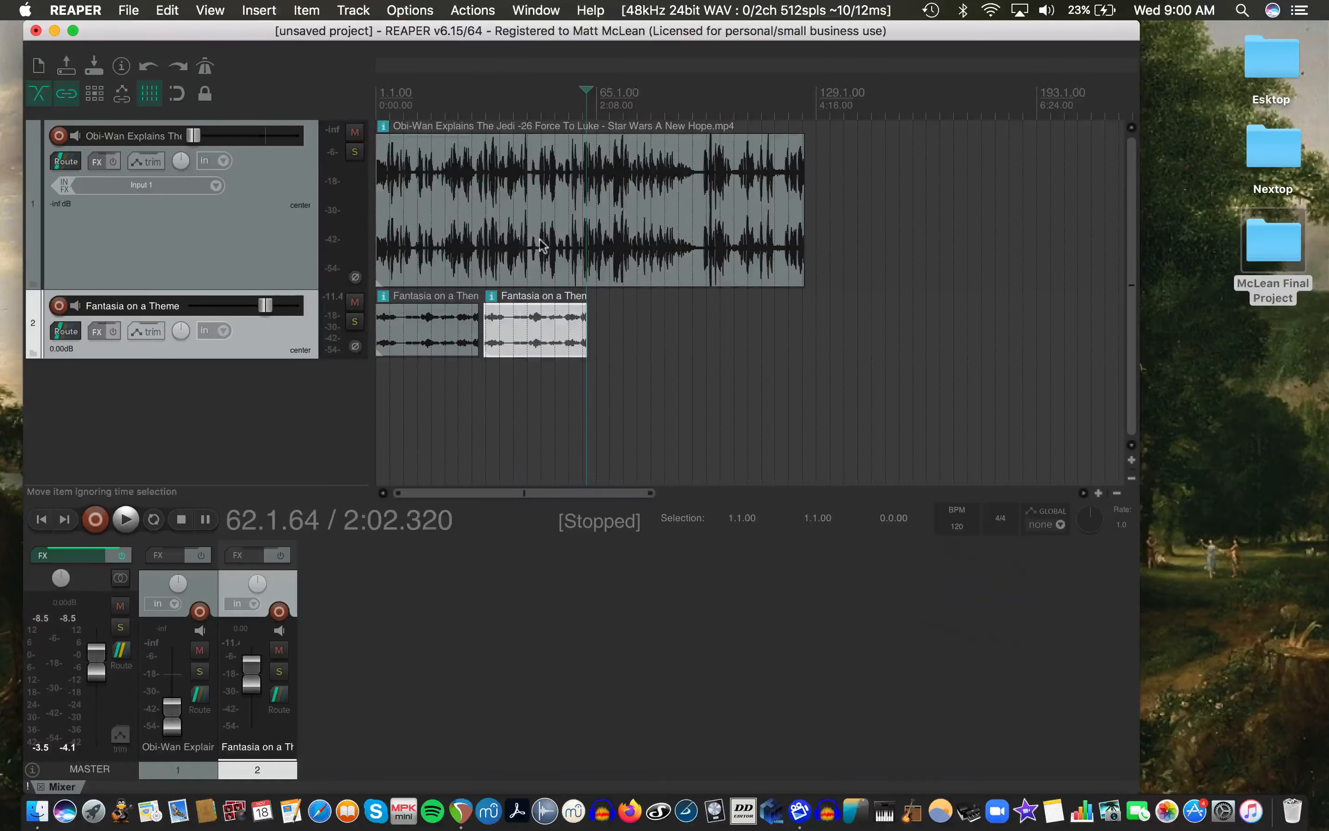
key("super+v")
key("super+v")
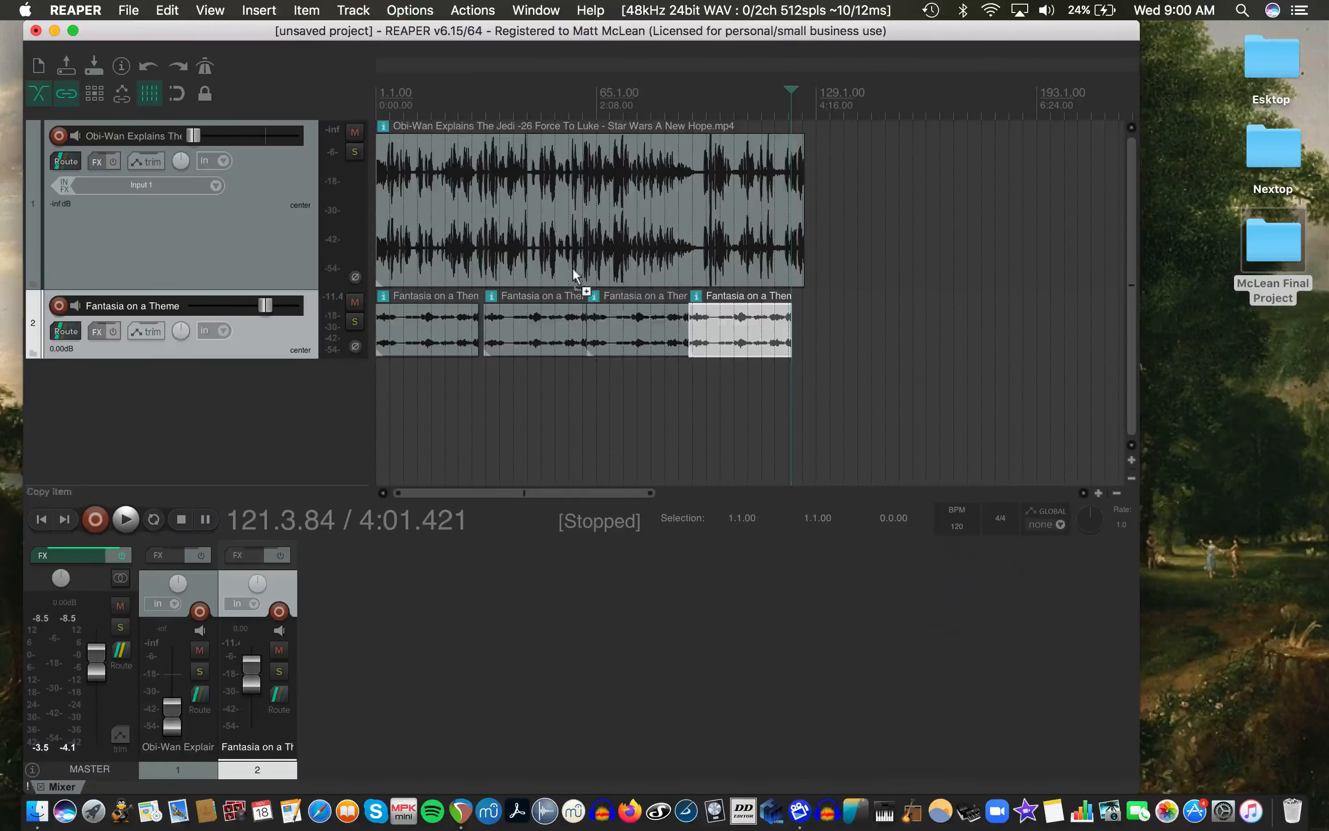
Undo the three pasted copies and extend the Fantasia item back out to the end of the video clip
key("super+z")
key("super+z")
key("super+z")
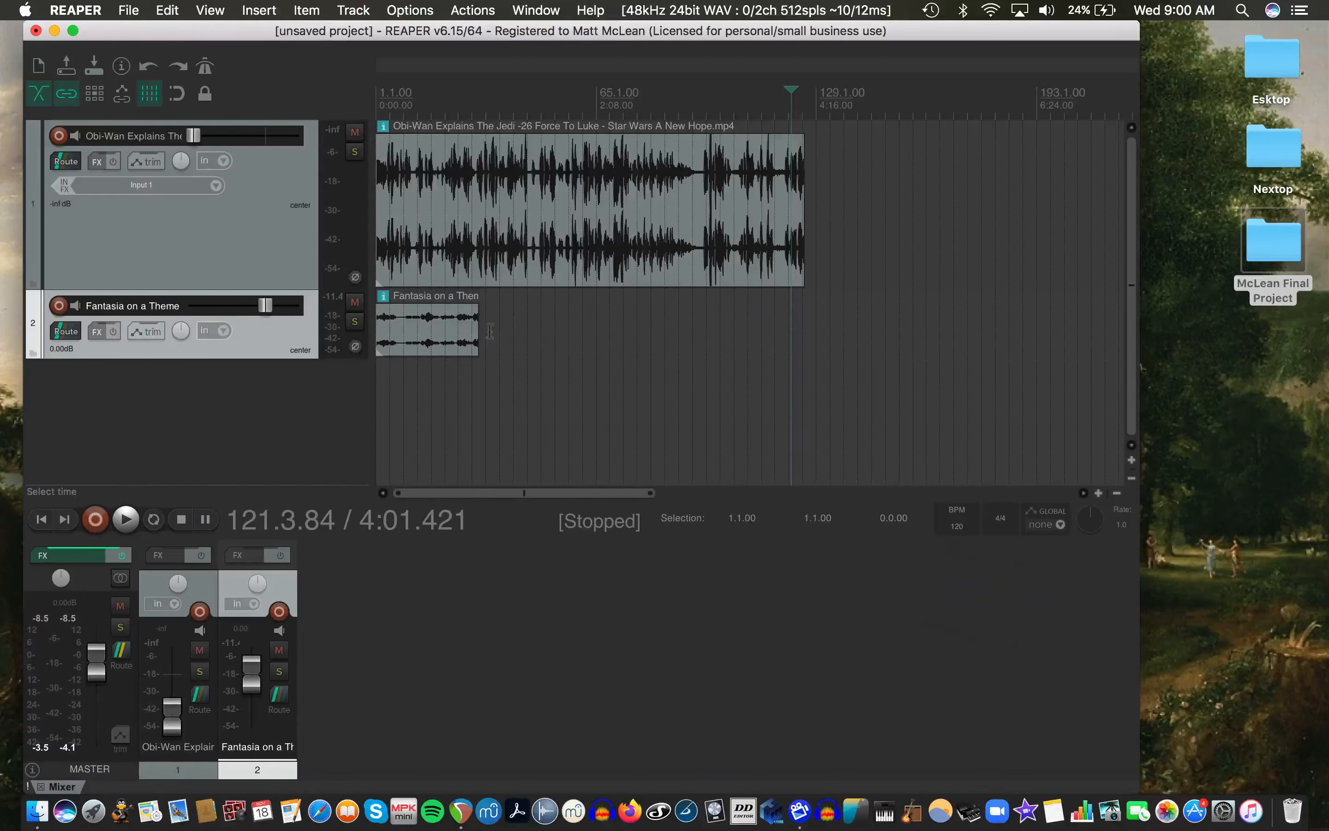
left_click_drag(478, 338, 802, 327)
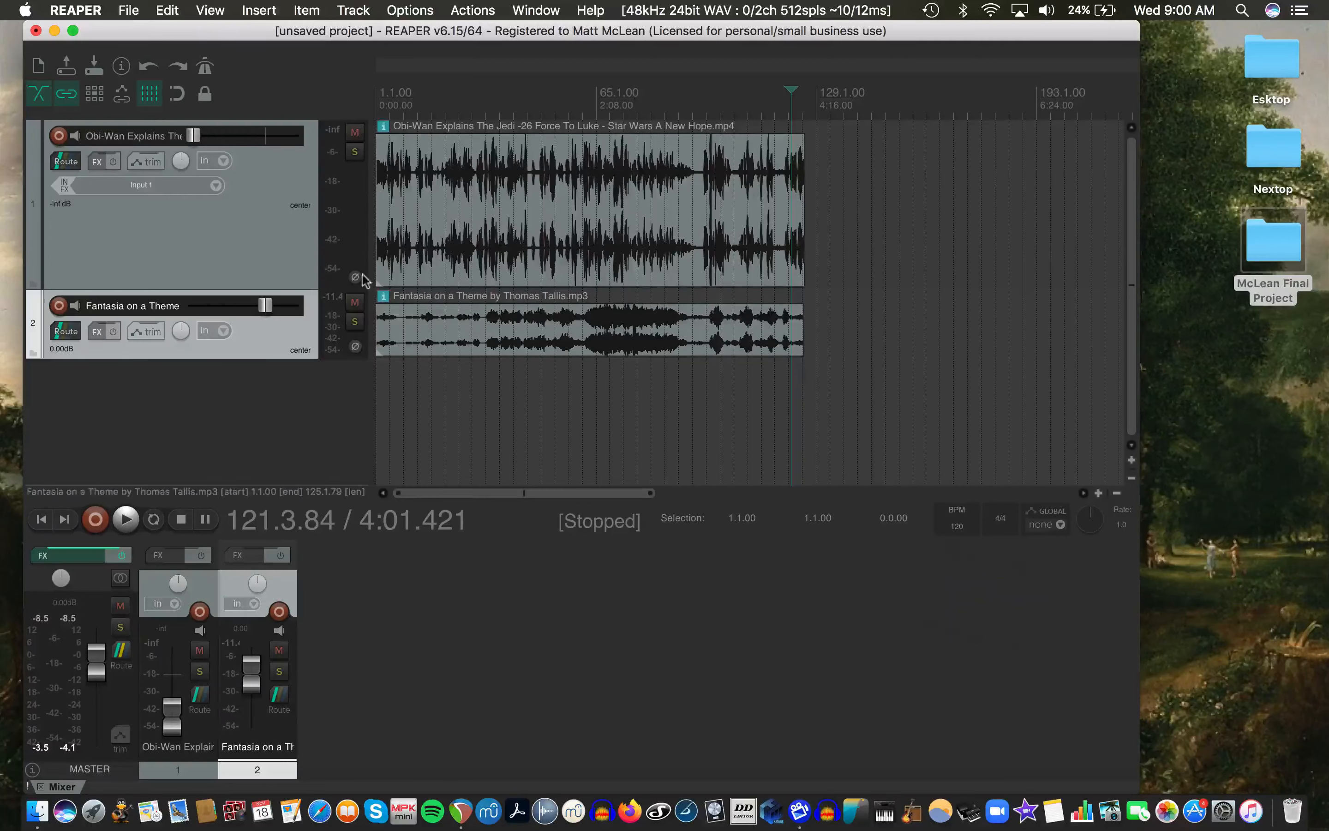
Save the project in the final project folder, named with the owner's surname followed by "Final Project Draft 1a"
left_click(128, 11)
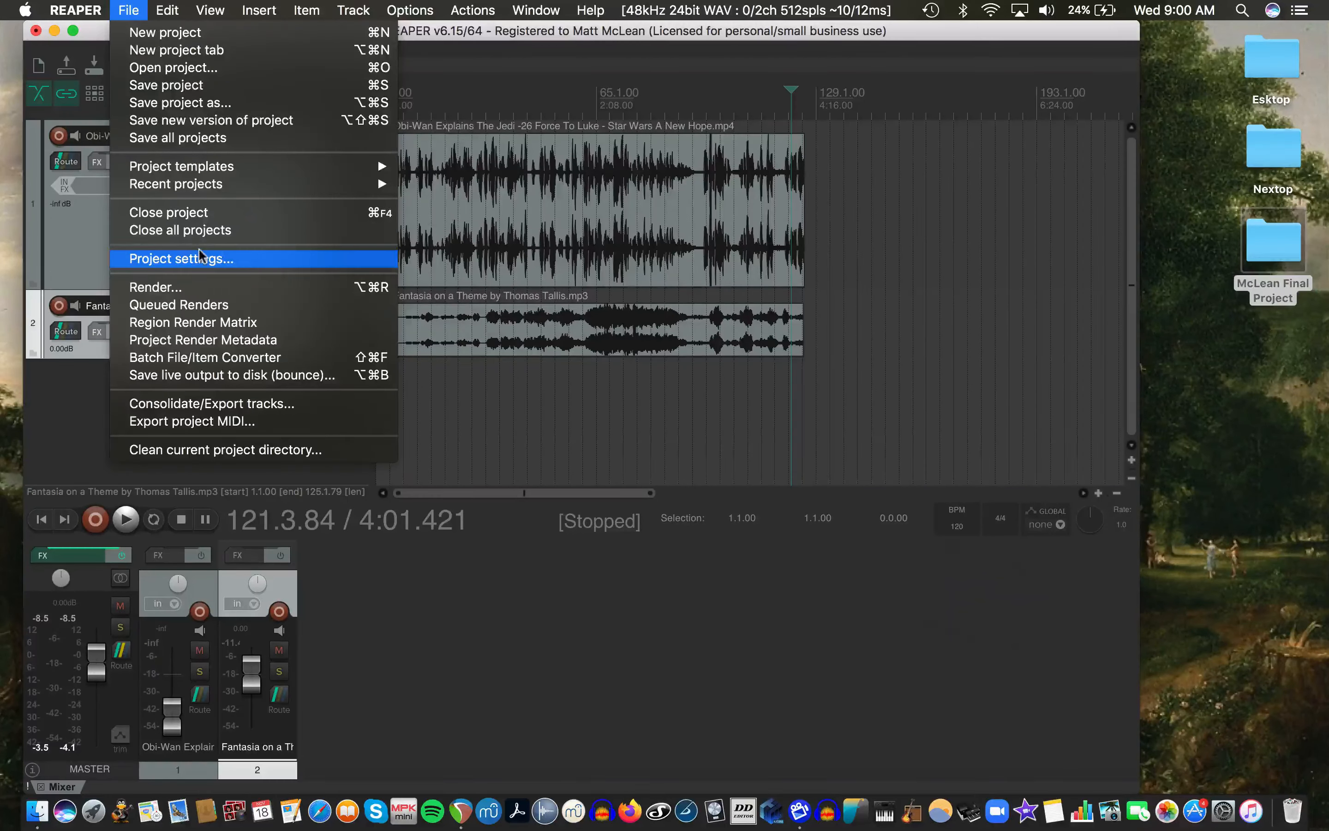
left_click(132, 11)
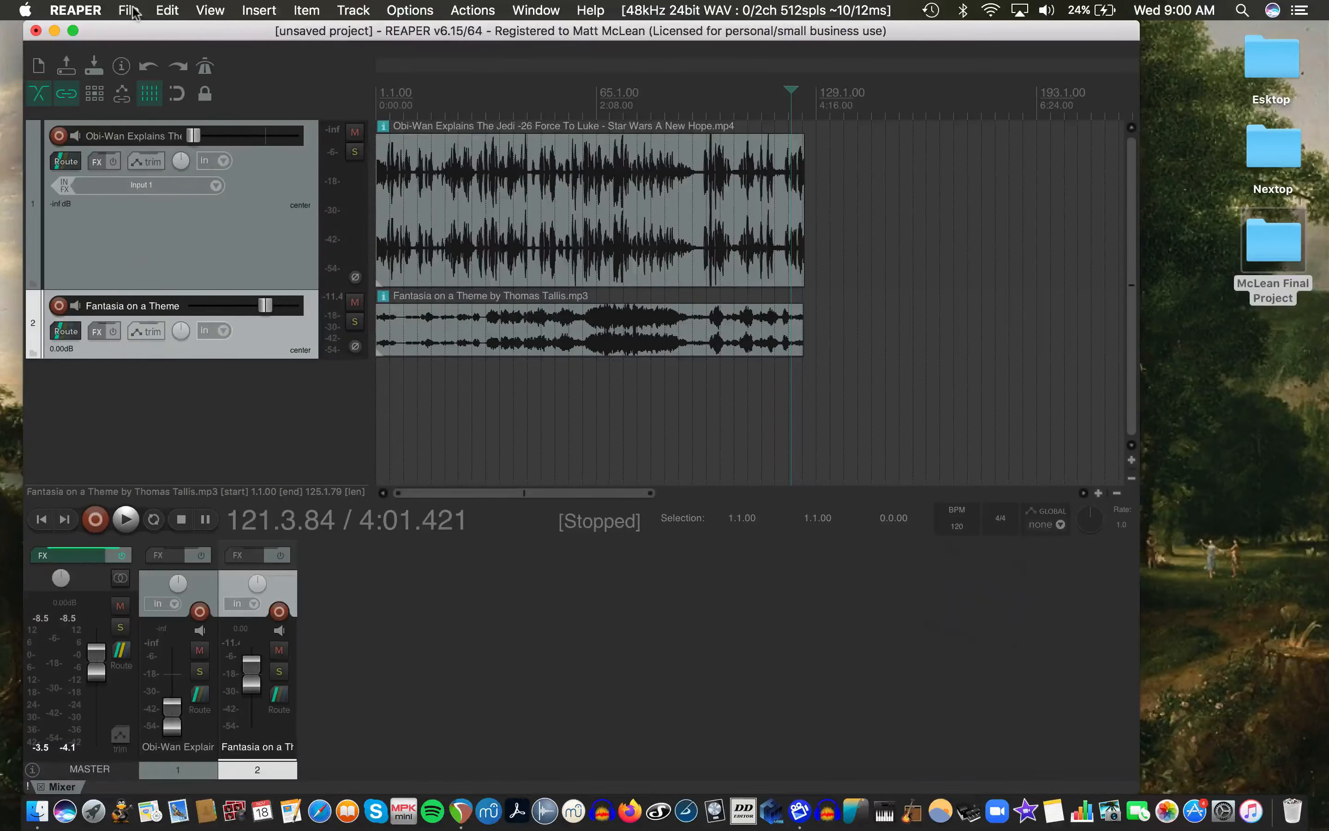
left_click(132, 11)
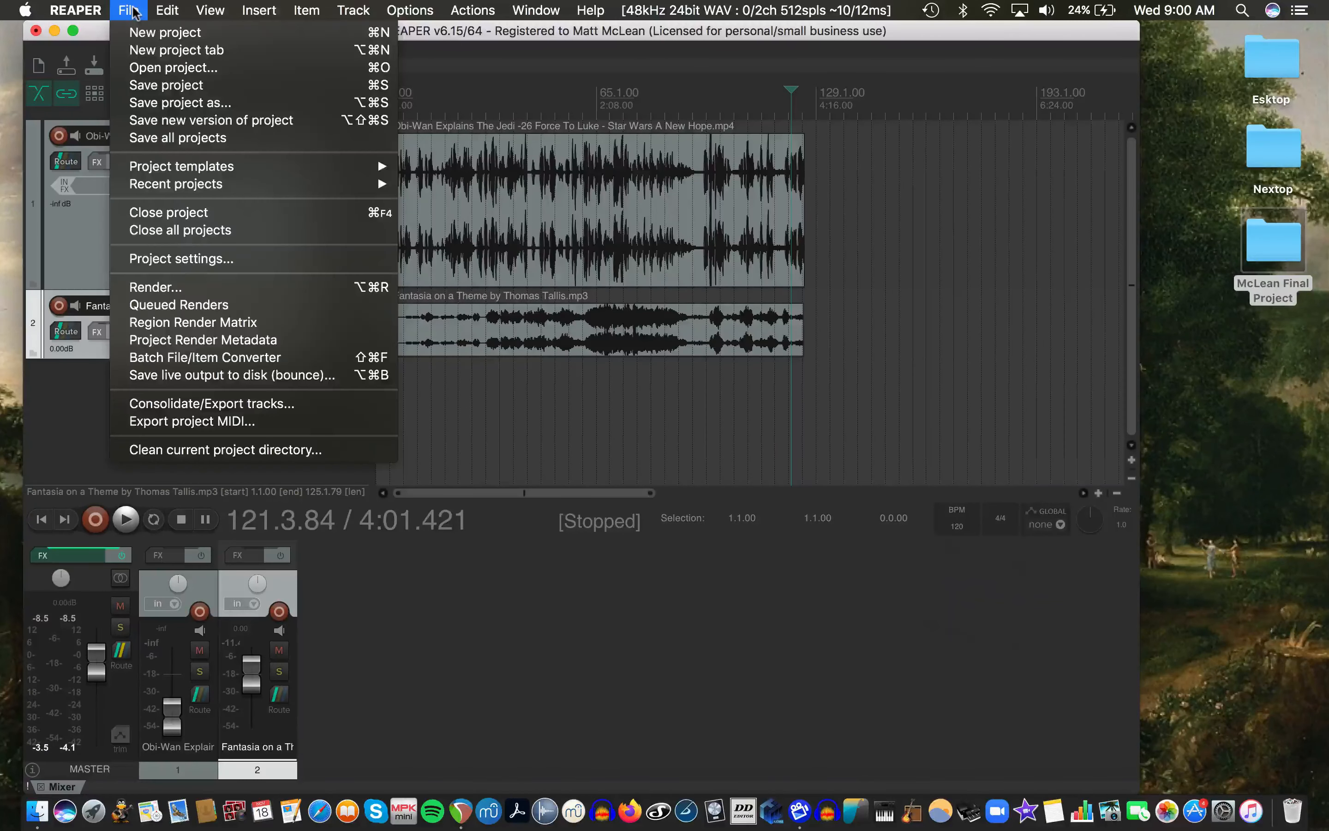
left_click(157, 99)
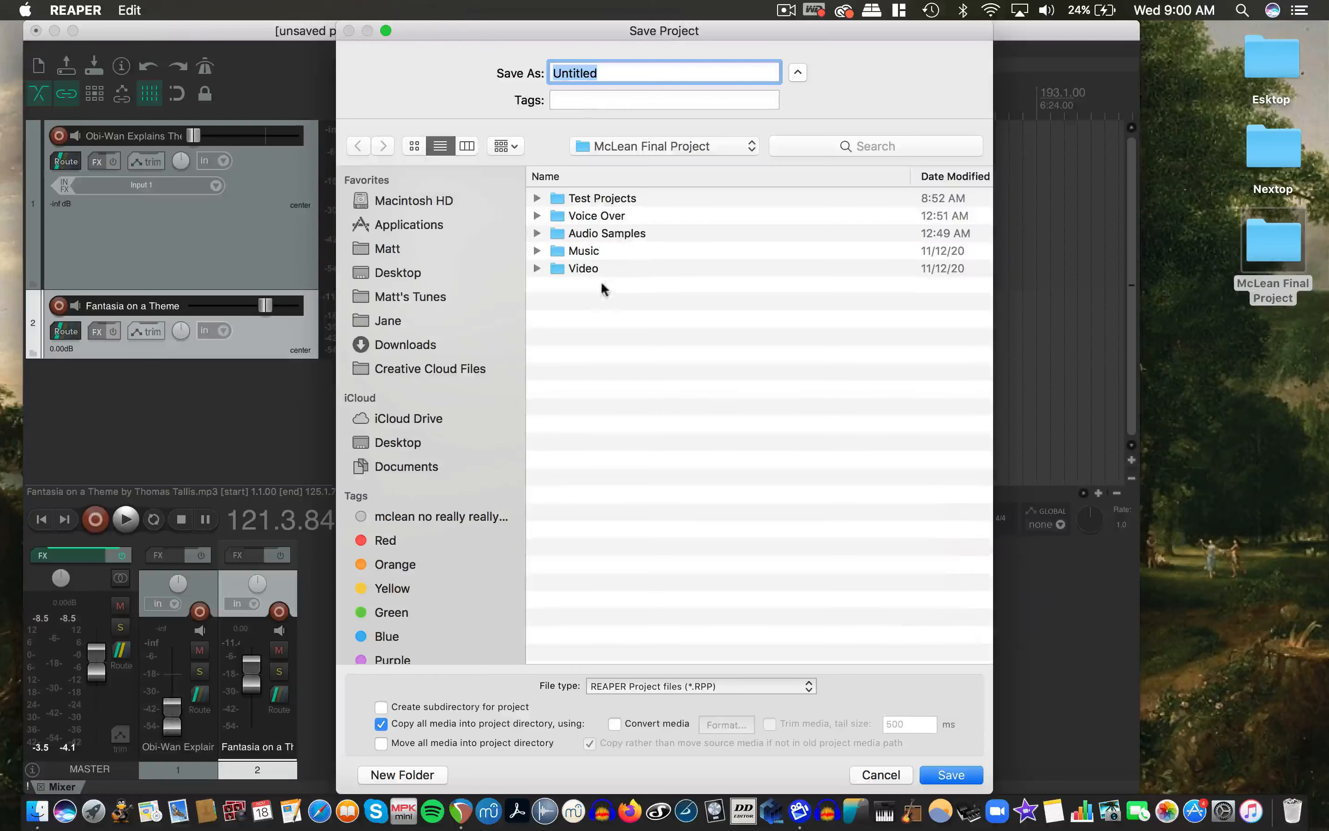
type("McLean Final ")
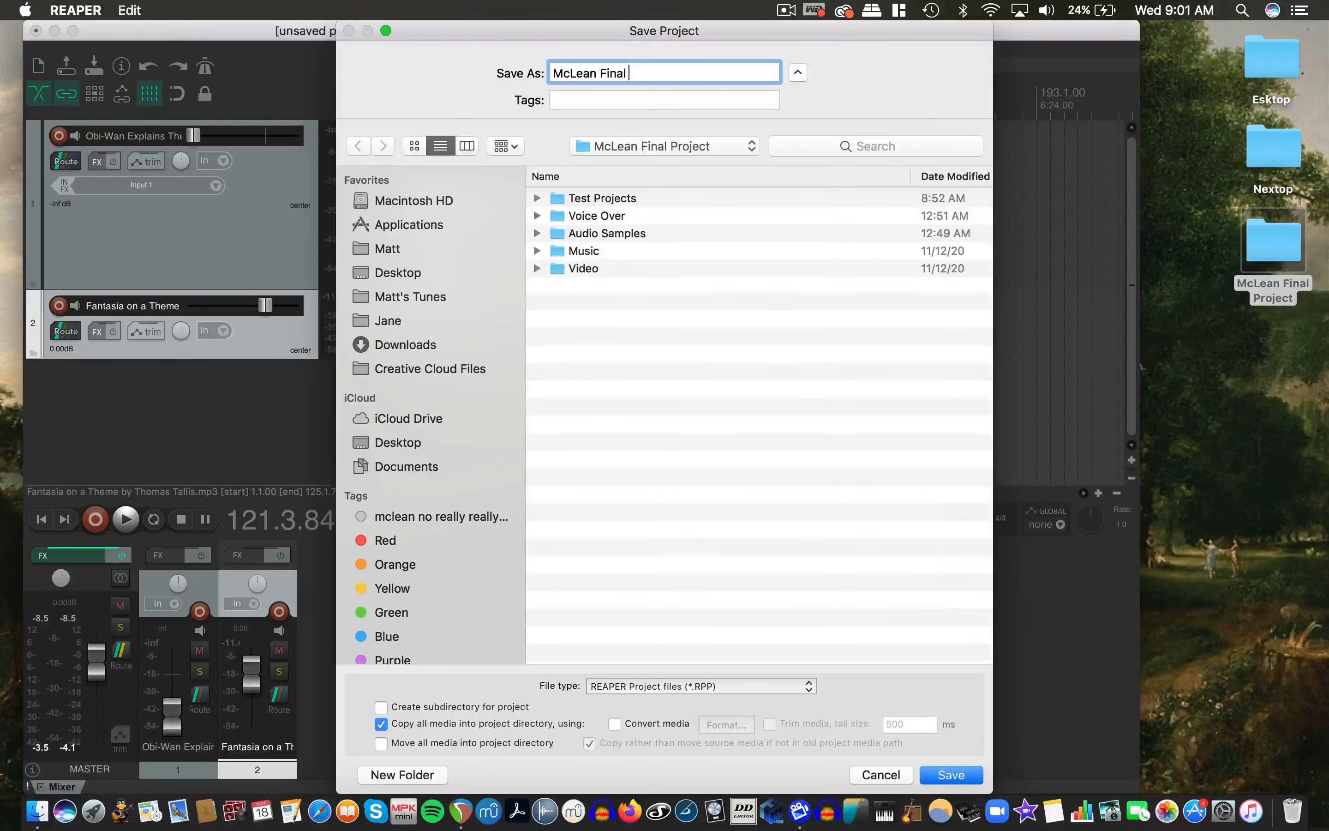
type("Project Draft 1a")
left_click(954, 775)
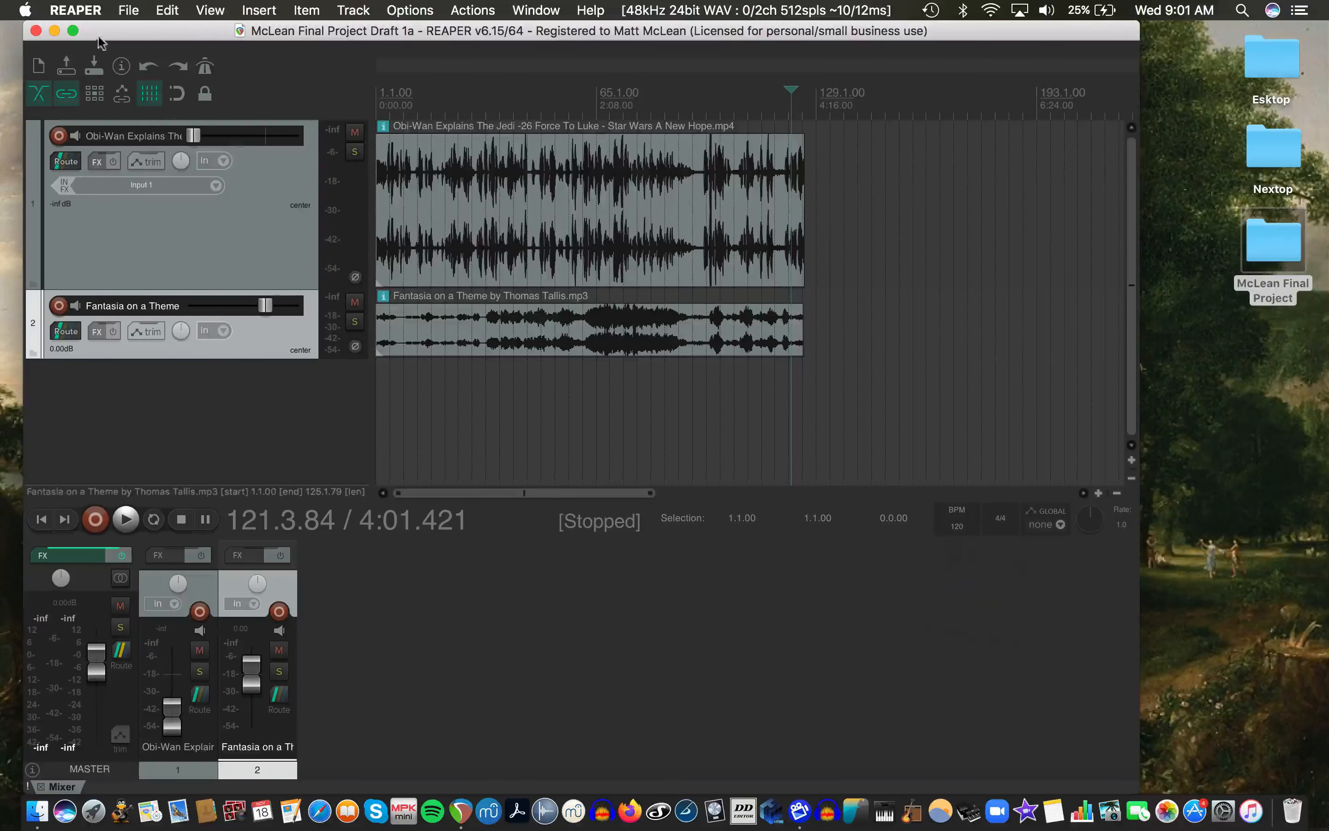
Examine the render settings for the Video (ffmpeg/libav encoder) output and its container formats, and cancel without rendering
left_click(113, 12)
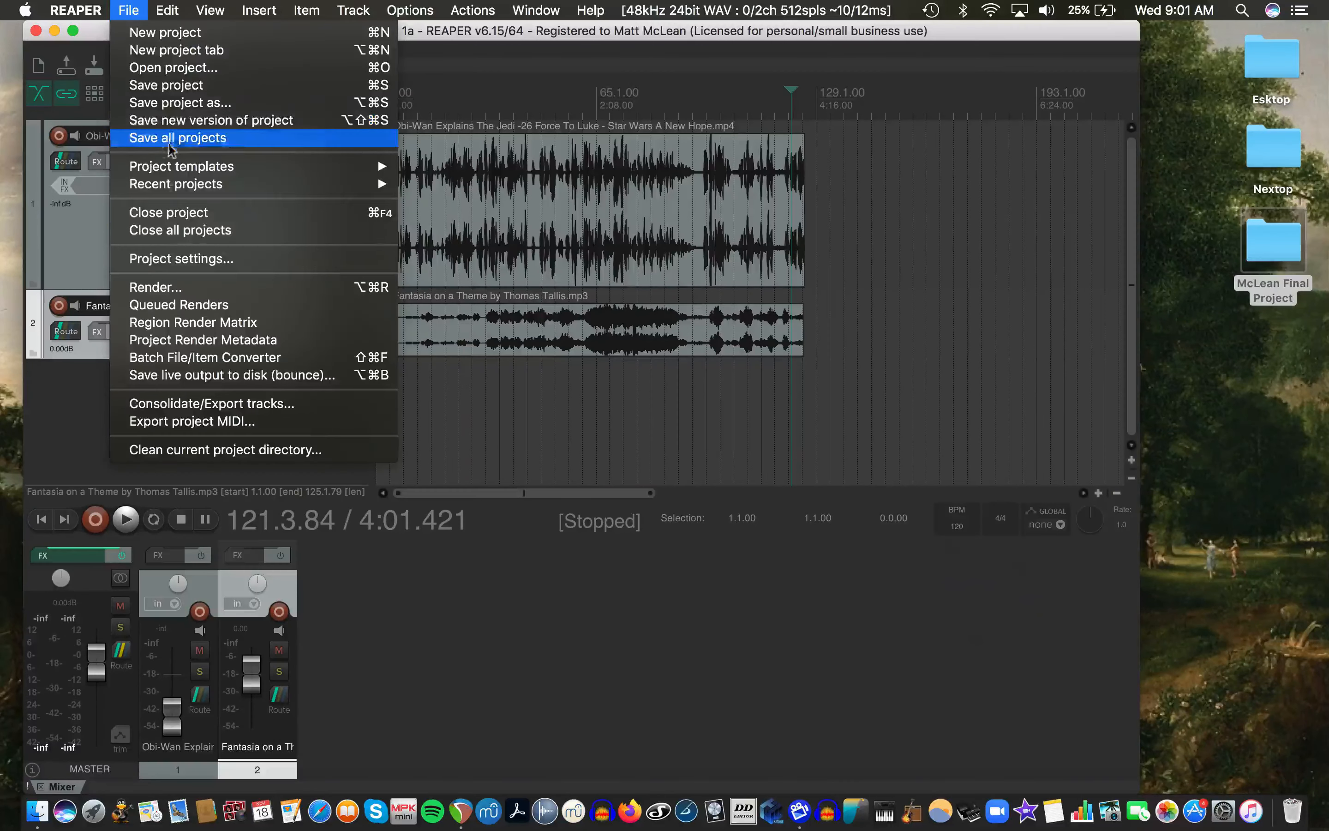
left_click(156, 286)
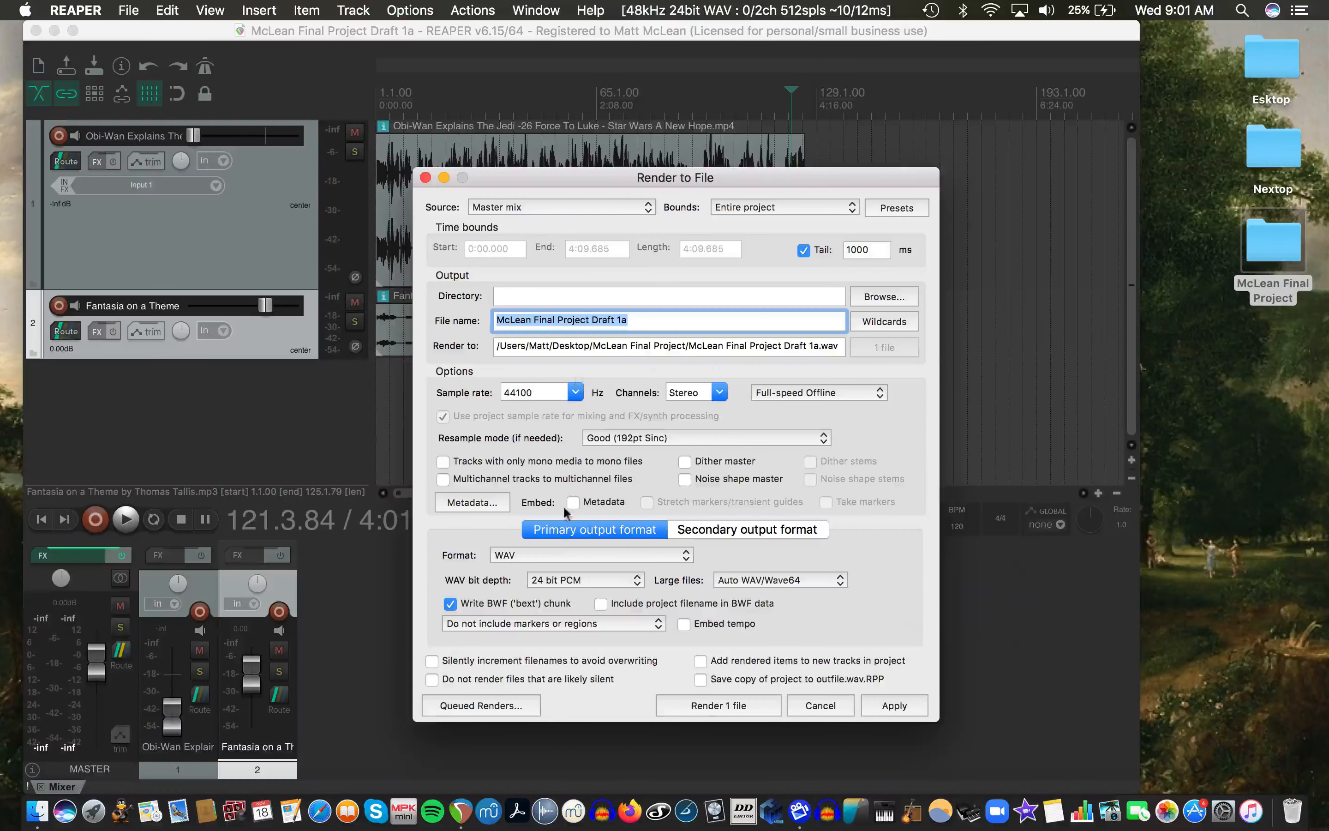
left_click(550, 555)
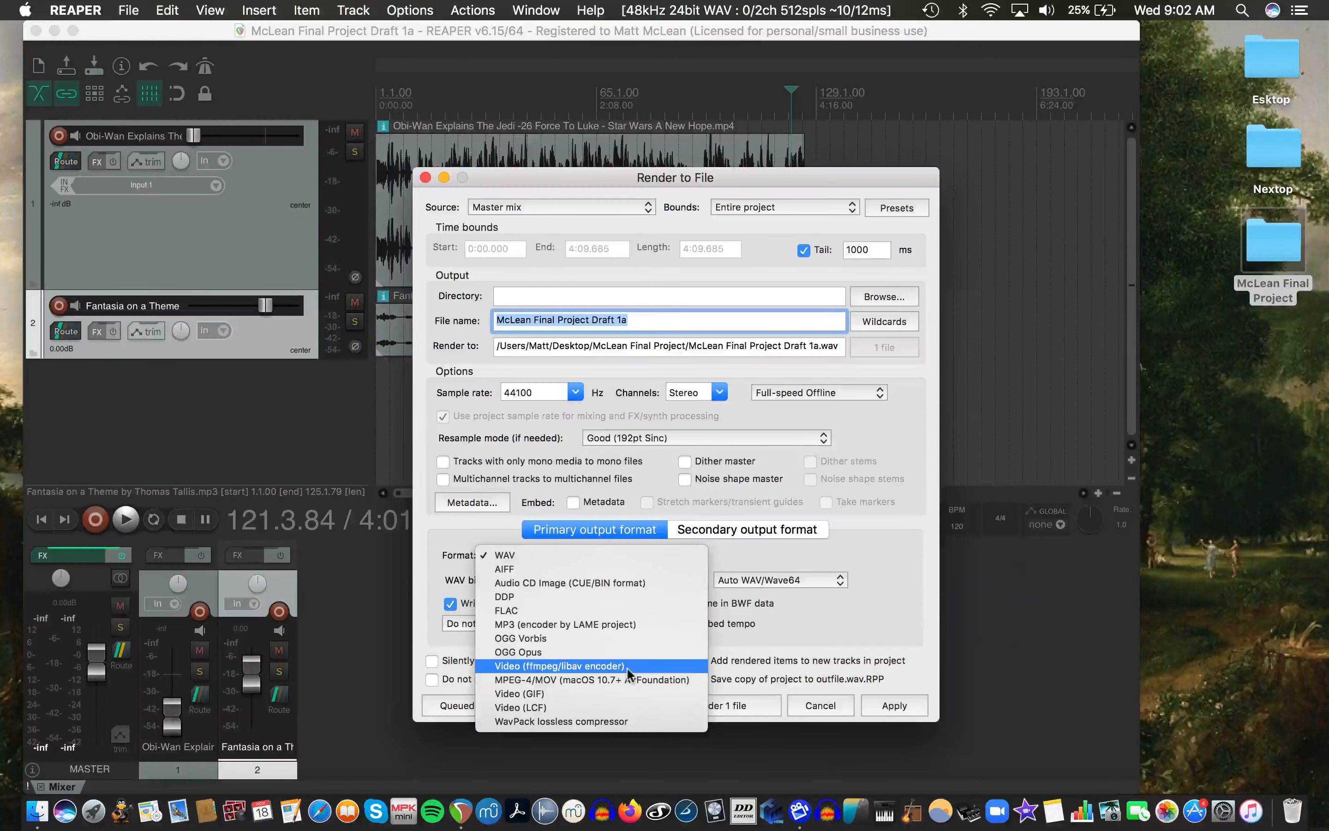
left_click(612, 663)
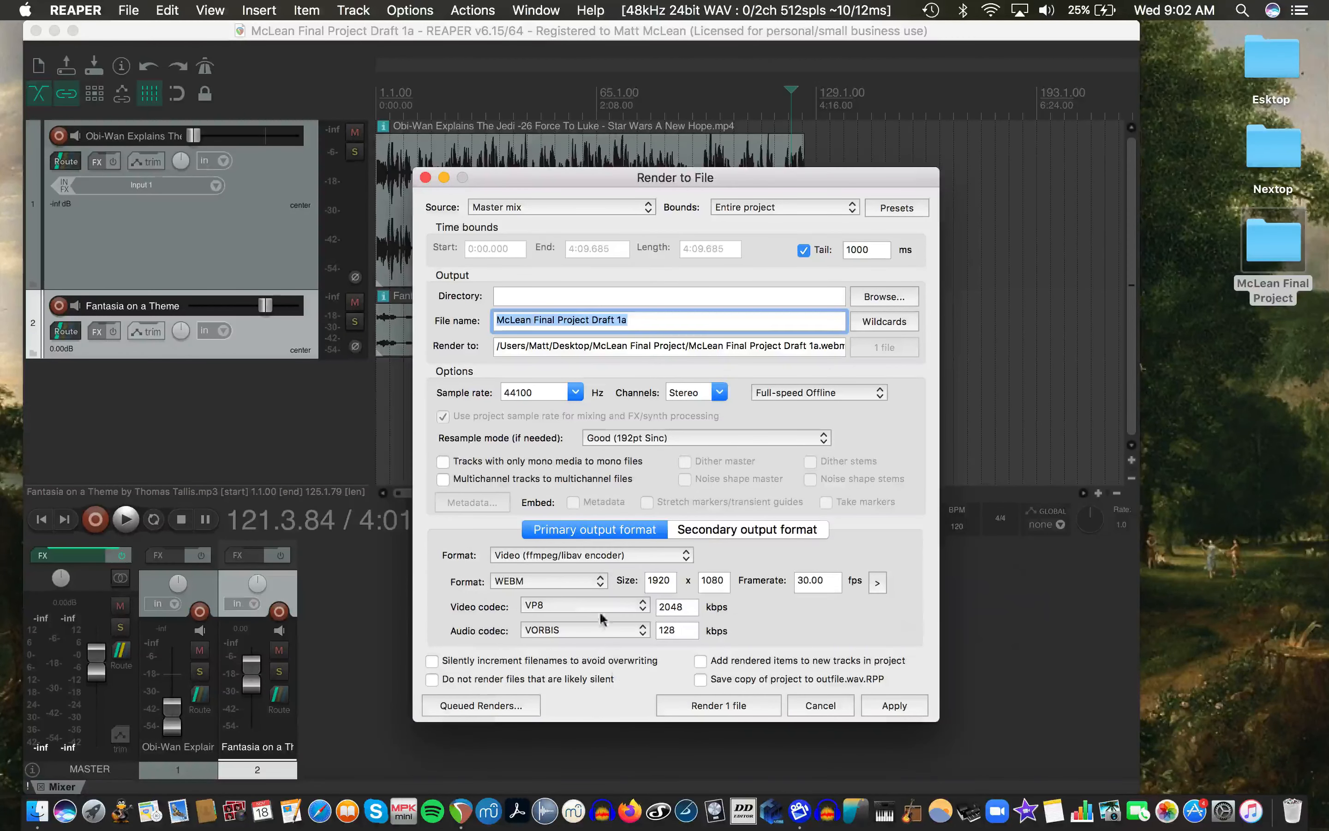
left_click(582, 580)
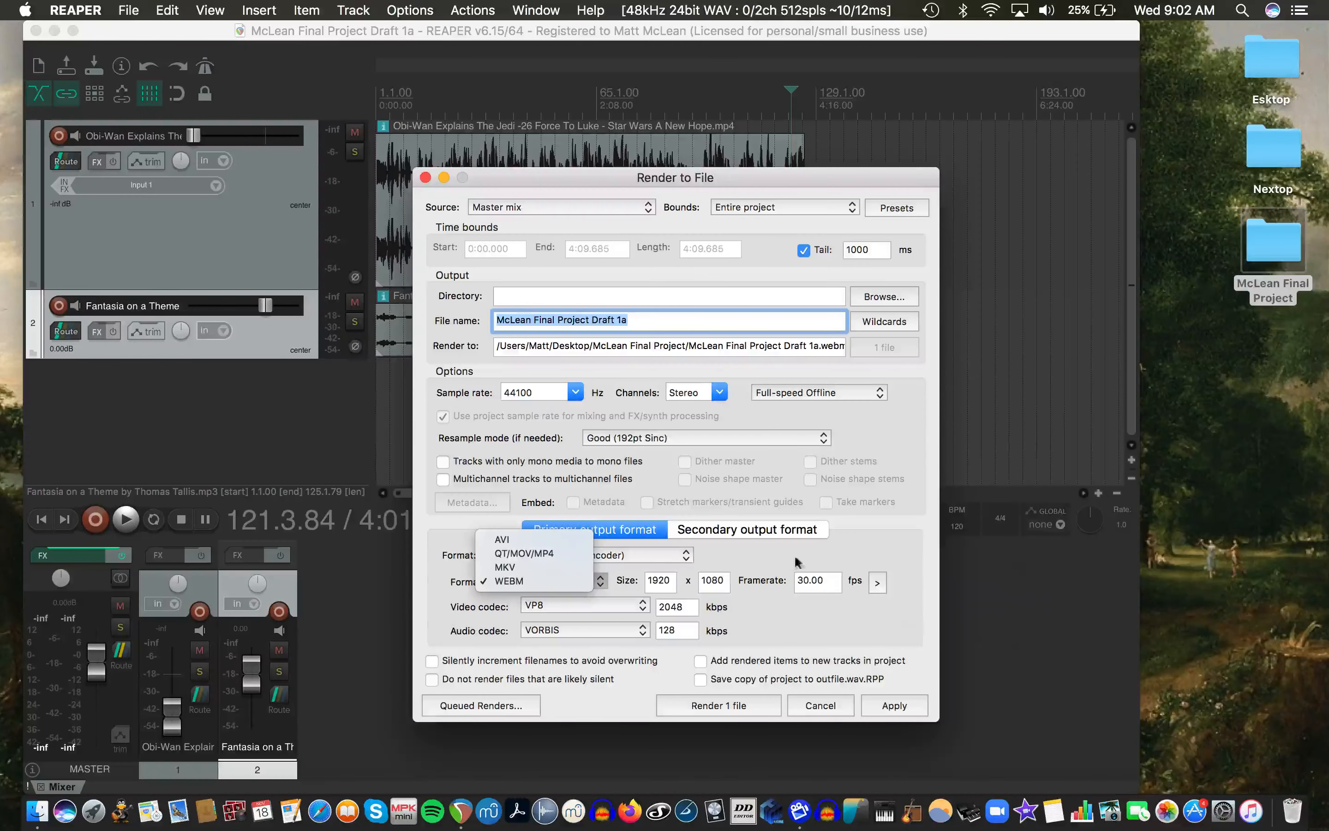
left_click(874, 542)
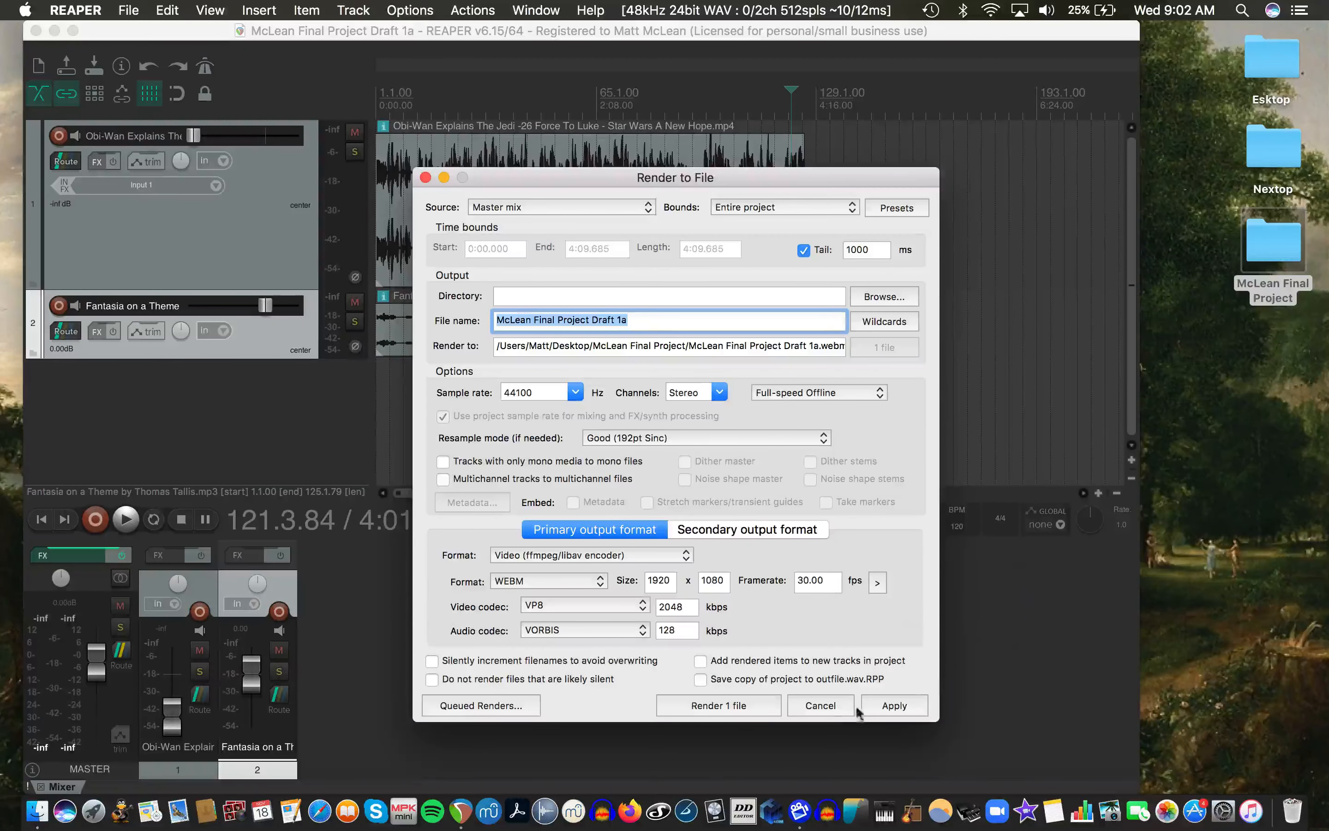
left_click(819, 712)
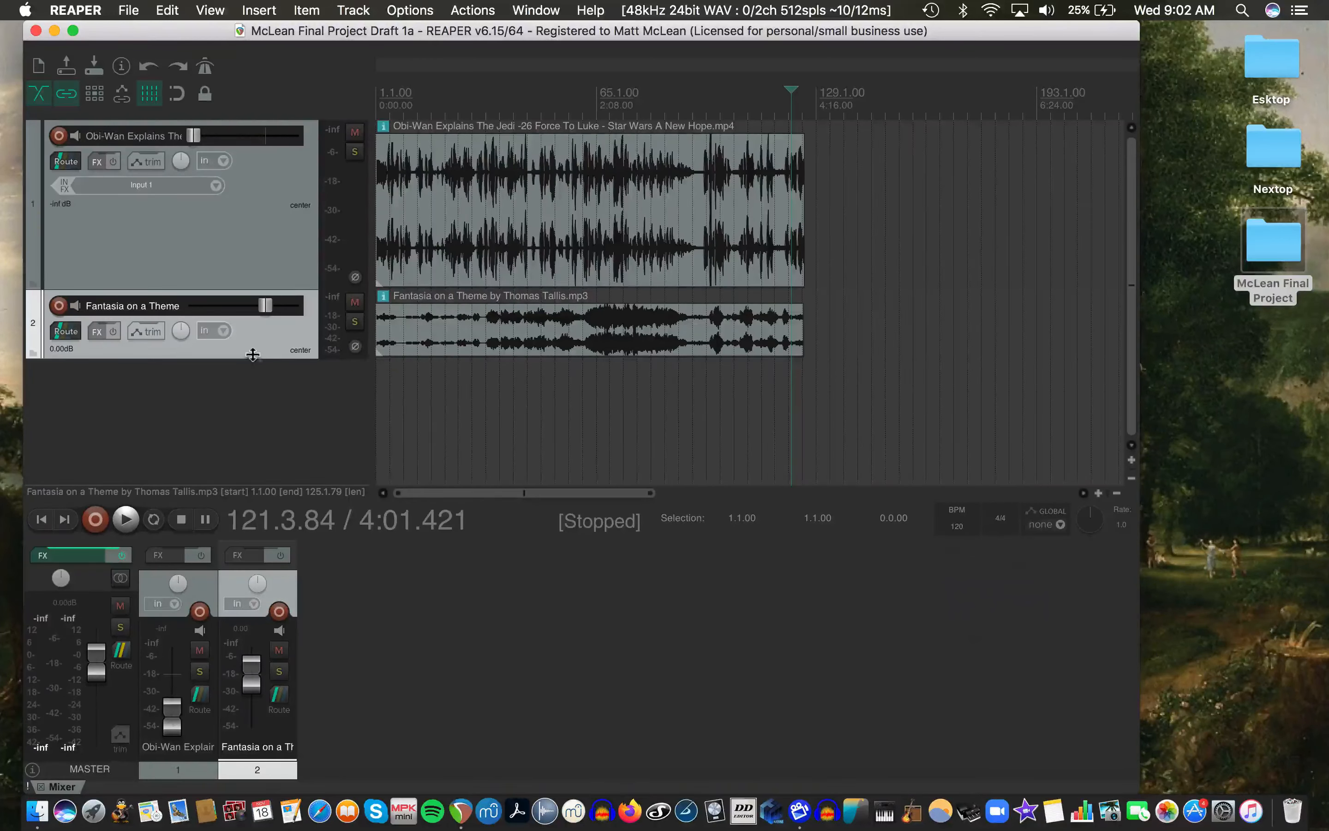
Reduce the height of both tracks and insert a new empty track below the Fantasia track
left_click_drag(252, 355, 240, 223)
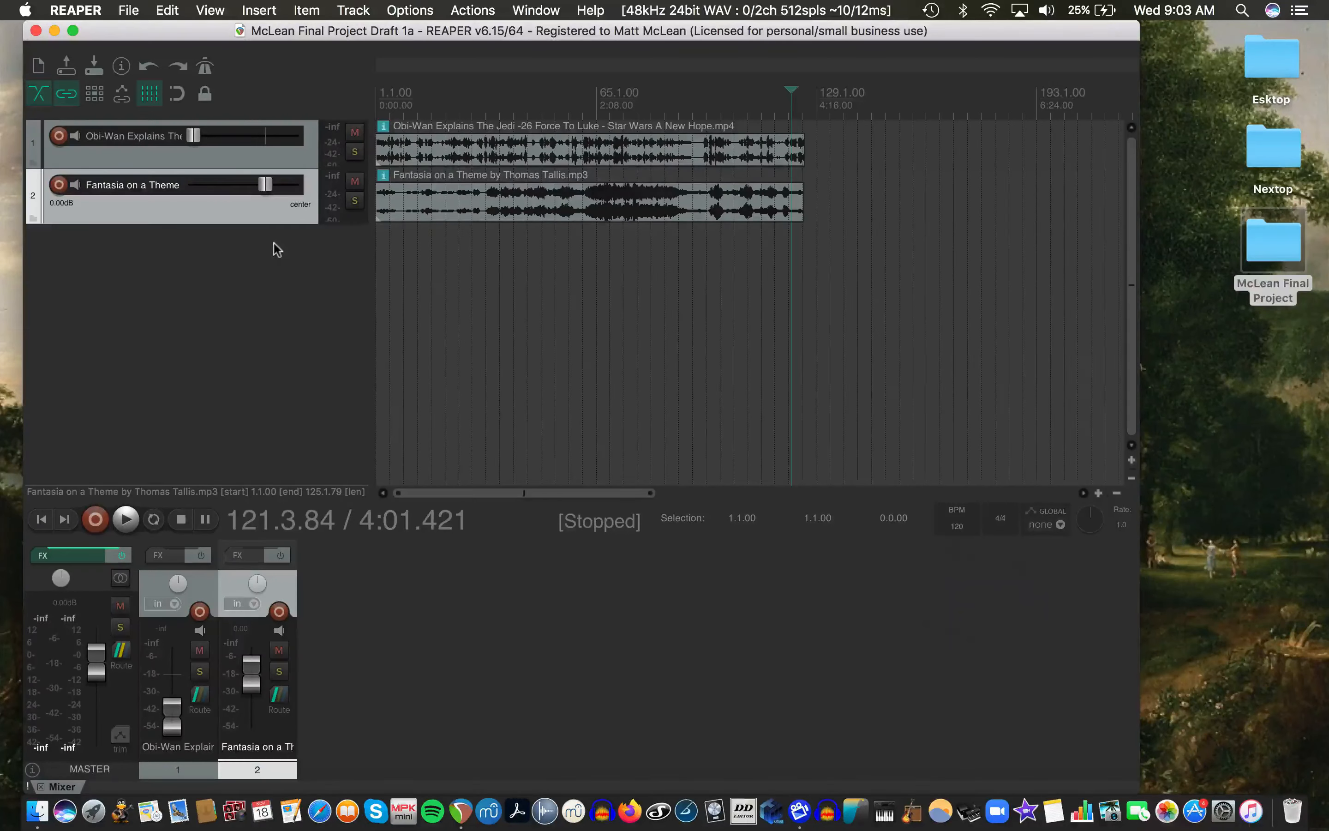
left_click(243, 257)
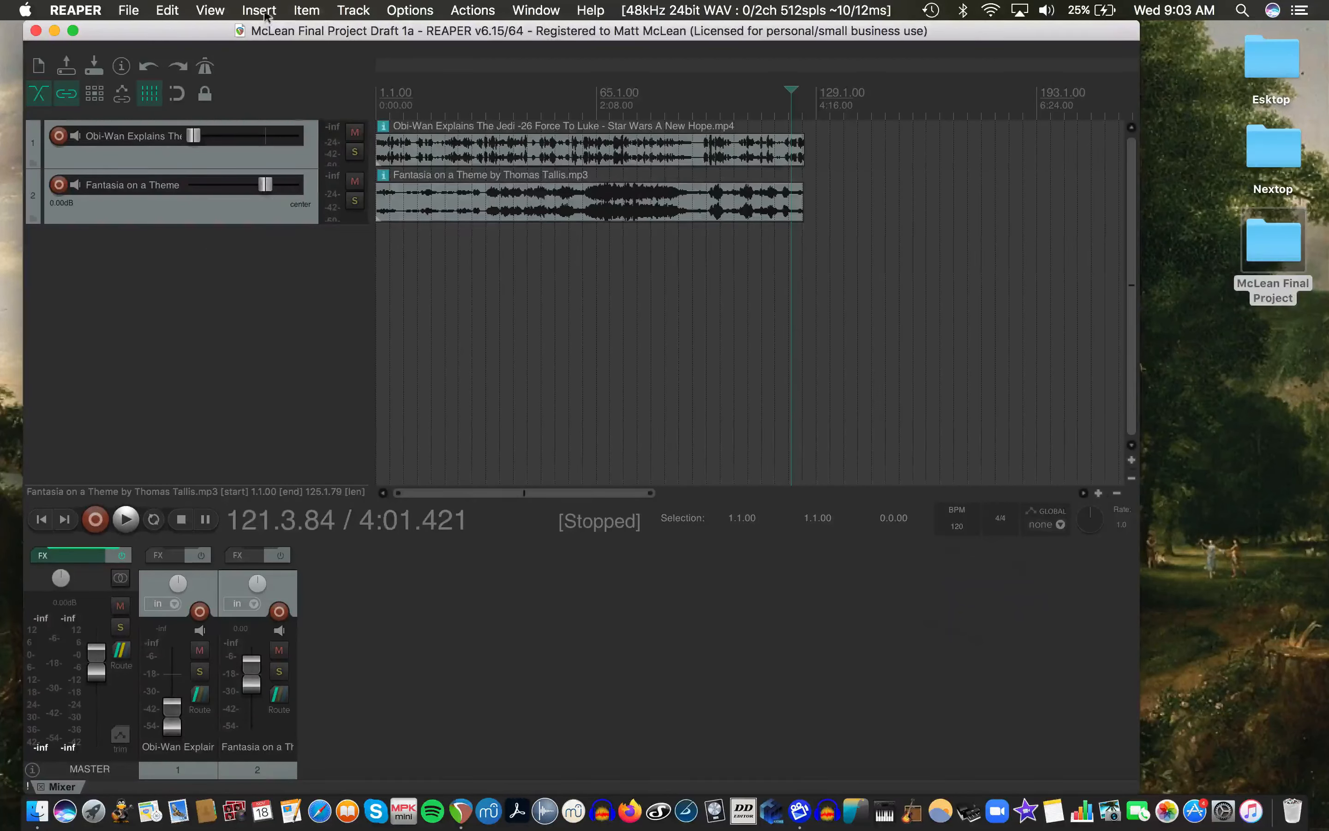
left_click(353, 10)
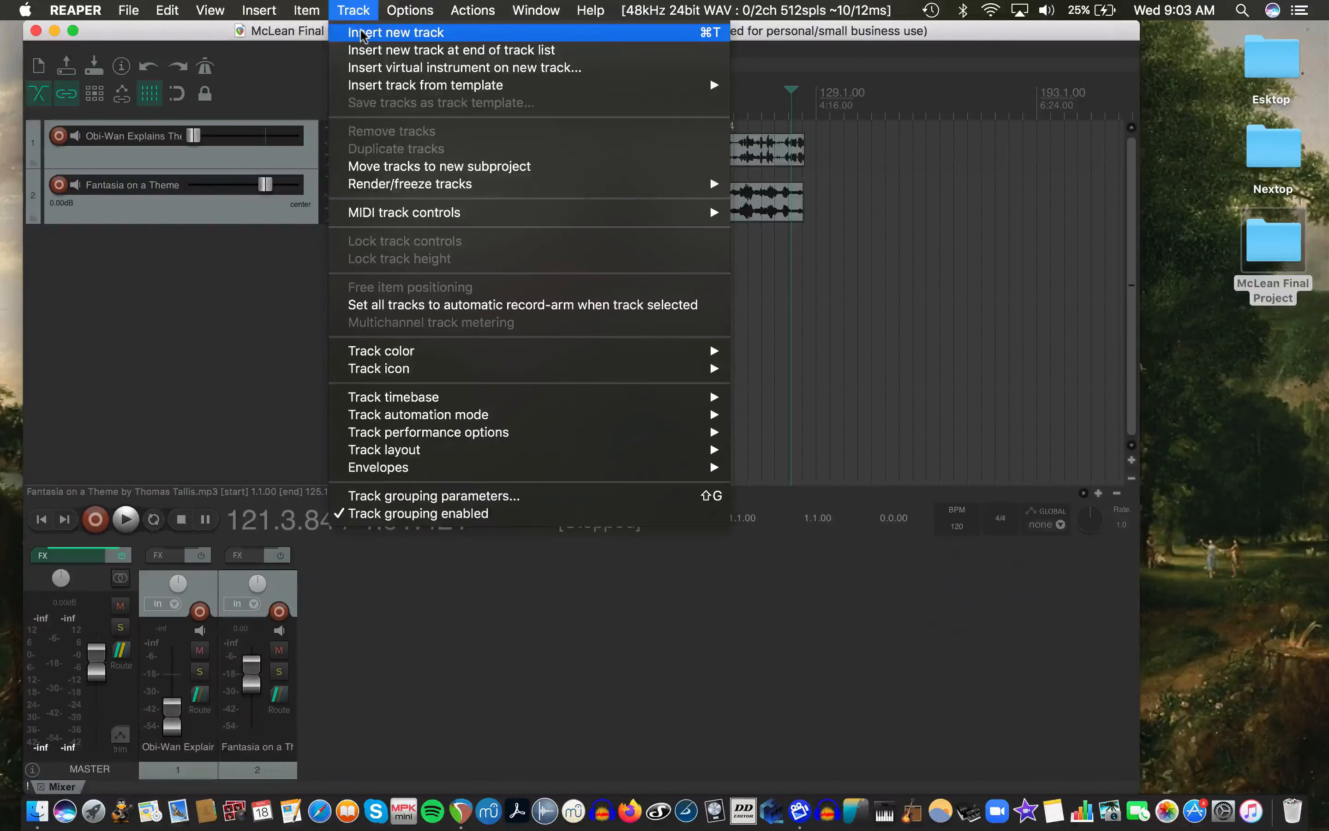
left_click(362, 32)
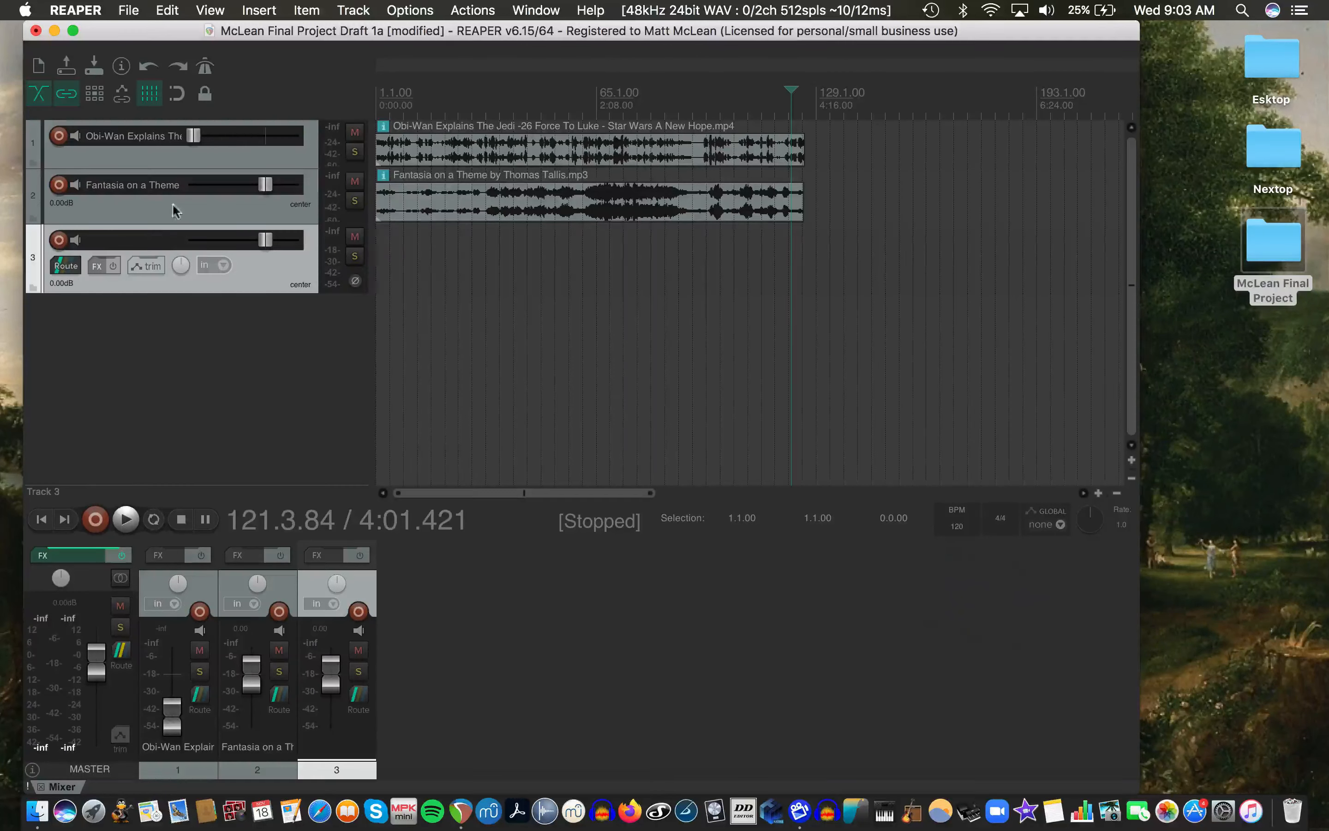
Name the new track Room Tone and make it a folder holding two new empty tracks below it
double_click(108, 241)
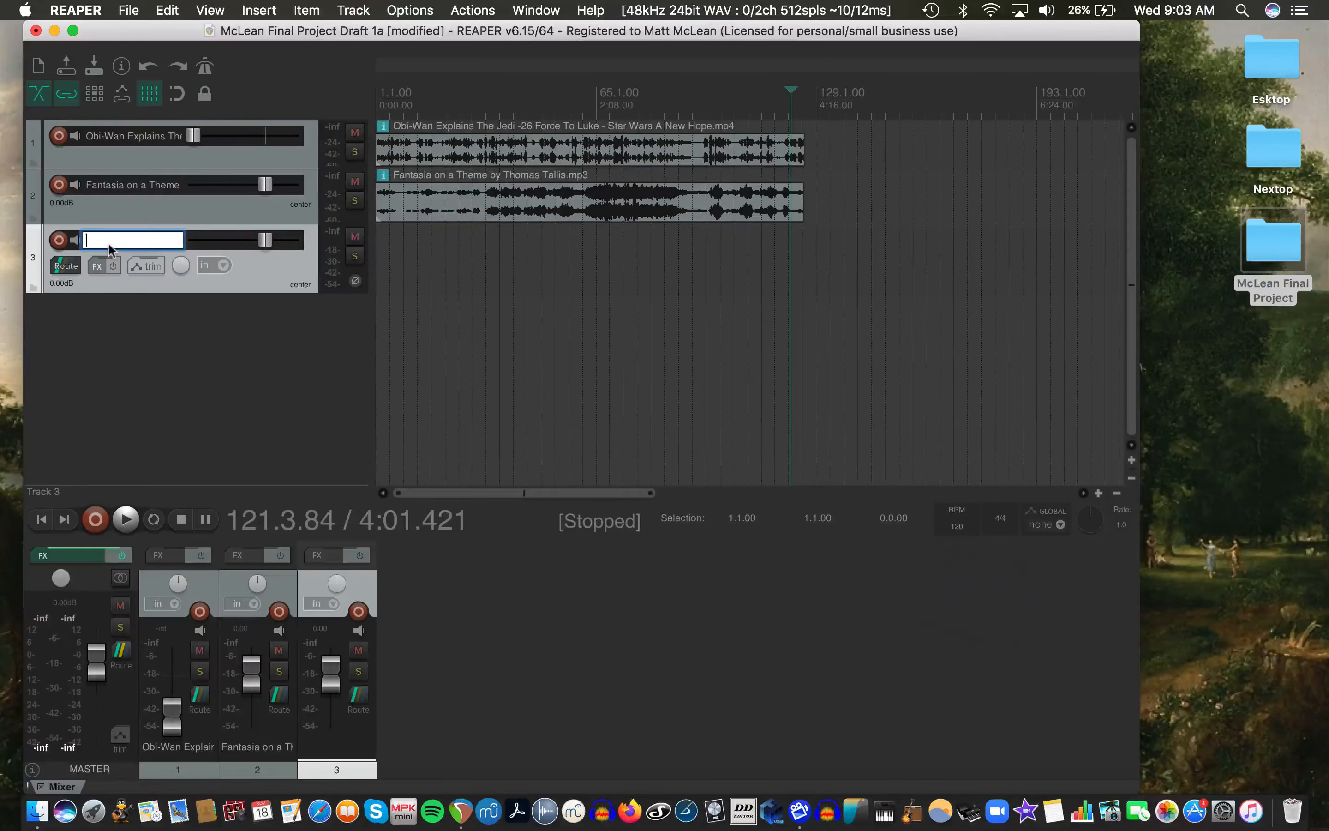
type("Room Tone")
key("Return")
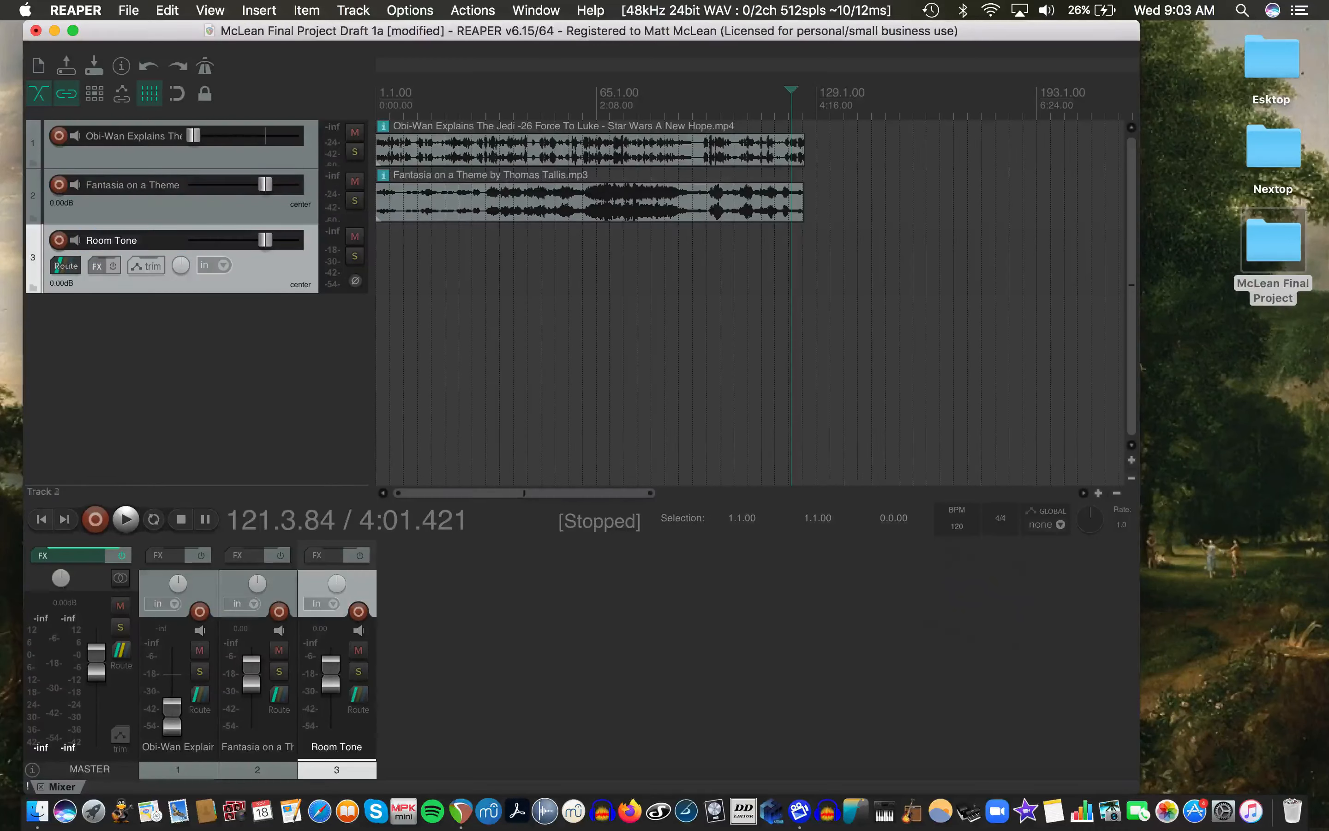
double_click(139, 305)
key("super+t")
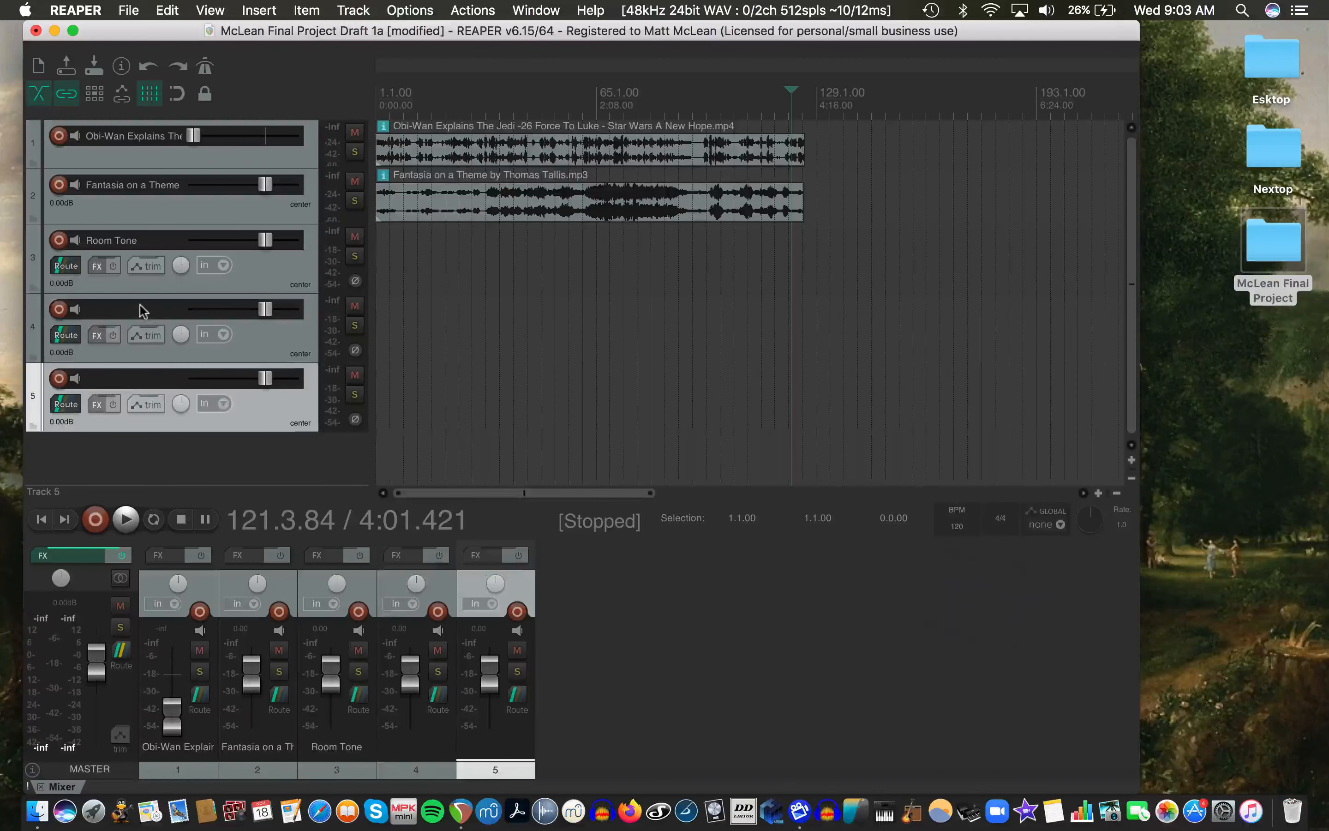
left_click(33, 288)
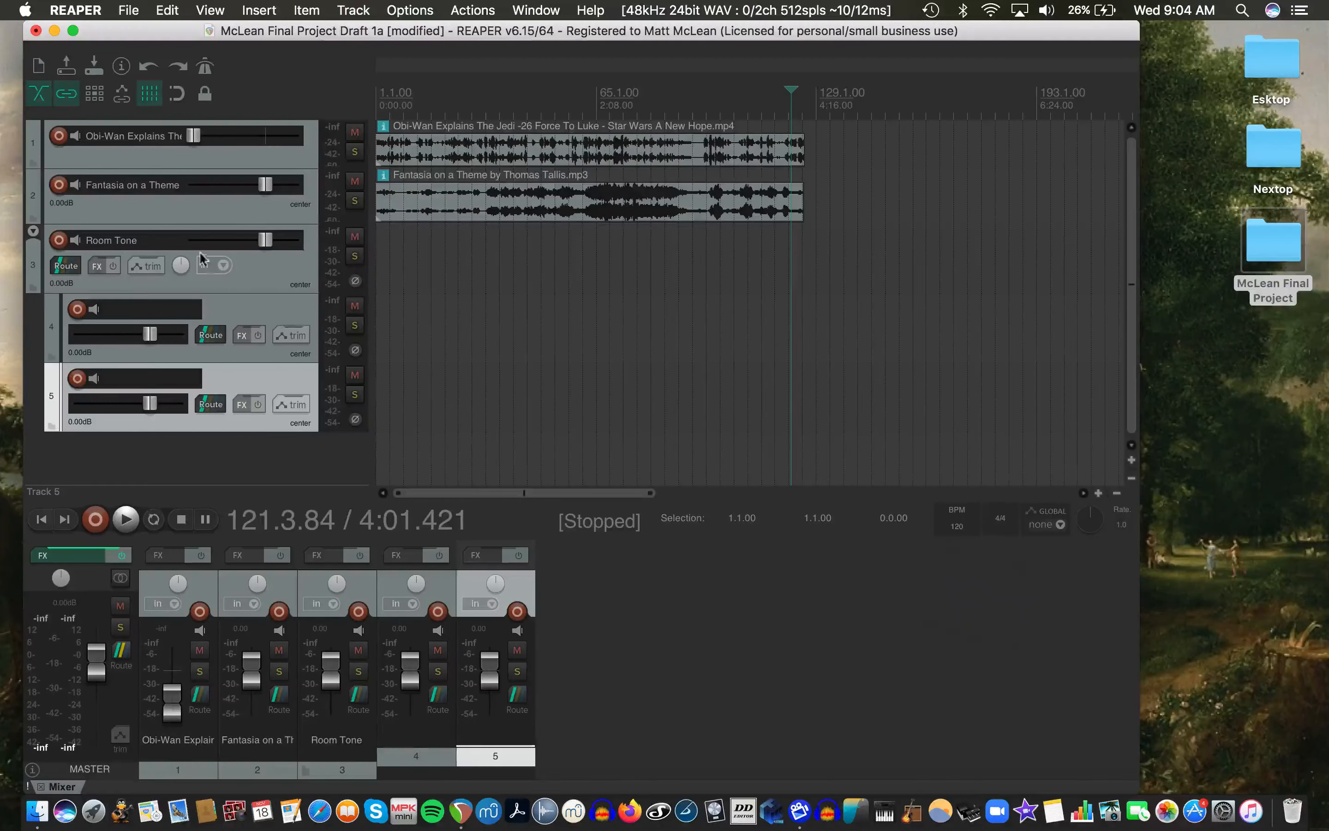
Enable the volume envelope on the Room Tone folder track and remove it again
left_click(144, 266)
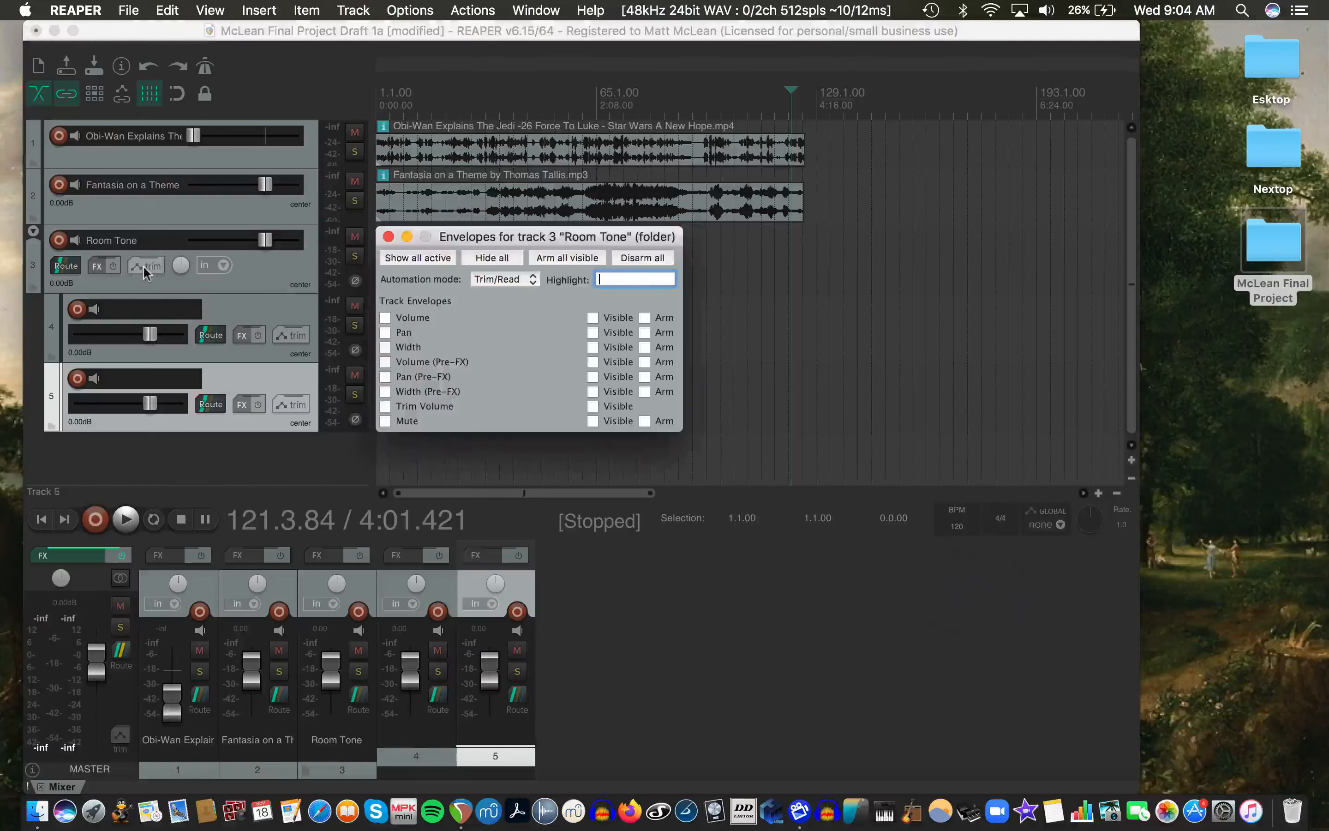
left_click(386, 317)
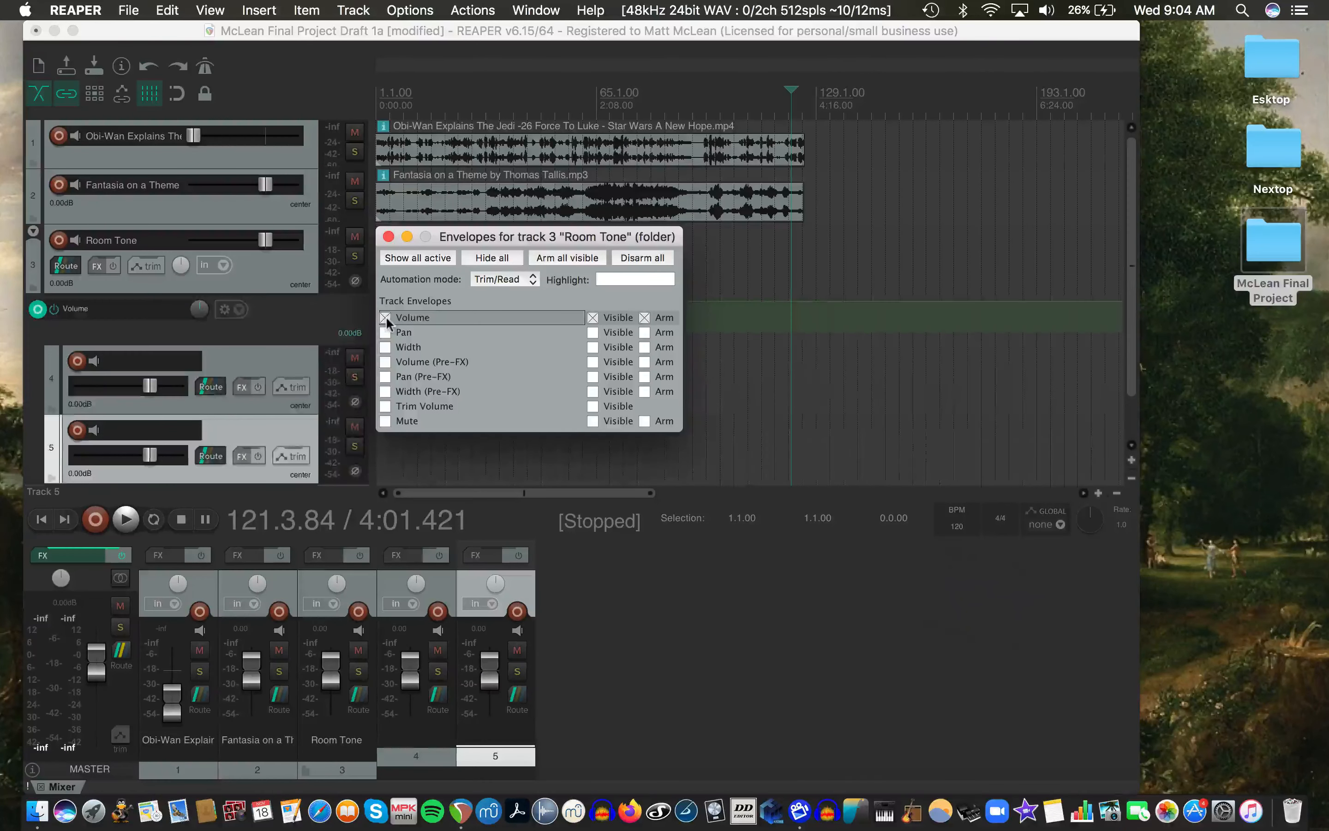
left_click(389, 237)
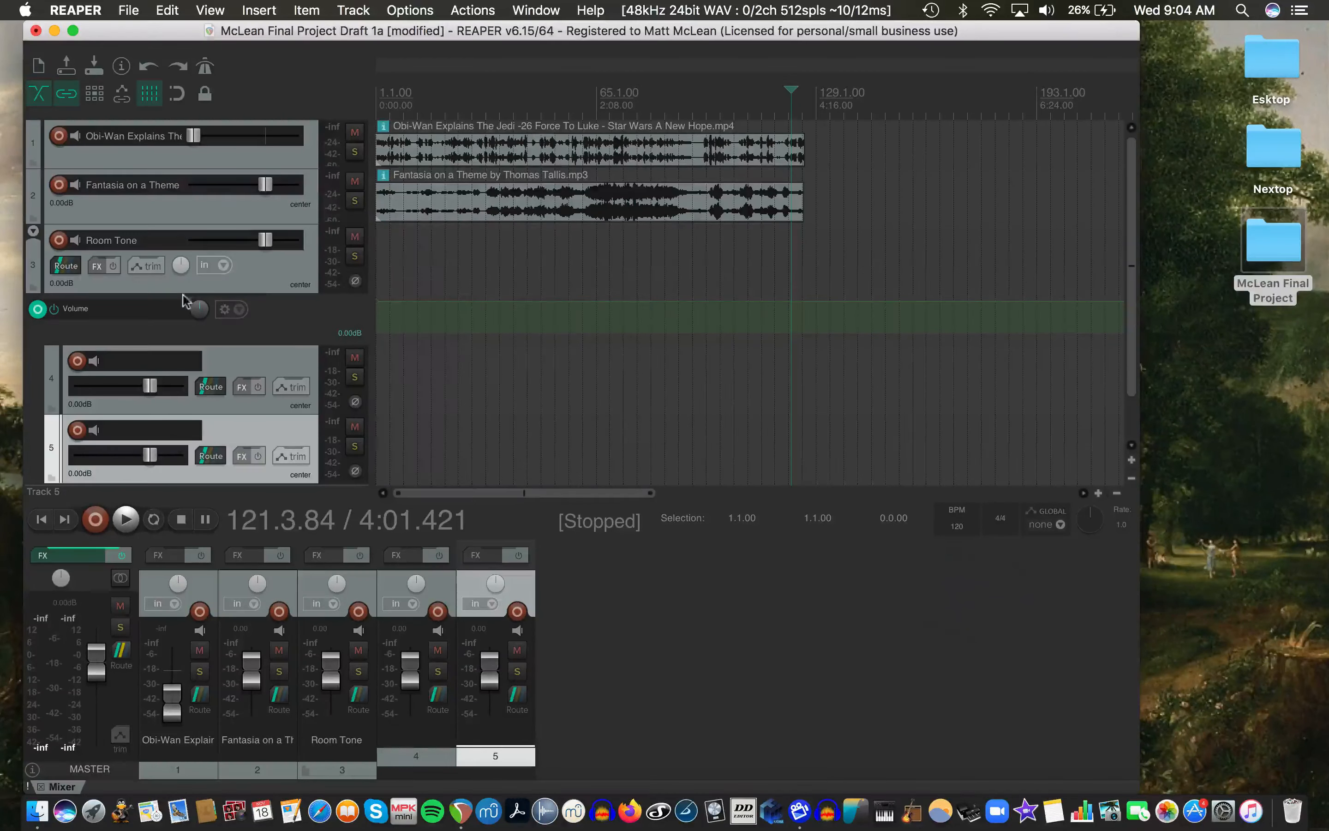
left_click(151, 269)
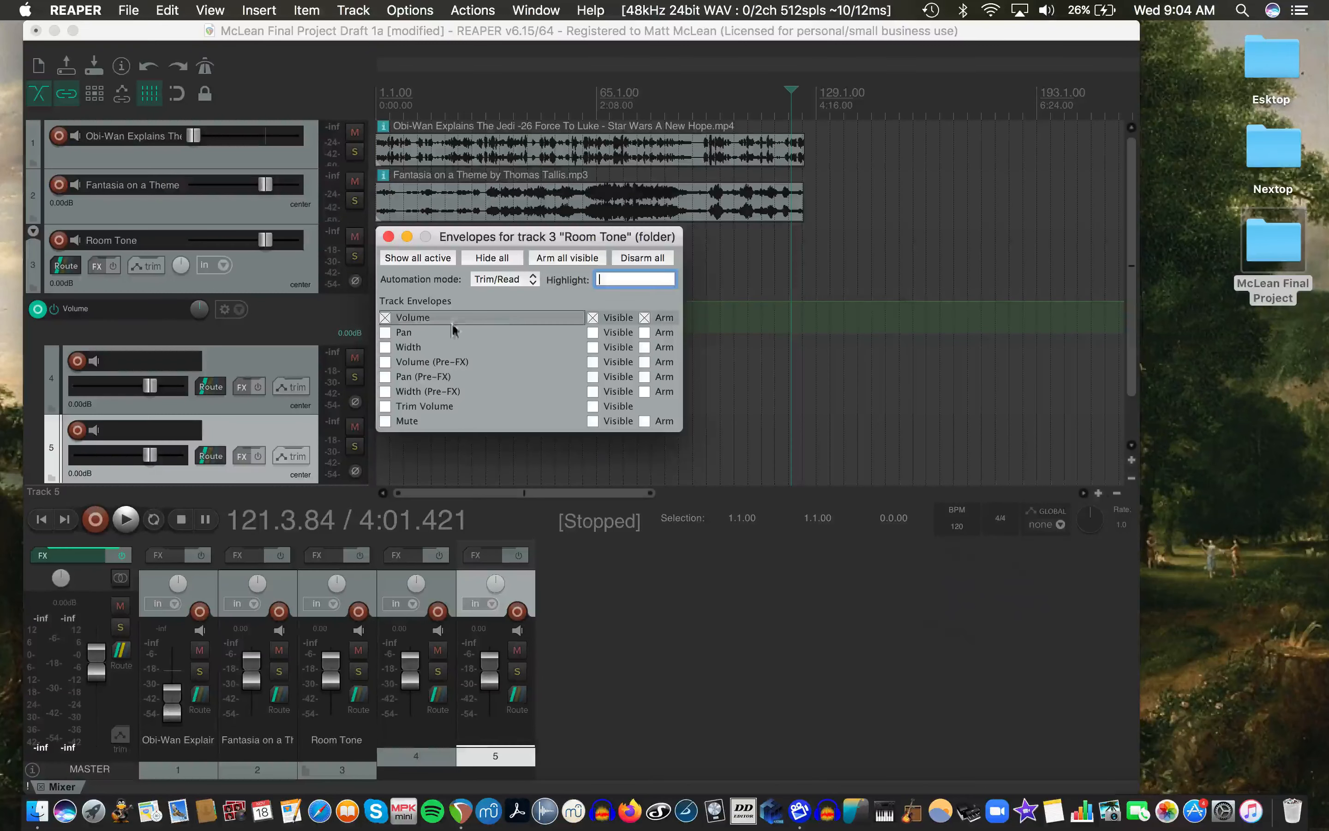
left_click(385, 317)
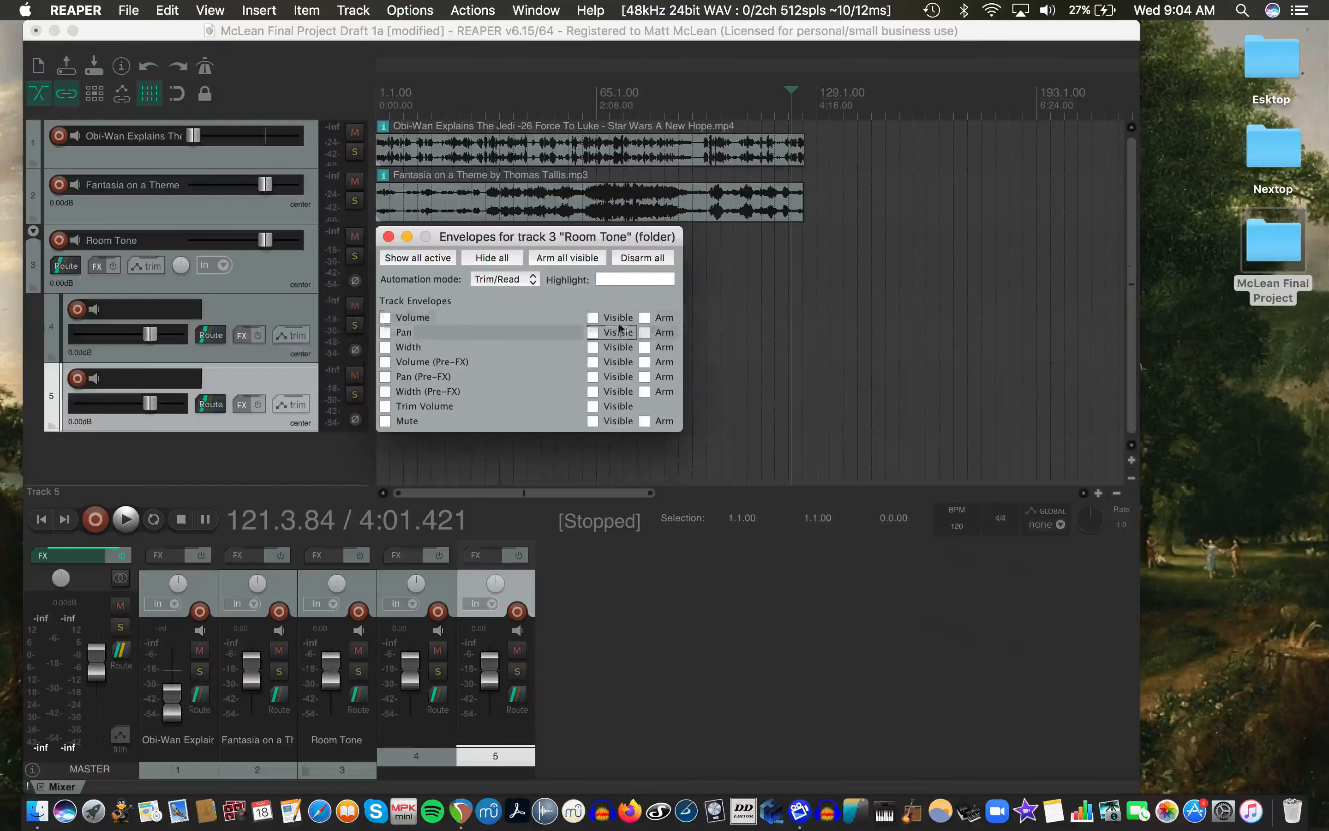
left_click(388, 237)
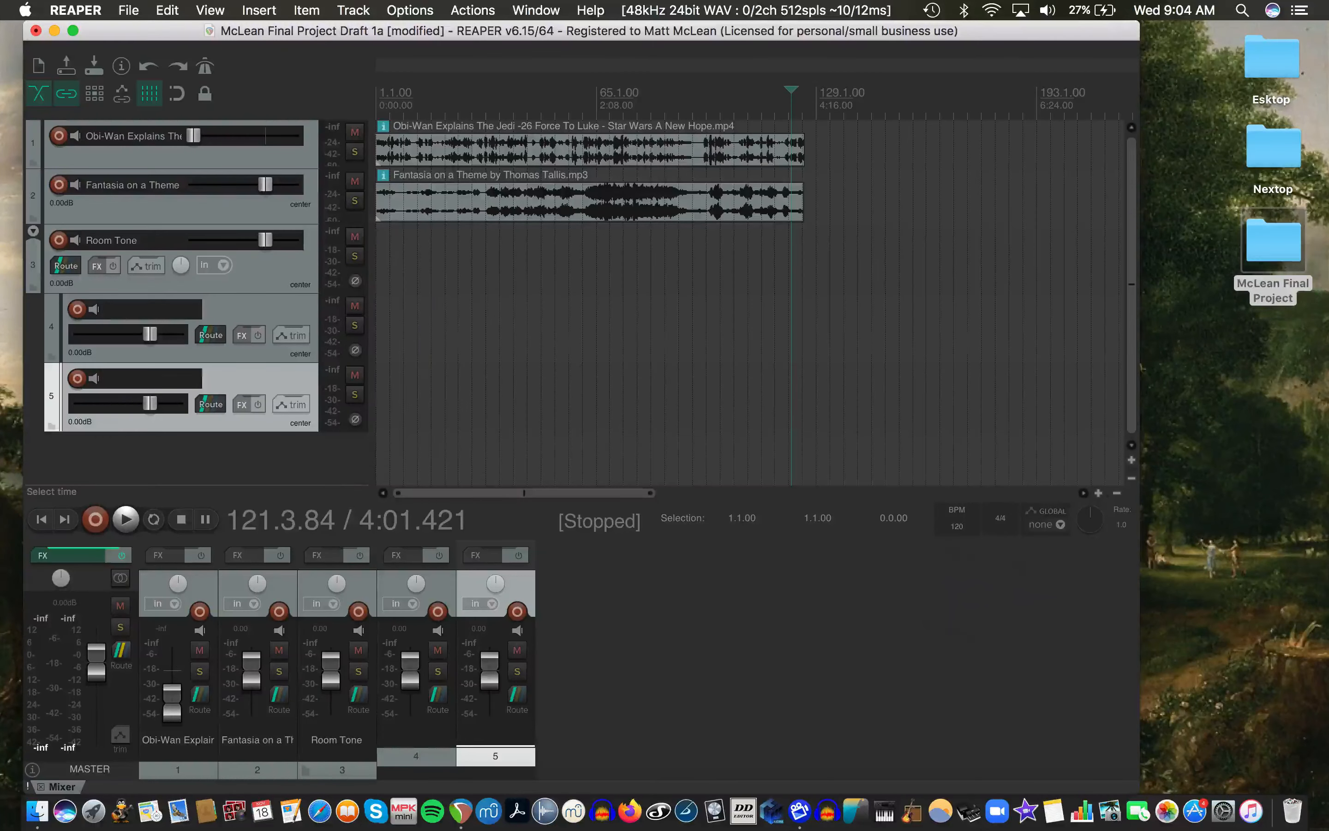
Add static electric ambience.wav from the project's Audio Samples folder to the first Room Tone subtrack and loop it to about the video's end
double_click(1269, 240)
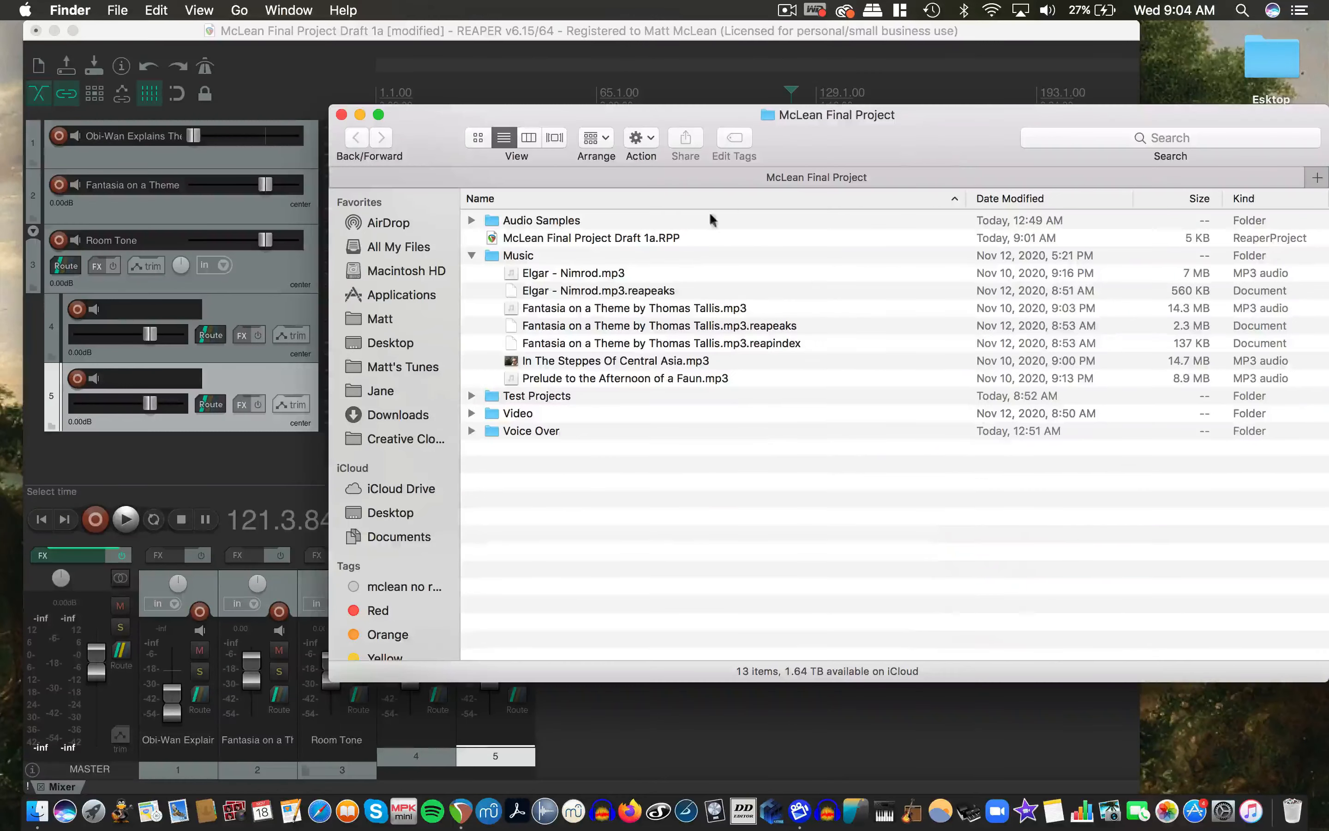
left_click(471, 255)
left_click(472, 219)
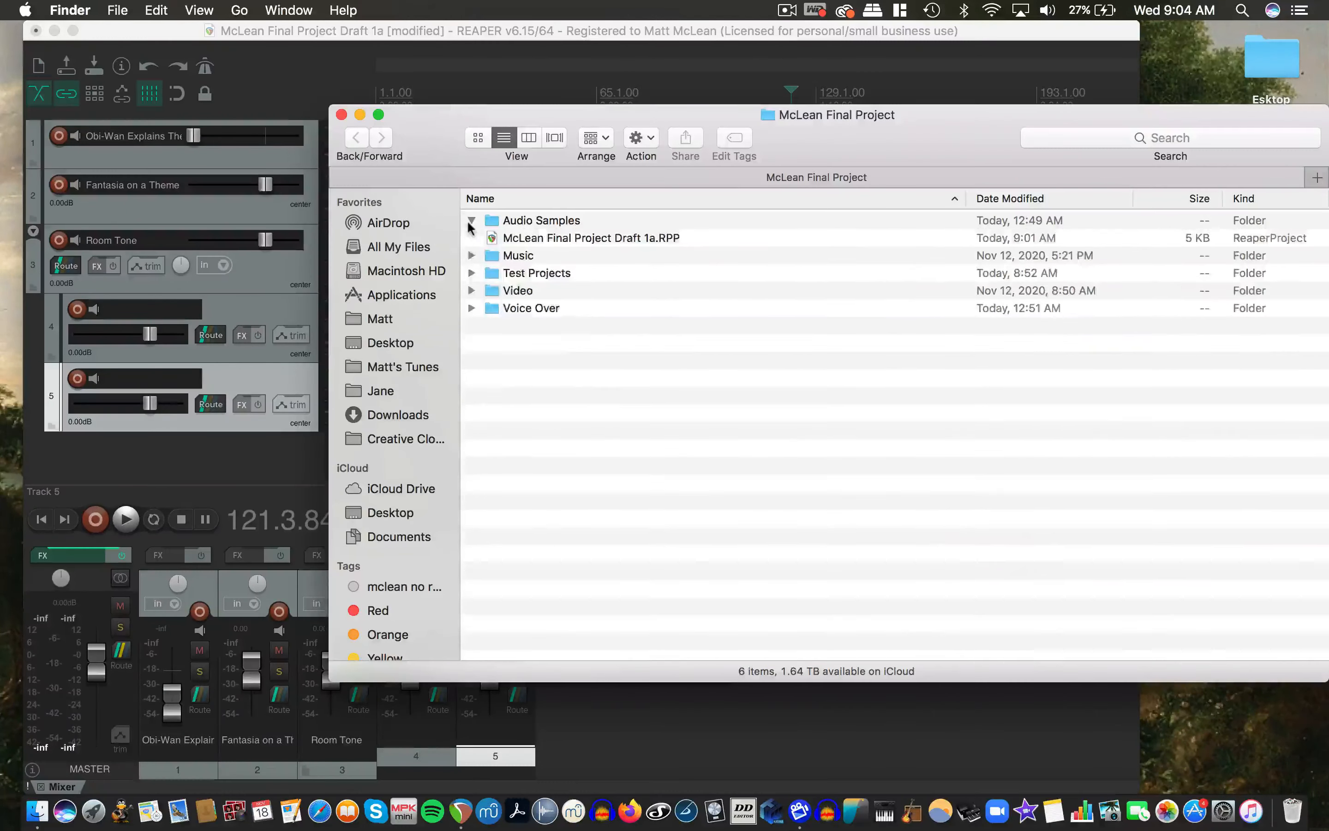
left_click_drag(438, 160, 726, 145)
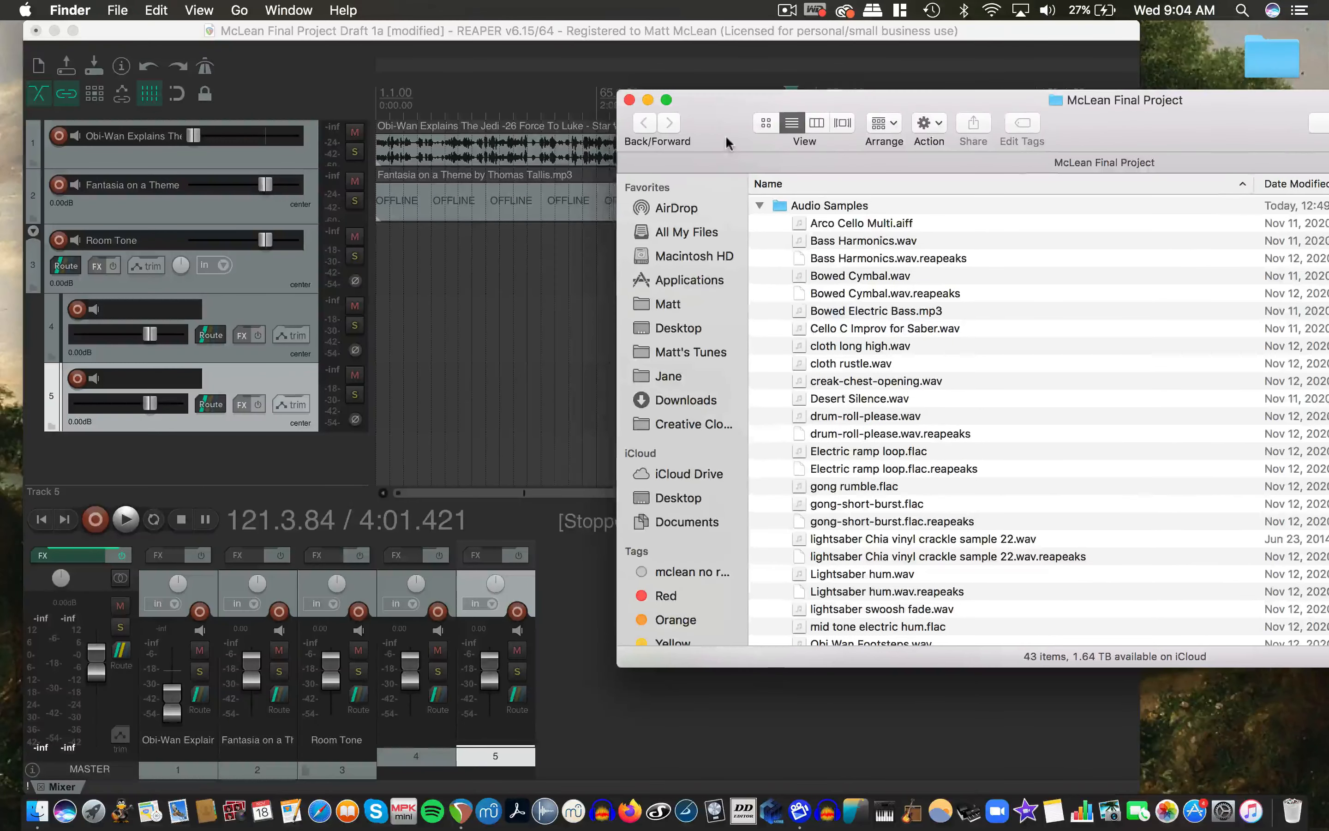
scroll(826, 536, "down", 10)
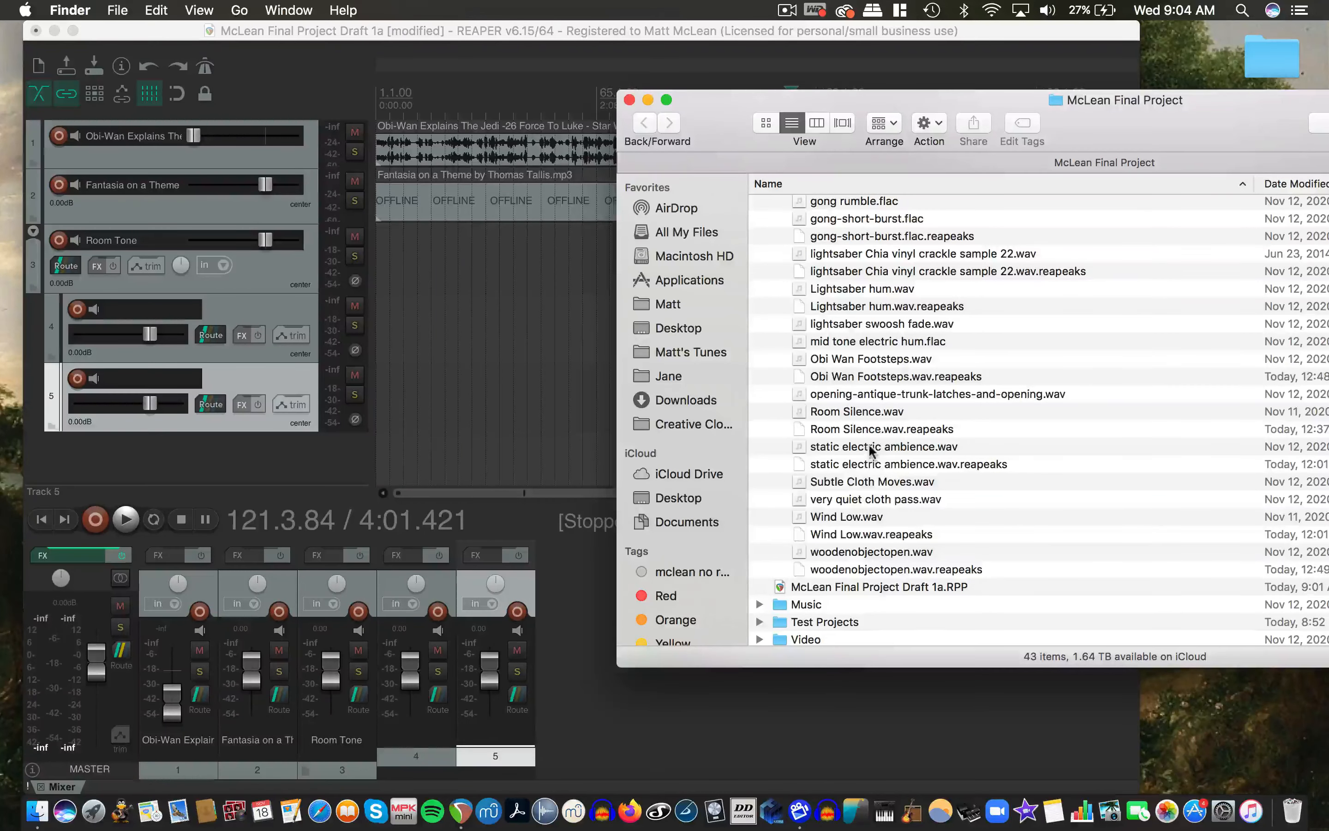
left_click_drag(869, 444, 801, 326)
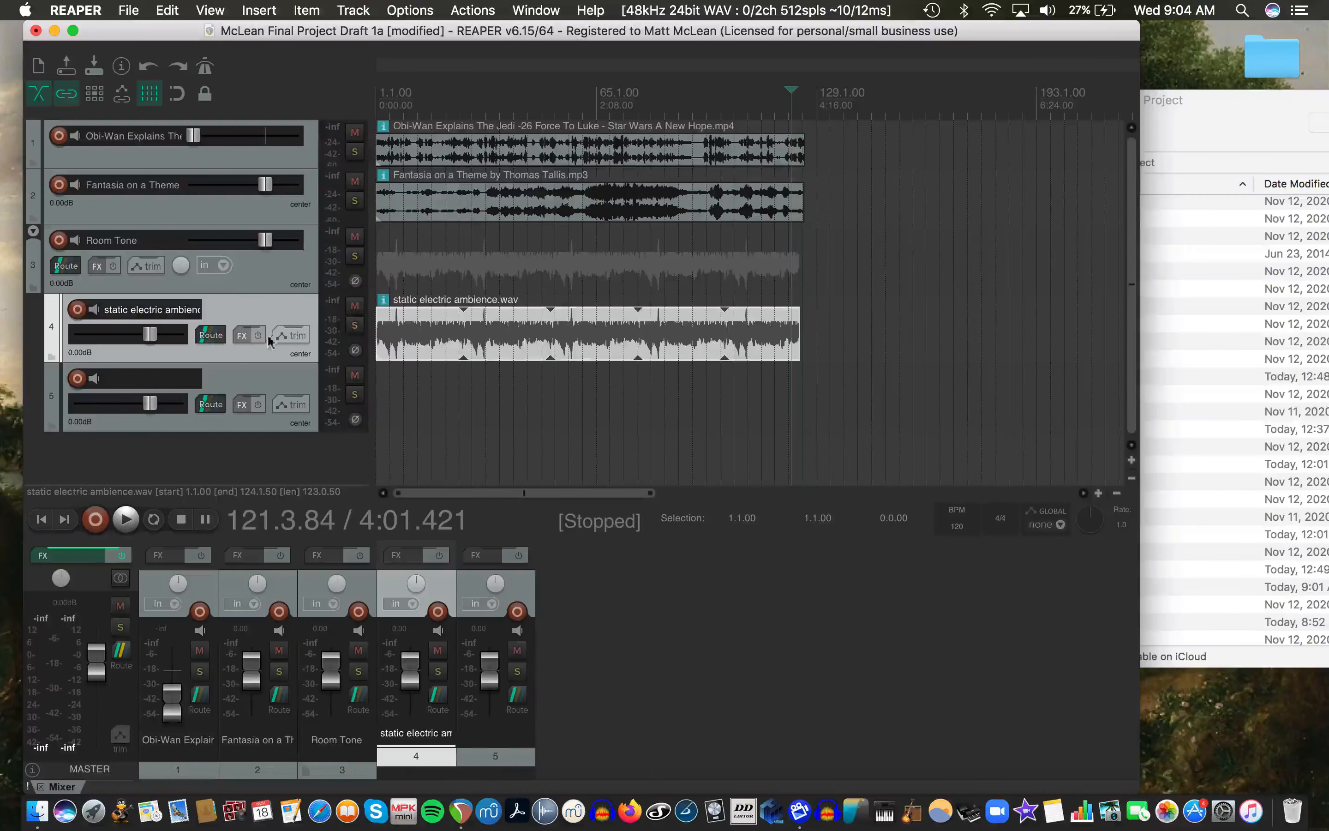
Mute the Fantasia track and lower the static electric ambience track's volume to about -25.6 dB while auditioning it
left_click(355, 182)
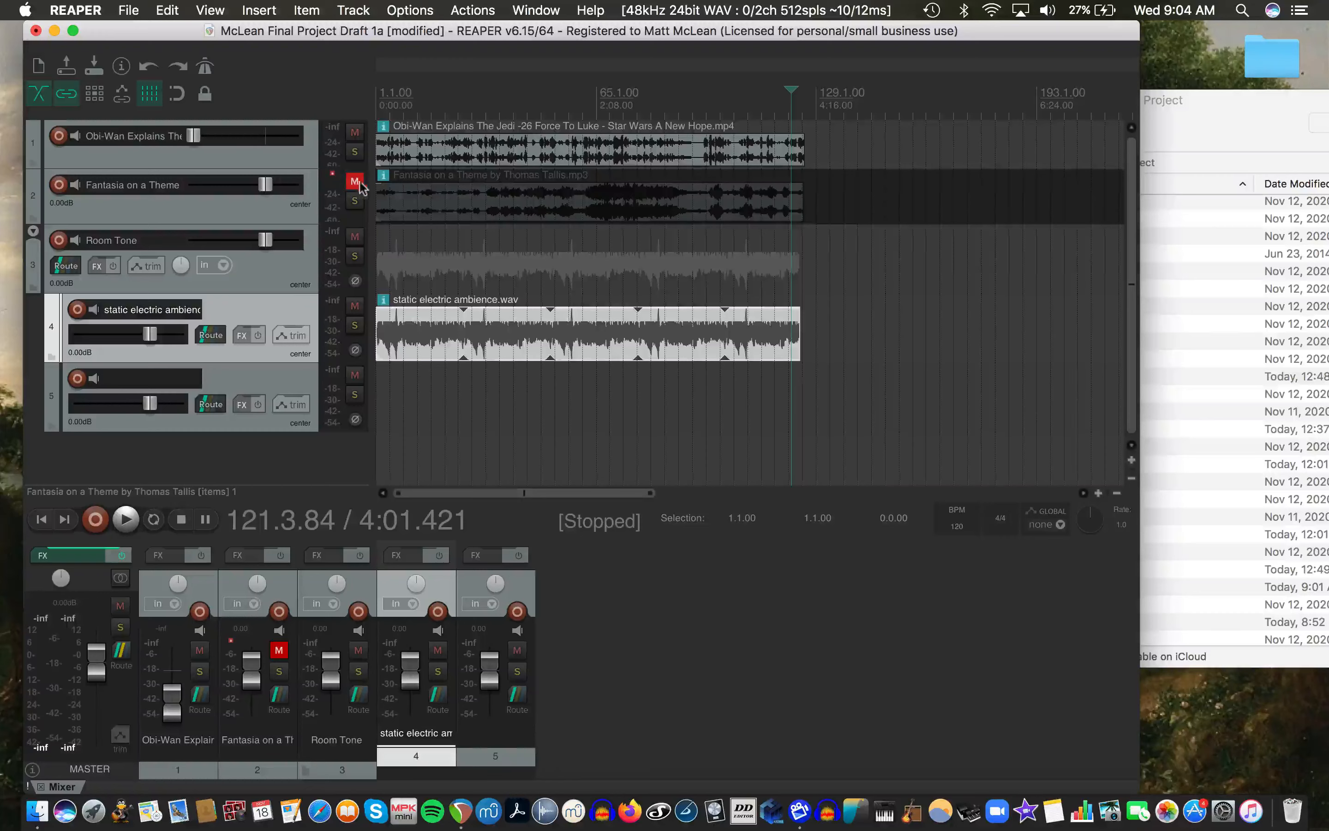
left_click(421, 112)
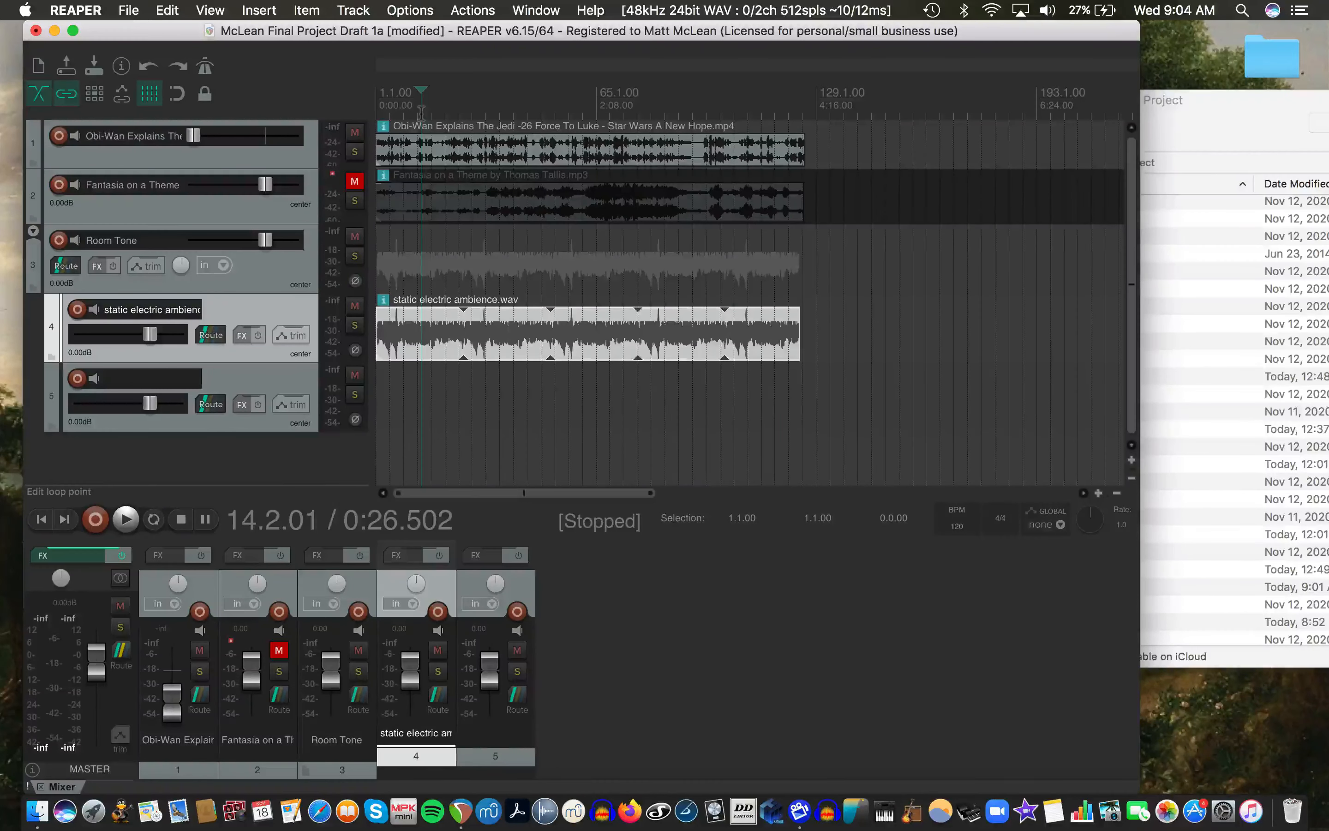
key("space")
key("space")
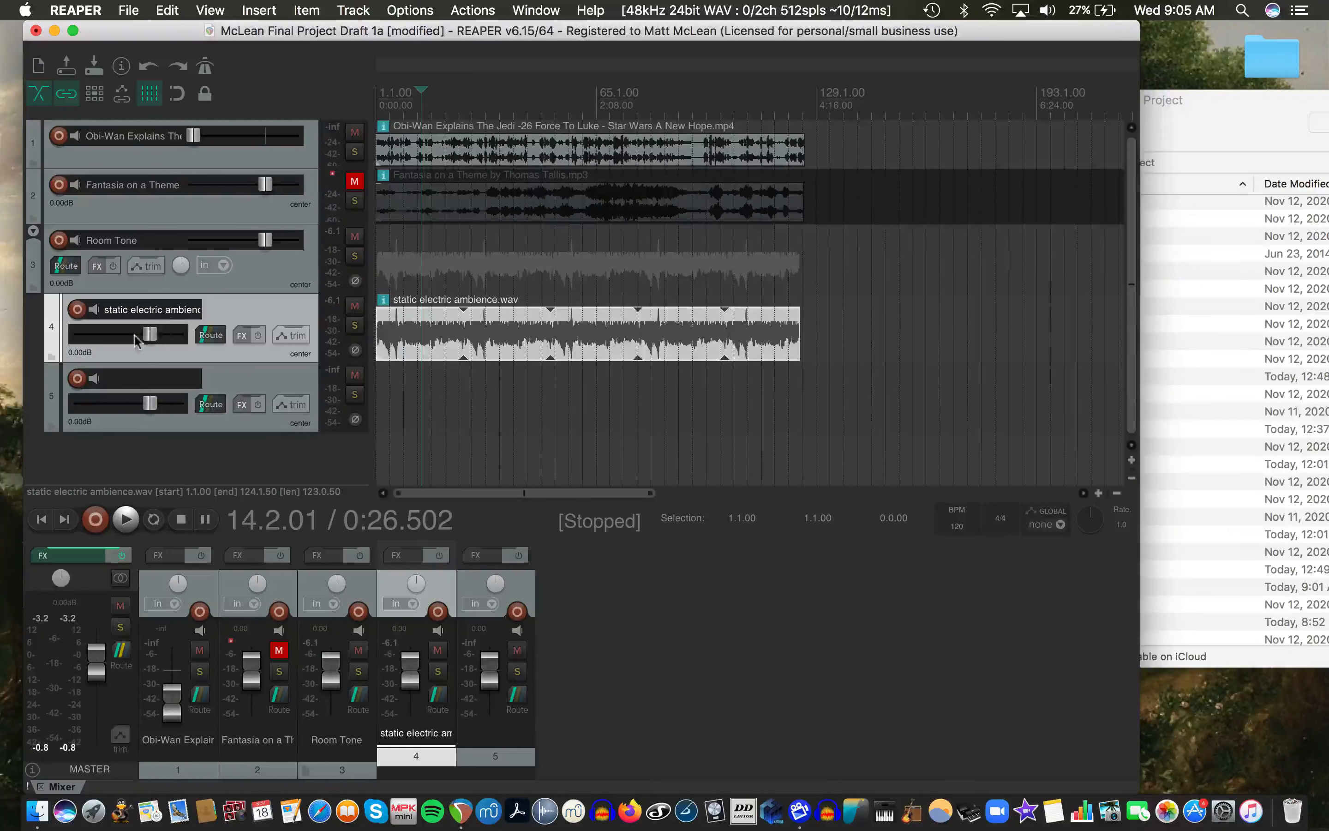
left_click_drag(149, 337, 109, 342)
key("space")
key("space")
key("space")
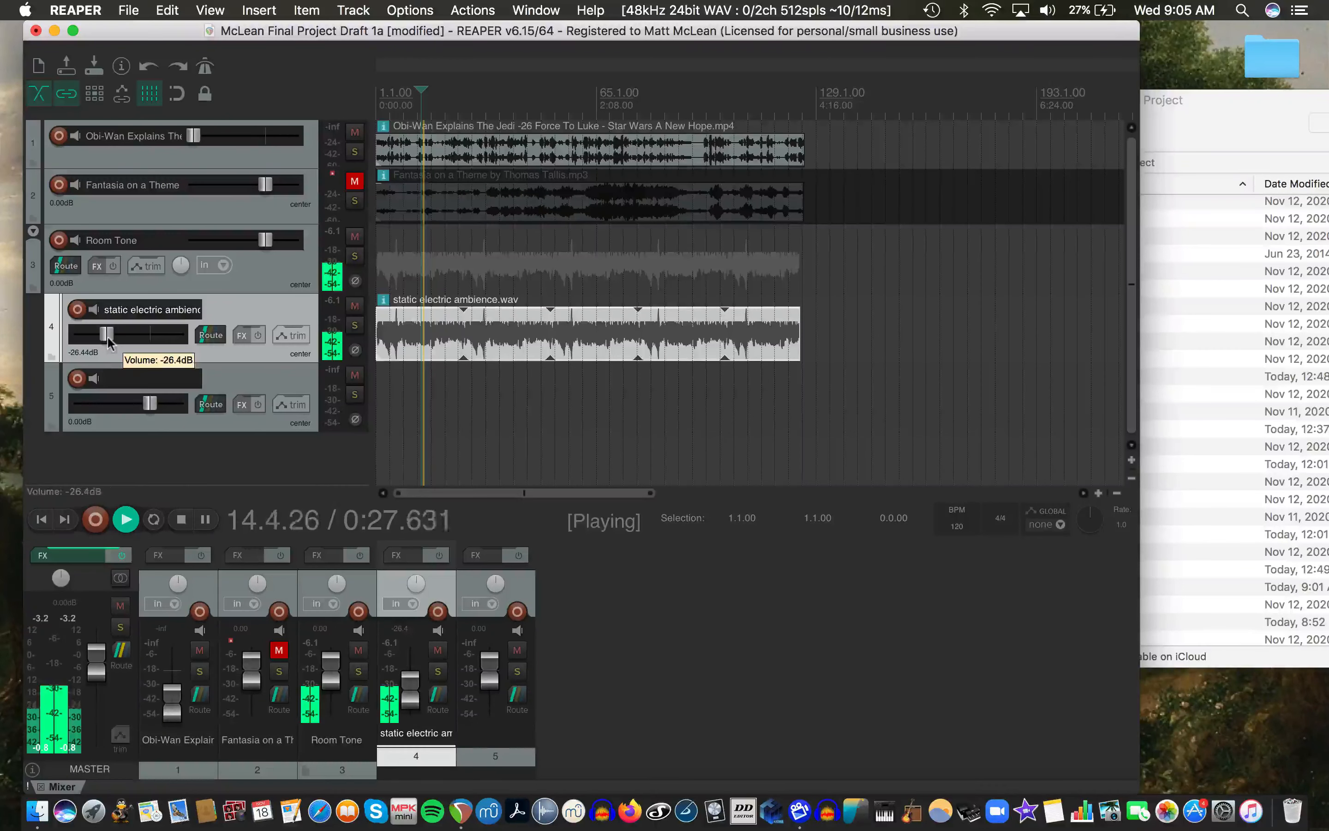
key("space")
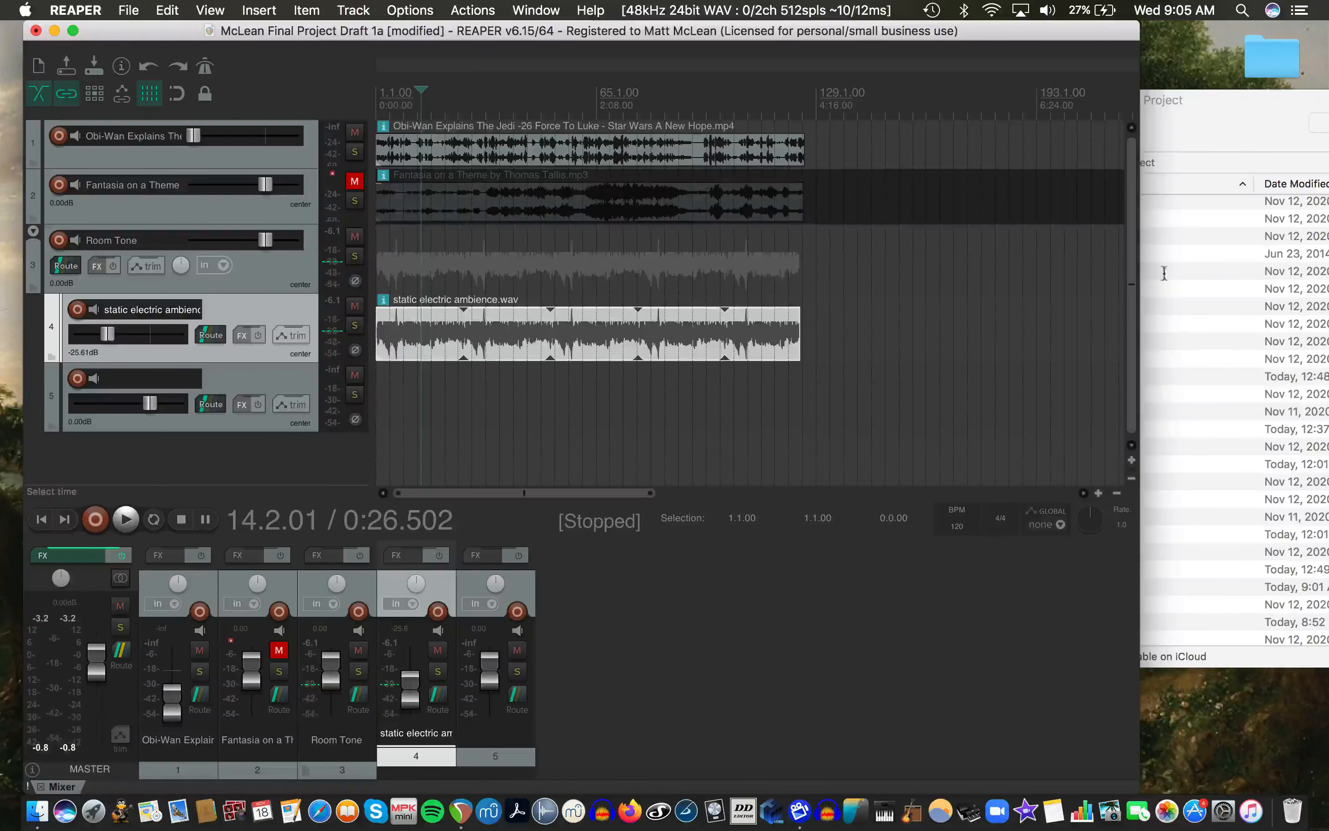
Add Room Silence.wav to the second Room Tone subtrack, loop it to about the video's end and audition it
left_click(1227, 357)
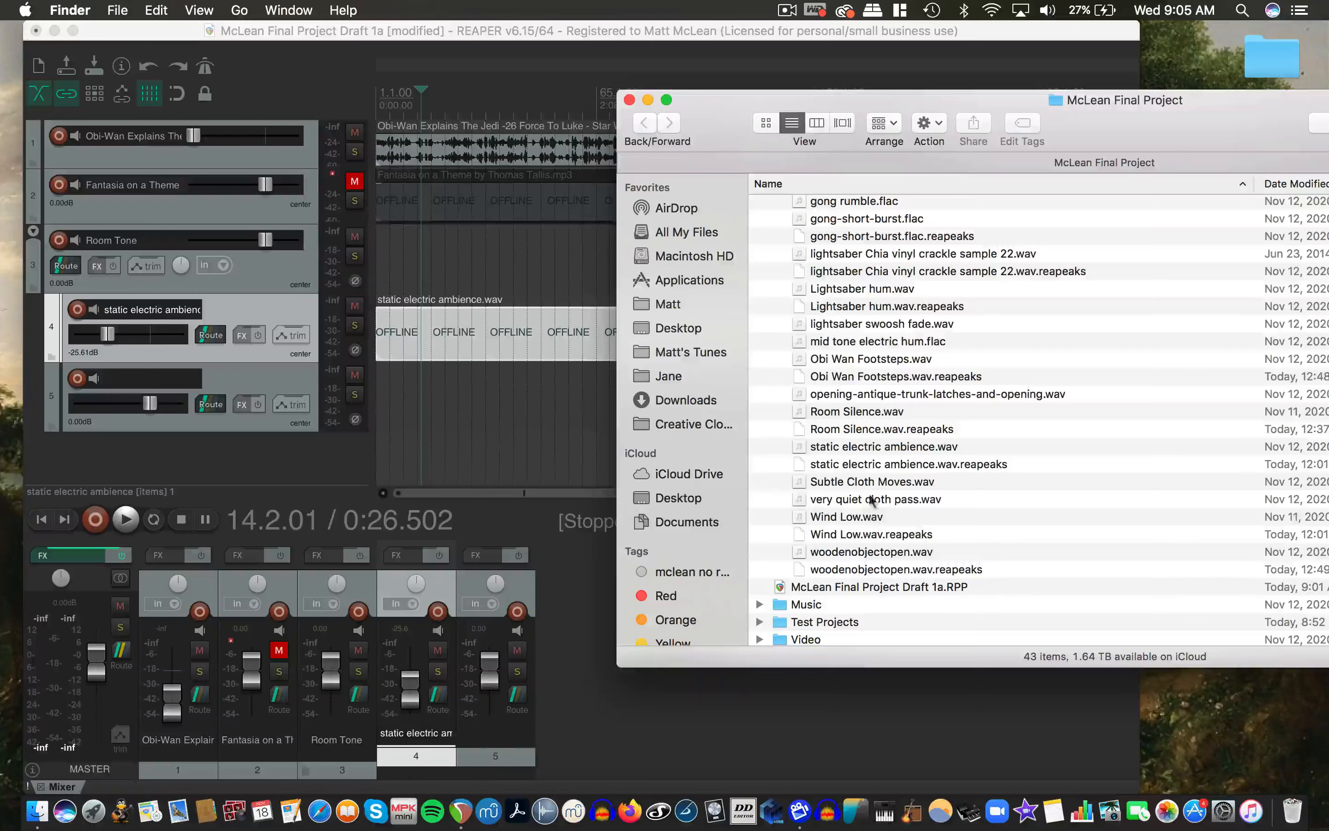
left_click_drag(858, 418, 441, 409)
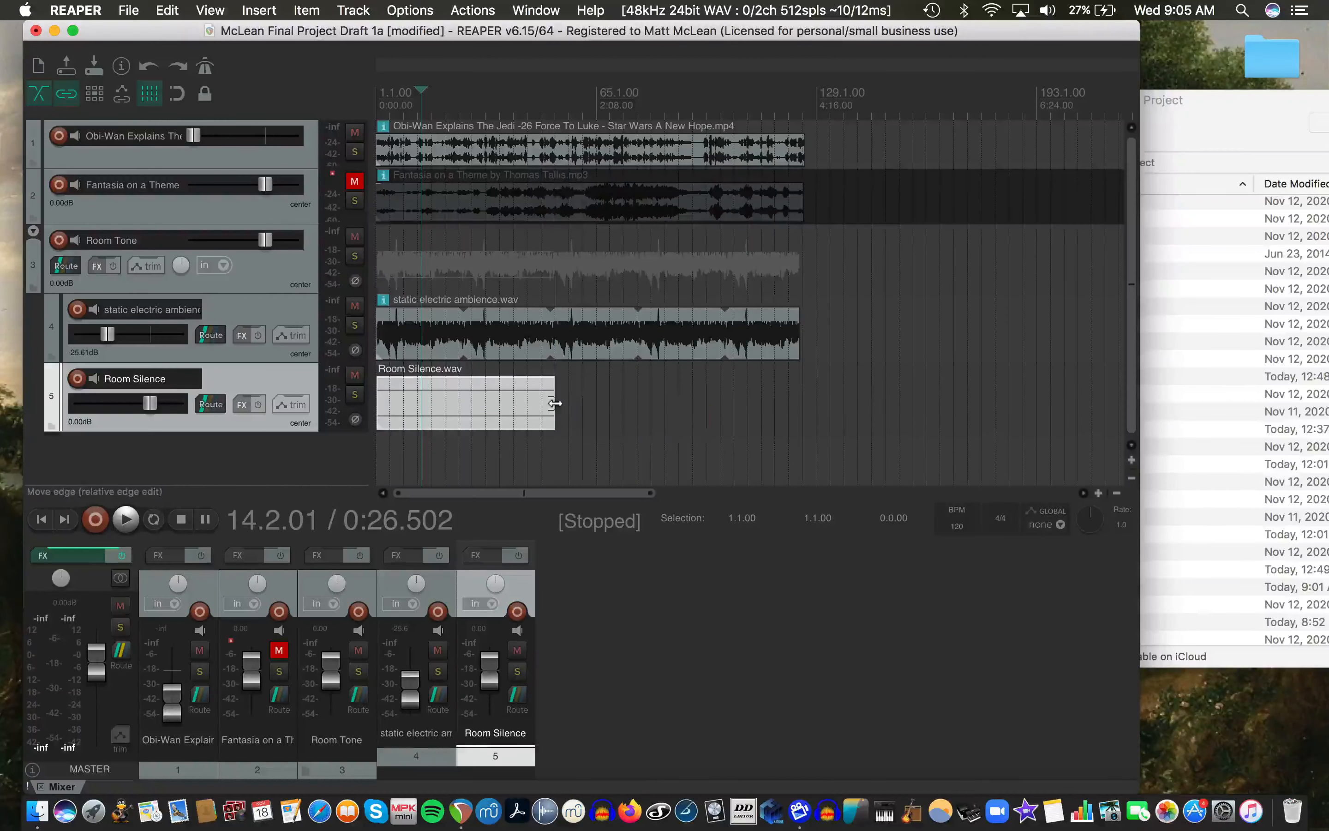
left_click_drag(555, 404, 798, 398)
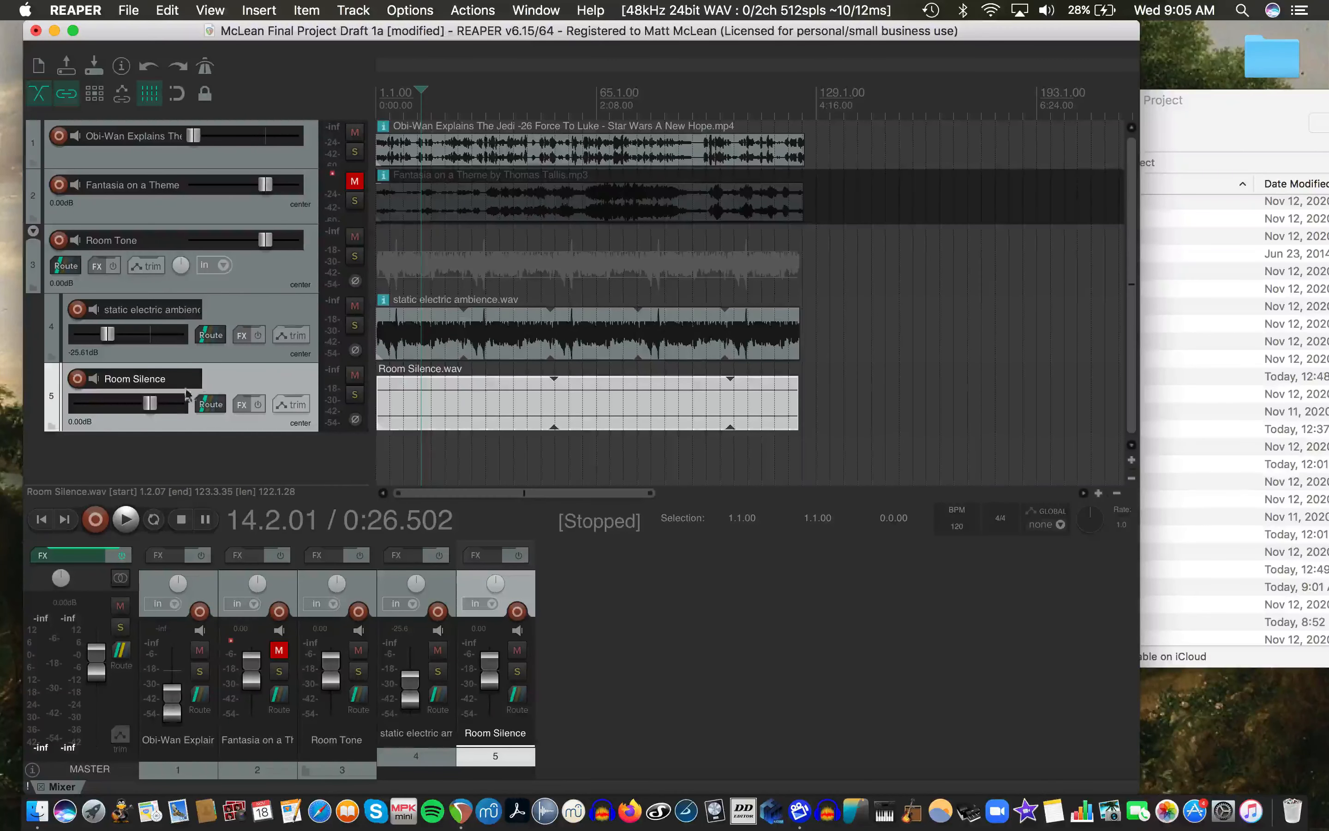
mouse_move(156, 403)
key("space")
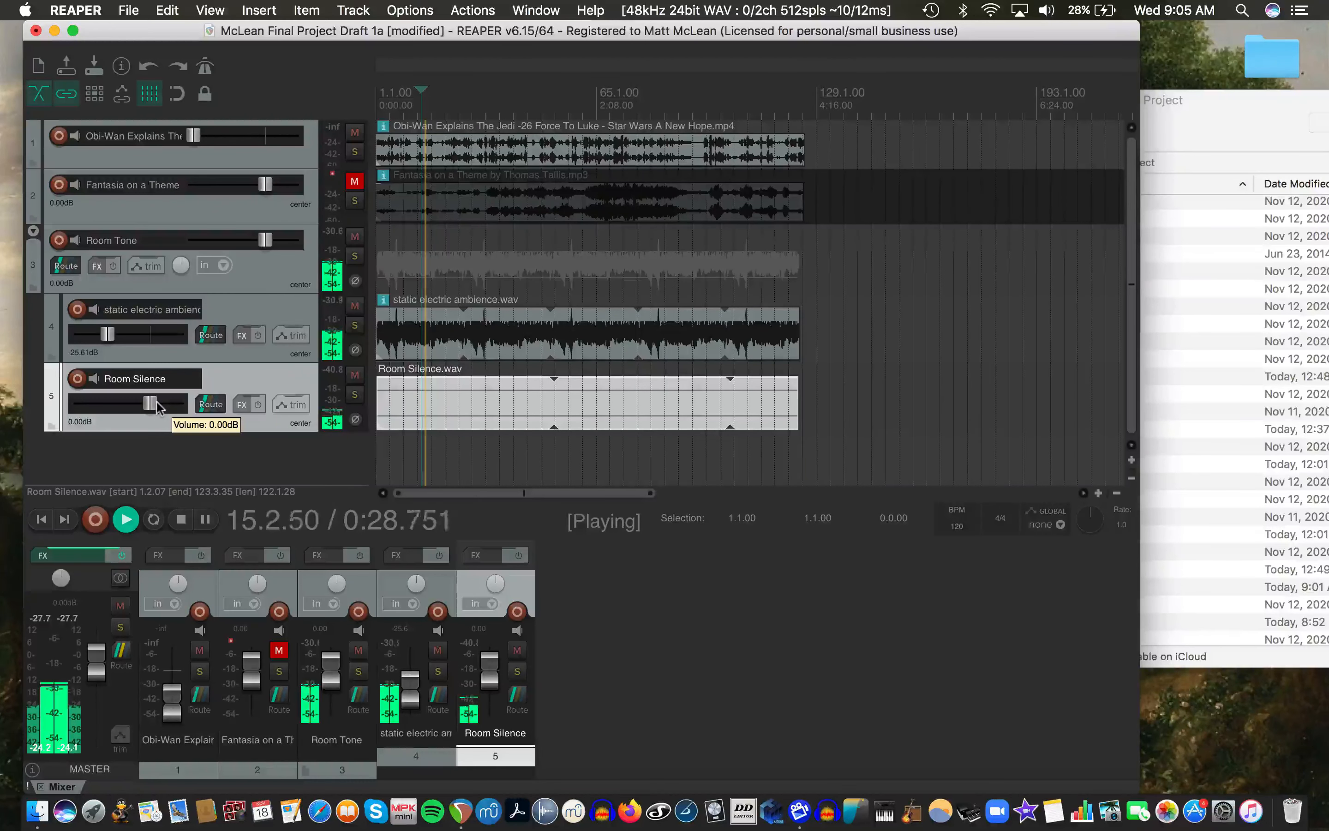
key("space")
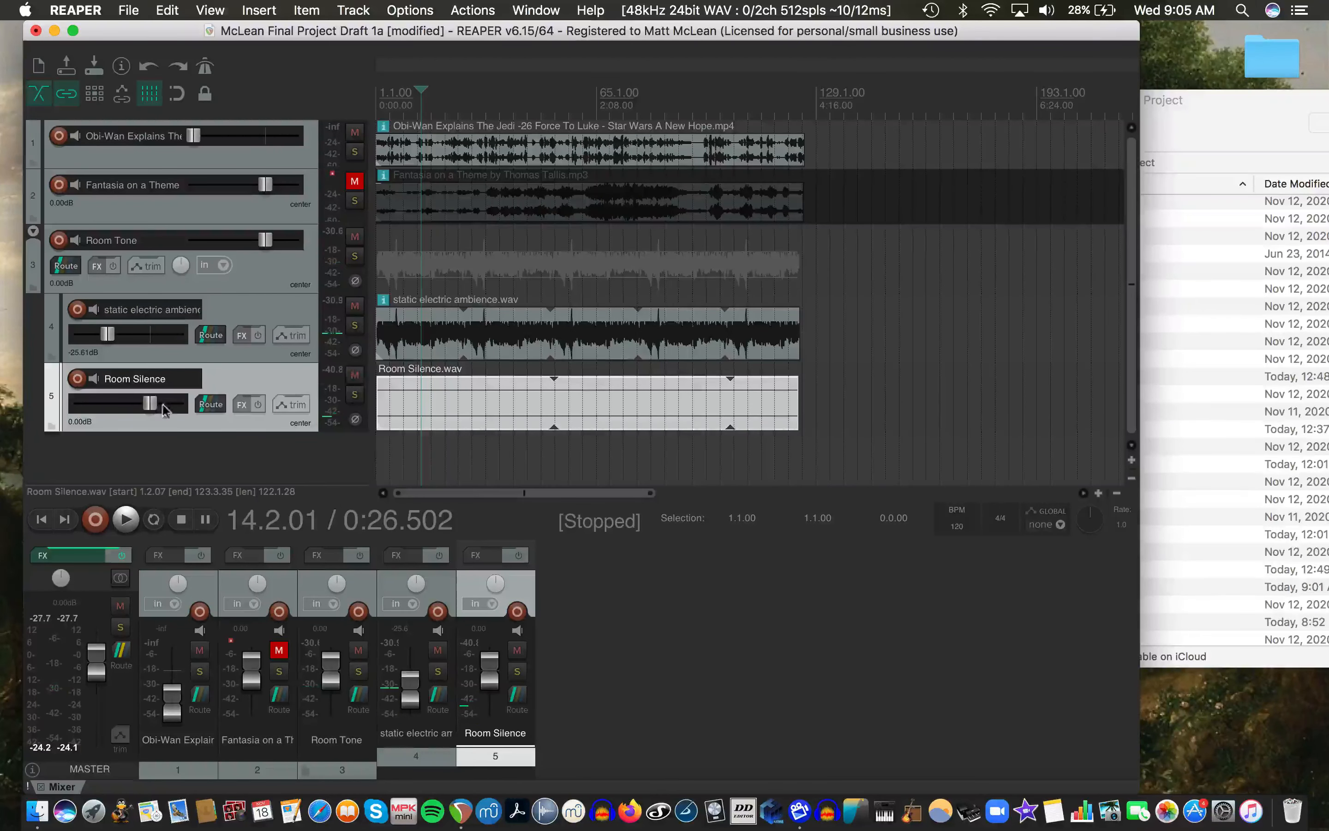
Insert a third Room Tone subtrack containing Wind Low.wav and loop the item to match the length of the other ambience items
double_click(193, 442)
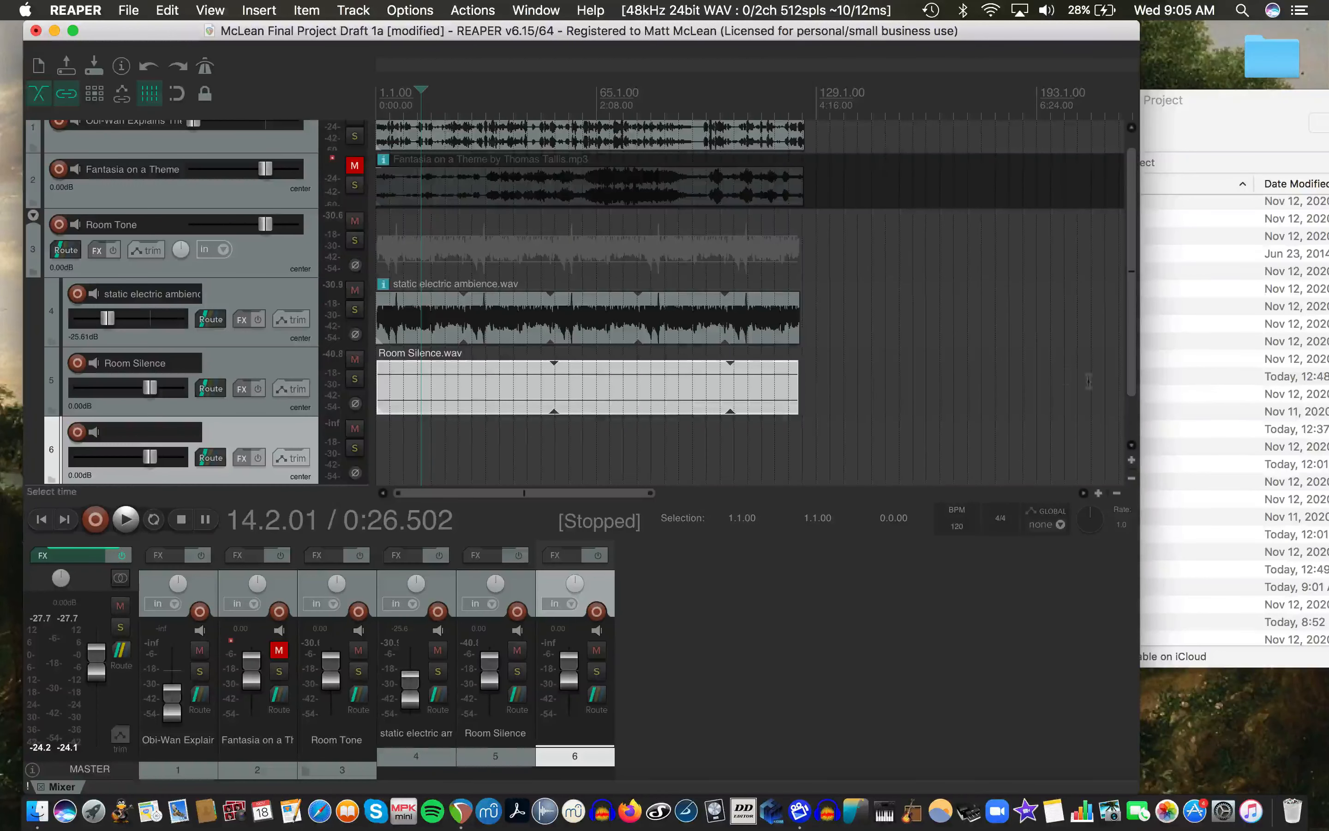
left_click(1228, 391)
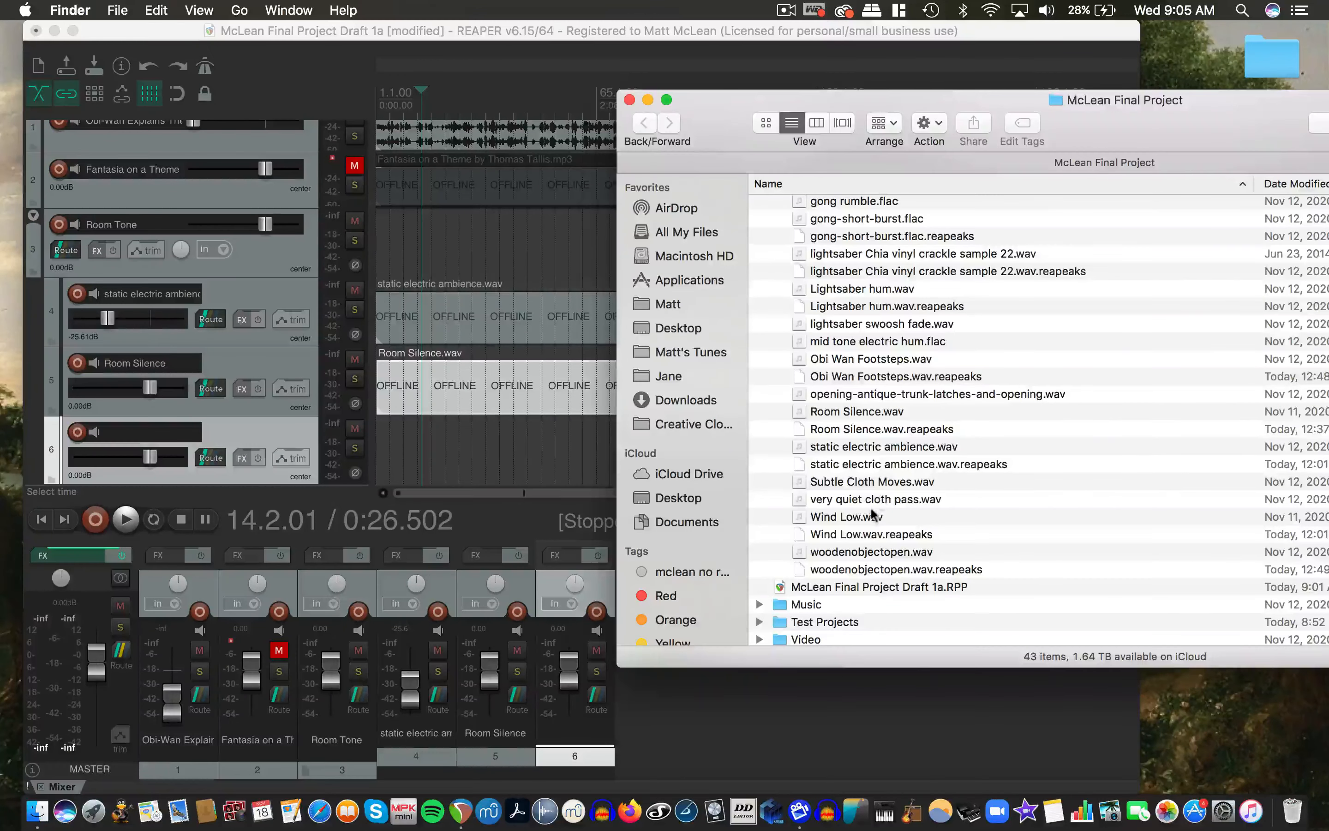
left_click_drag(870, 520, 383, 448)
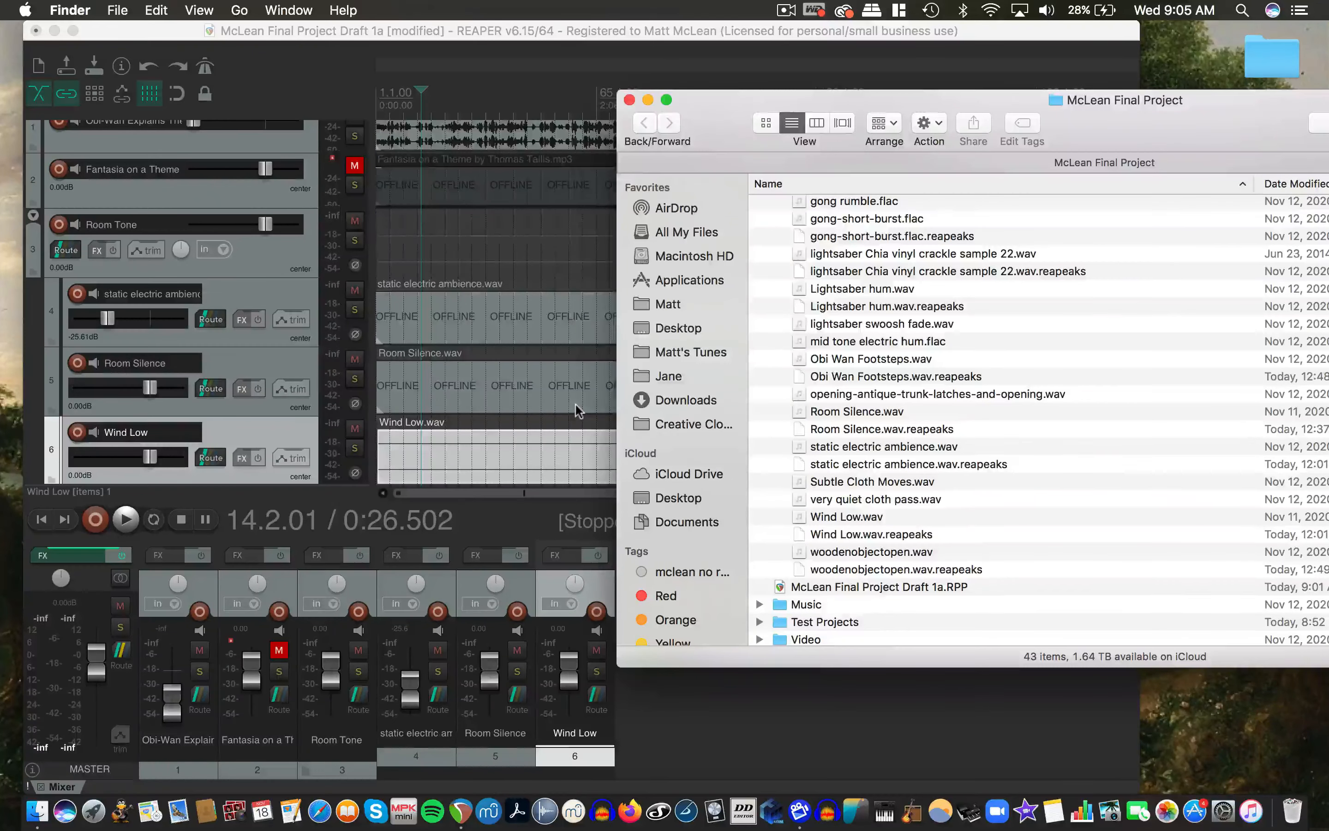
key("space")
left_click(373, 65)
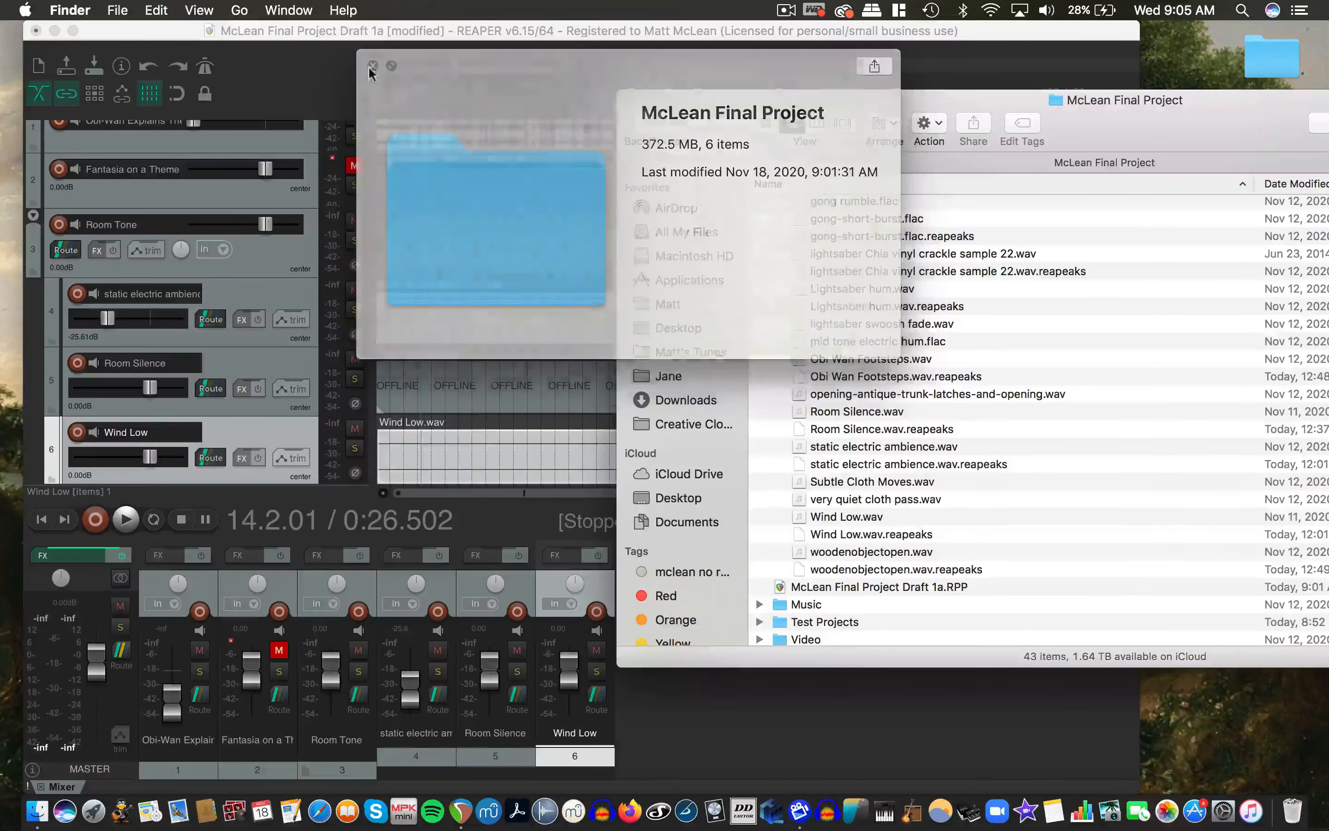
left_click(338, 92)
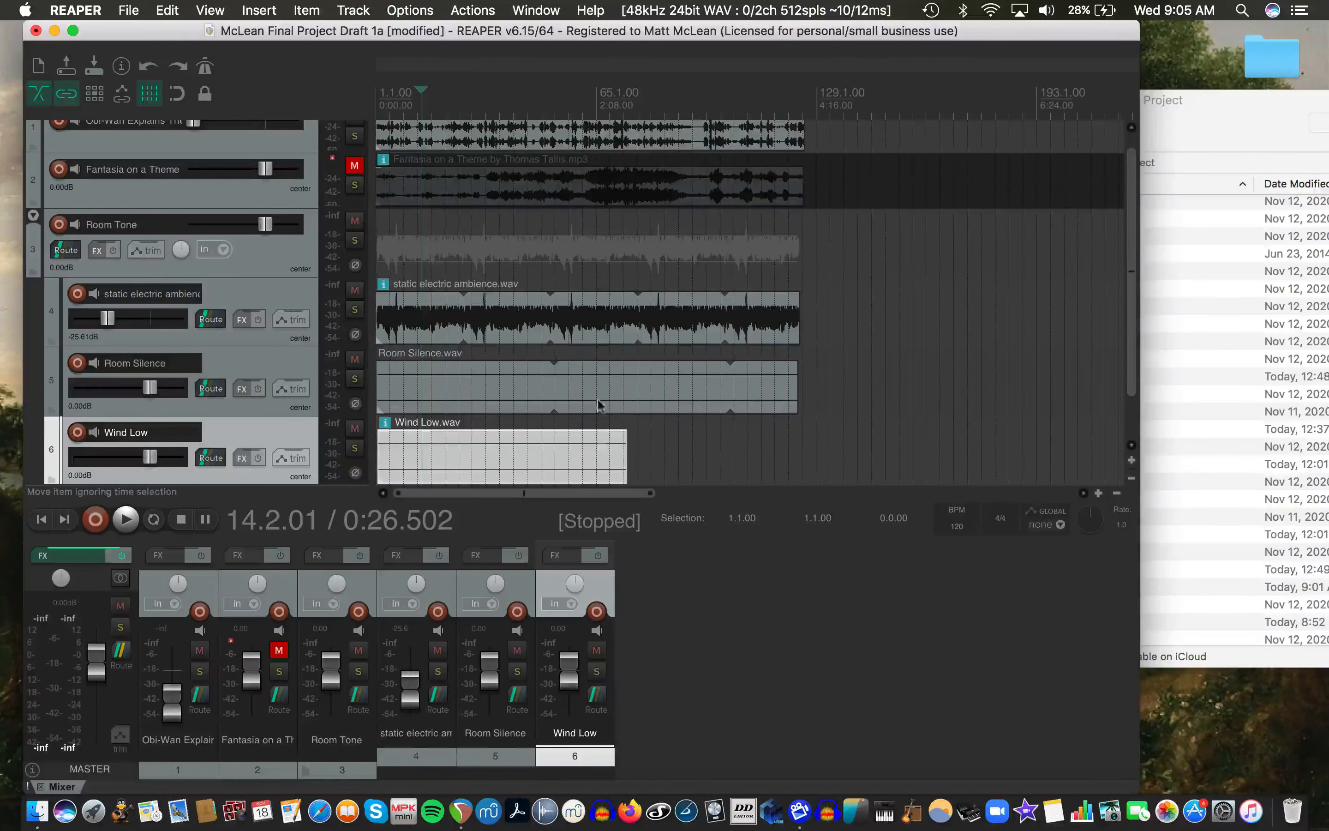
left_click_drag(628, 452, 800, 453)
During playback, set the Wind Low track's volume to about +4.1 dB and the Room Silence track's volume to about -2.8 dB
key("space")
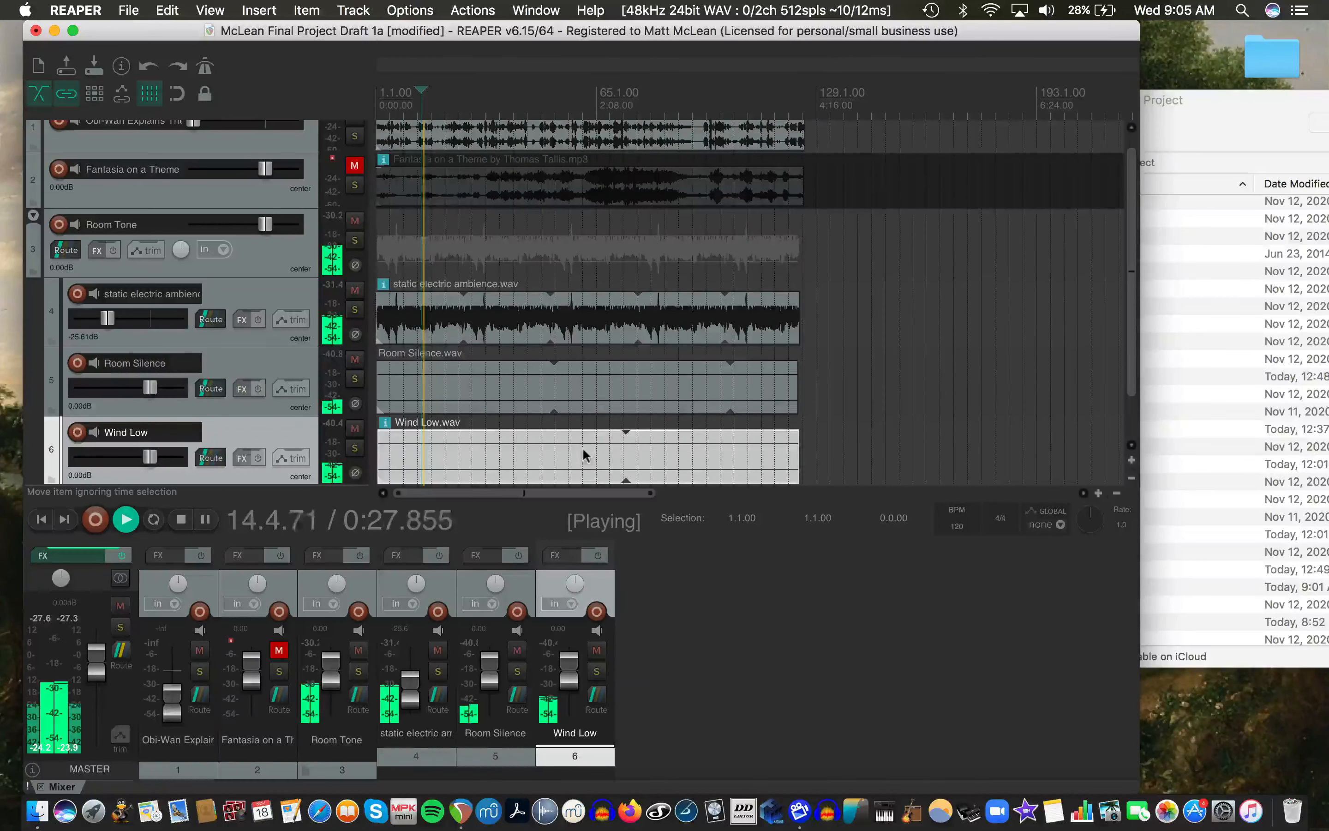
left_click_drag(149, 388, 66, 384)
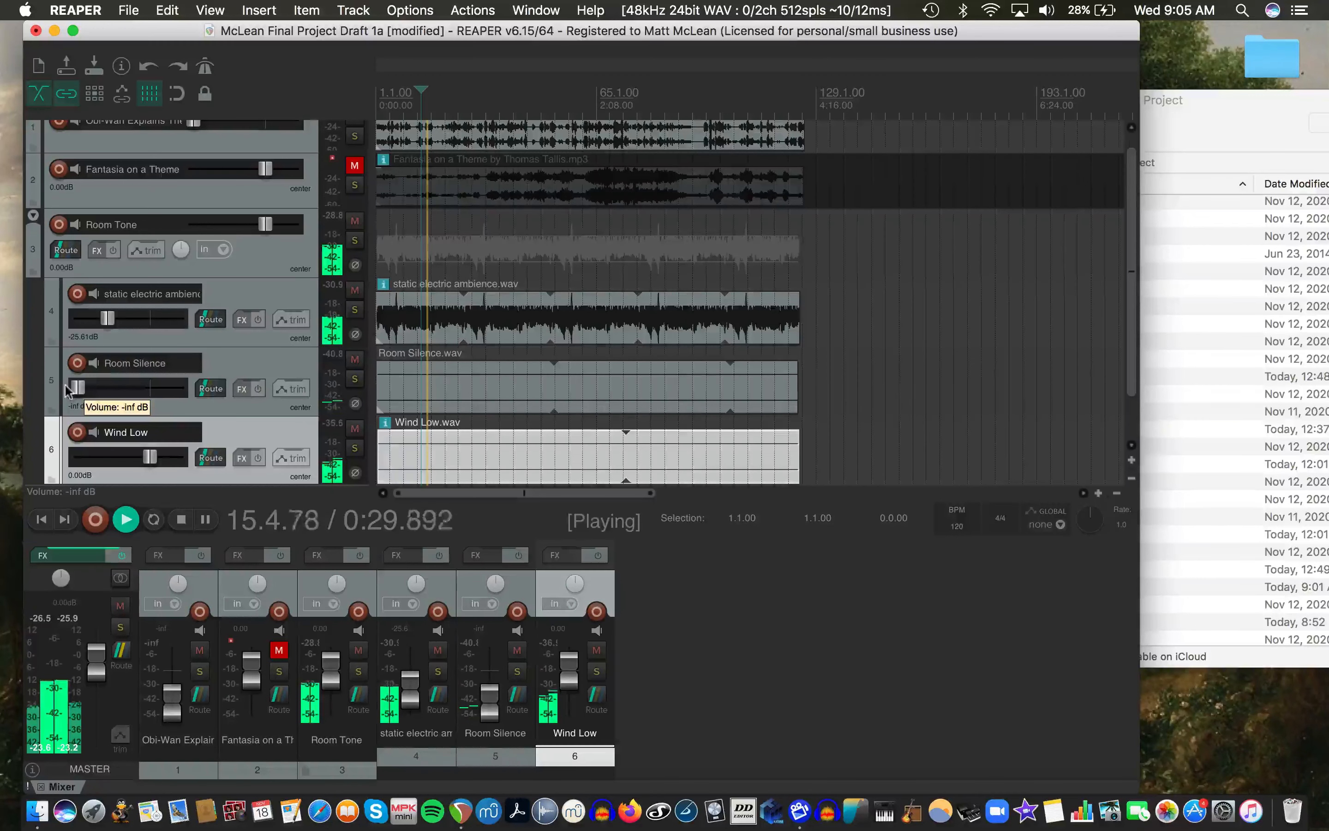
left_click_drag(149, 457, 162, 461)
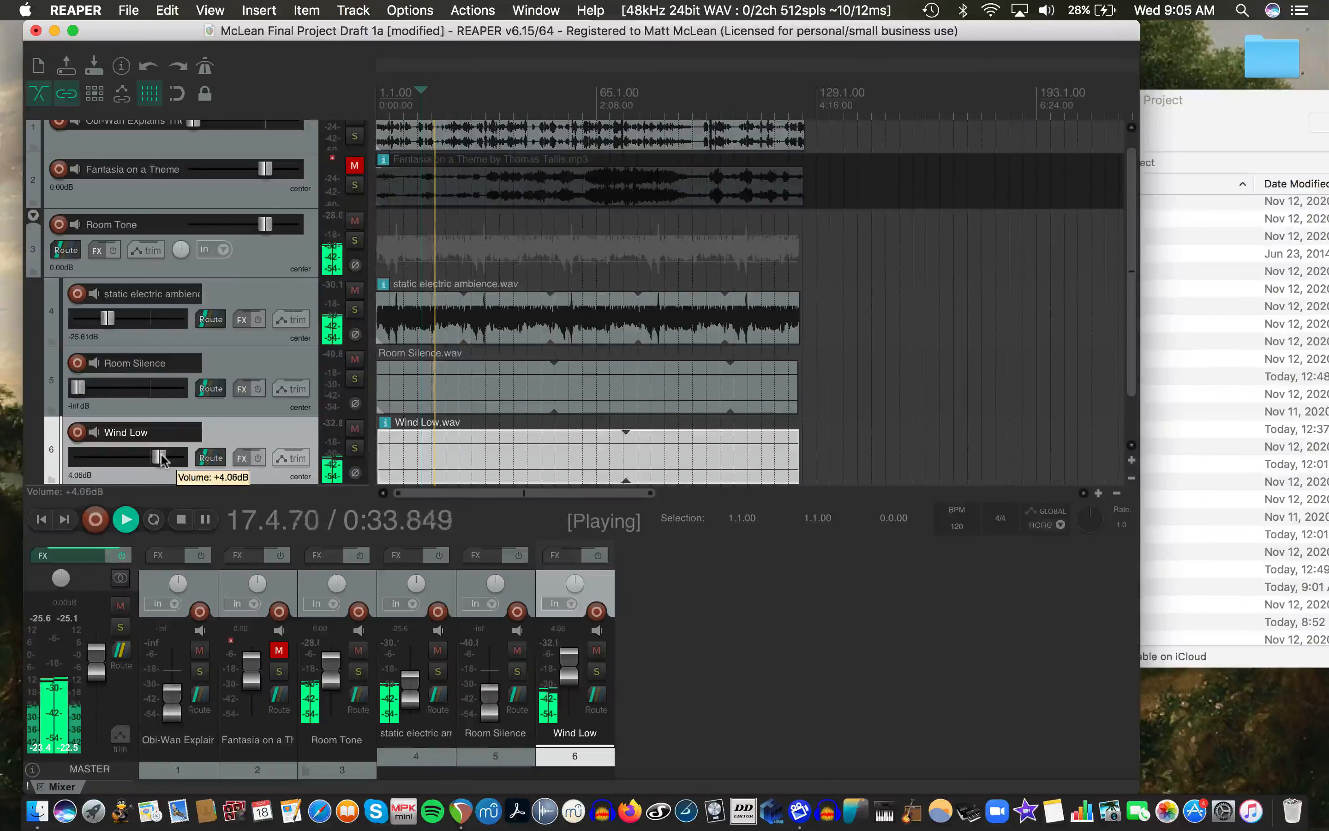
left_click_drag(78, 388, 145, 395)
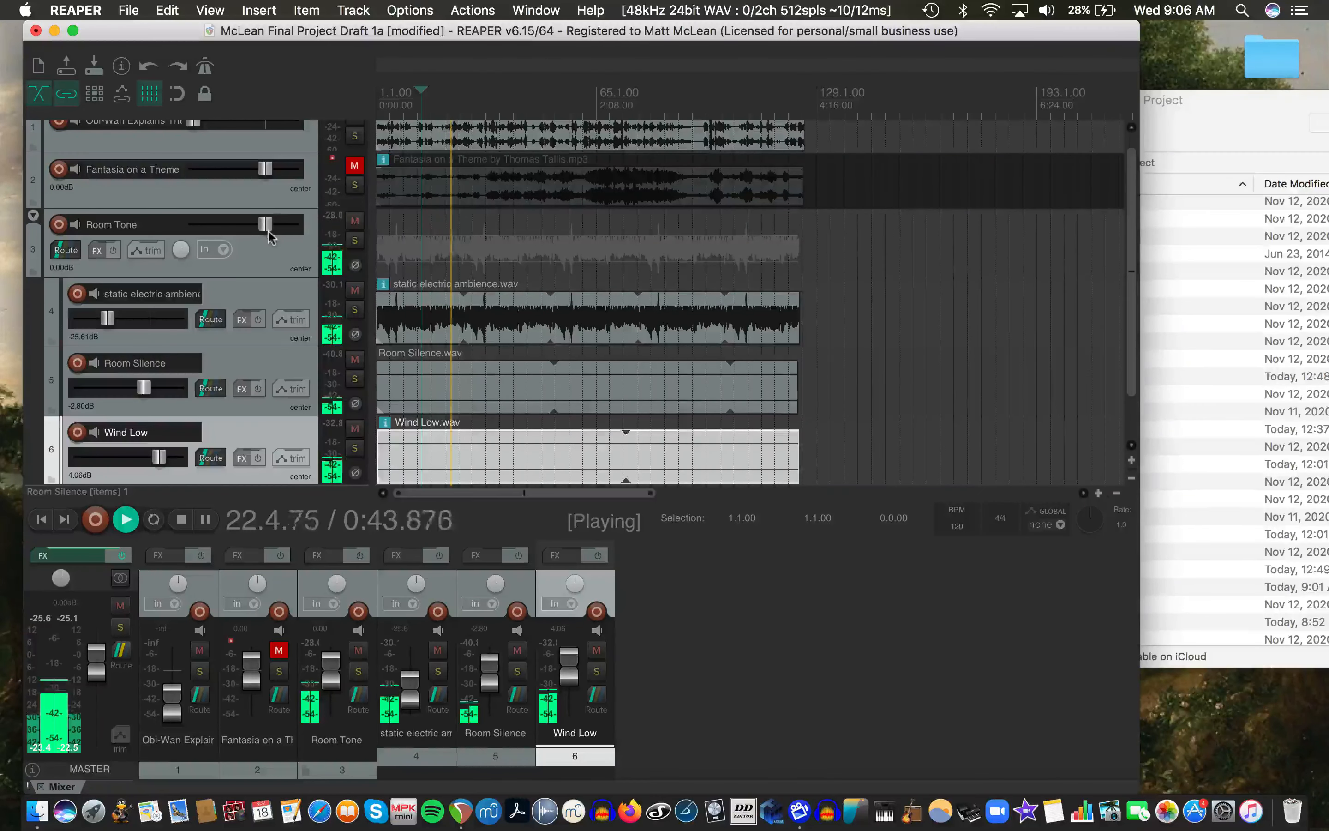
Lower the Room Tone folder track's overall volume slightly and play back the combined ambience
key("space")
mouse_move(268, 231)
left_mouse_down()
mouse_move(230, 231)
mouse_move(254, 231)
left_mouse_up()
key("space")
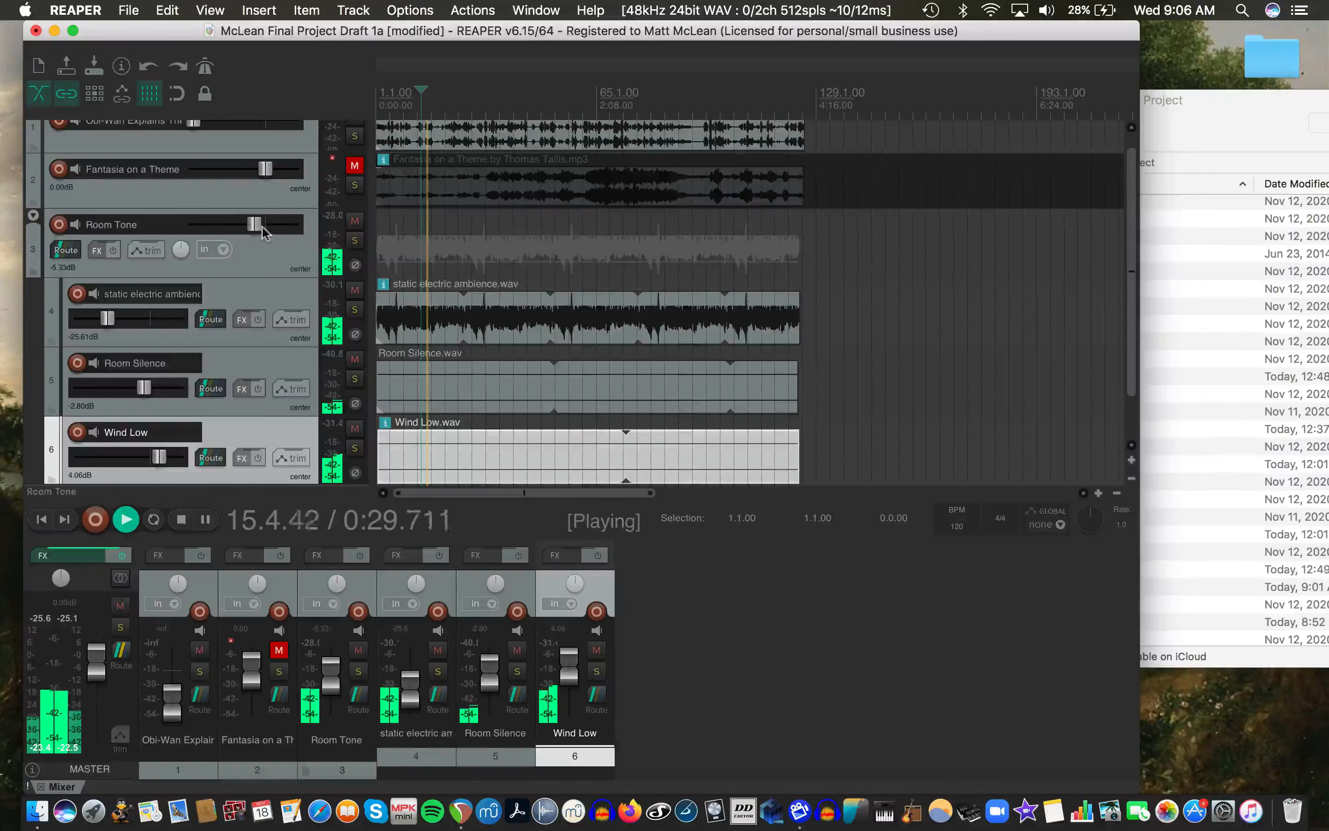
Unmute the Fantasia on a Theme track, raise the Room Tone folder to about -1.3 dB and play the mix with the video shown
left_click(349, 168)
left_click_drag(256, 228, 263, 228)
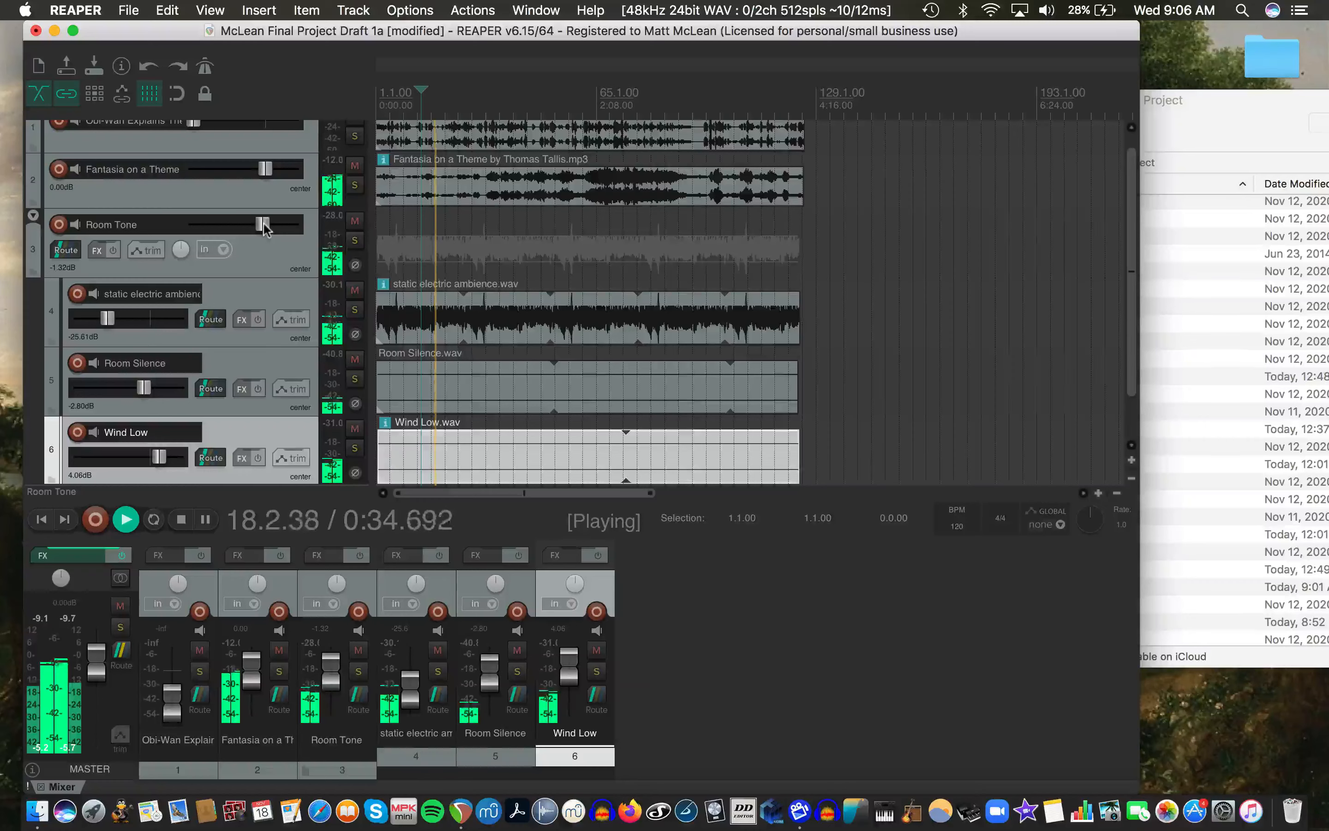
key("super+shift+v")
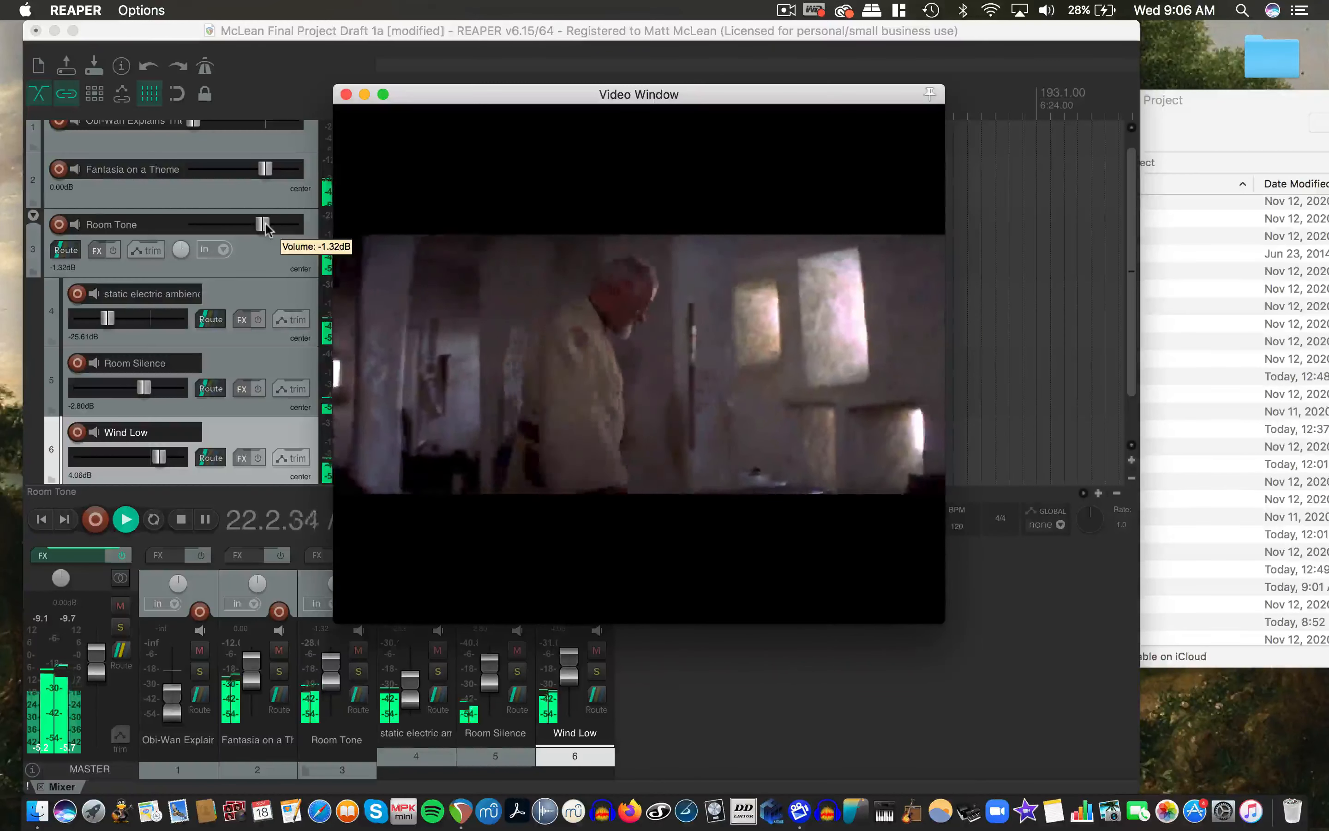
key("space")
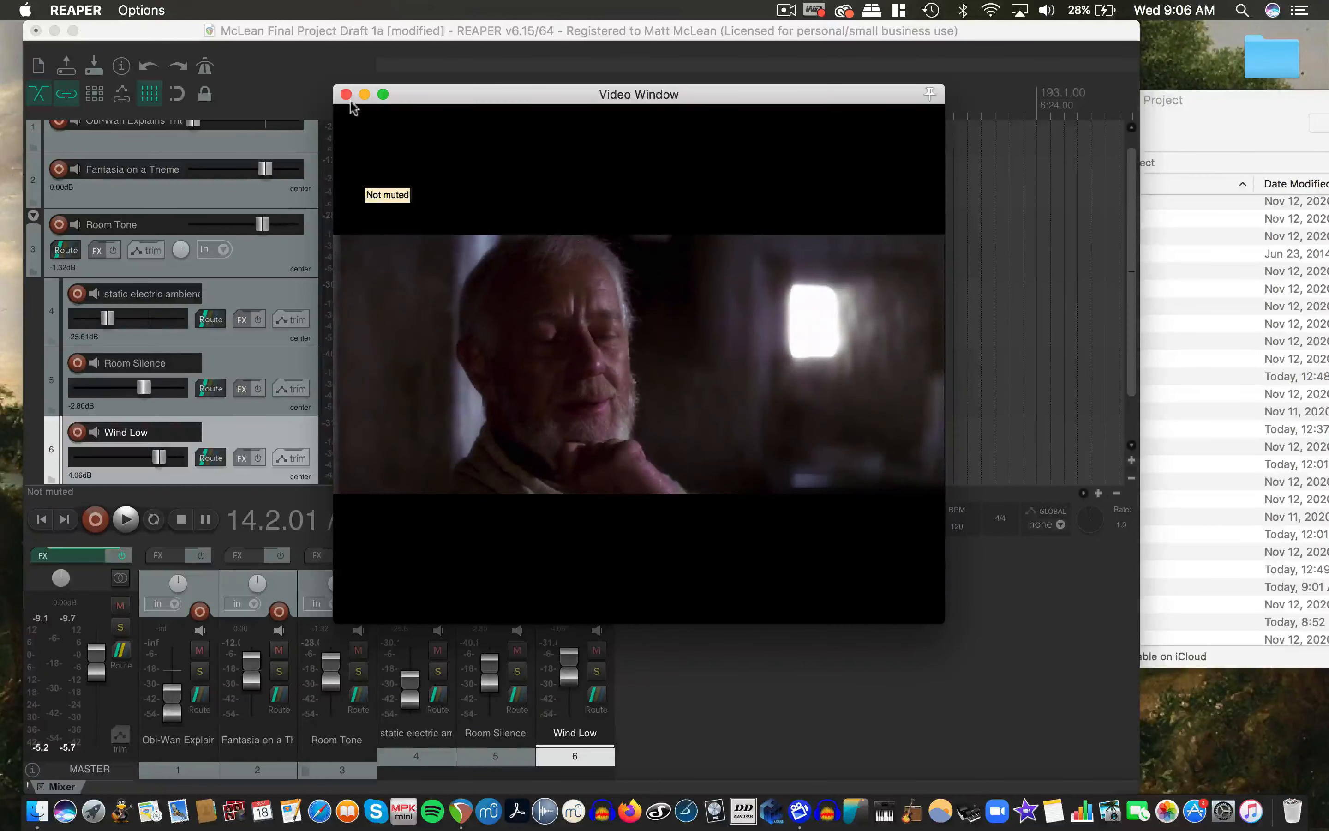
Shrink the heights of the three Room Tone subtracks, close the video display and move the Wind Low item earlier to about 1.1.85
left_click_drag(427, 98, 579, 266)
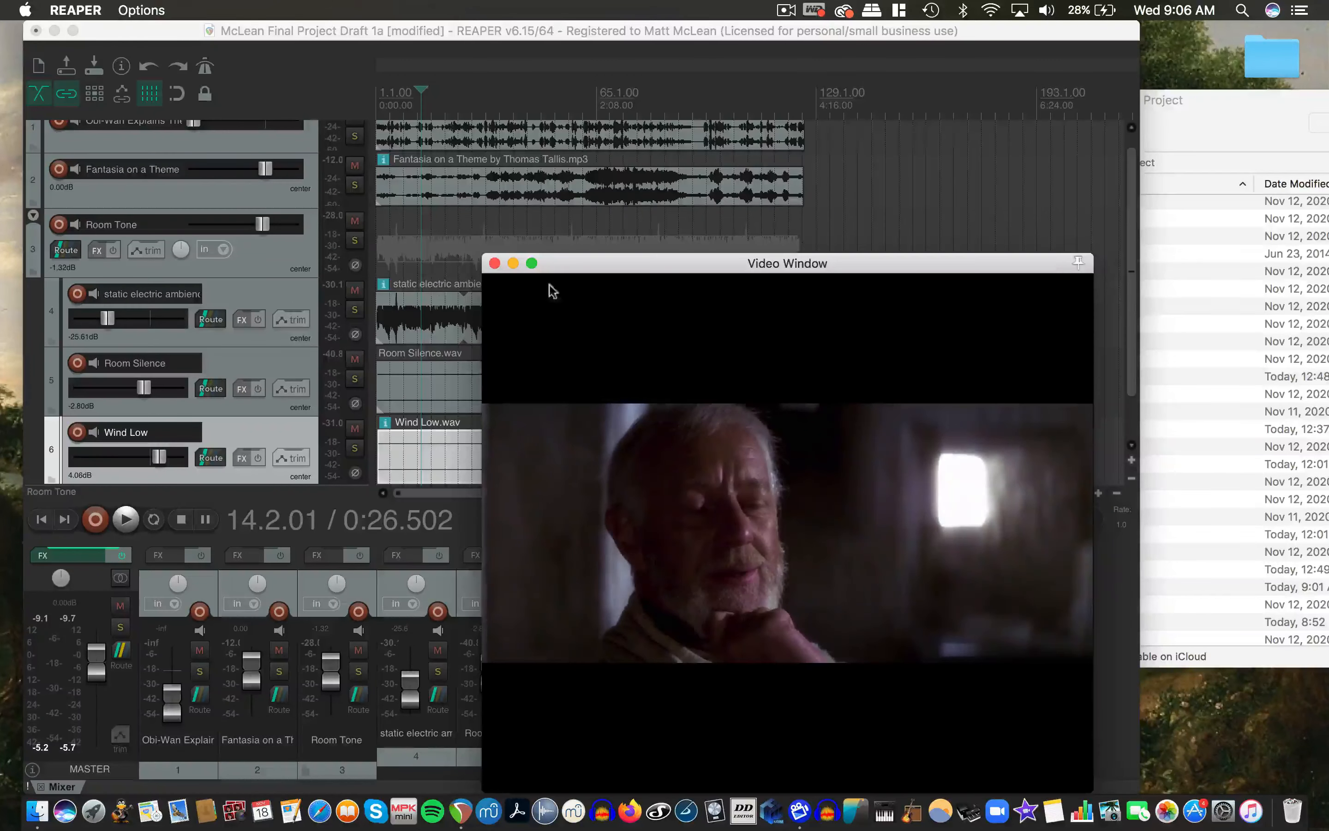
scroll(427, 279, "up", 5)
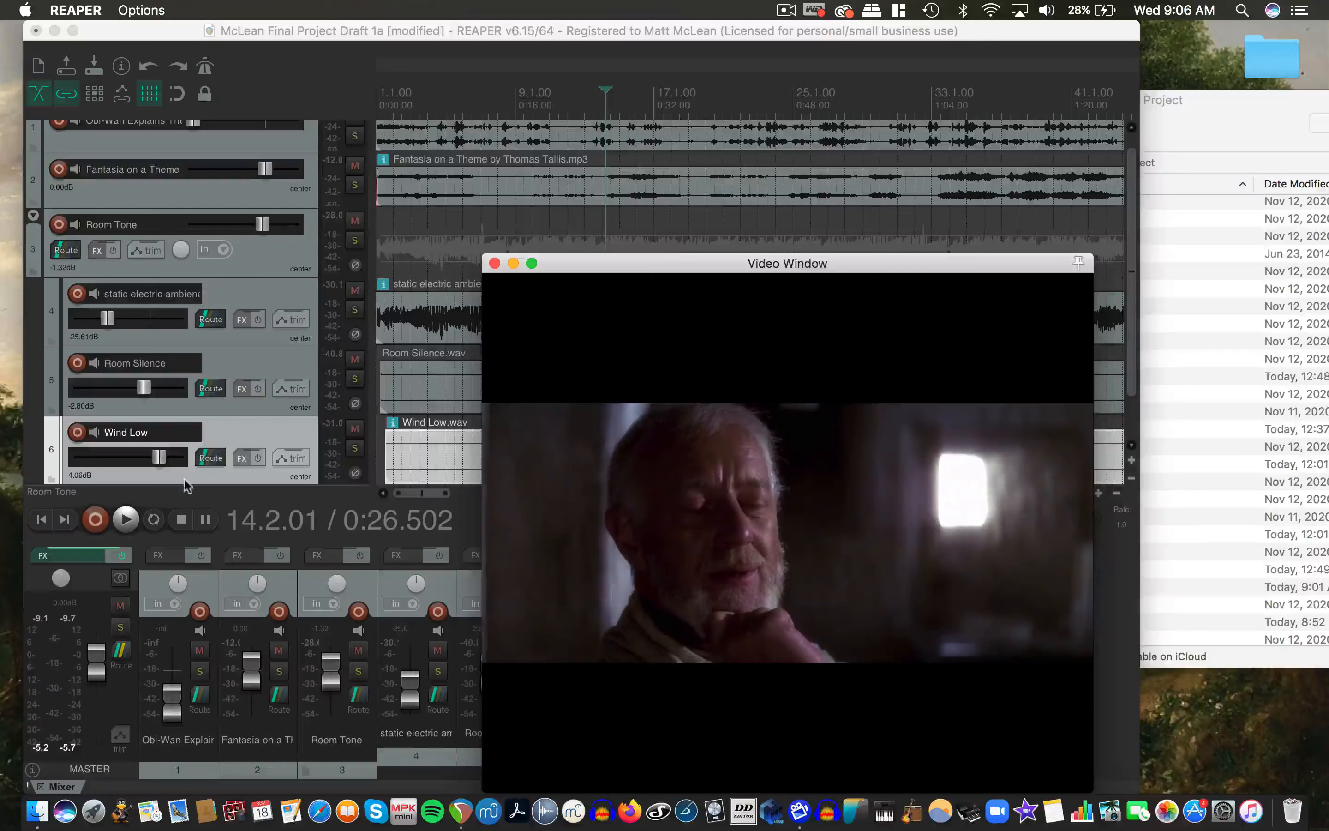
left_click_drag(184, 482, 193, 310)
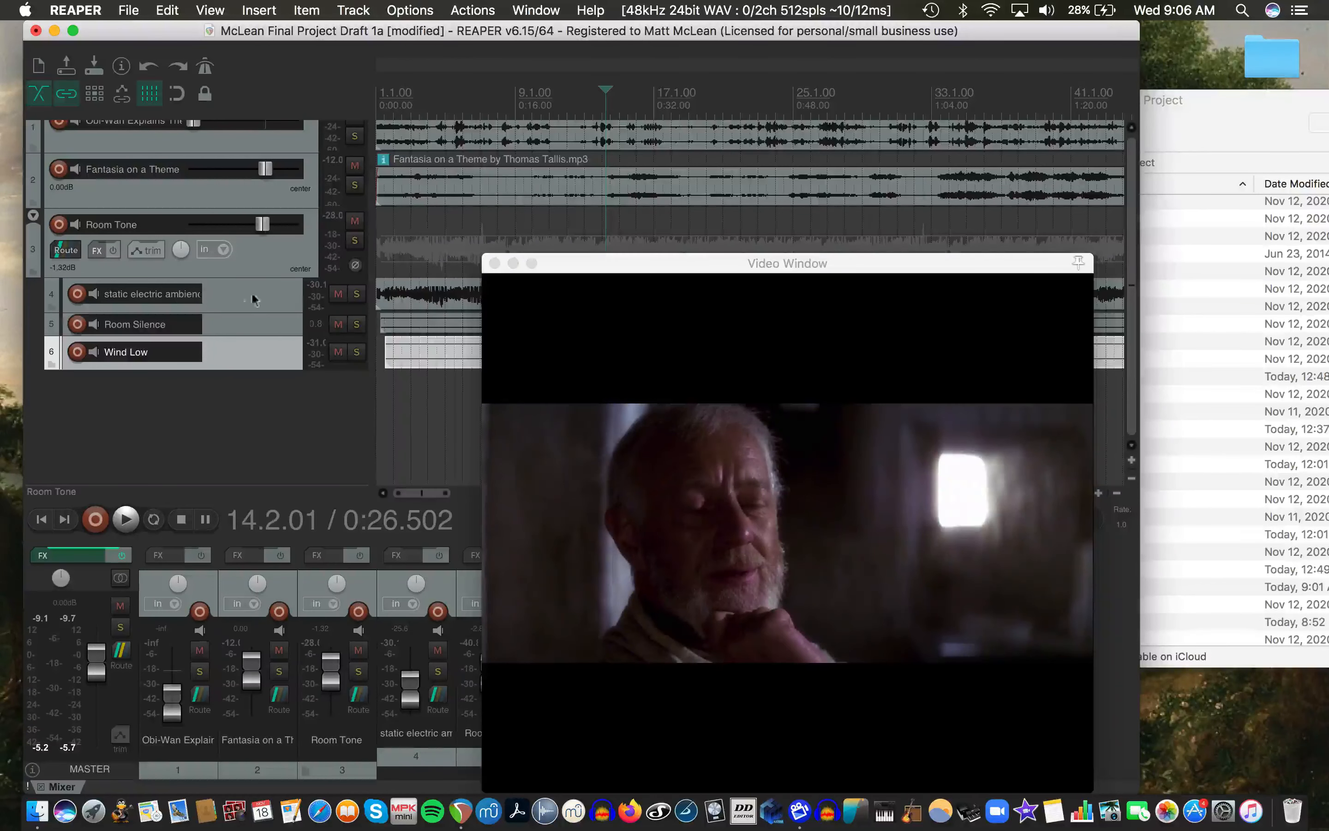
left_click(495, 263)
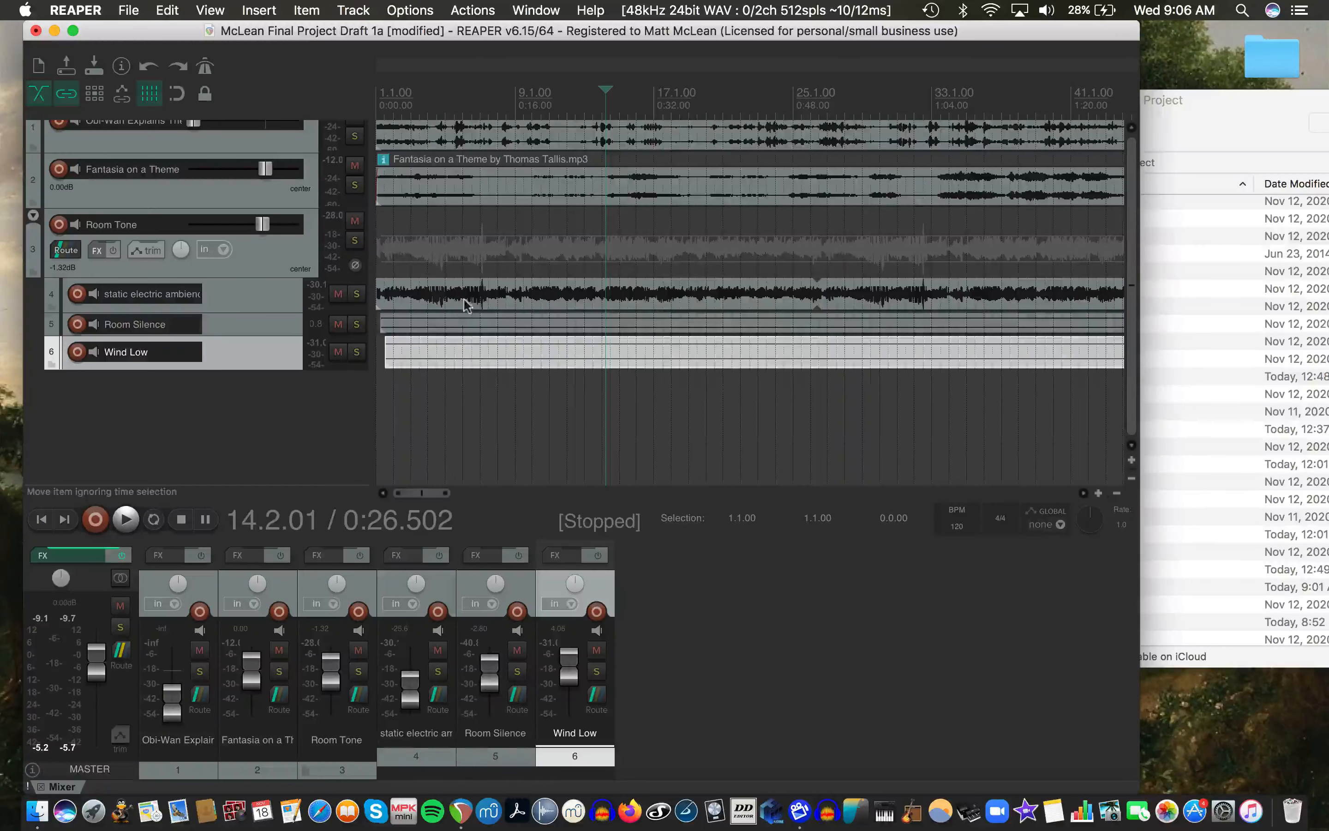
left_click_drag(454, 329, 440, 358)
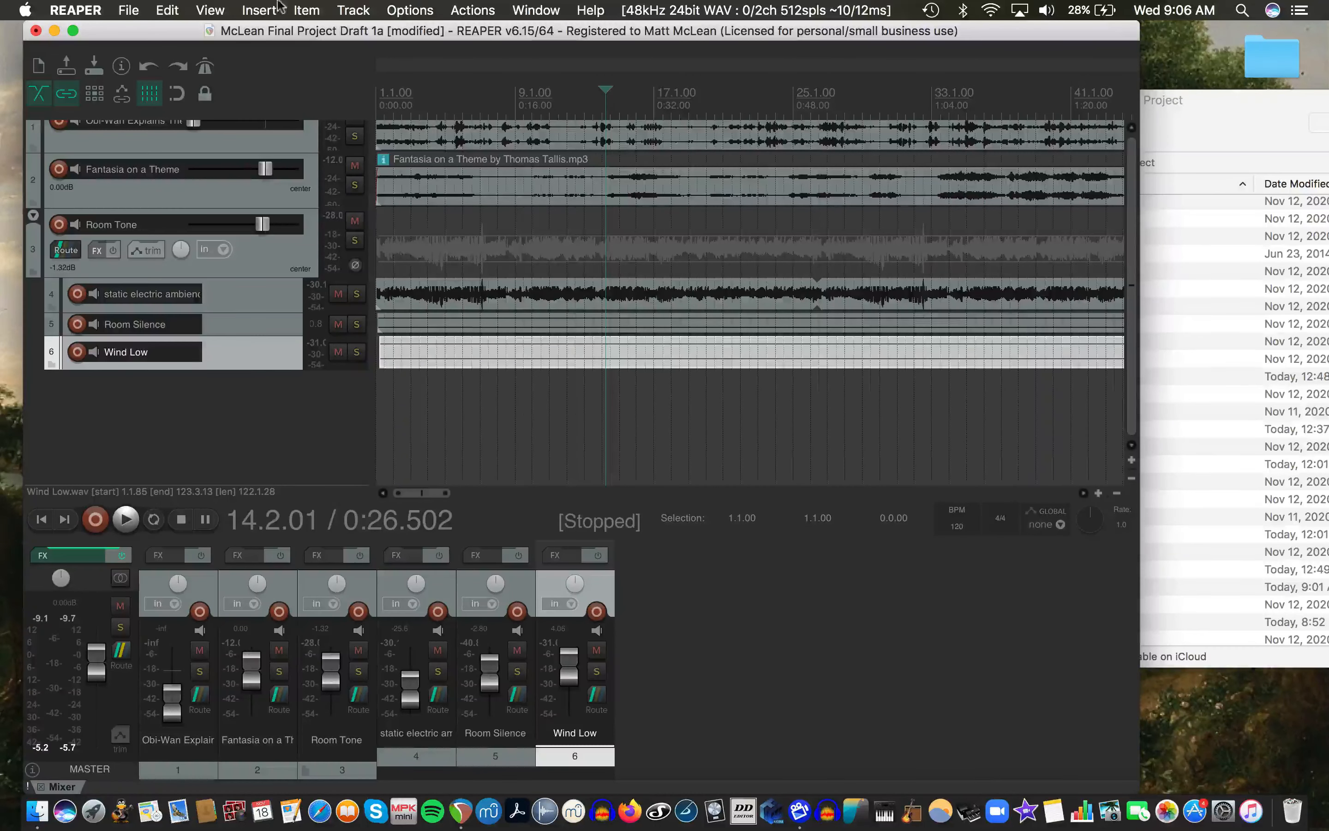
Insert a new track below Wind Low, take it out of the Room Tone folder and name it Foley
left_click(353, 10)
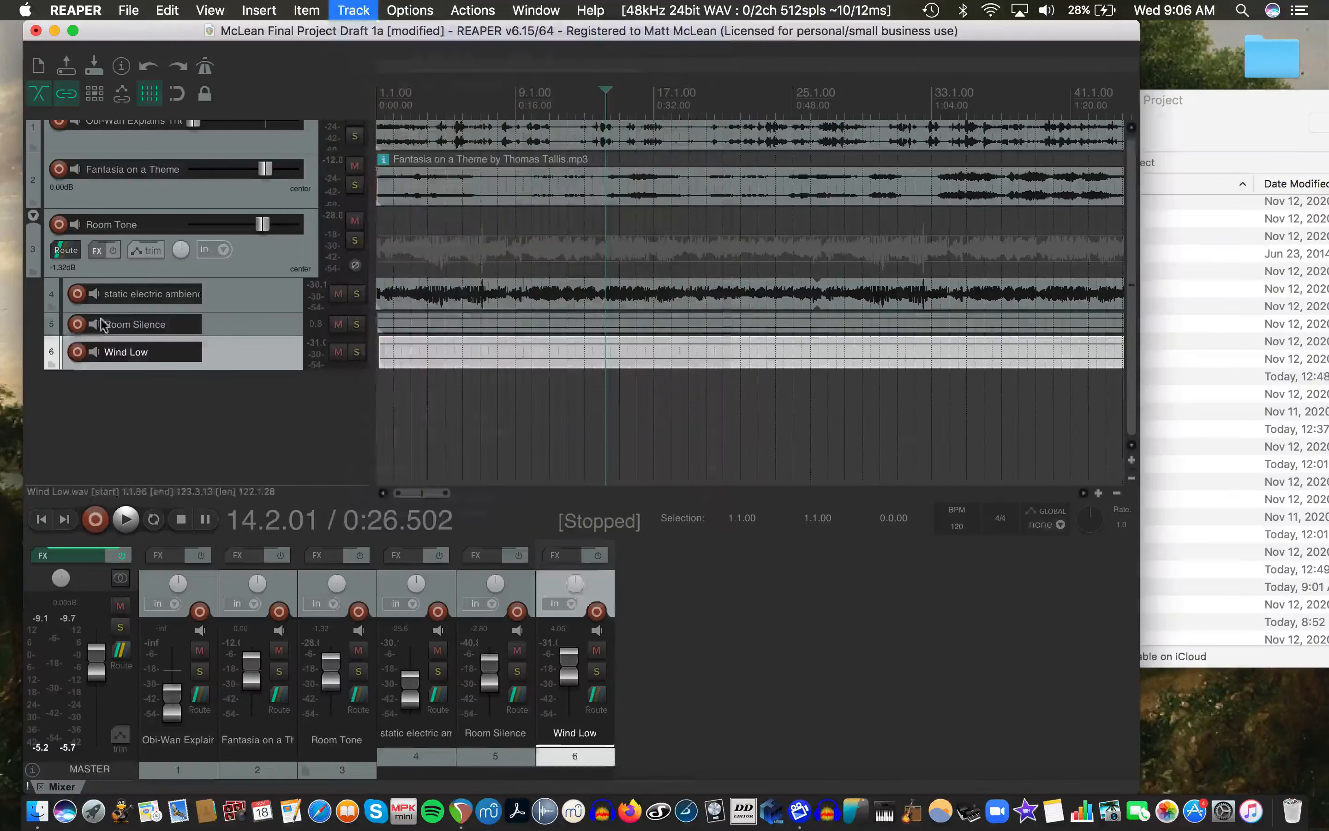
key("super+t")
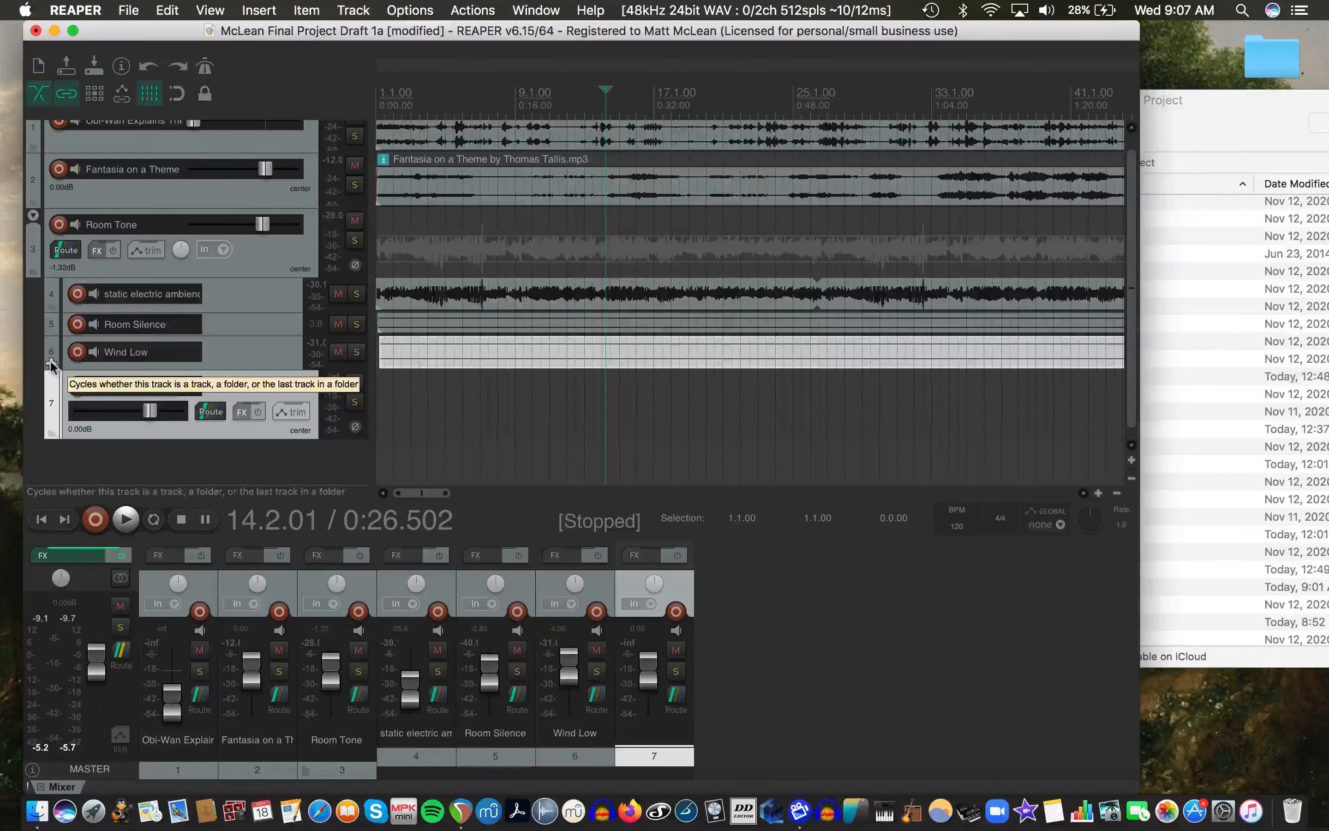
left_click(51, 362)
left_click(52, 363)
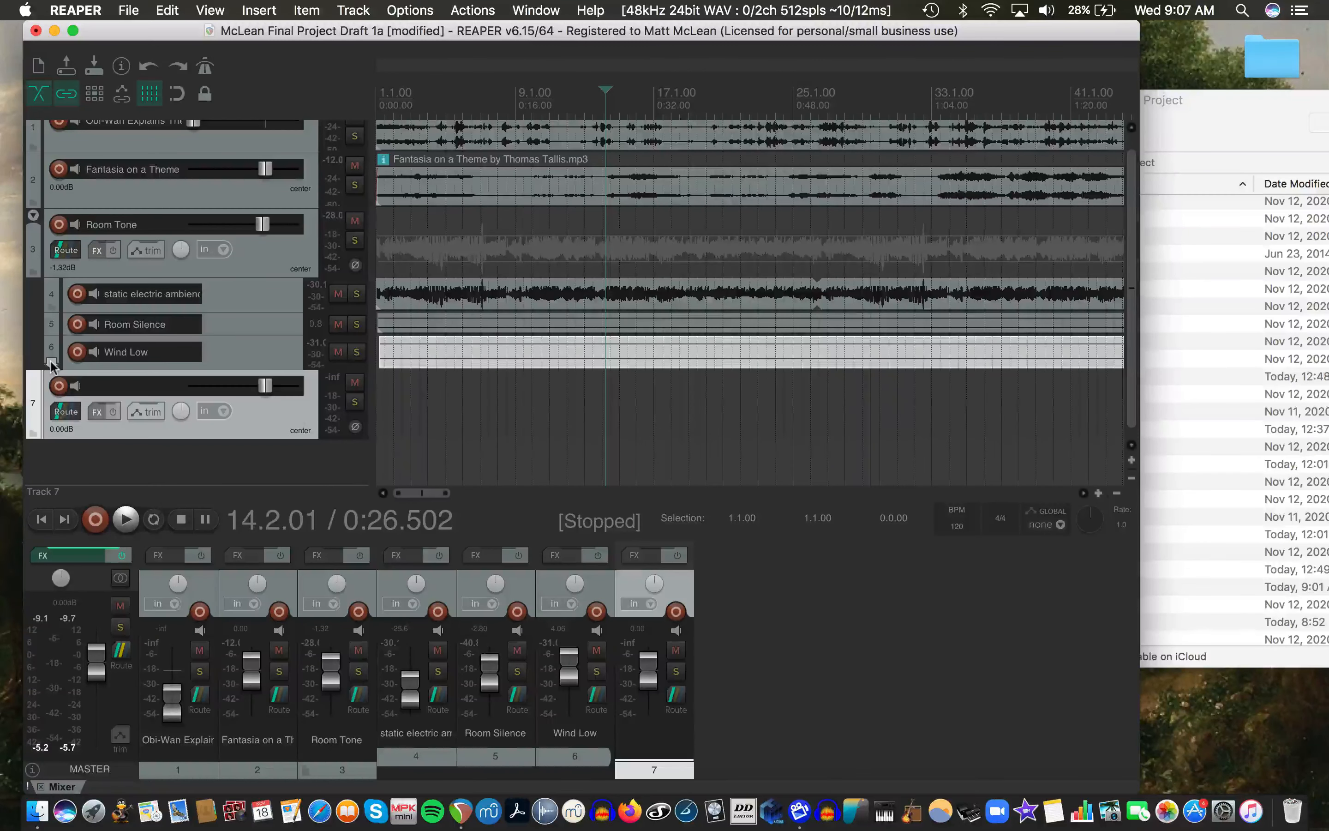
double_click(97, 391)
left_click(188, 453)
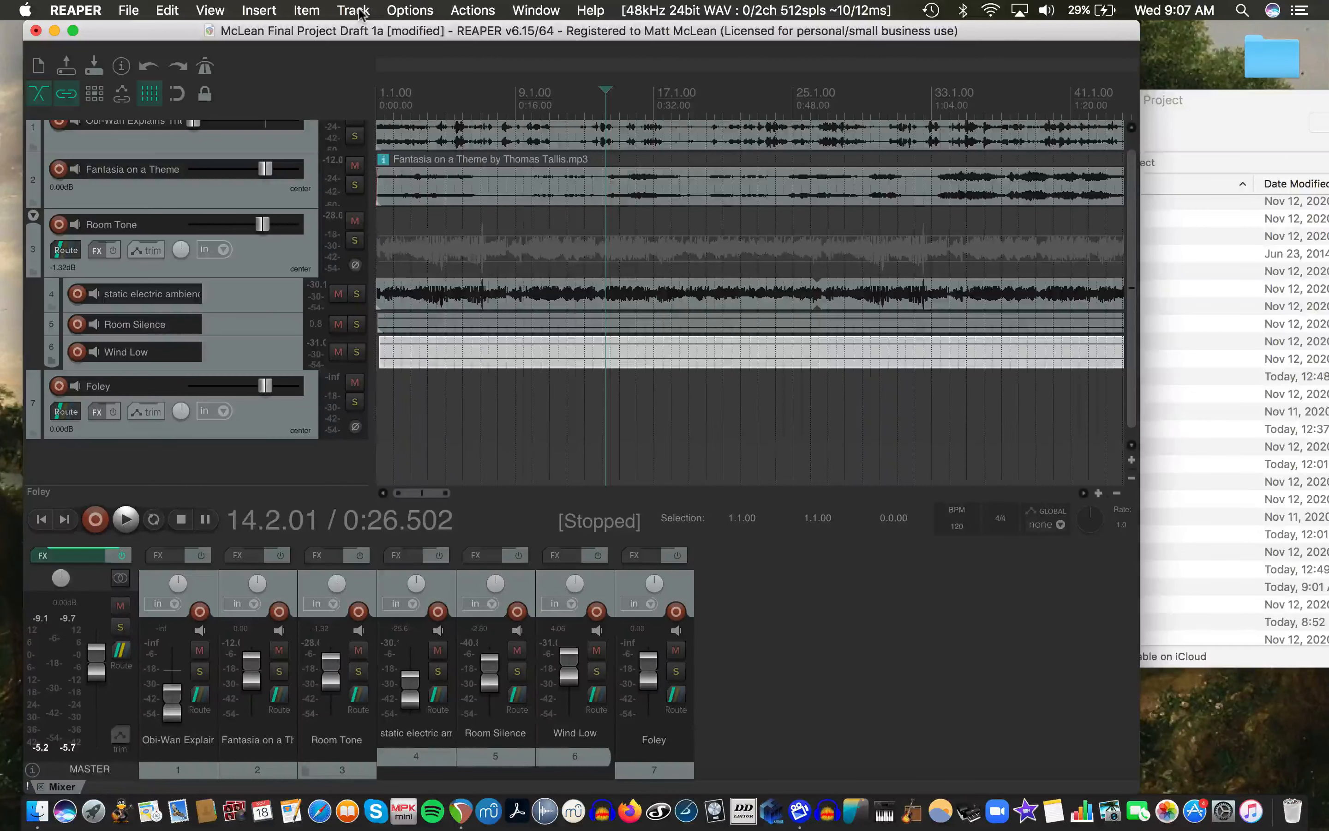
Make Foley a folder track containing two new empty subtracks
key("super+t")
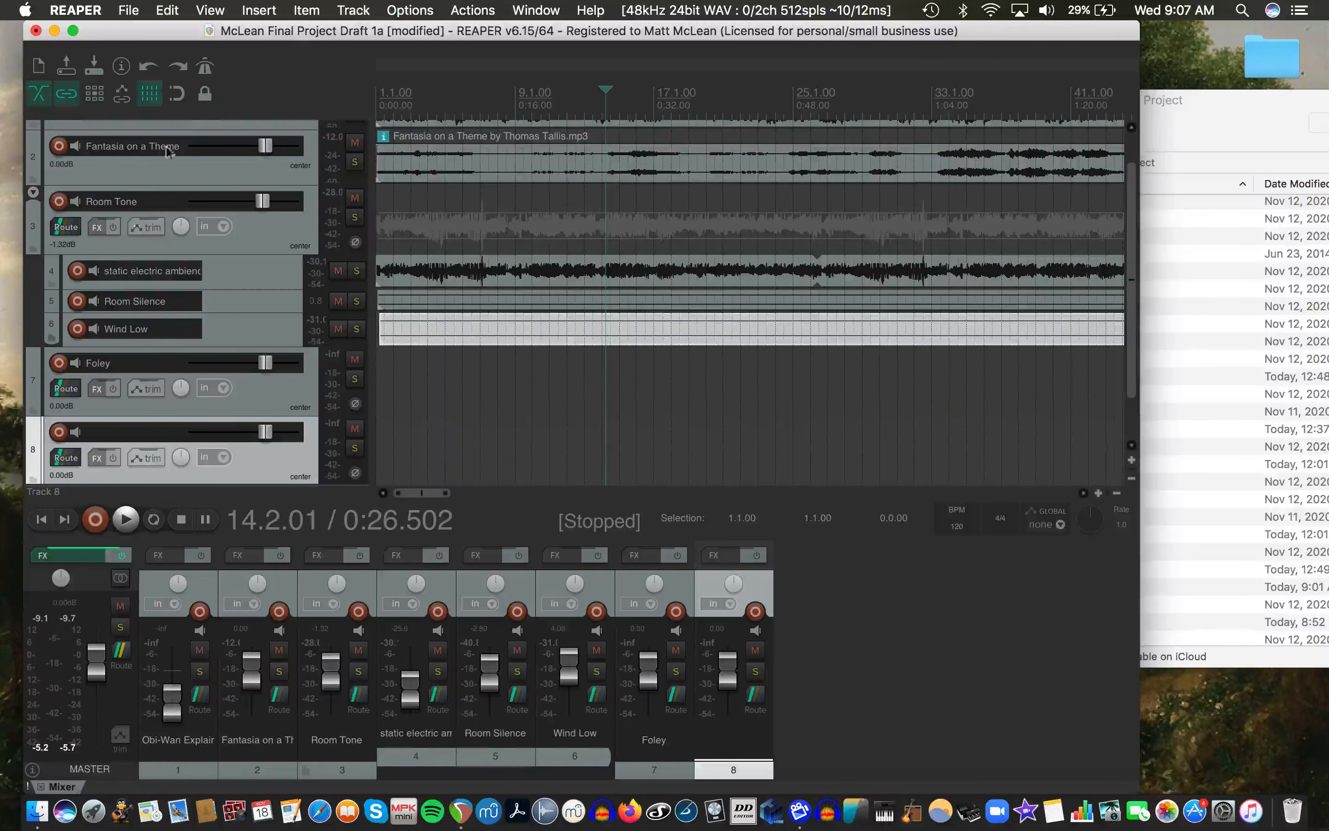
left_click(33, 411)
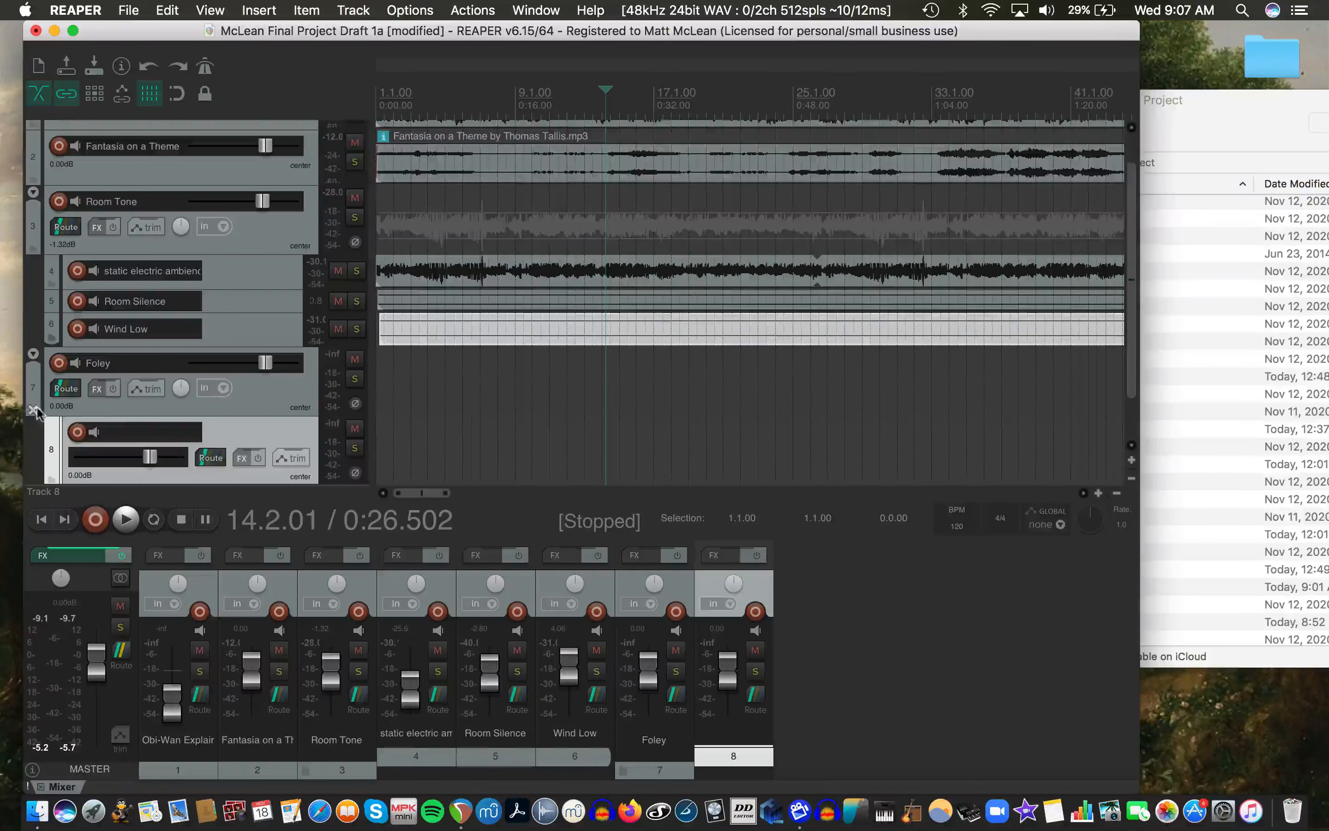
scroll(98, 405, "down", 2)
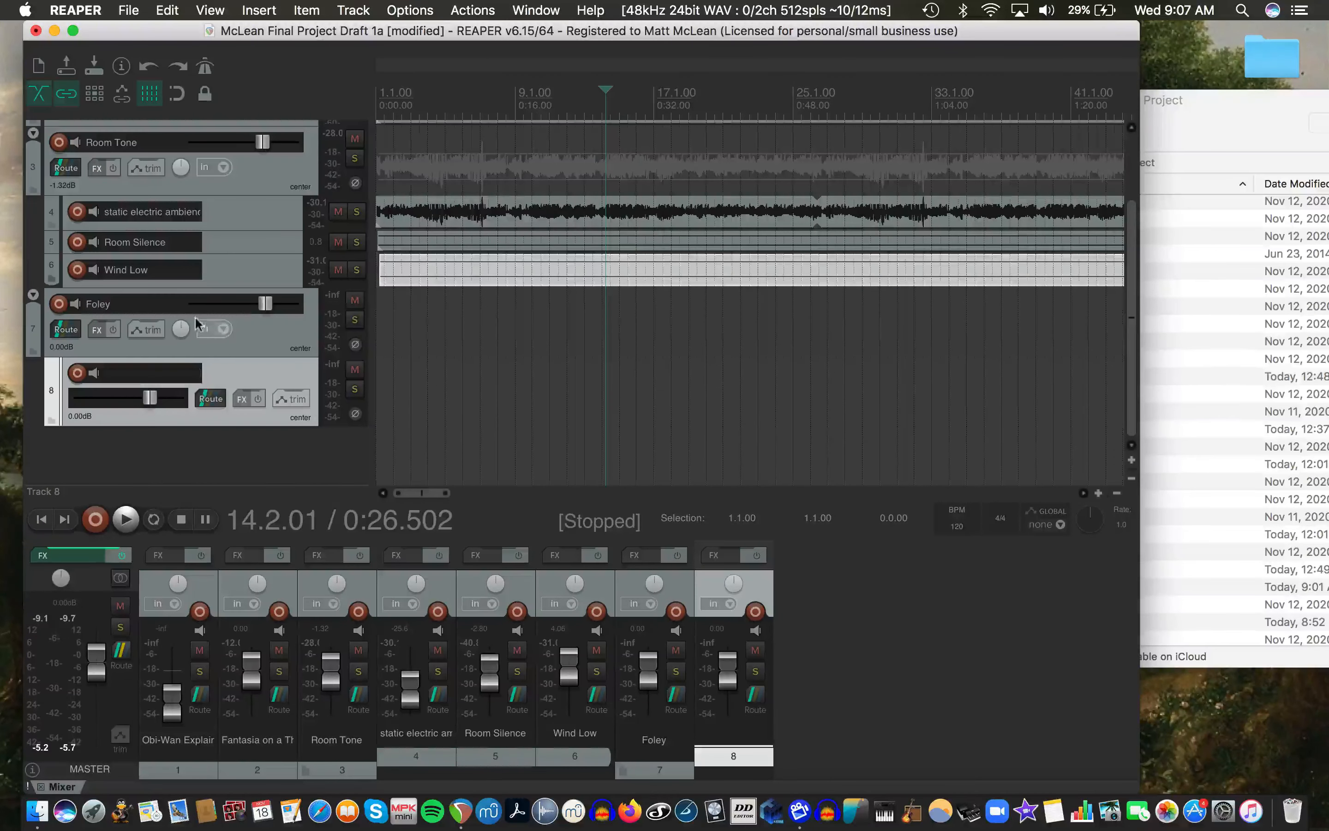
key("super+t")
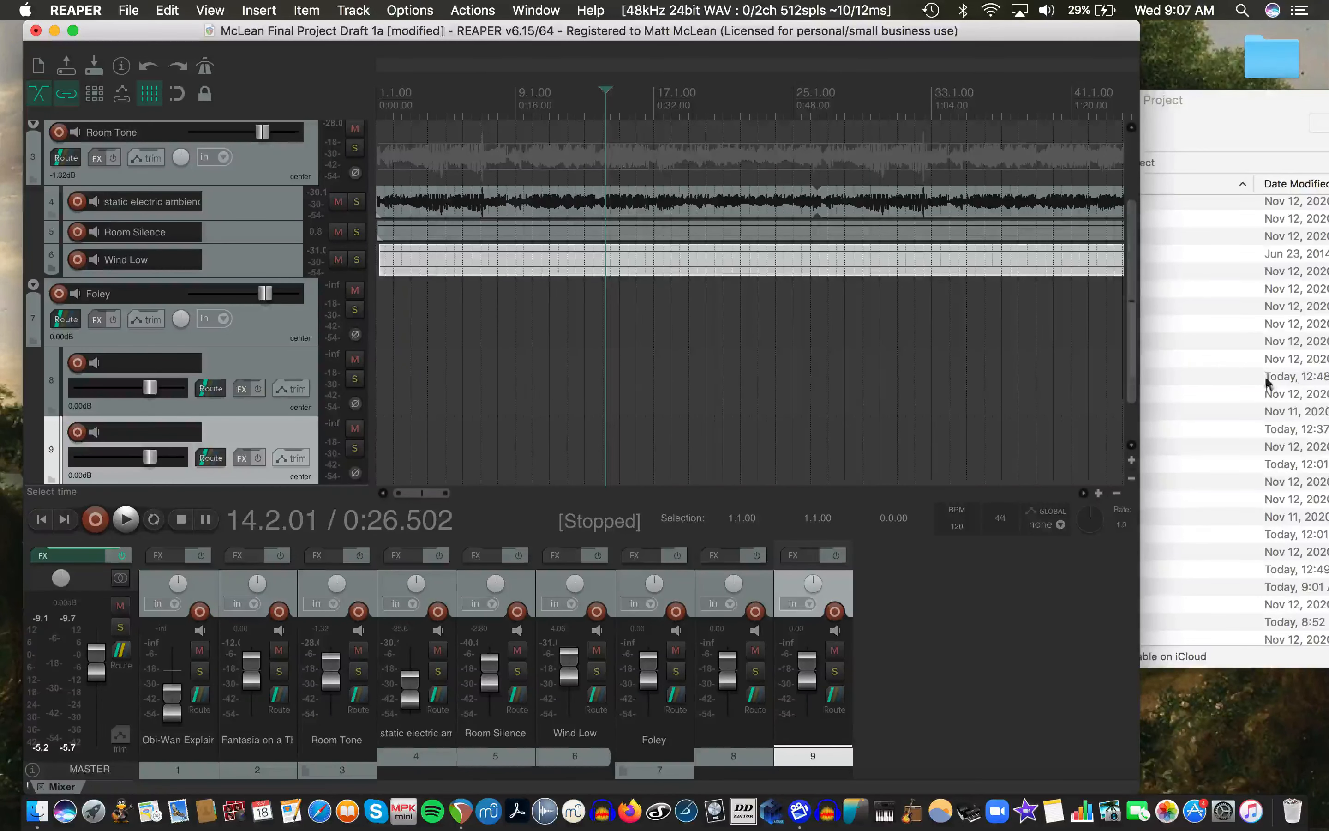
Import Obi Wan Footsteps.wav onto the first Foley subtrack and Subtle Cloth Moves.wav onto the second, both near the edit cursor
left_click(1240, 398)
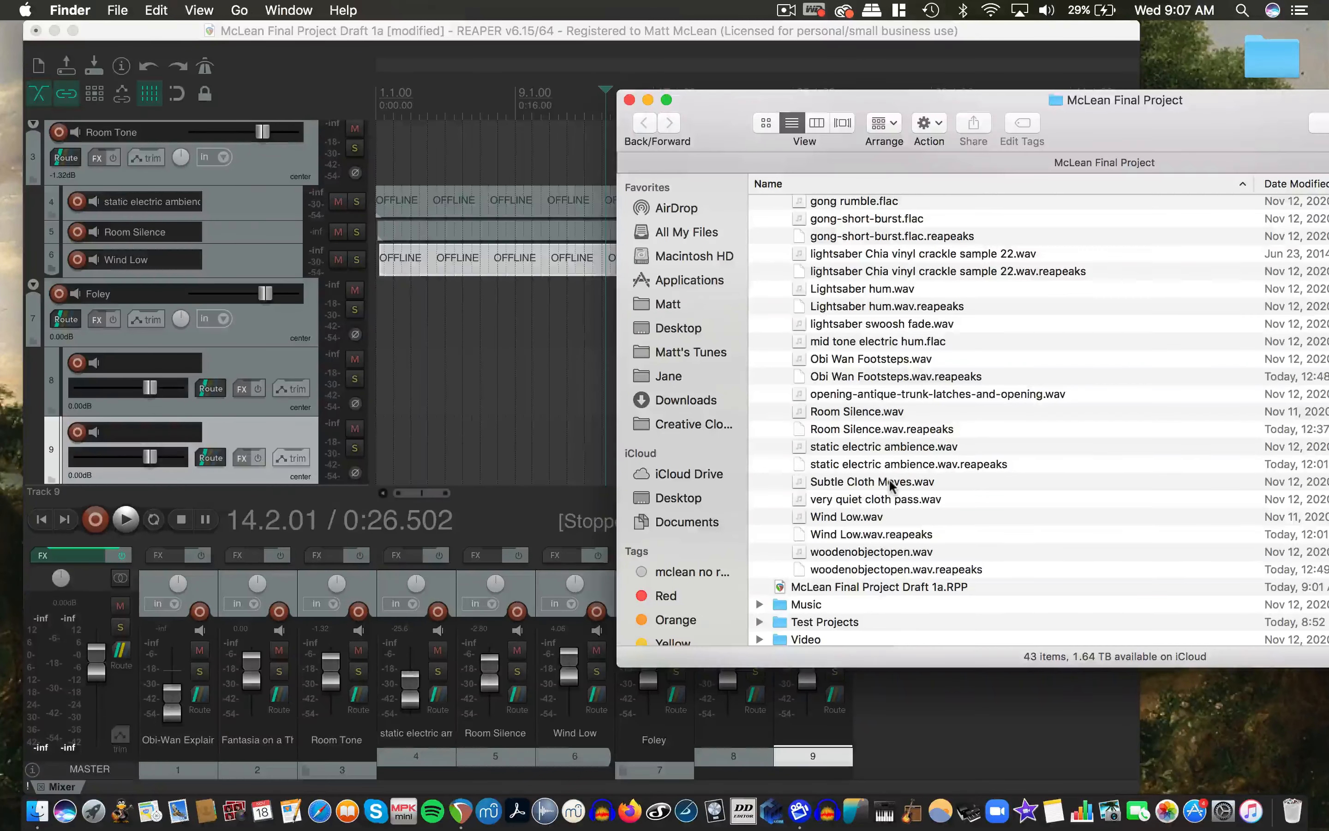
left_click_drag(890, 484, 601, 444)
left_click(1176, 403)
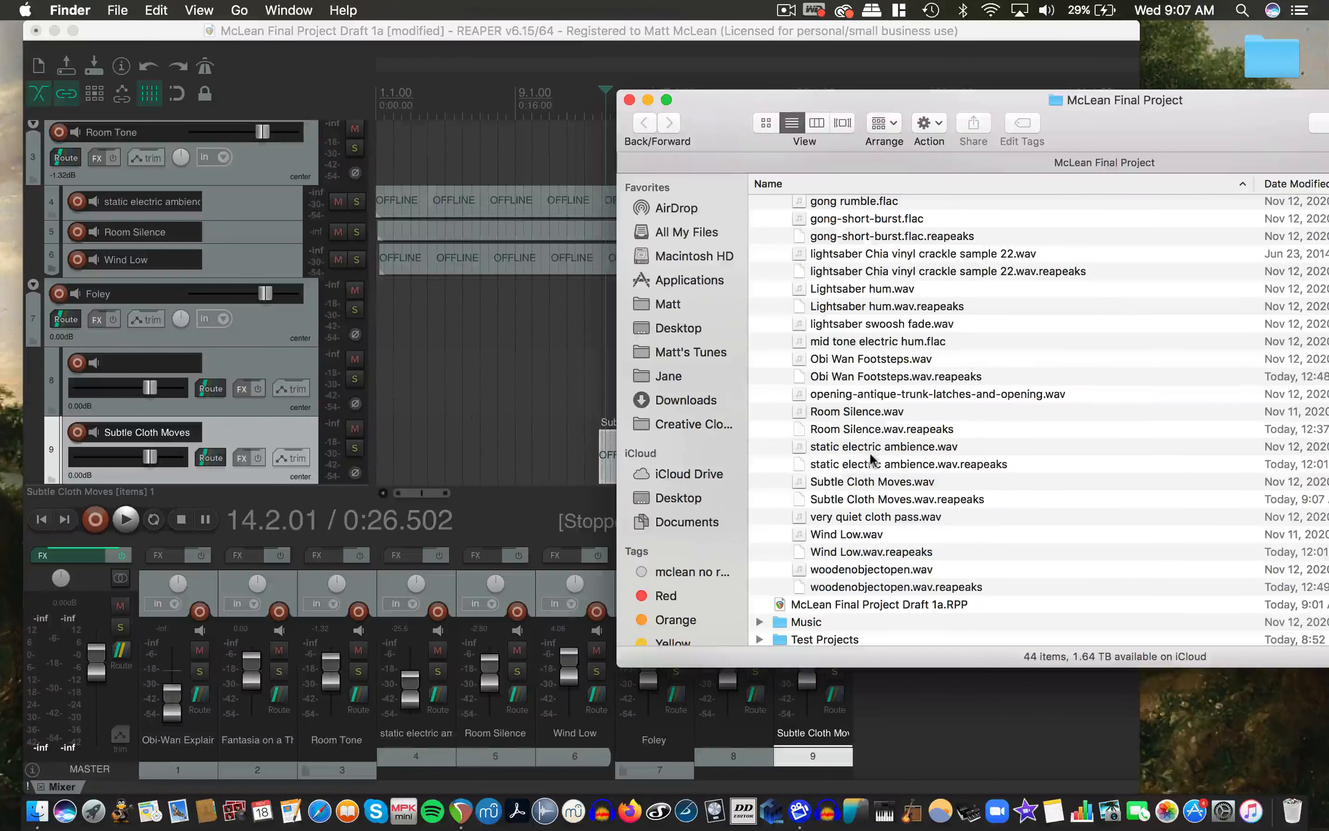
left_click_drag(863, 357, 595, 387)
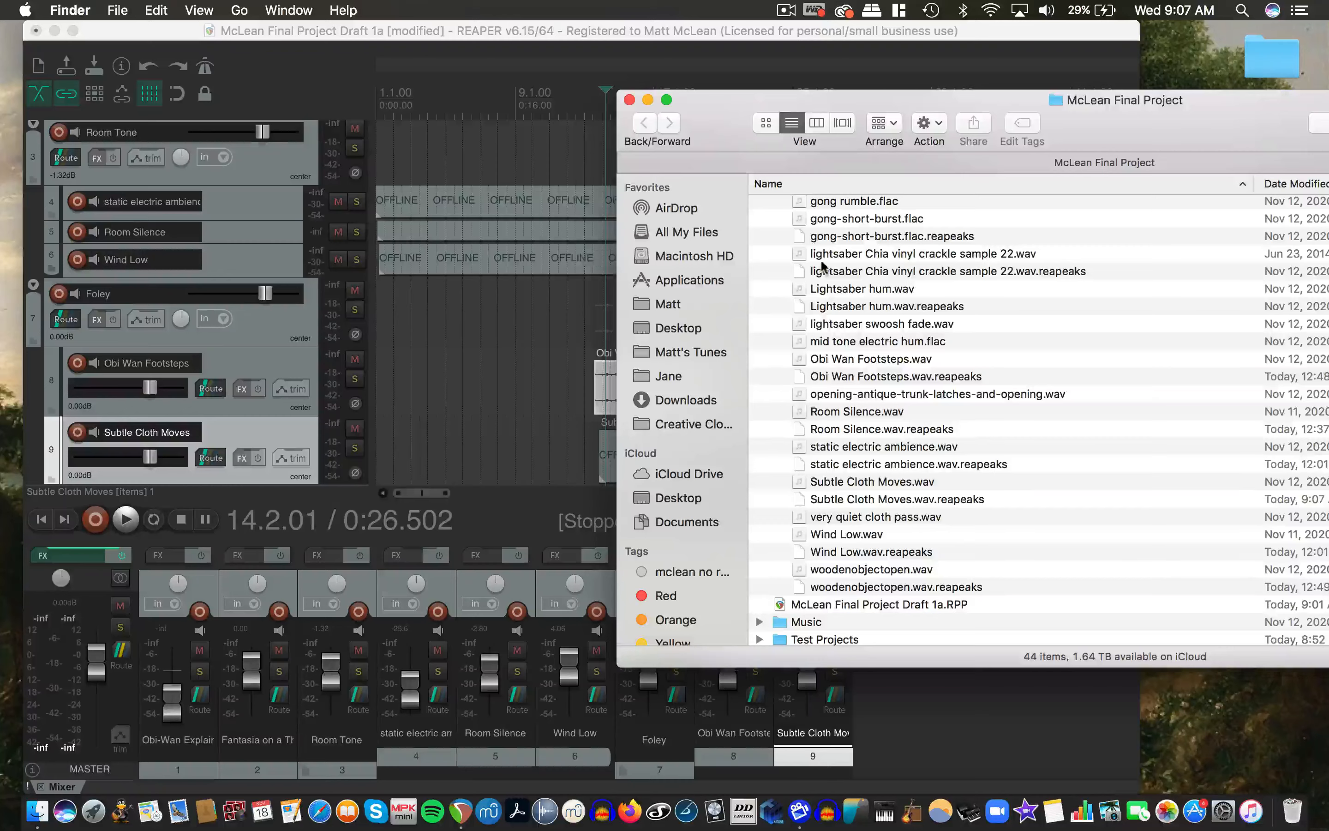
Insert a third empty subtrack in the Foley folder, below Subtle Cloth Moves
left_click_drag(707, 141, 730, 138)
scroll(204, 439, "down", 3)
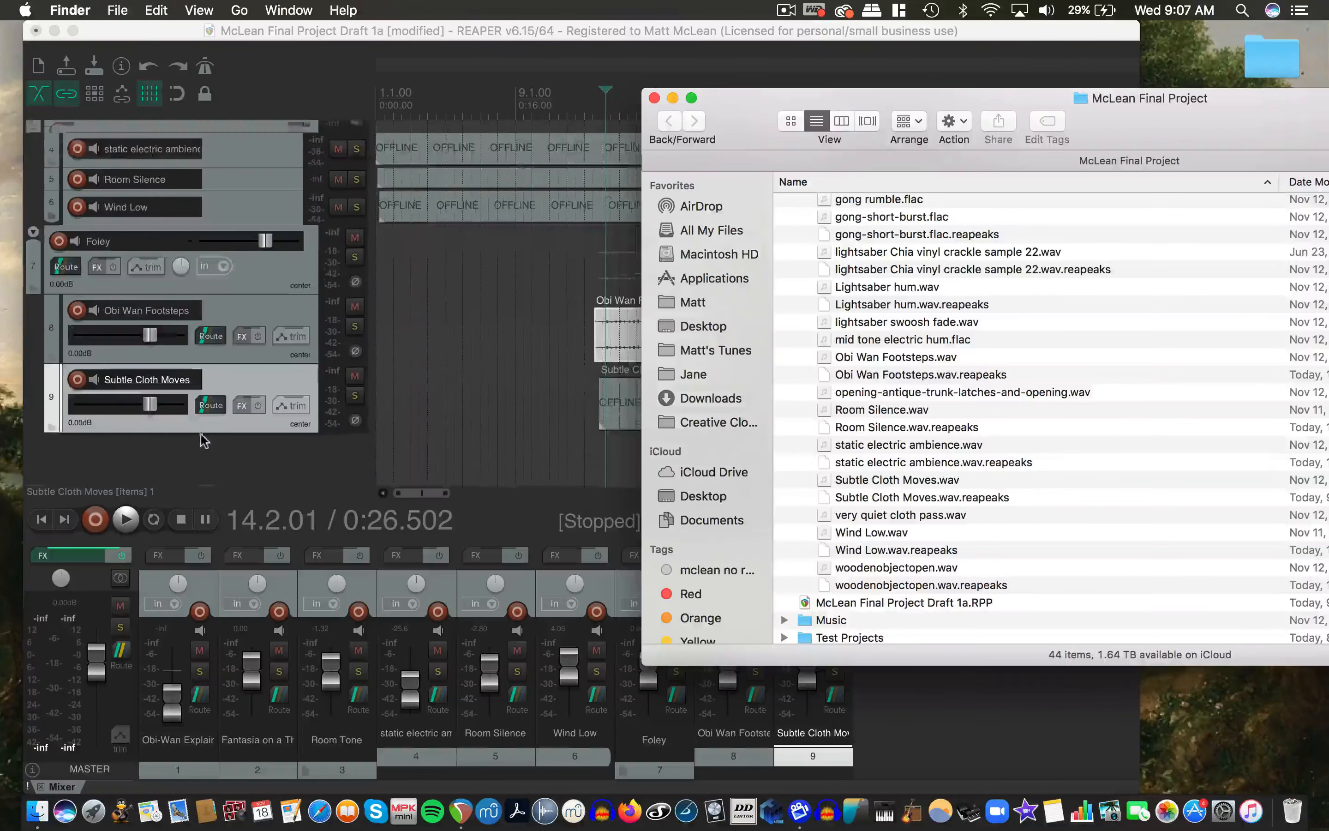
left_click(200, 440)
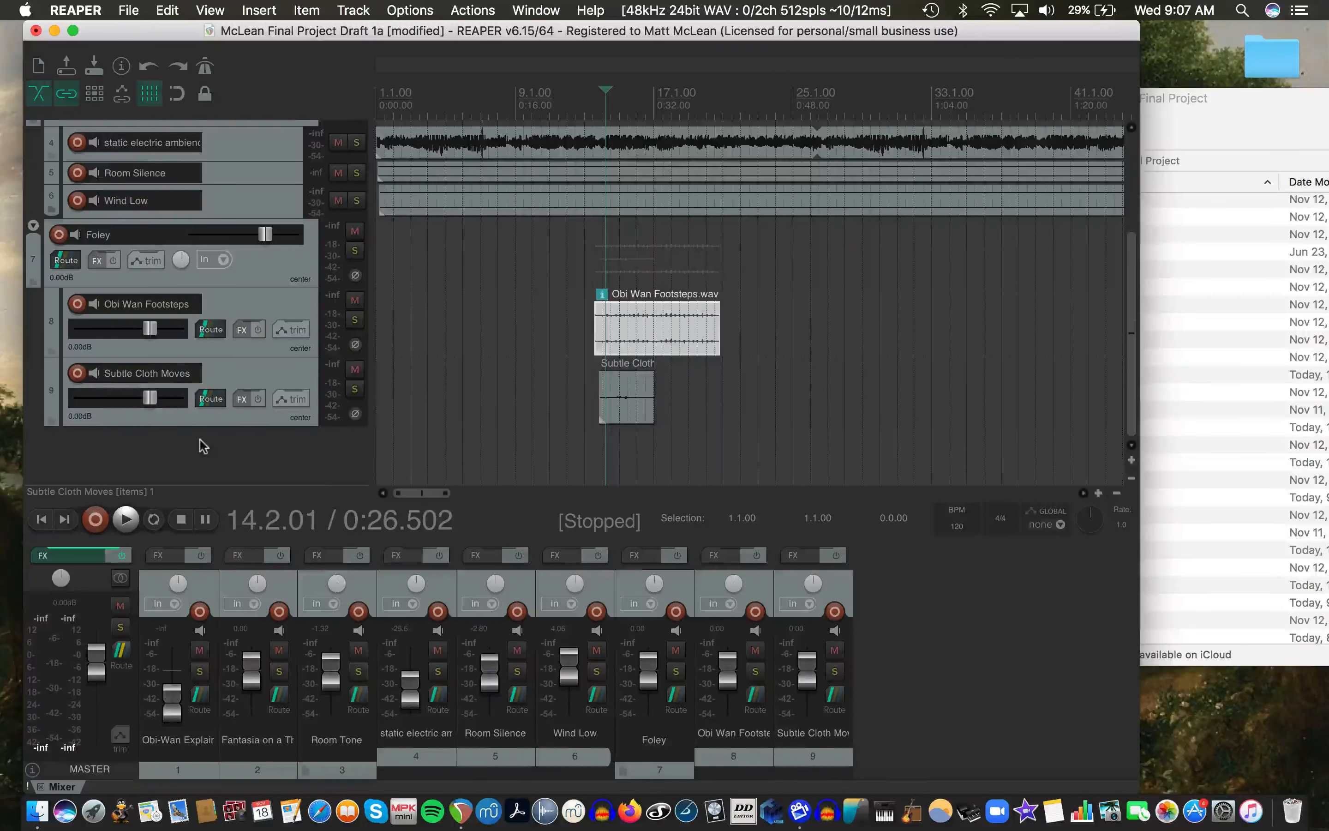
double_click(200, 440)
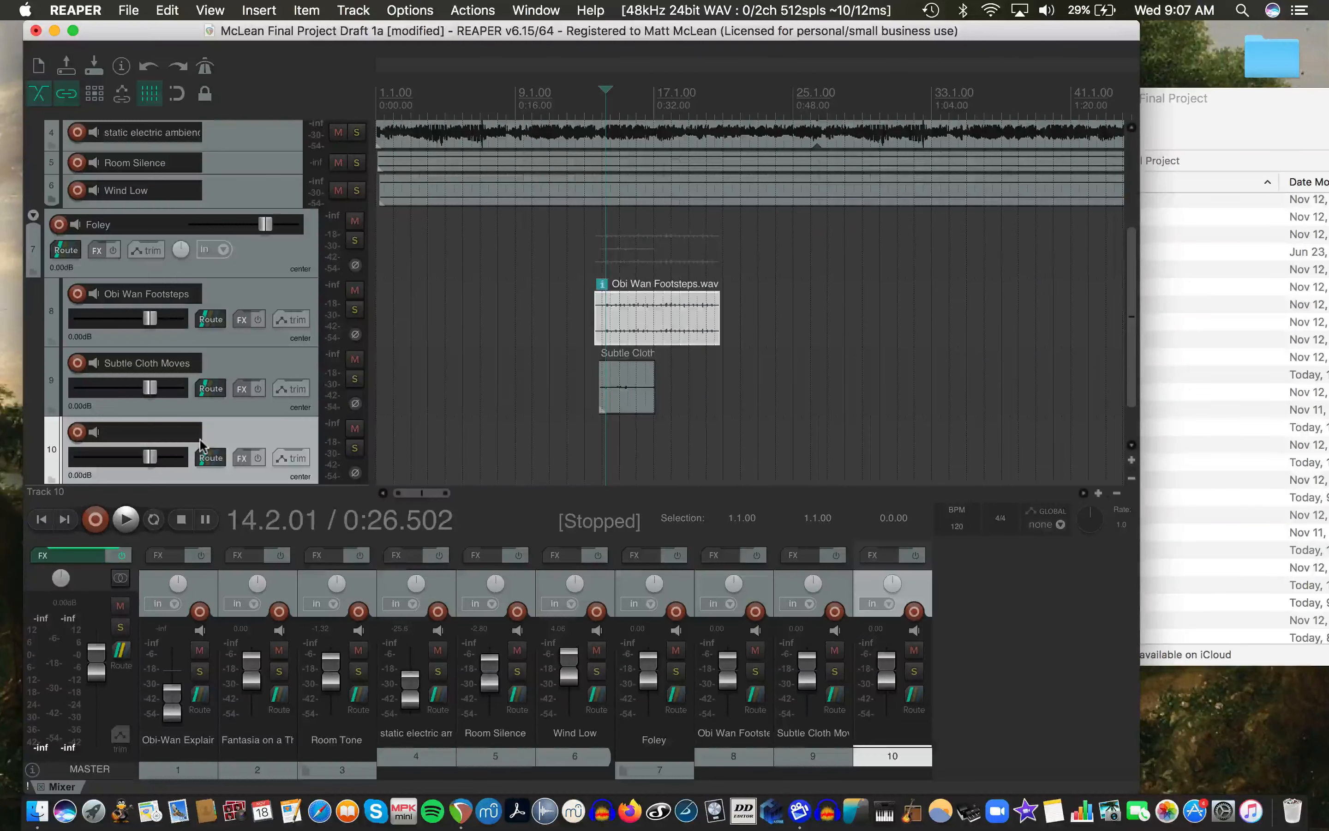
left_click(1171, 429)
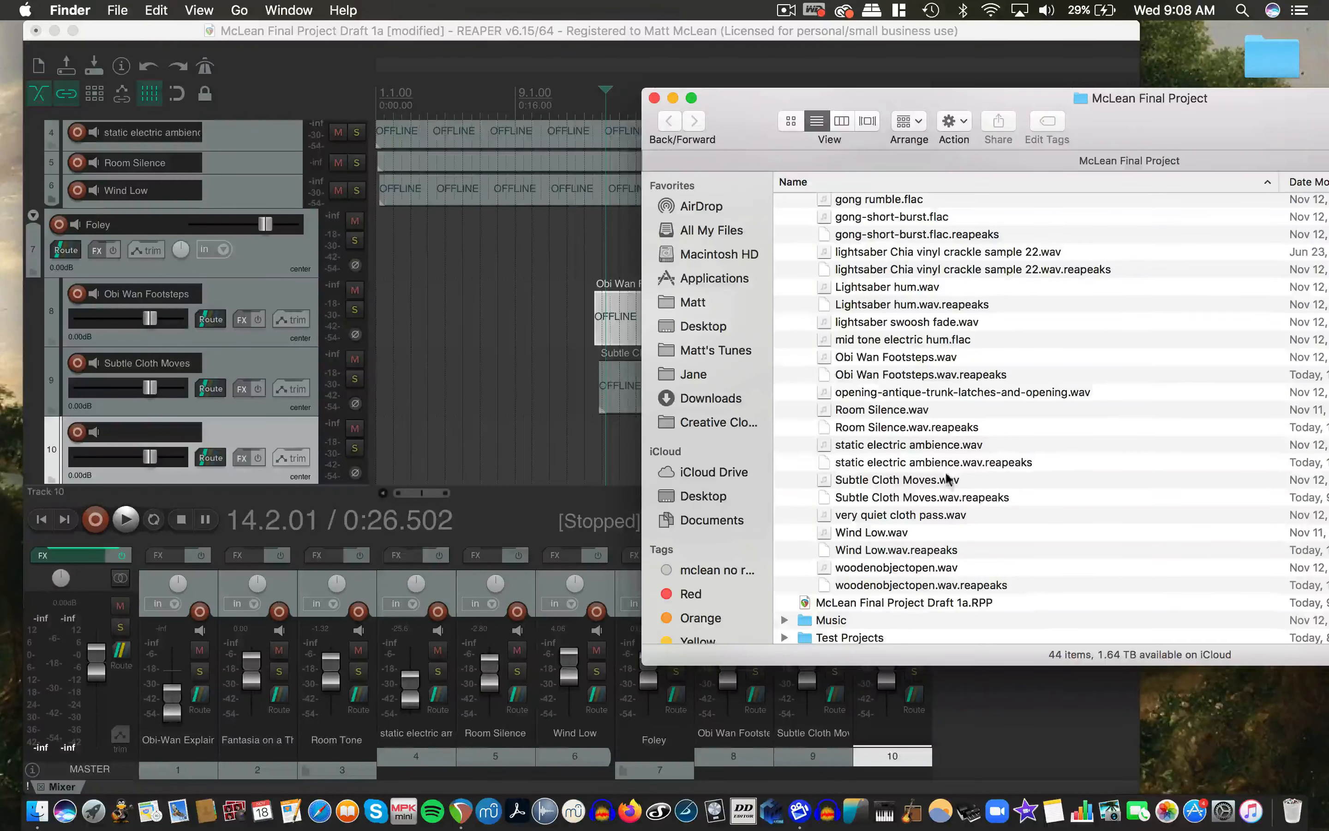
left_click_drag(905, 585, 604, 442)
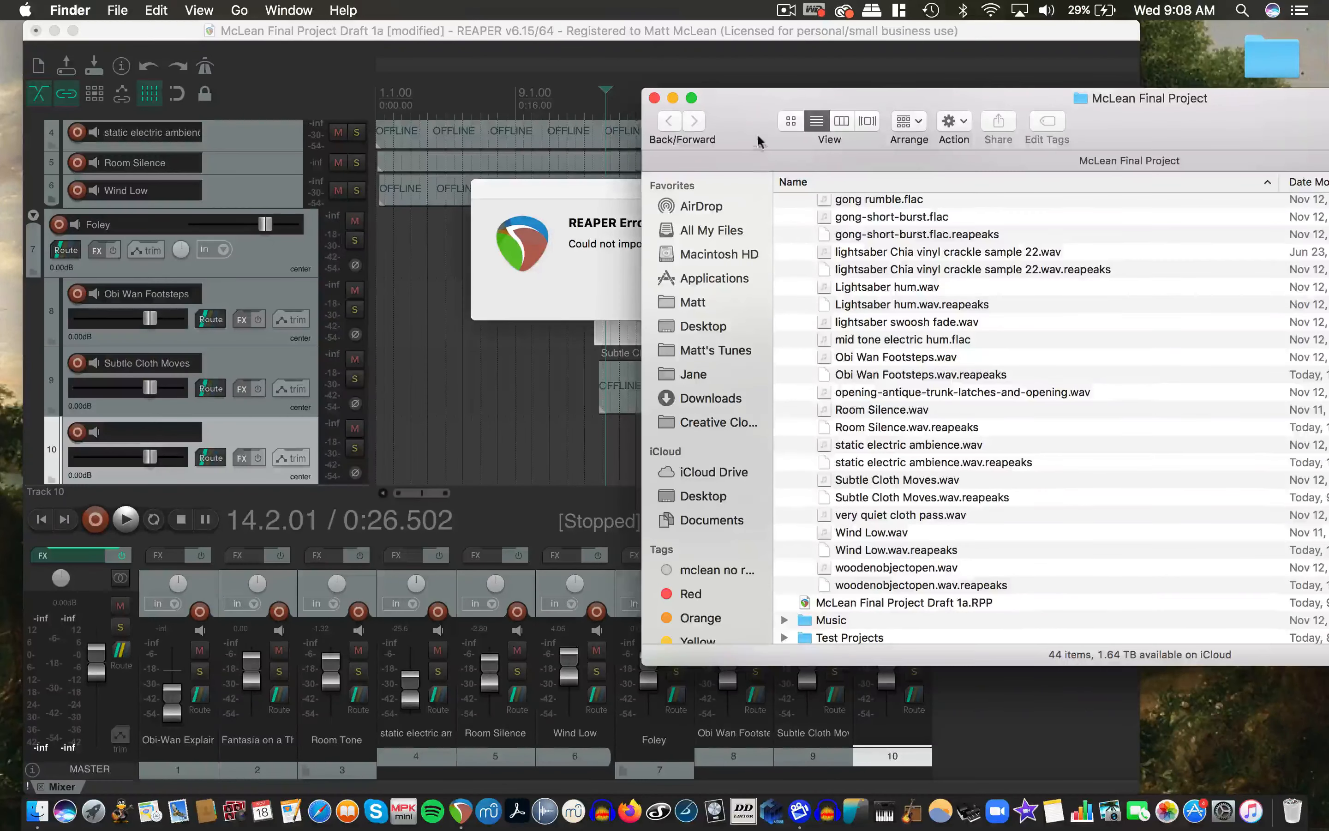
left_click(632, 286)
left_click(817, 290)
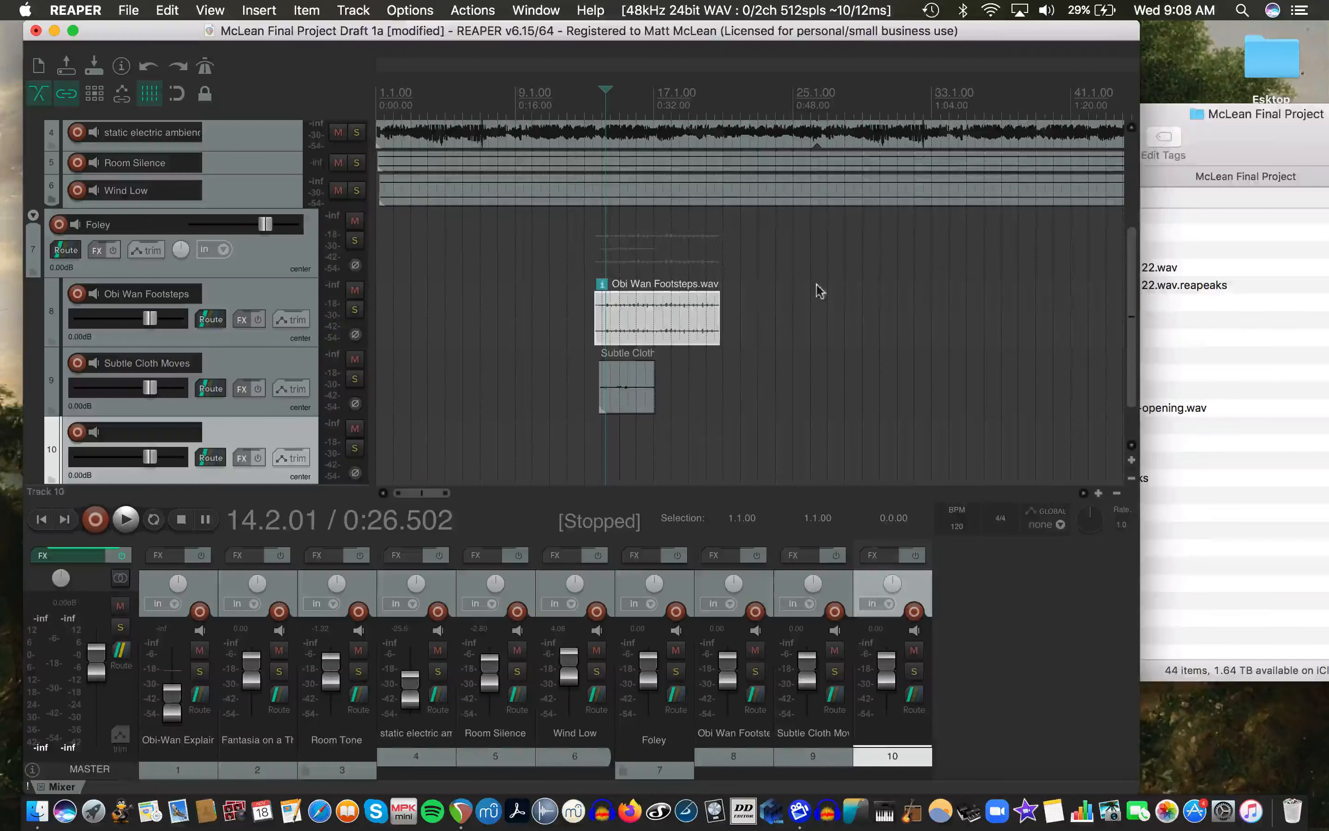
Import woodenobjectopen.wav onto the third Foley subtrack, close the project's file folder and move the item to about 17.2.46
left_click(1201, 348)
left_click_drag(1013, 585, 681, 440)
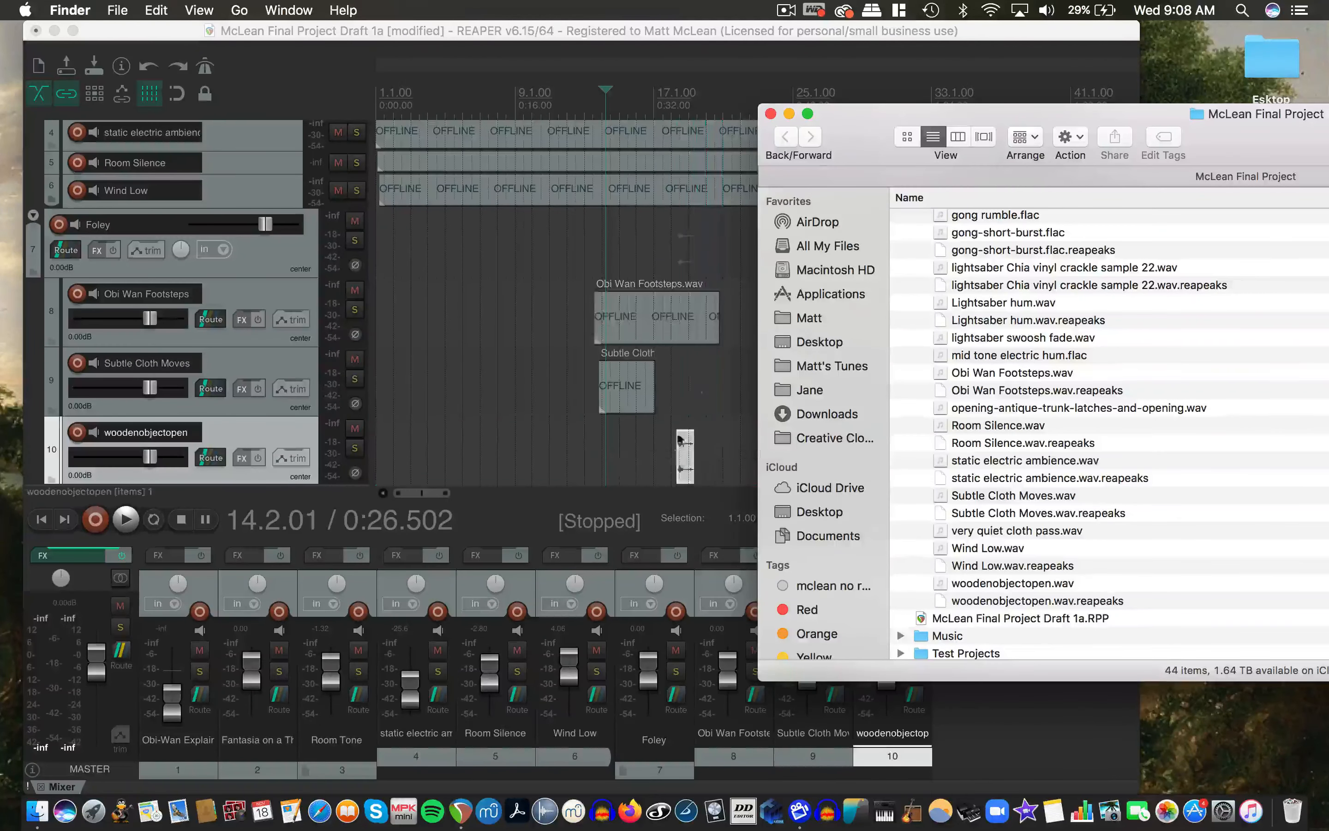
left_click(771, 114)
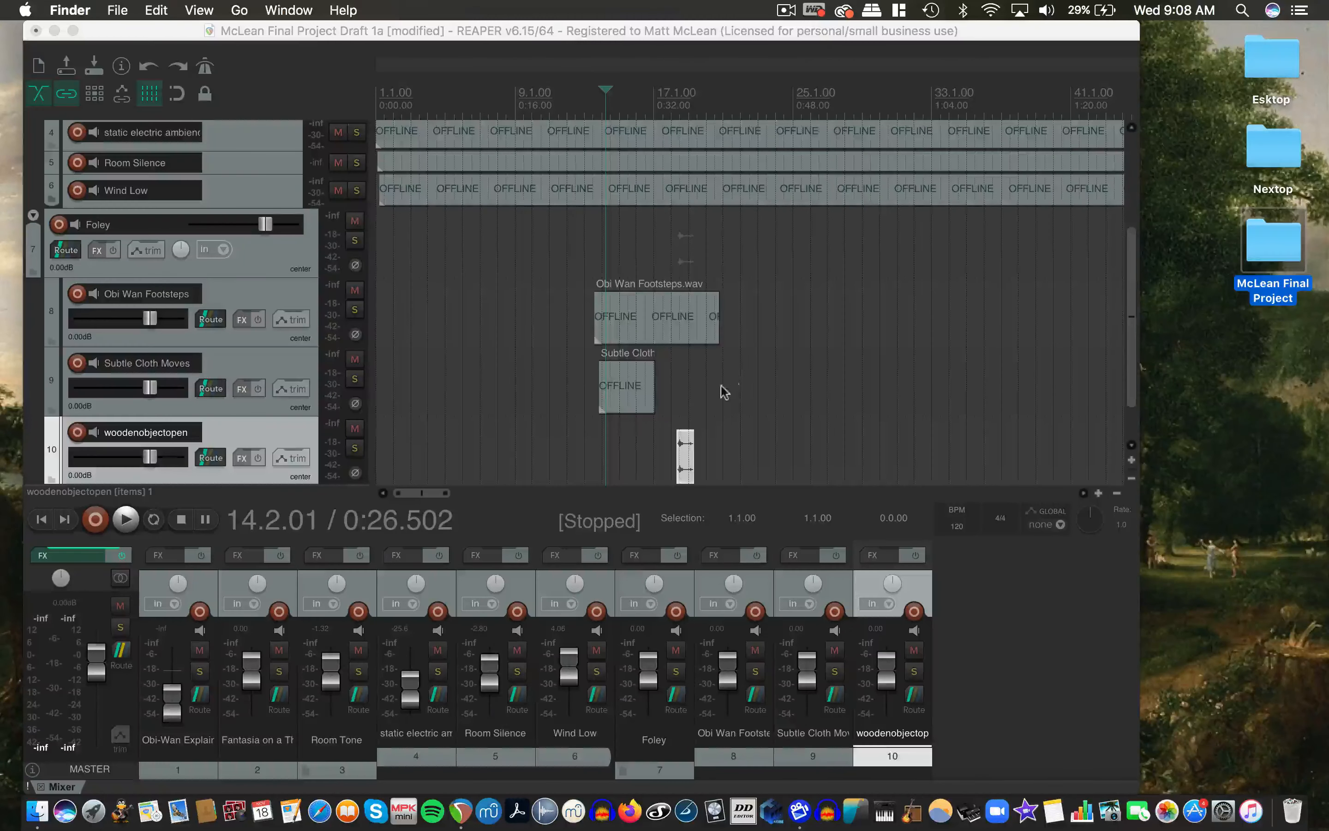
left_click_drag(687, 443, 663, 437)
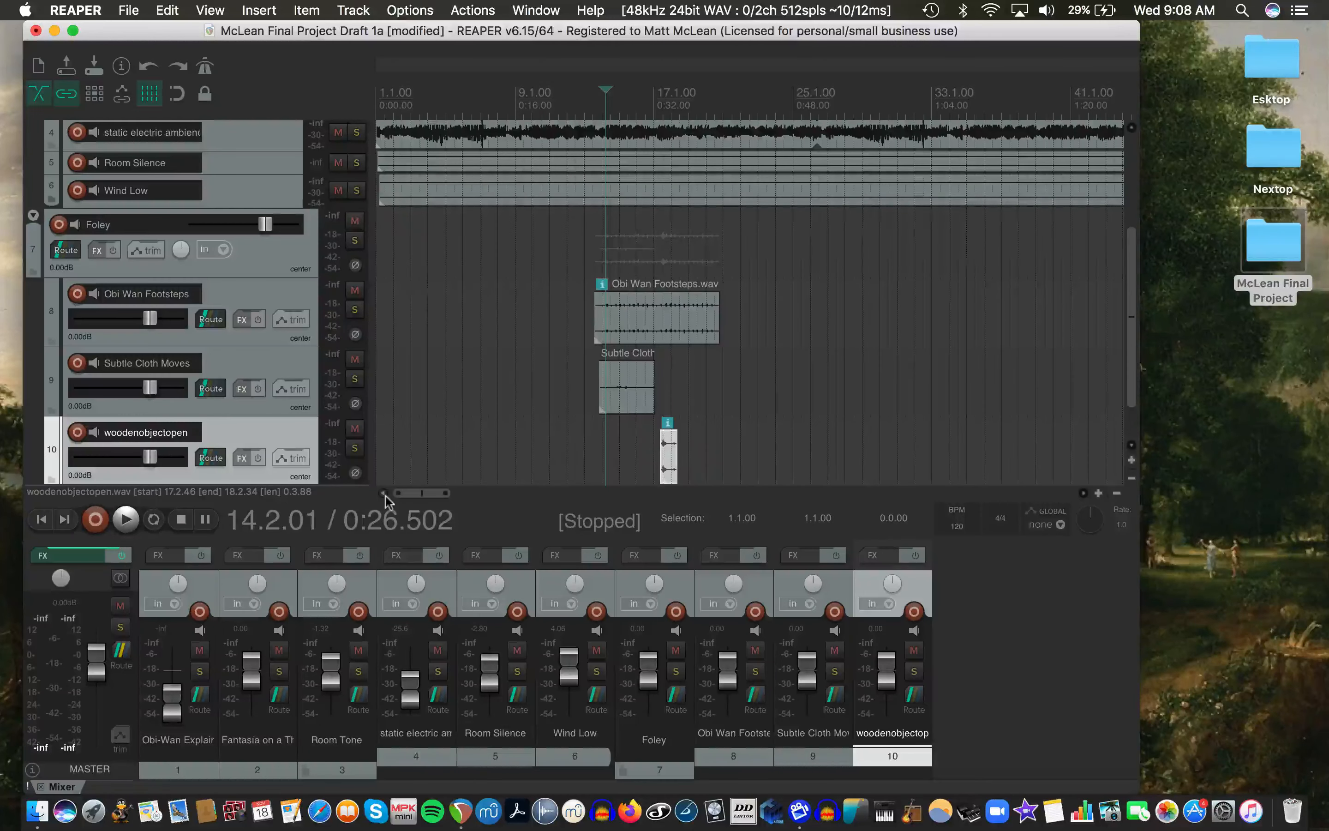
Hide the mixer, reduce the Room Tone folder track's height and show the video beside the Foley tracks
key("super+m")
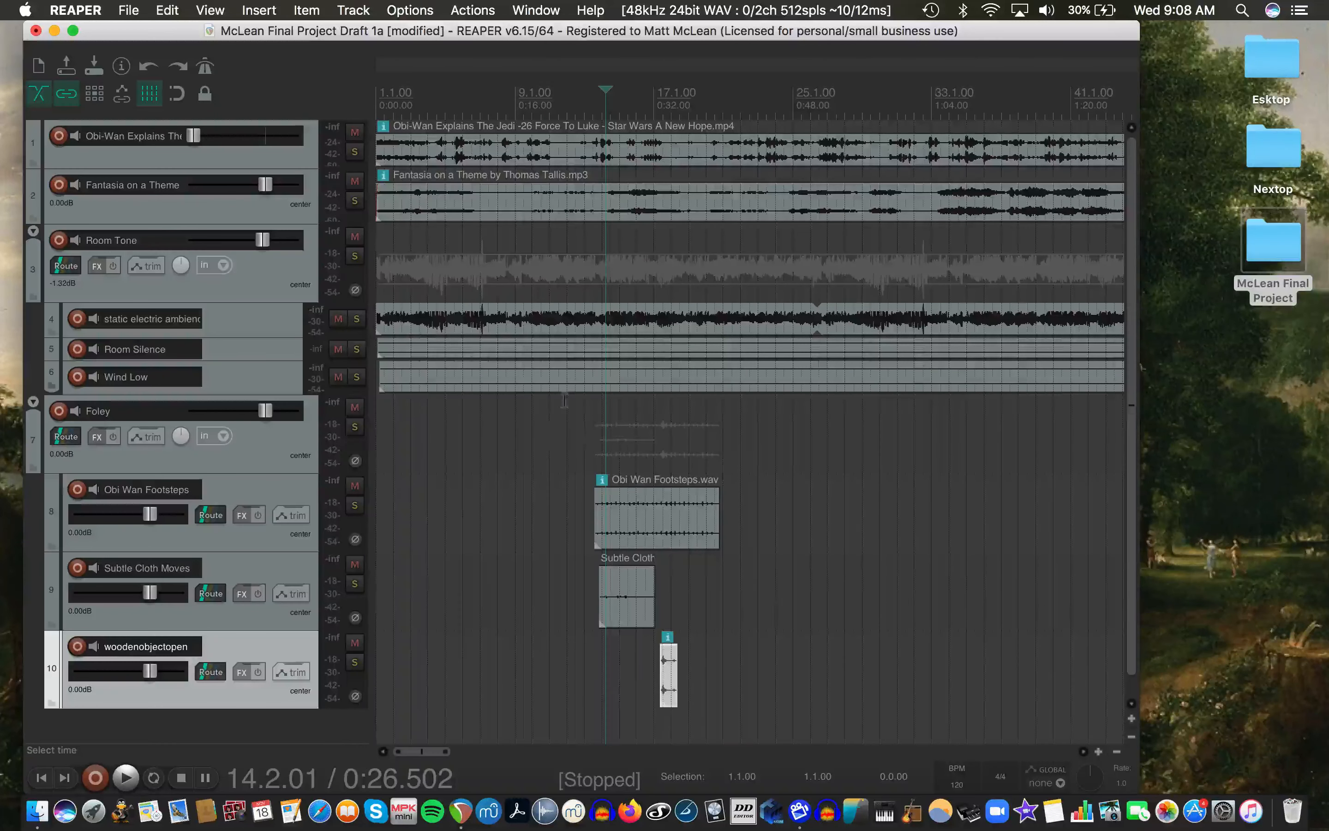
left_click_drag(195, 299, 189, 256)
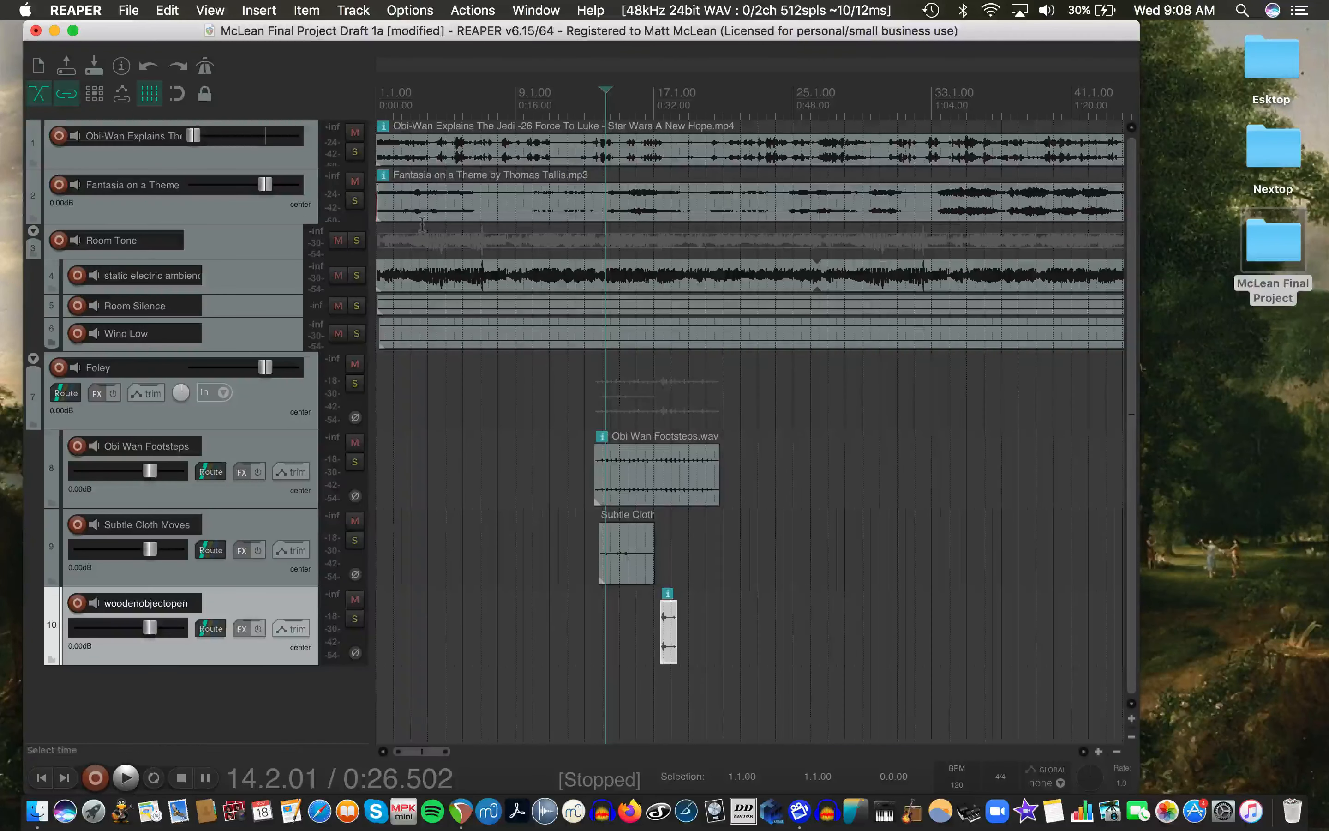
key("super+shift+v")
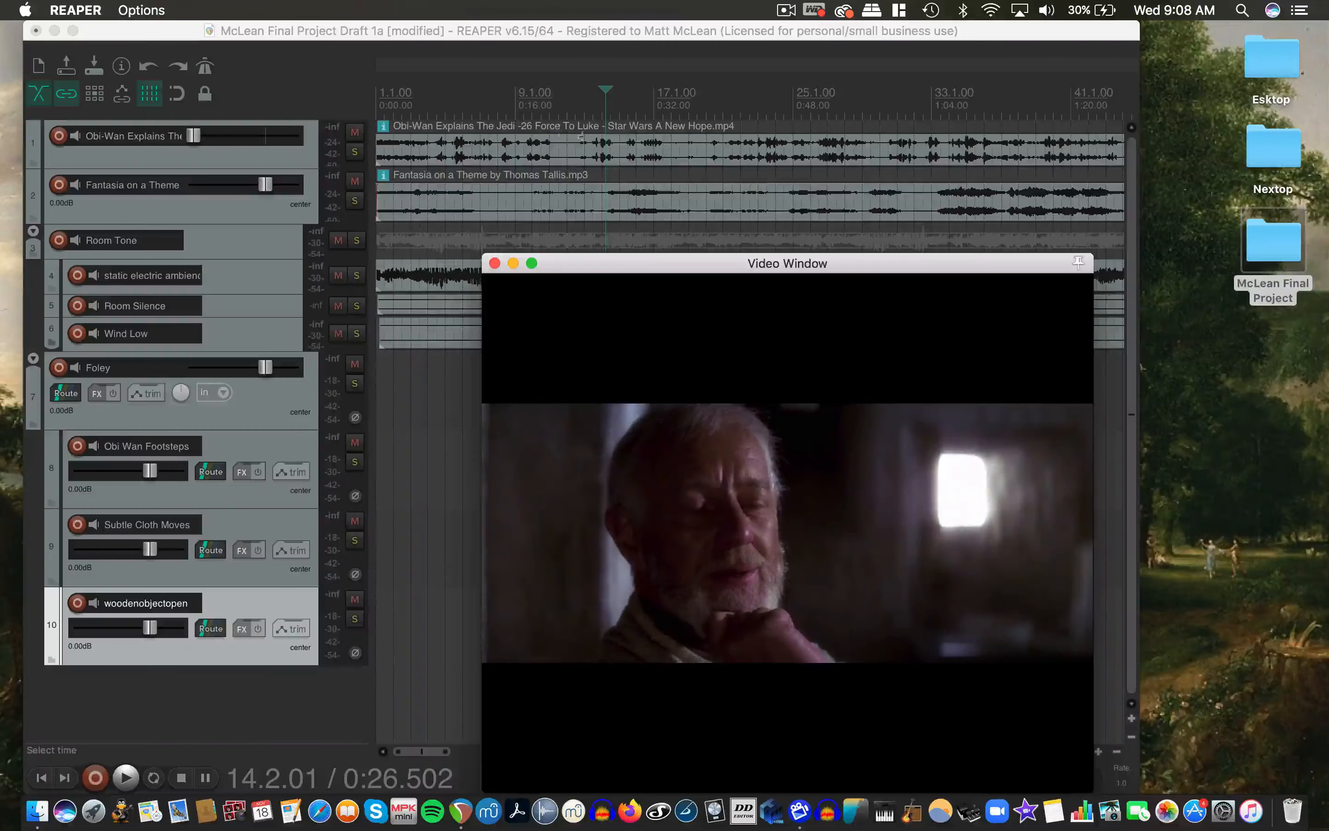
left_click_drag(618, 262, 779, 74)
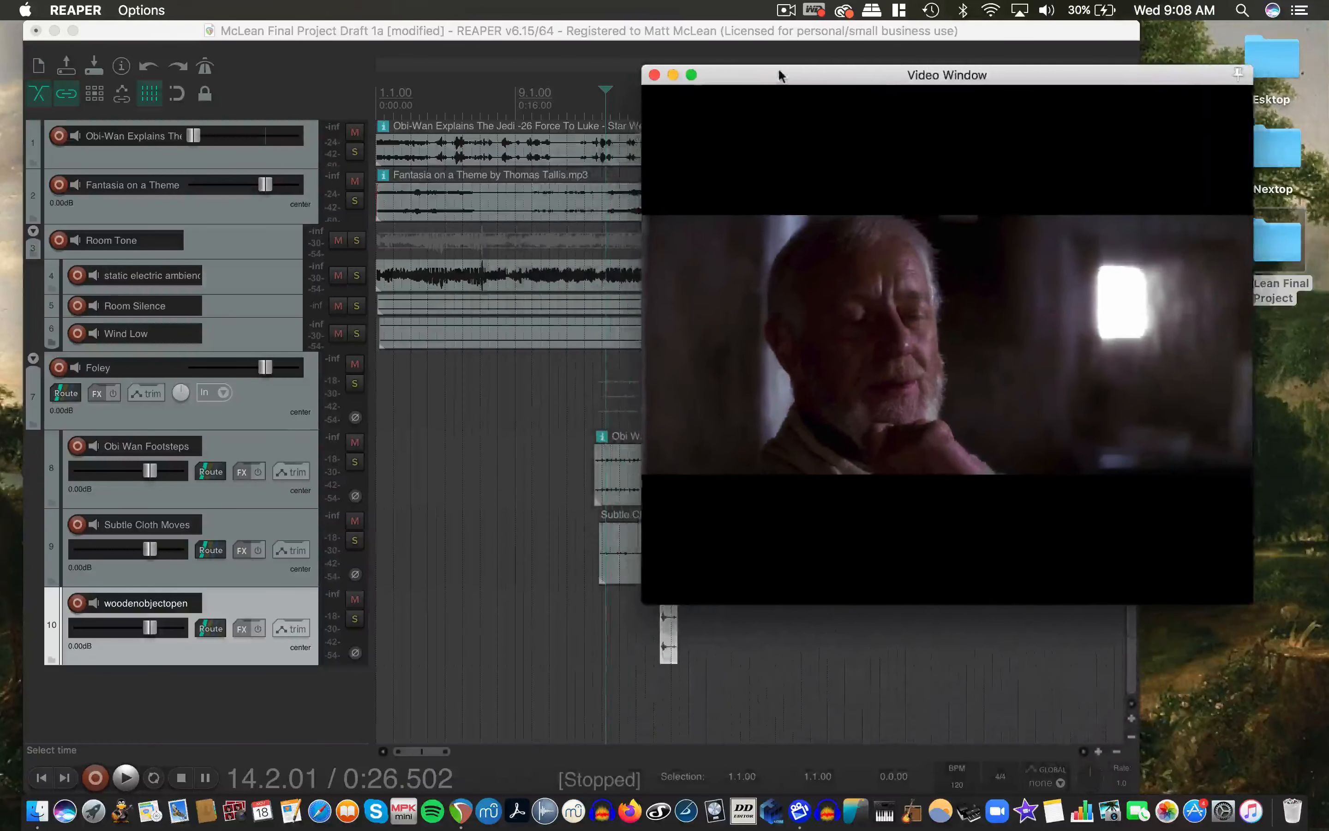
Play the scene against the video, then move the woodenobjectopen item to about 0:40 and the Obi Wan Footsteps item to about 0:30
key("space")
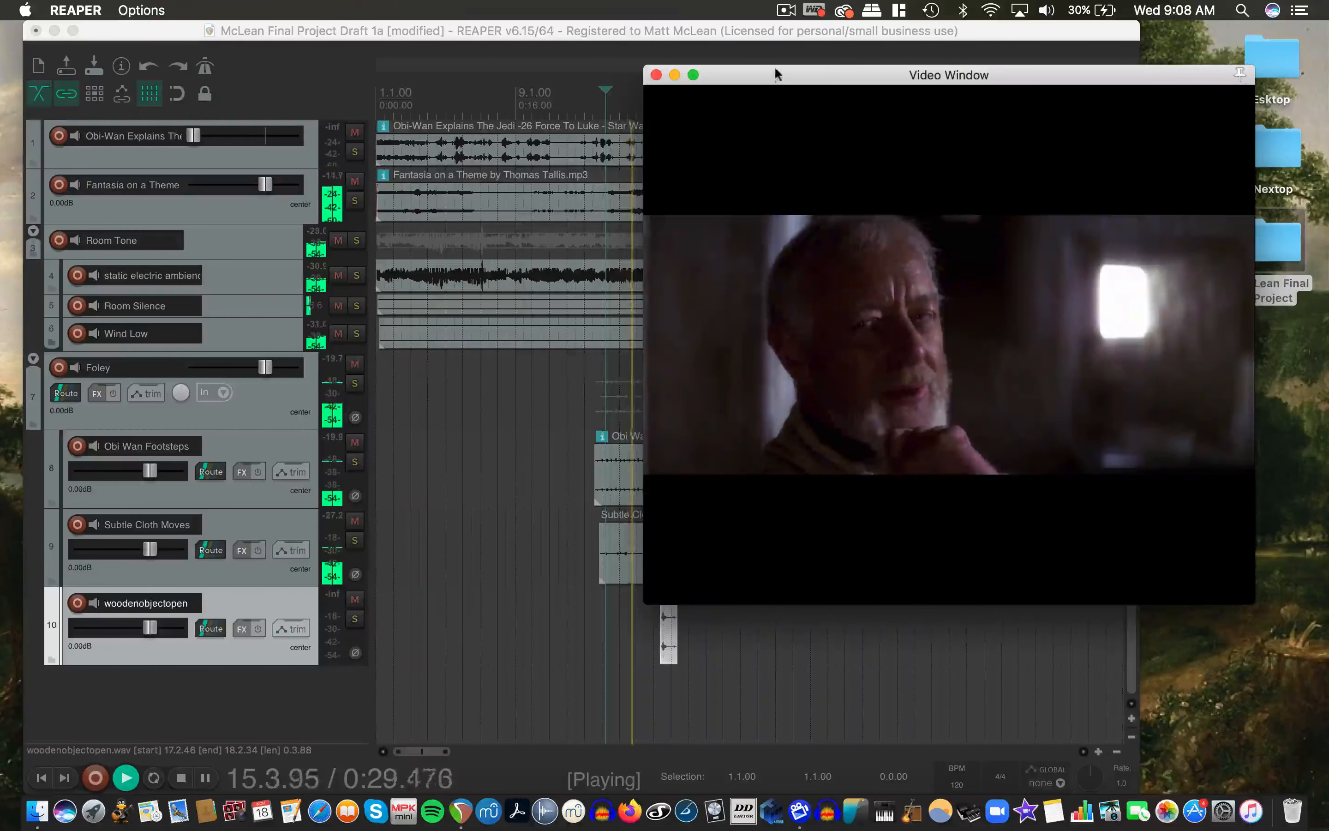
left_click_drag(772, 72, 121, 88)
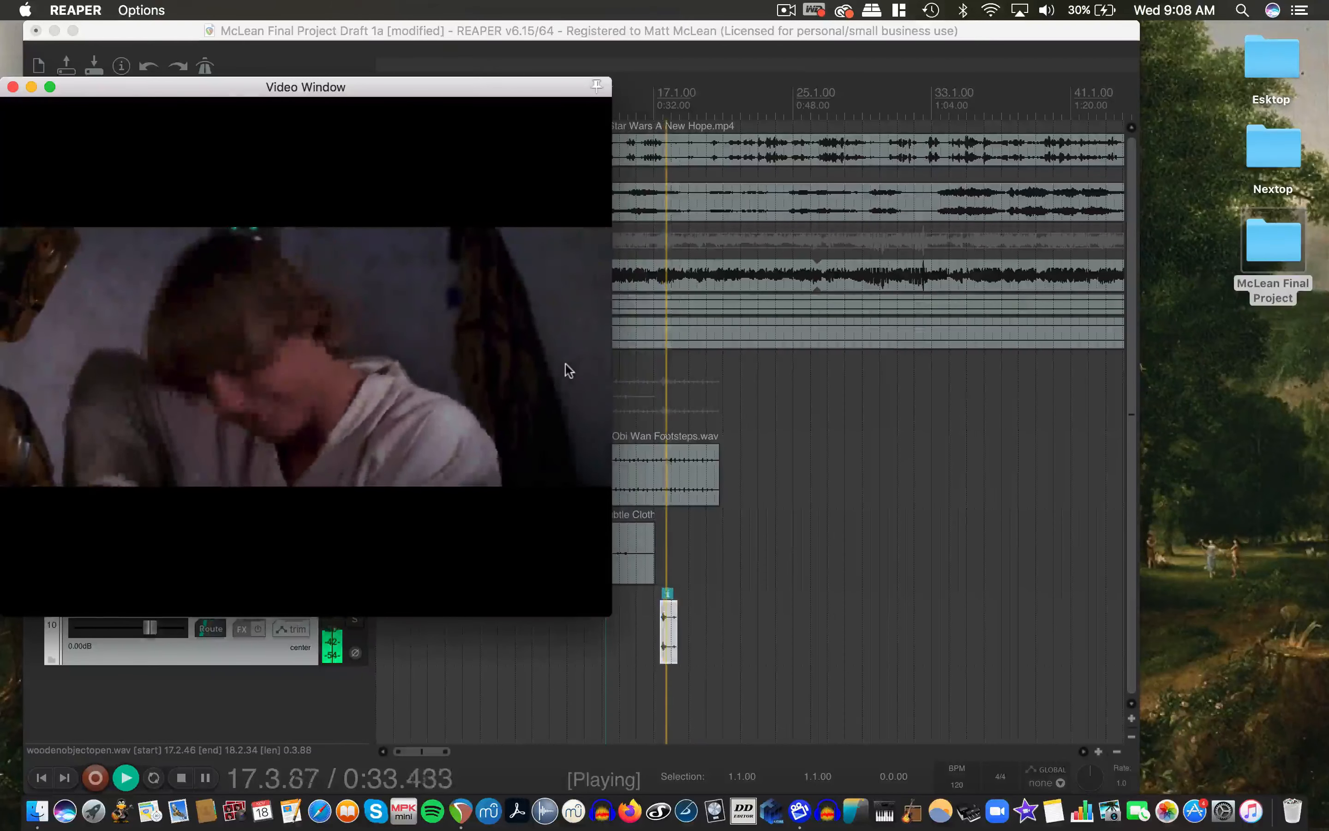
key("space")
left_click_drag(670, 654, 740, 652)
left_click_drag(658, 475, 702, 475)
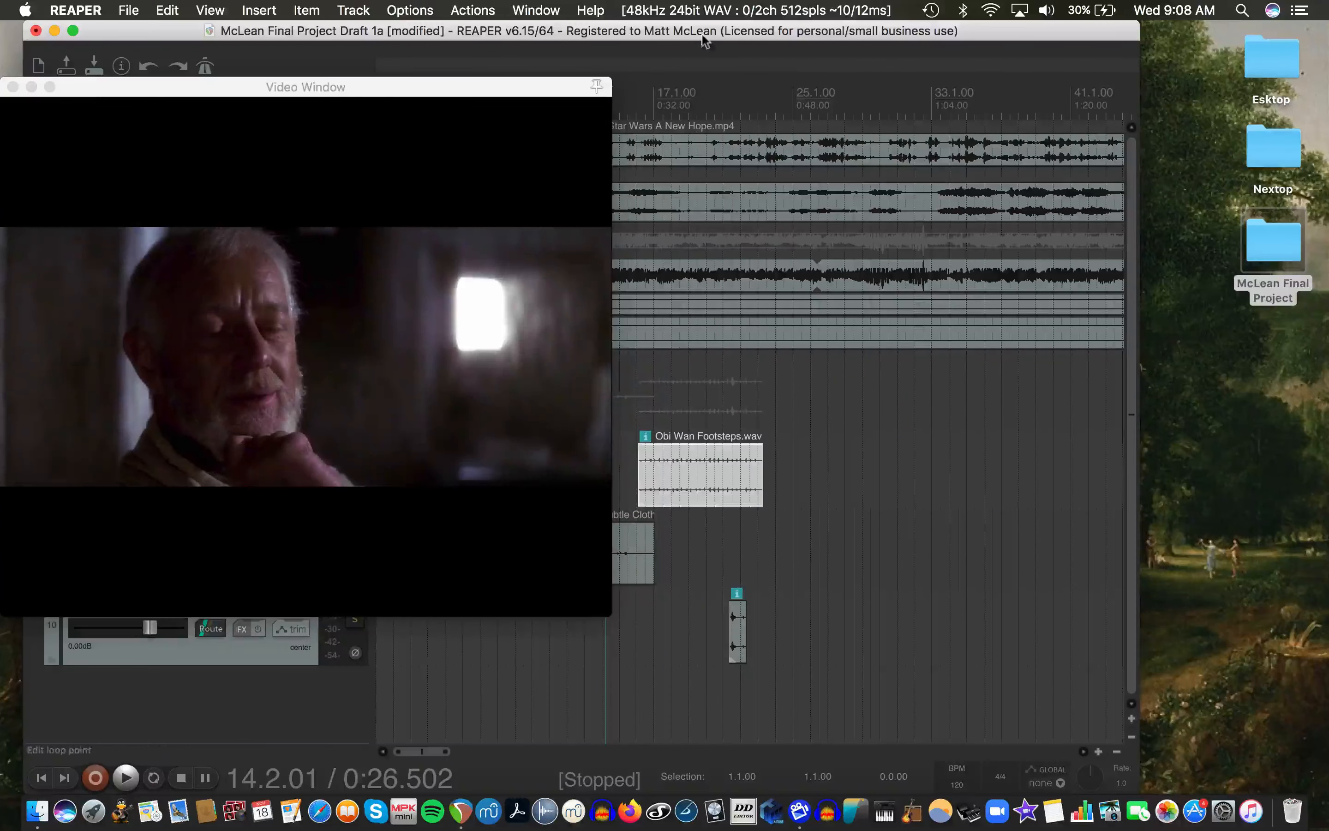
Move the Subtle Cloth Moves and Obi Wan Footsteps items to about 0:33 and shorten the footsteps with fades at both ends
left_click_drag(670, 107, 718, 108)
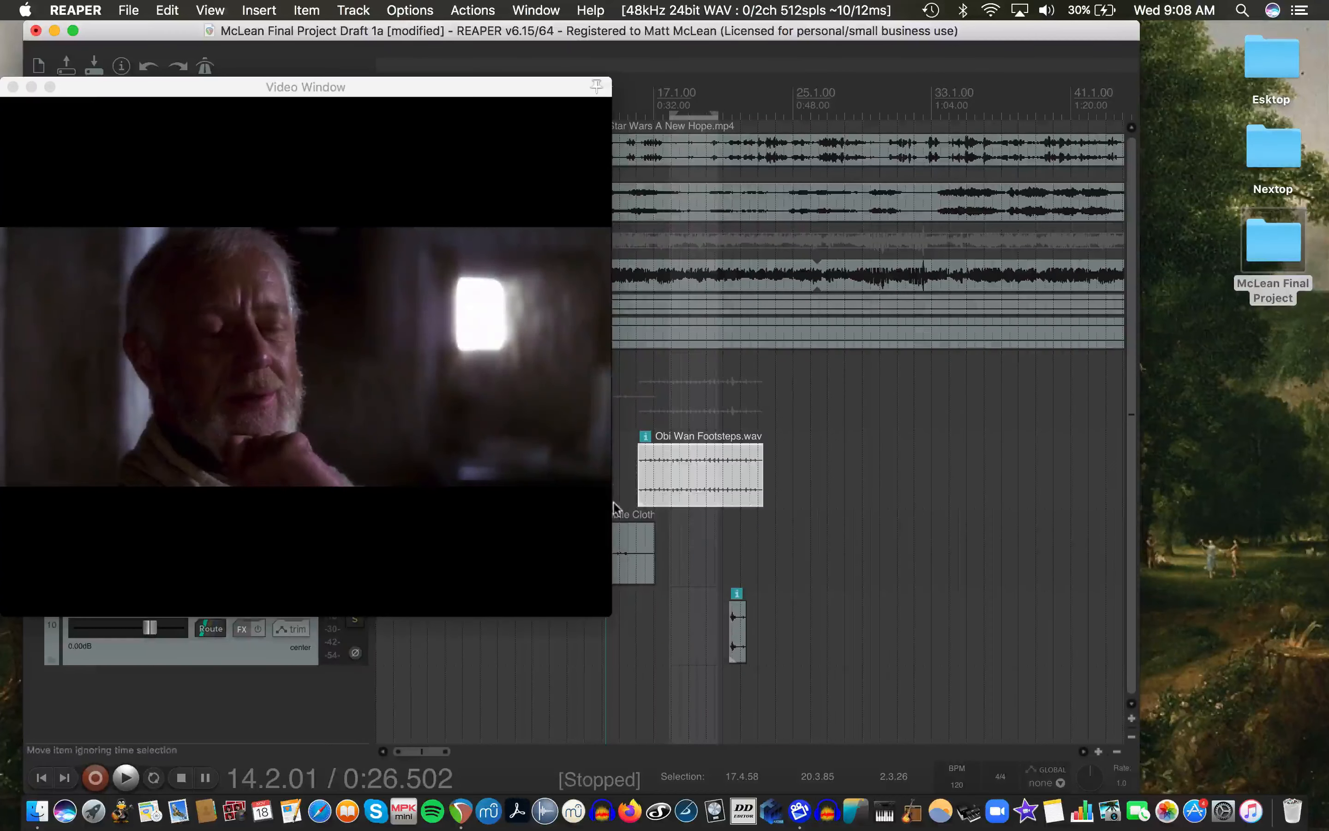
left_click_drag(624, 527, 761, 544)
left_click_drag(678, 489, 729, 481)
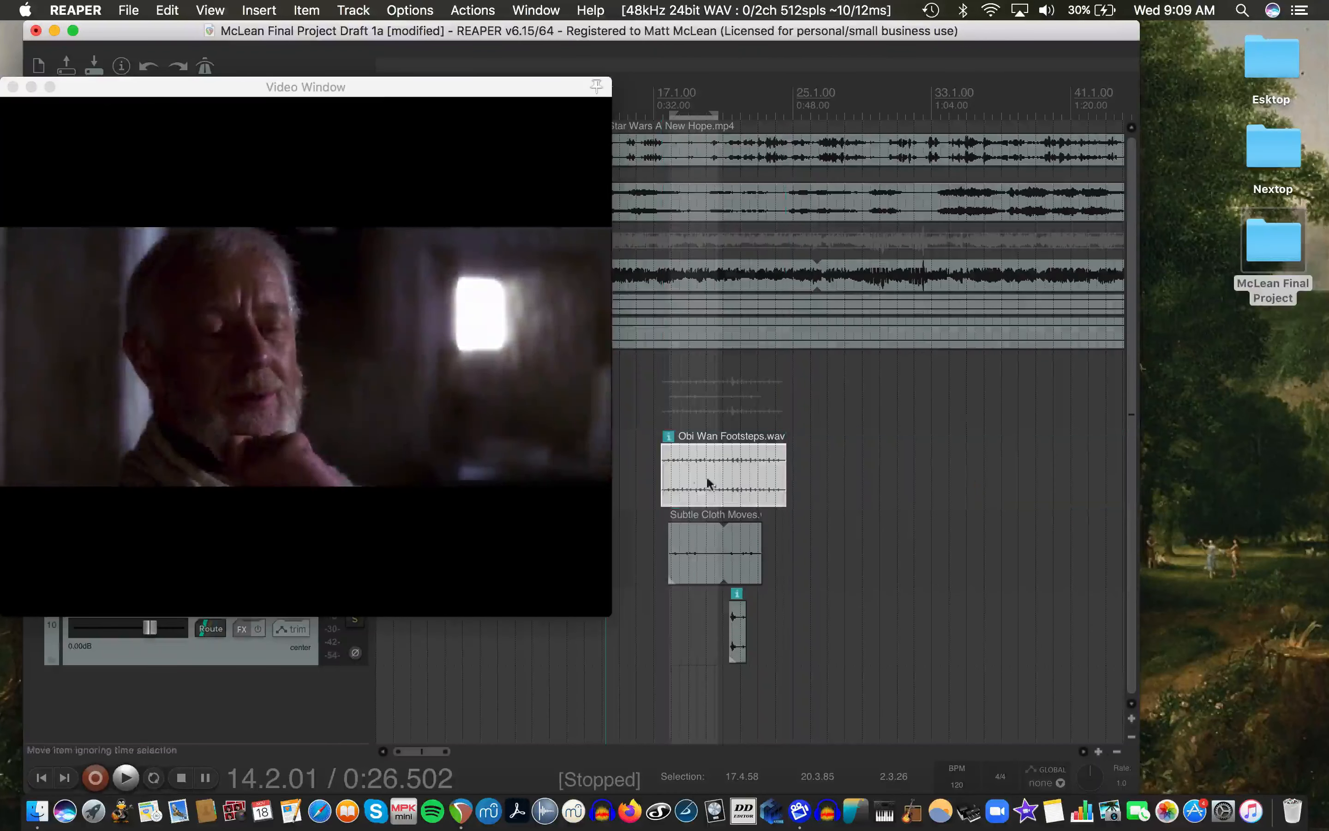
left_click(661, 108)
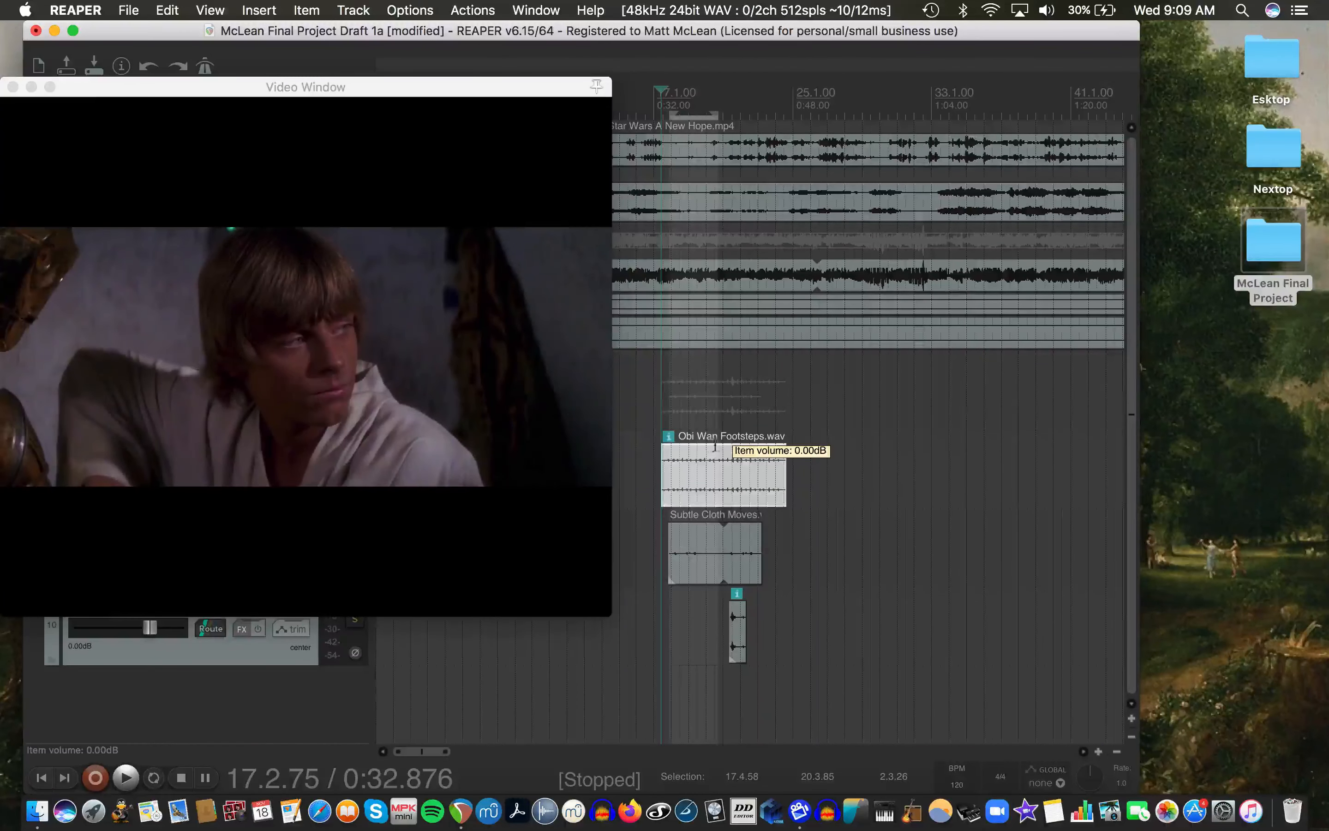
mouse_move(722, 448)
left_mouse_down()
mouse_move(731, 463)
mouse_move(797, 470)
mouse_move(747, 485)
mouse_move(739, 458)
mouse_move(685, 458)
mouse_move(746, 449)
left_mouse_up()
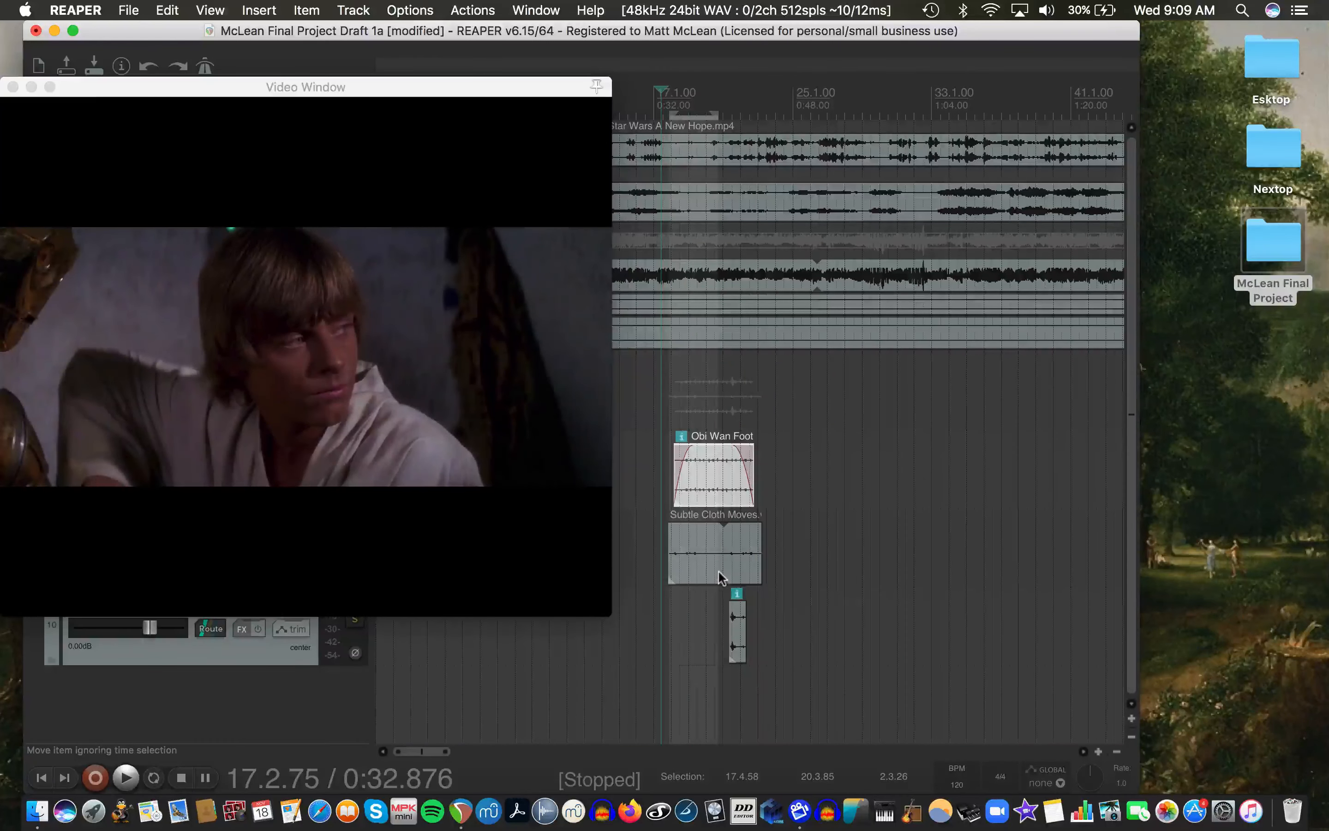
Play the scene against the video and move the Obi Wan Footsteps and Subtle Cloth Moves items to about 0:39
key("space")
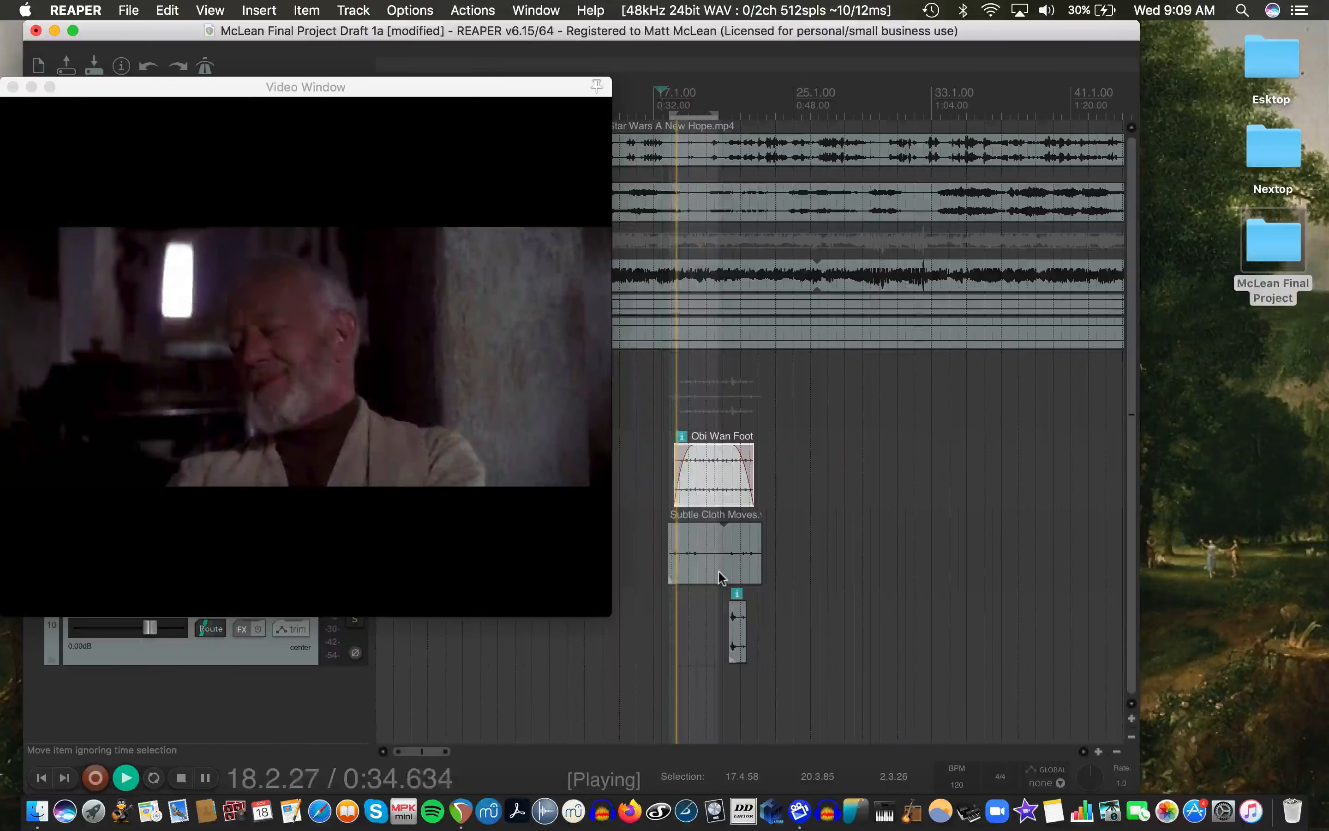
key("space")
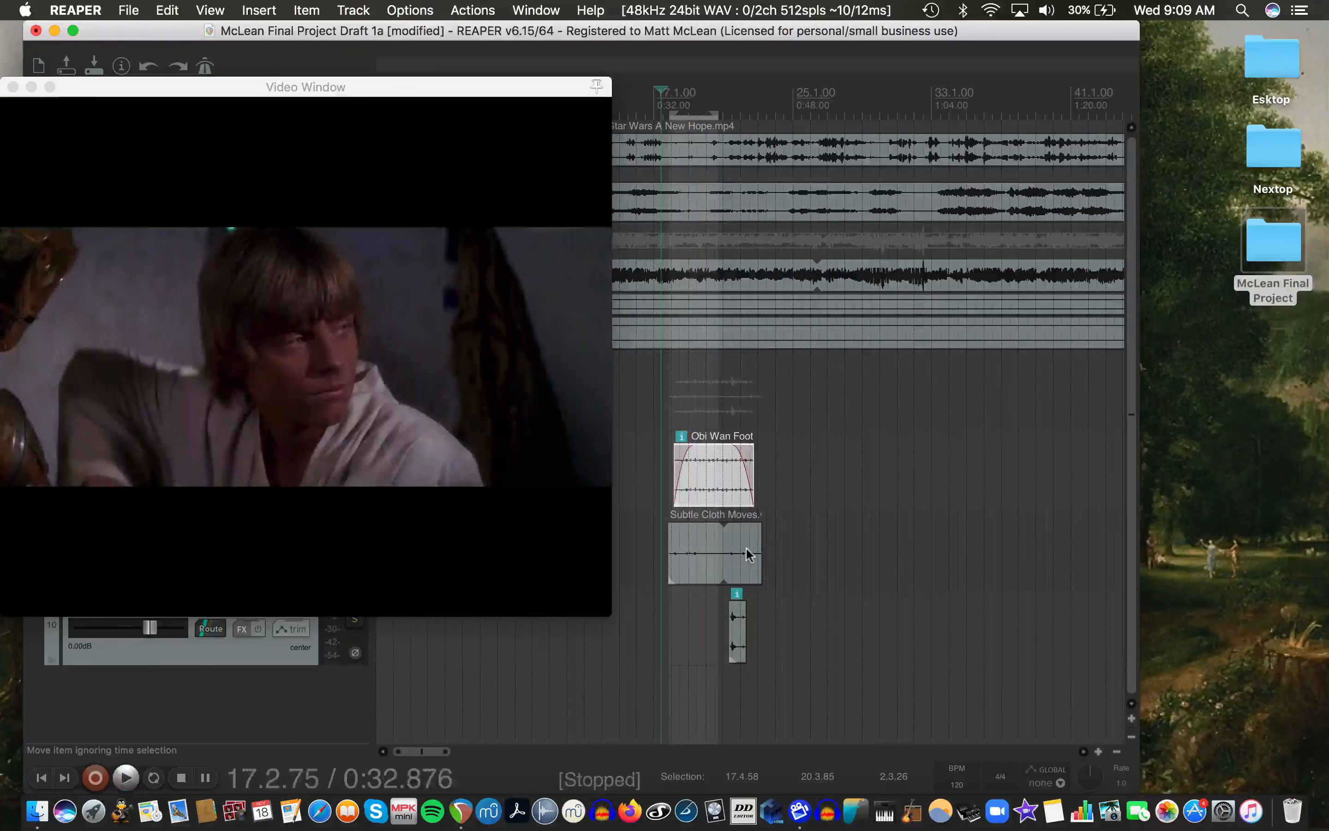
left_click_drag(700, 476, 729, 482)
key("space")
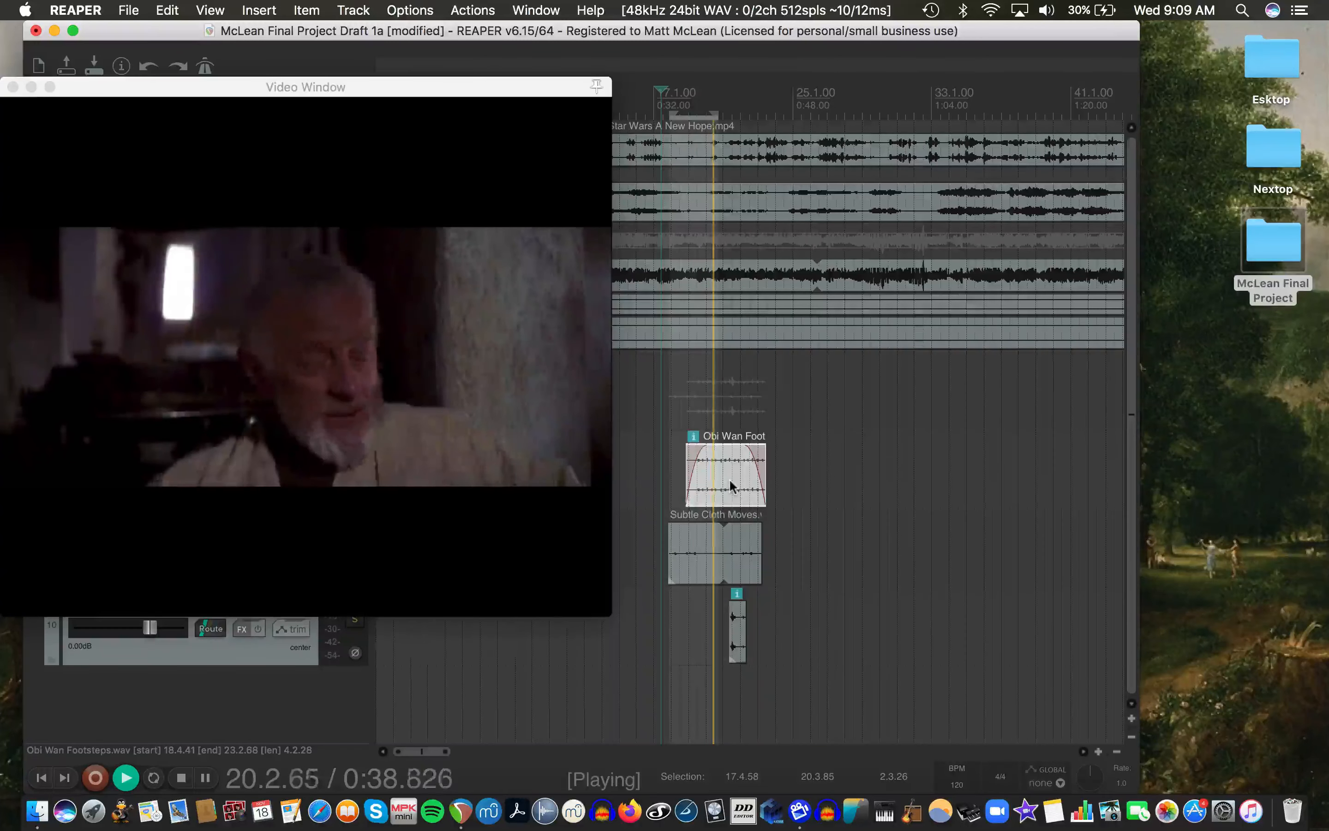
key("space")
left_click_drag(729, 478, 780, 481)
left_click_drag(716, 566, 756, 556)
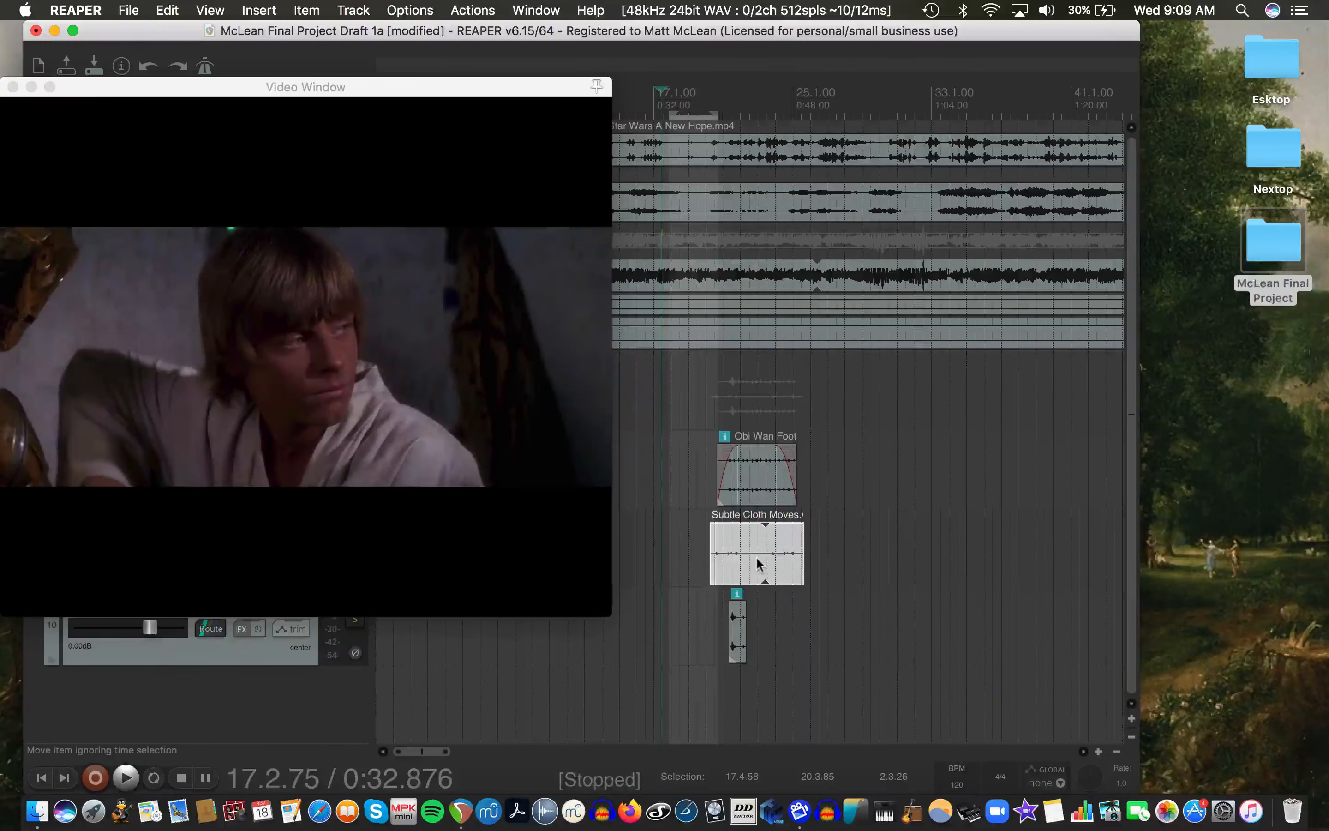
Move the woodenobjectopen item to about 0:44 to match the chest opening, and check its sync against the video
key("space")
left_click(724, 109)
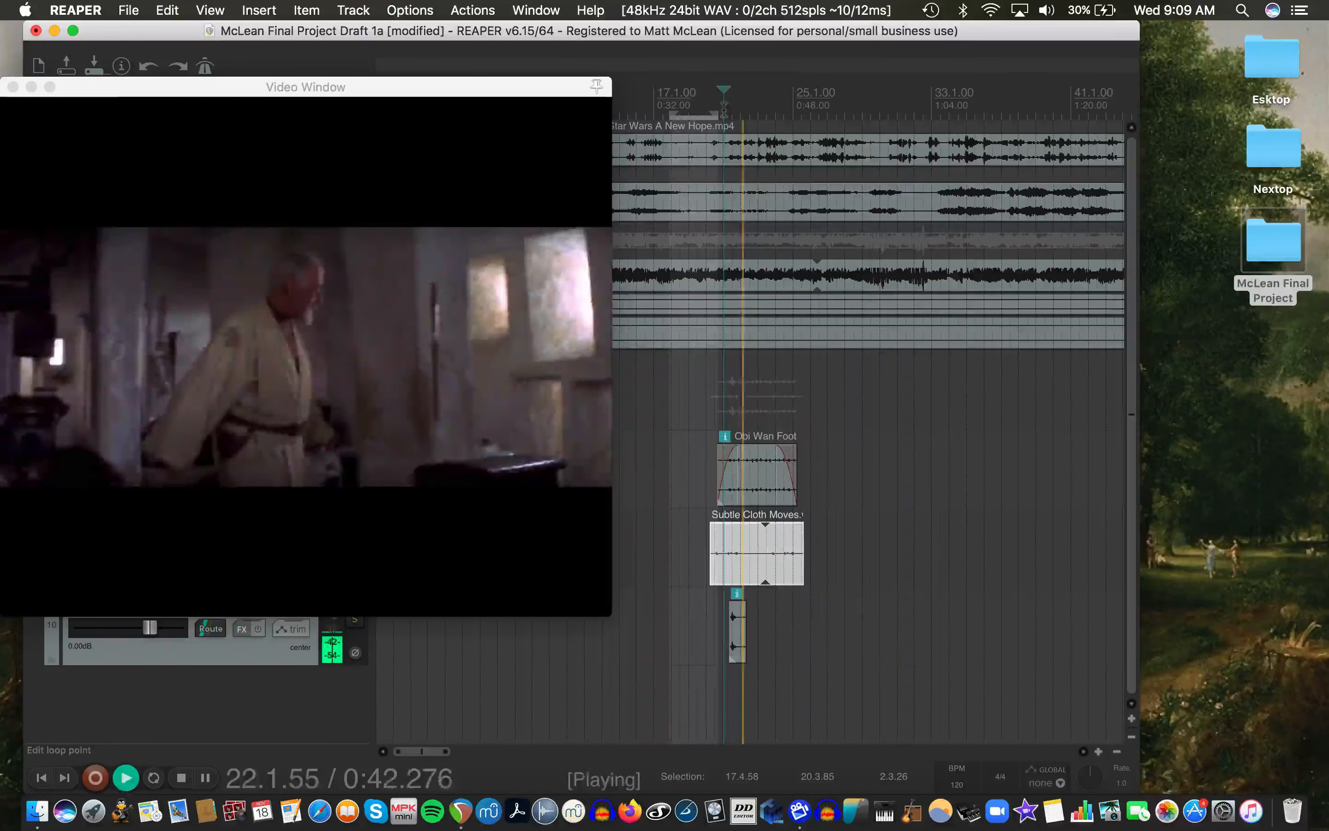
key("space")
left_click_drag(739, 632, 777, 625)
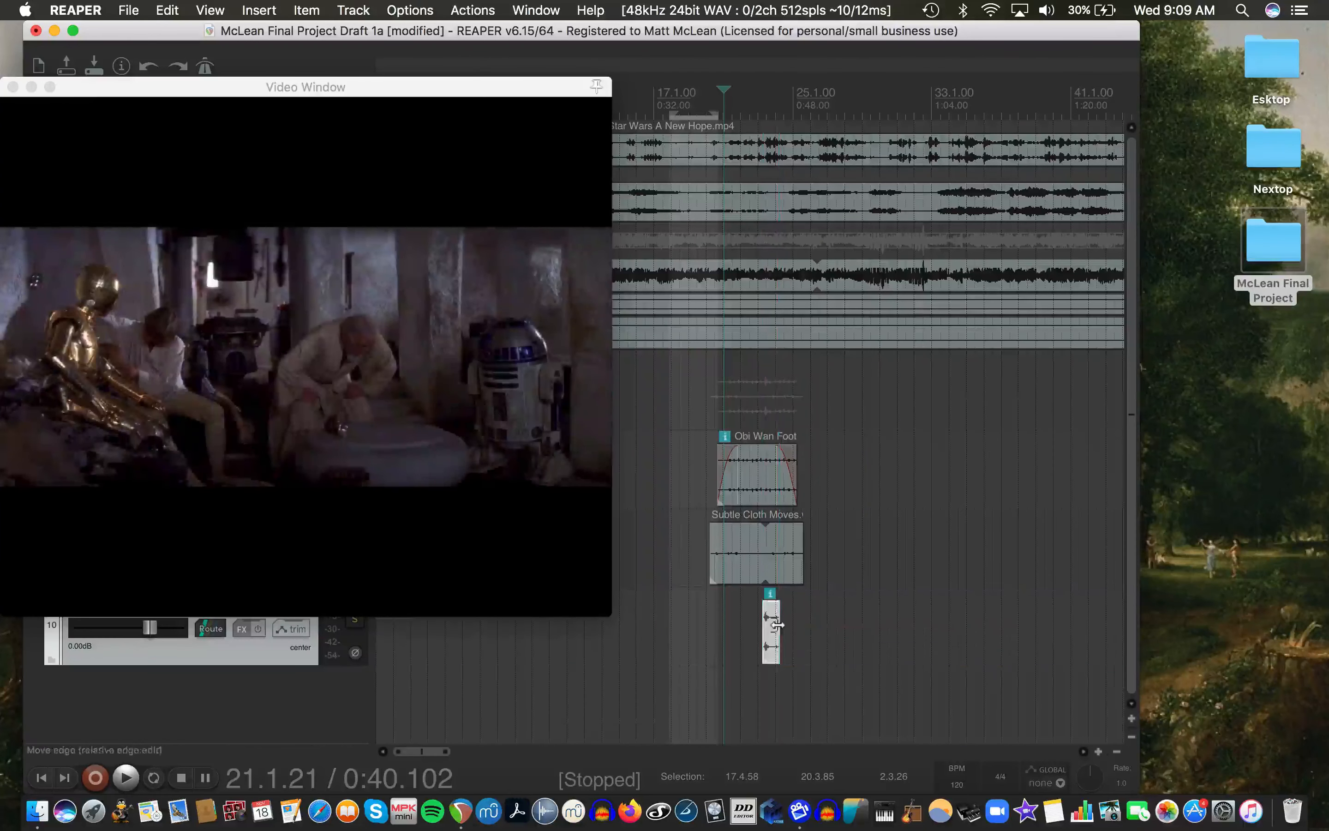
left_click(760, 109)
key("space")
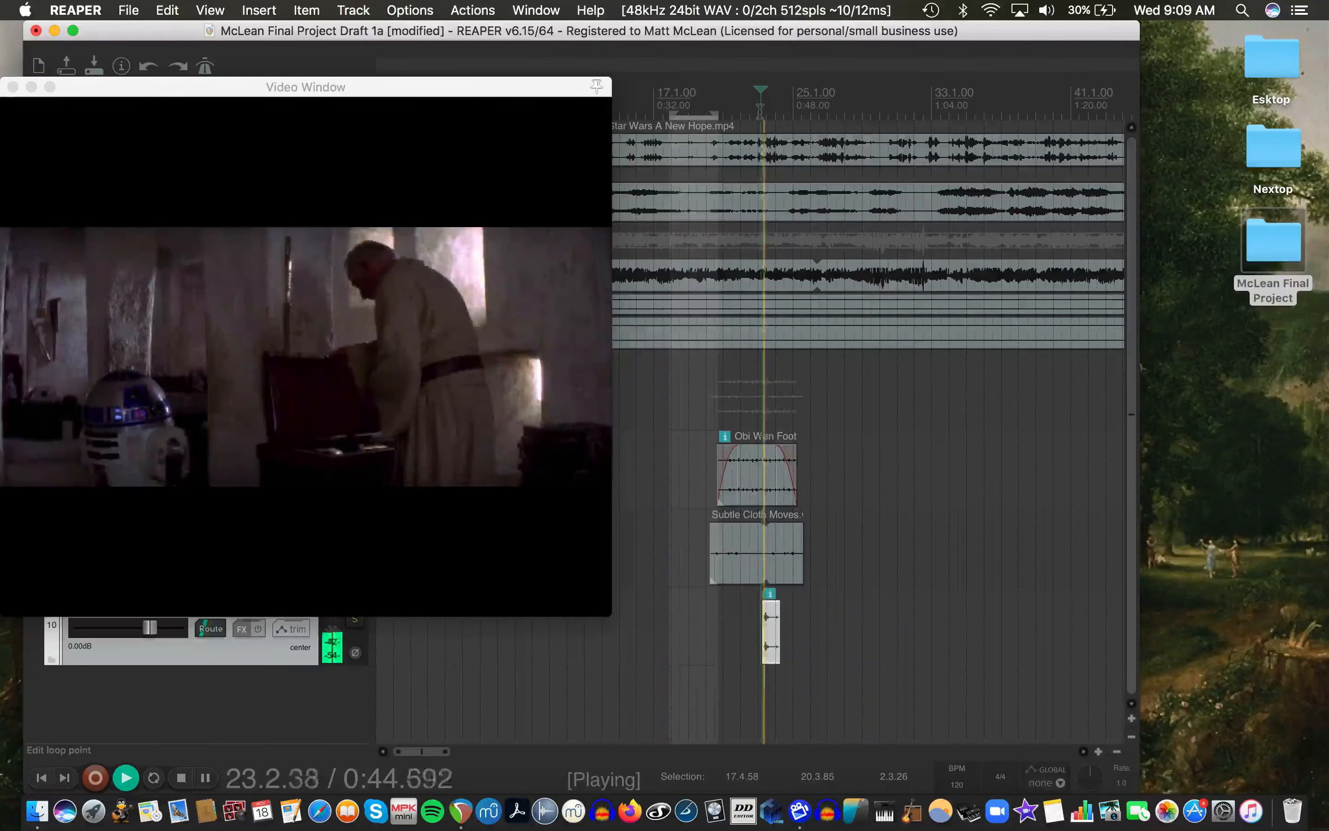
key("space")
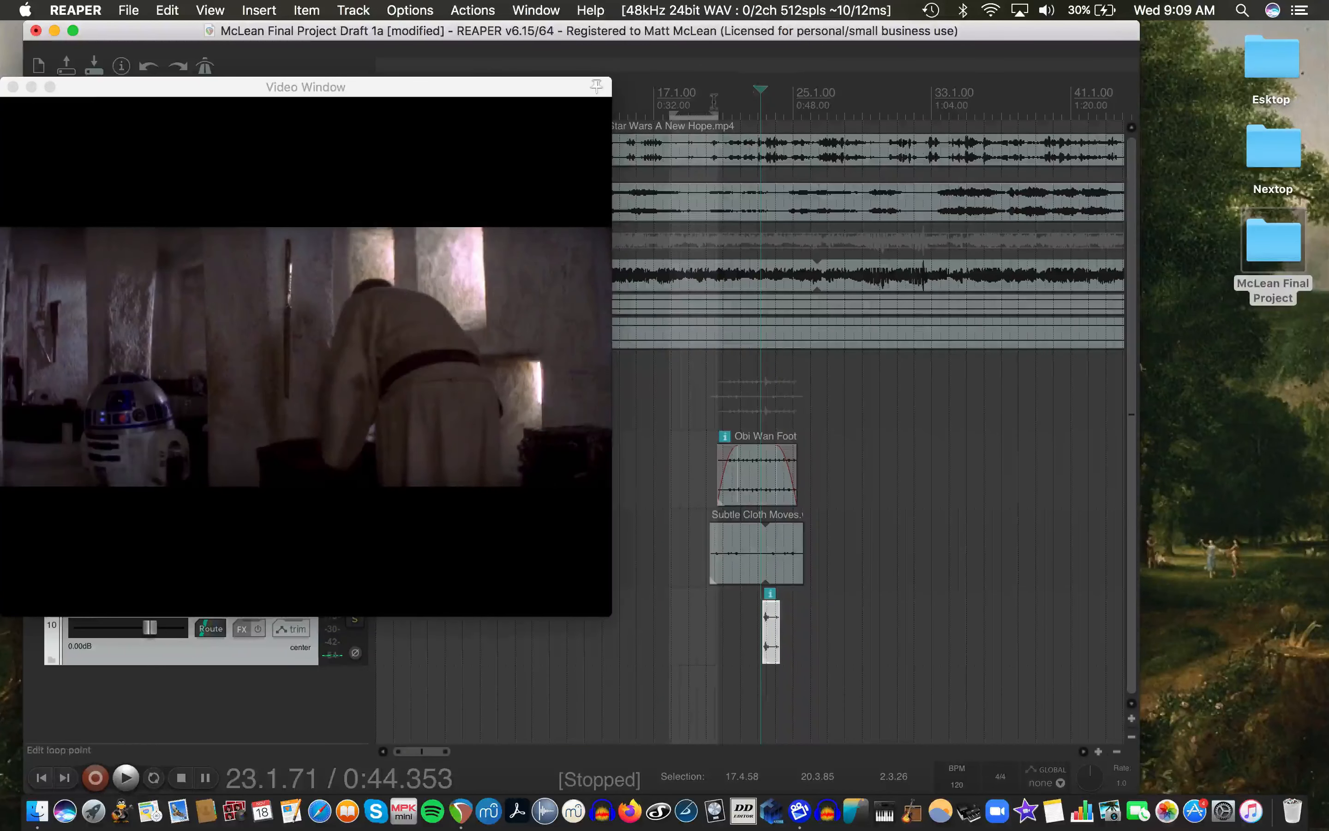
Replay the scene from about 0:38 and nudge the Obi Wan Footsteps item to start at about 20.4.27
left_click(712, 103)
key("space")
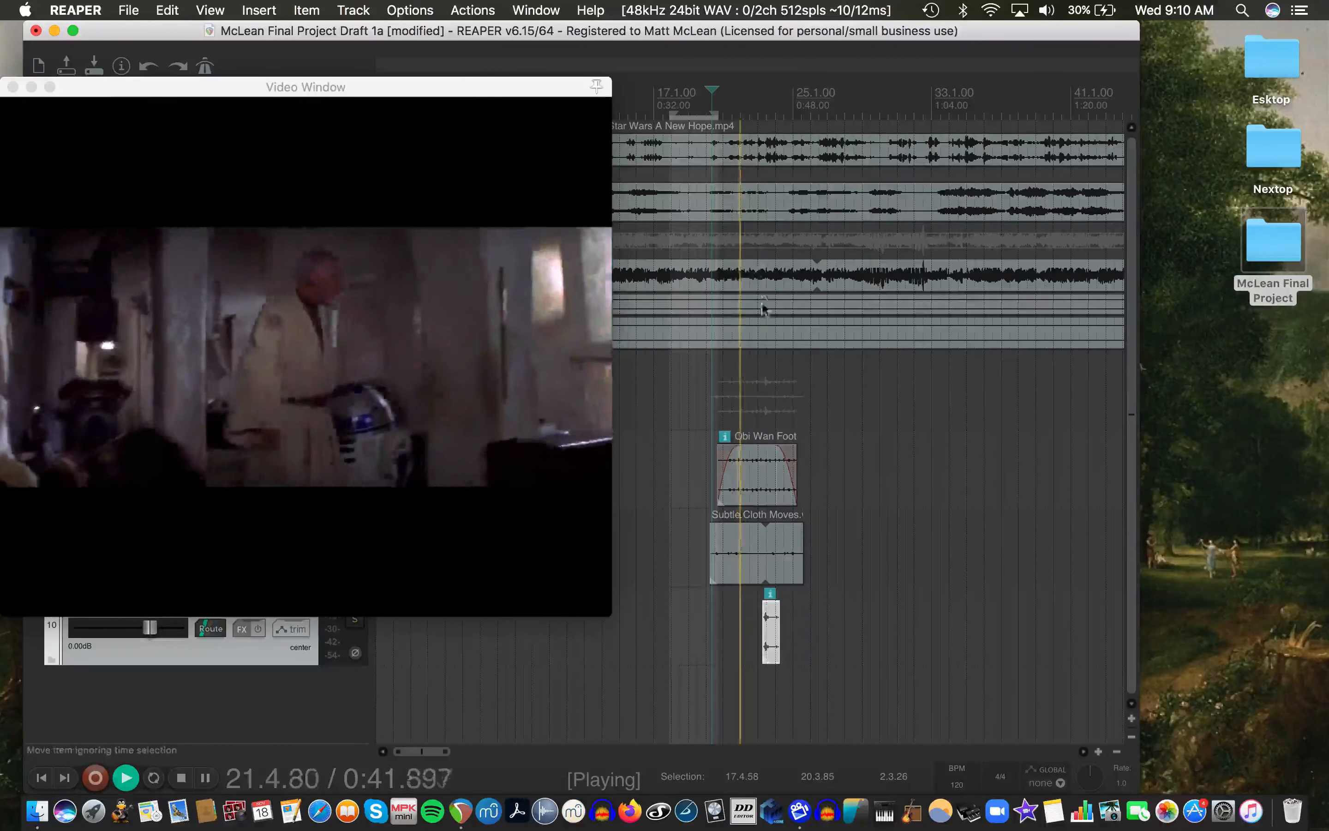
key("space")
left_click_drag(741, 472, 762, 482)
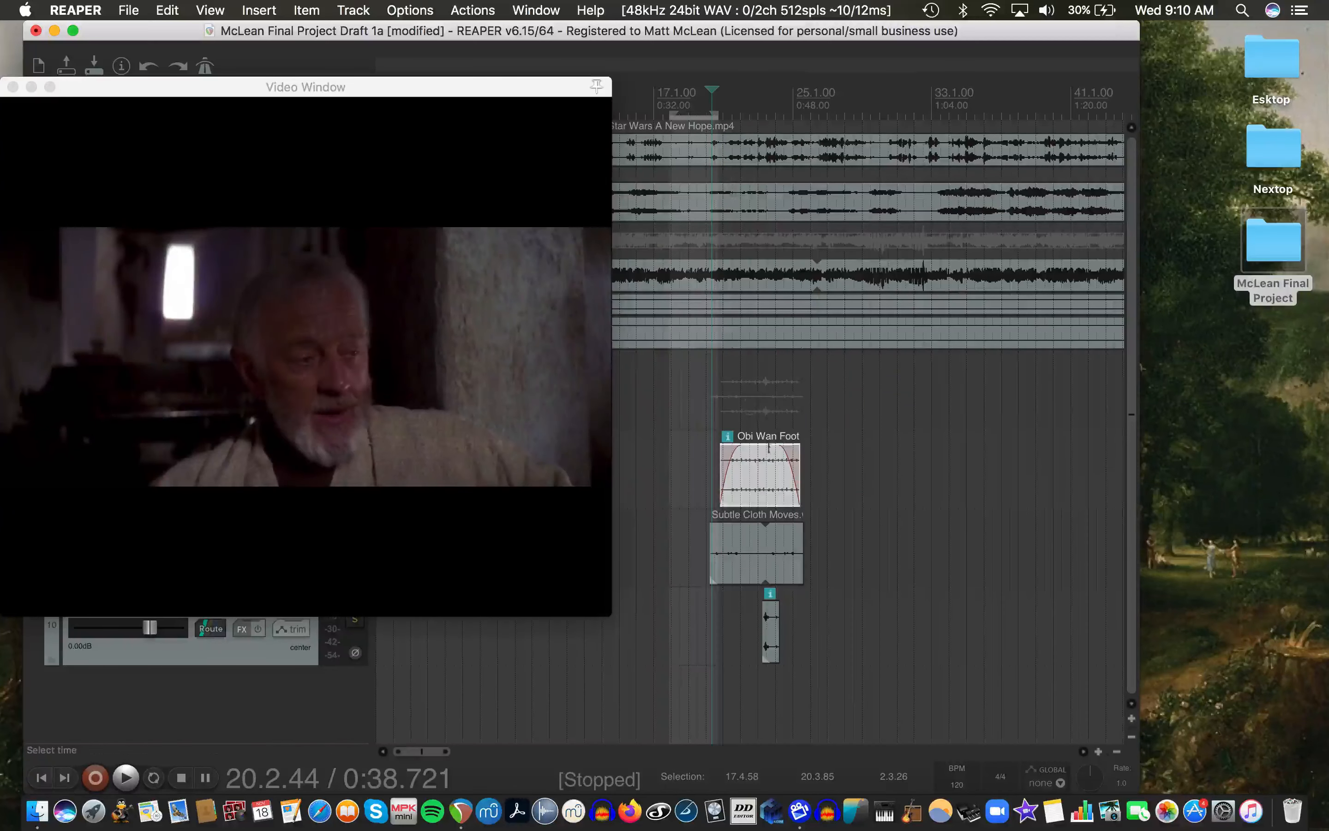
Raise the Subtle Cloth Moves track's volume to 7.16 dB and audition it against the video from 22.2.22
left_click(744, 554)
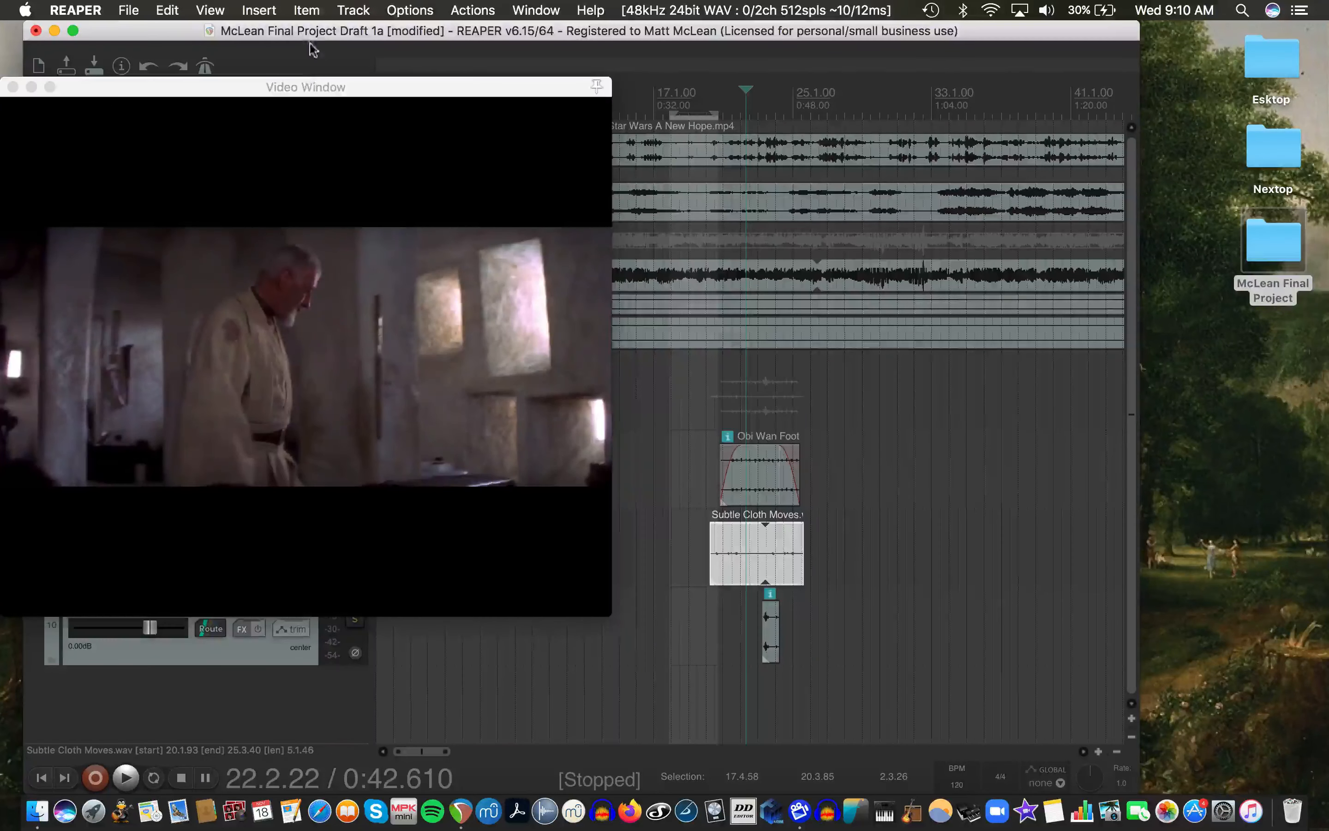
left_click_drag(306, 88, 686, 92)
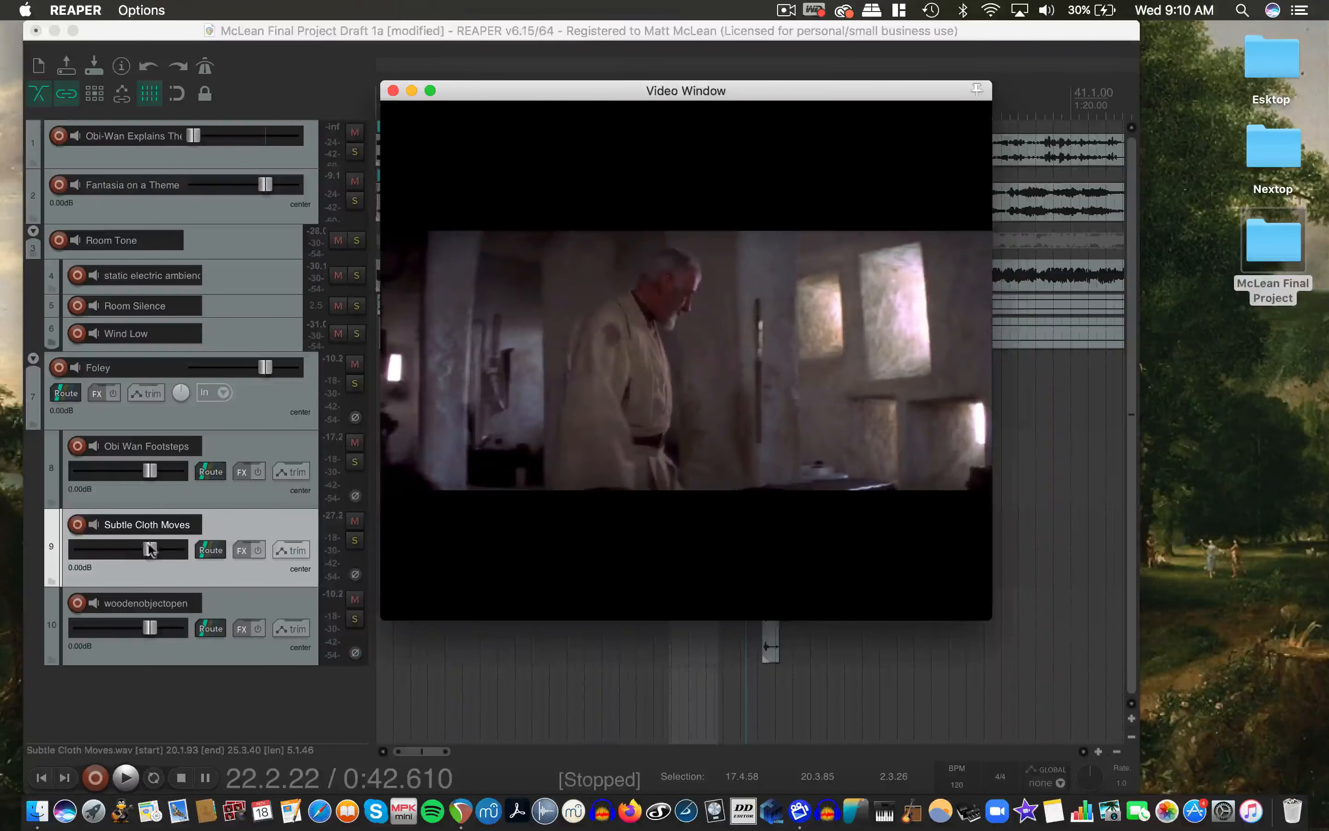
left_click_drag(150, 550, 167, 549)
key("space")
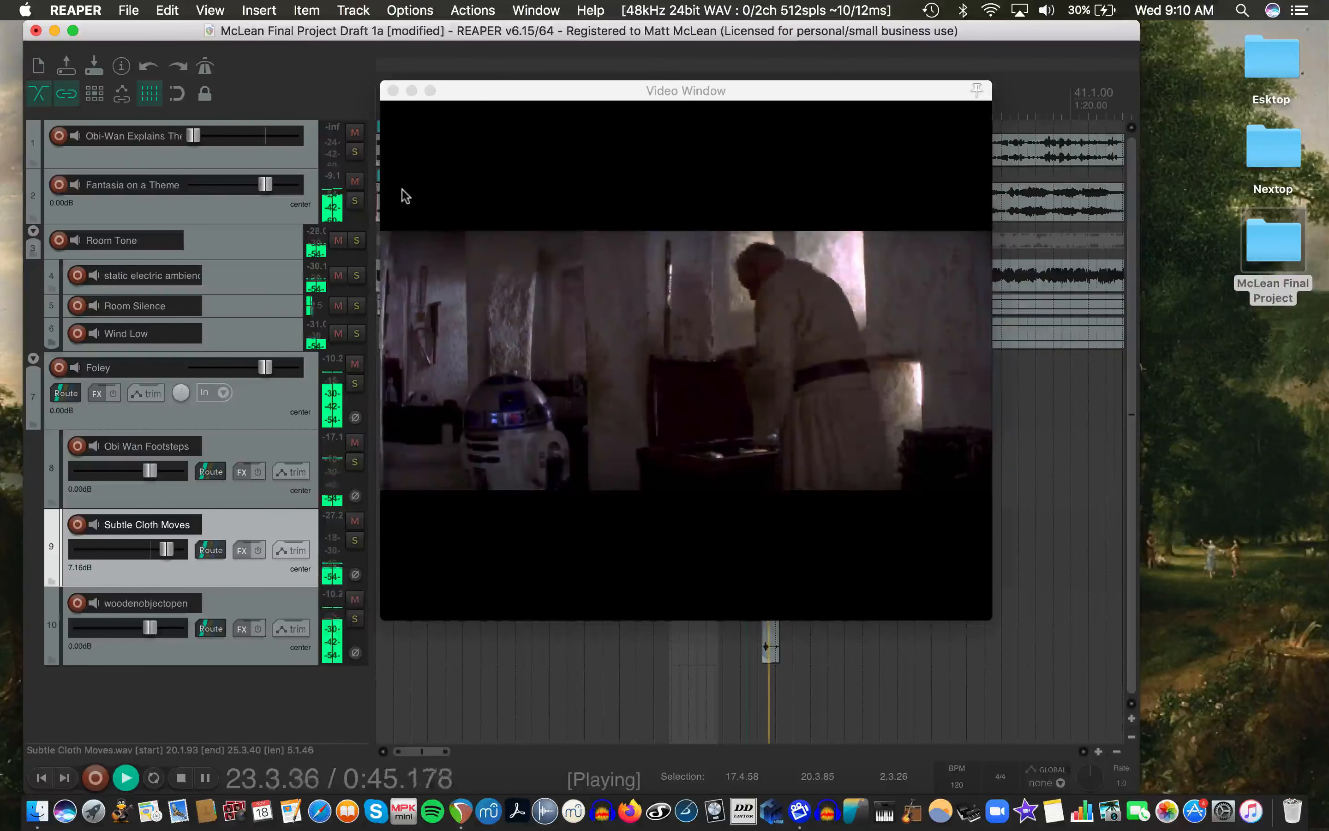
key("space")
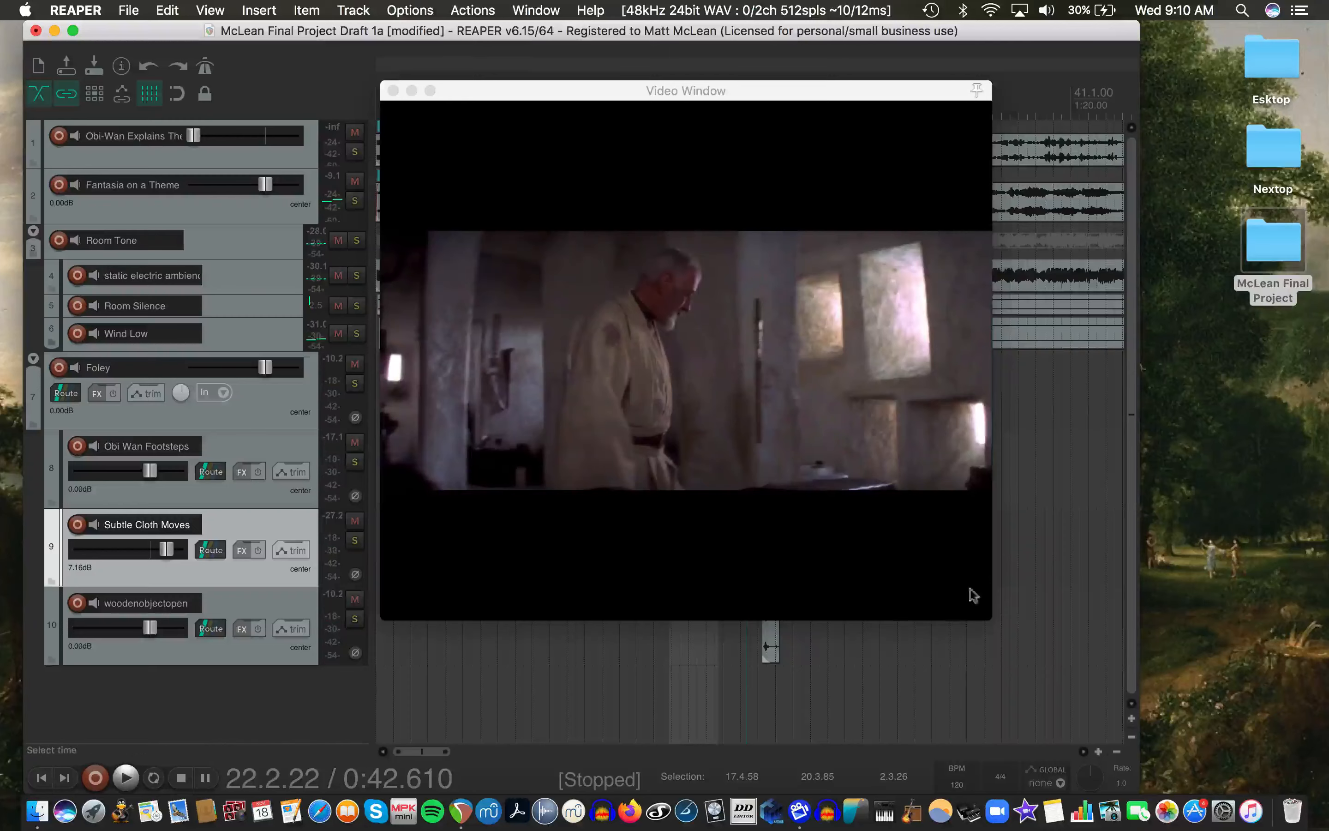
Hide the video, trim the end of Subtle Cloth Moves slightly and shorten Obi Wan Footsteps to end at about 23.1.83
left_click(1027, 530)
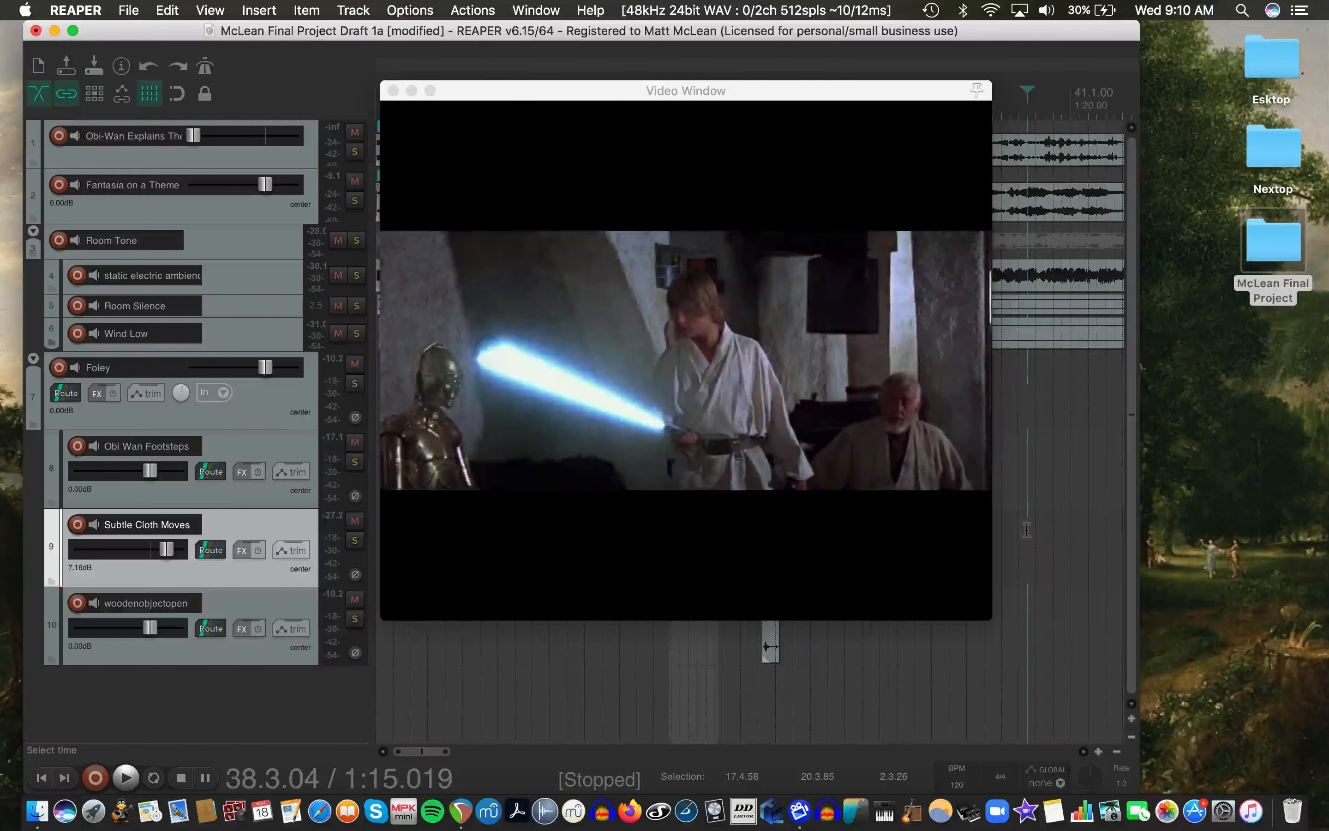
left_click(394, 90)
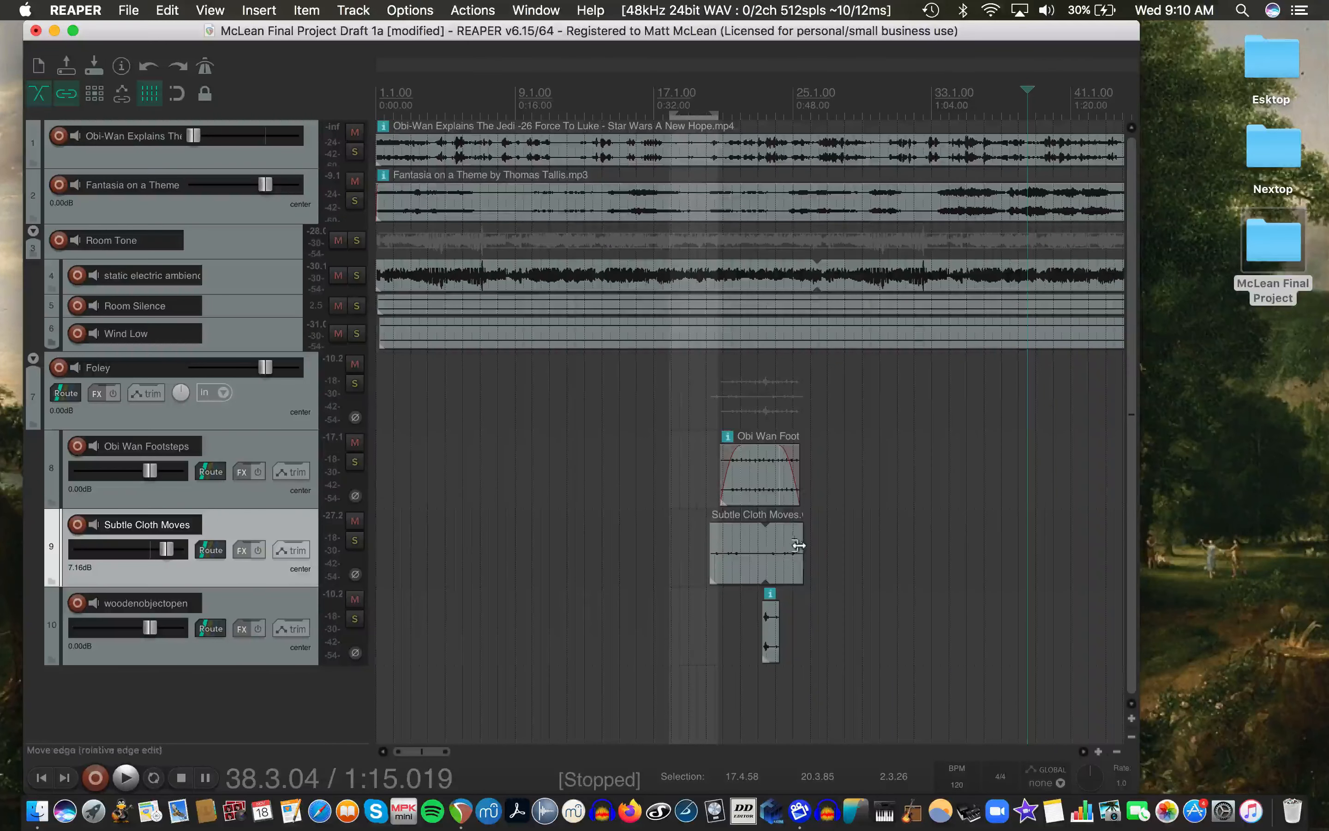
mouse_move(798, 545)
left_mouse_down()
mouse_move(777, 545)
mouse_move(797, 542)
left_mouse_up()
left_click_drag(801, 463, 760, 457)
Review the trimmed Foley items against the video from about 0:38, and close the video when finished
key("shift+super+v")
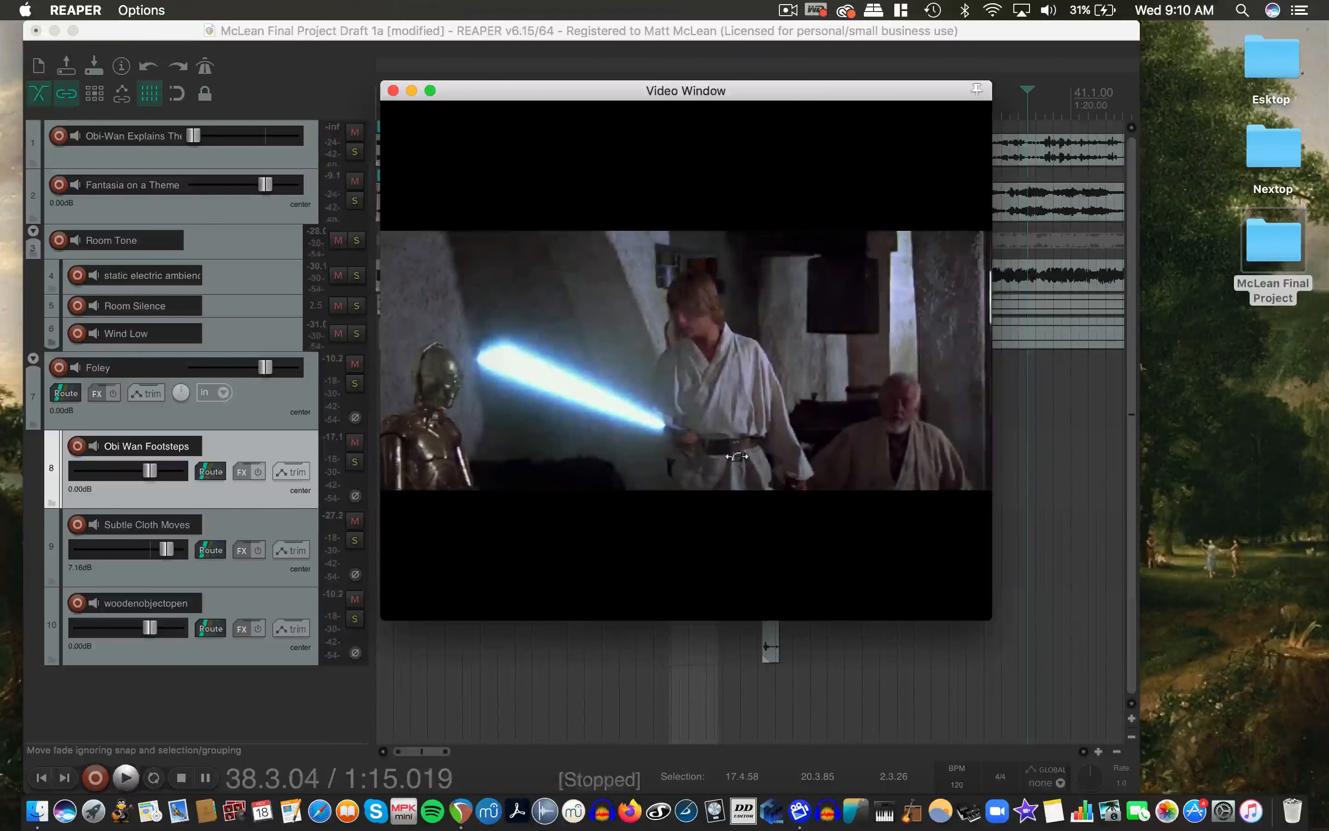
key("space")
key("space")
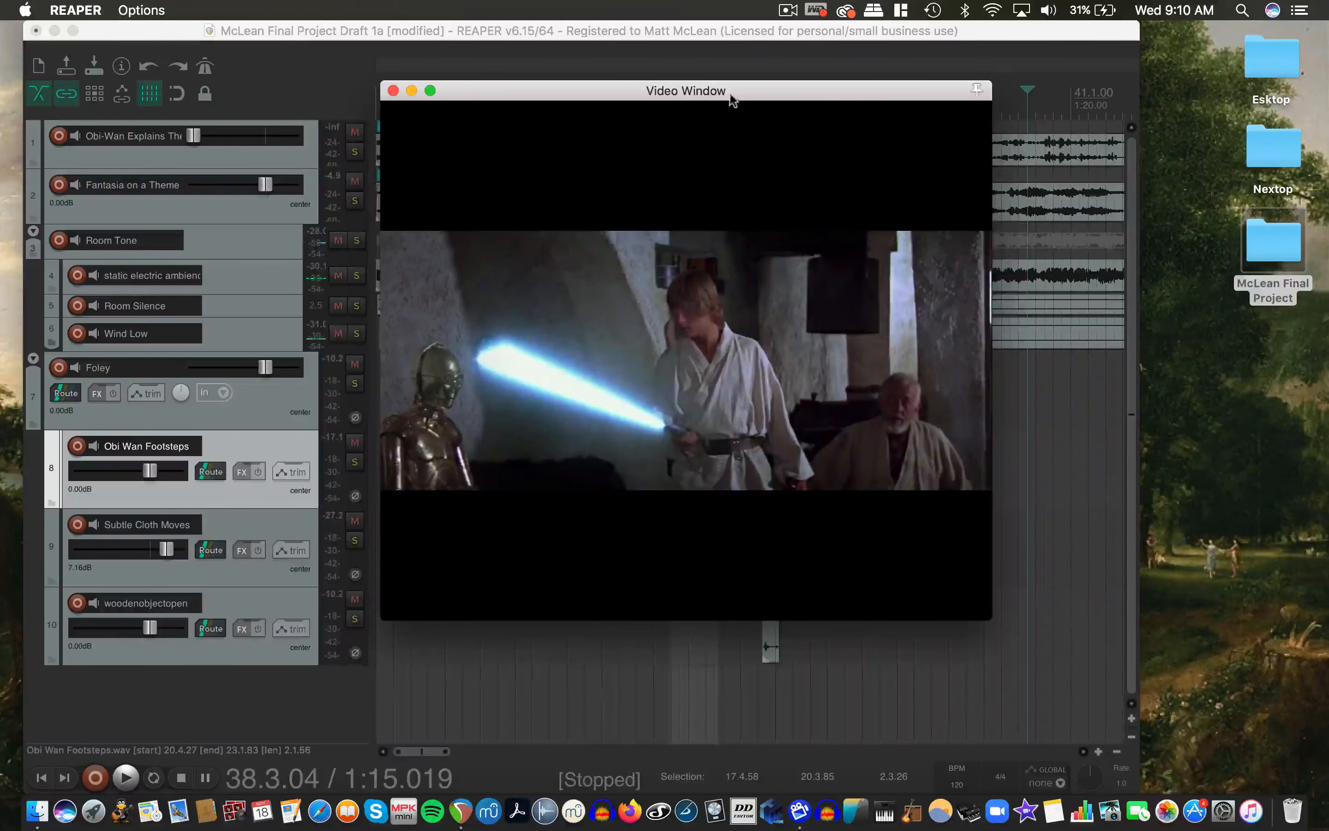
left_click_drag(732, 98, 555, 296)
key("space")
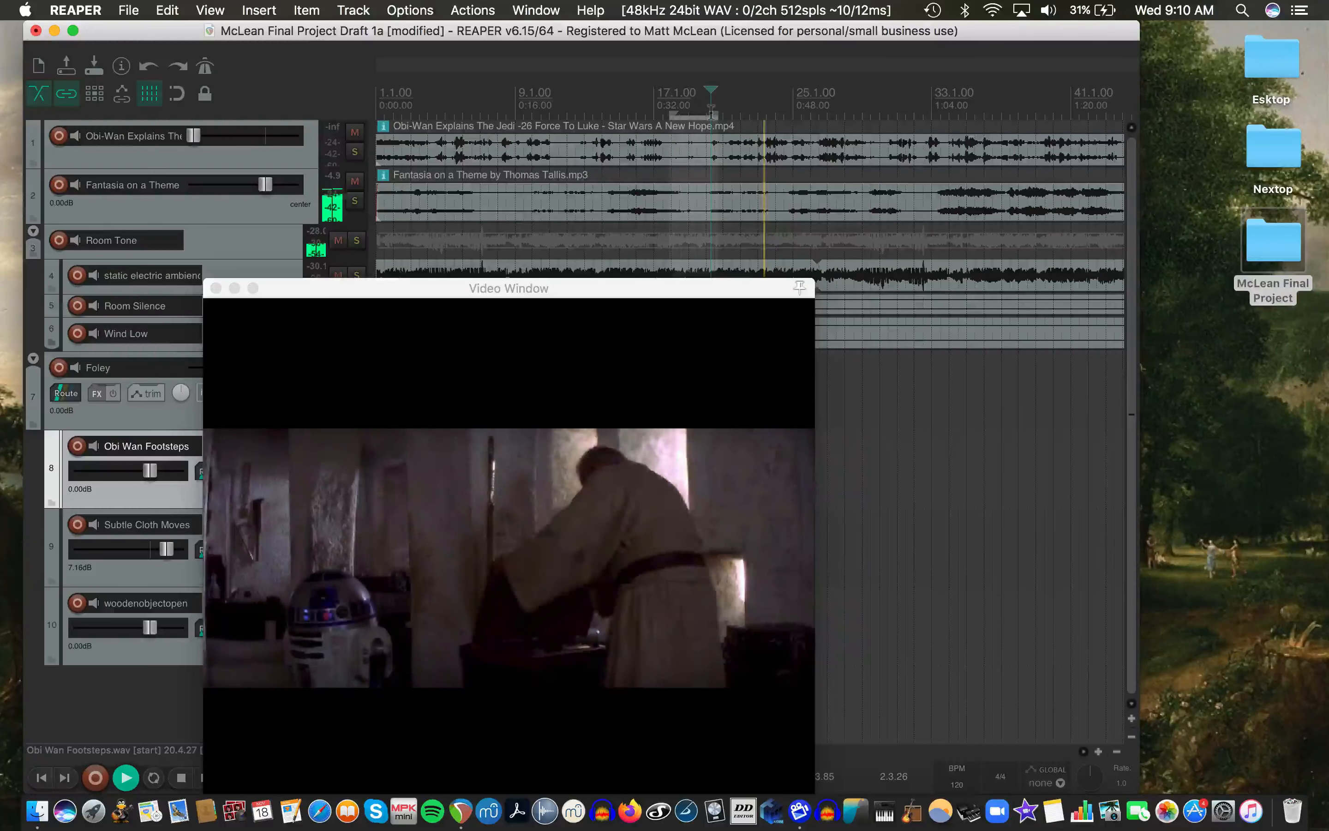
key("space")
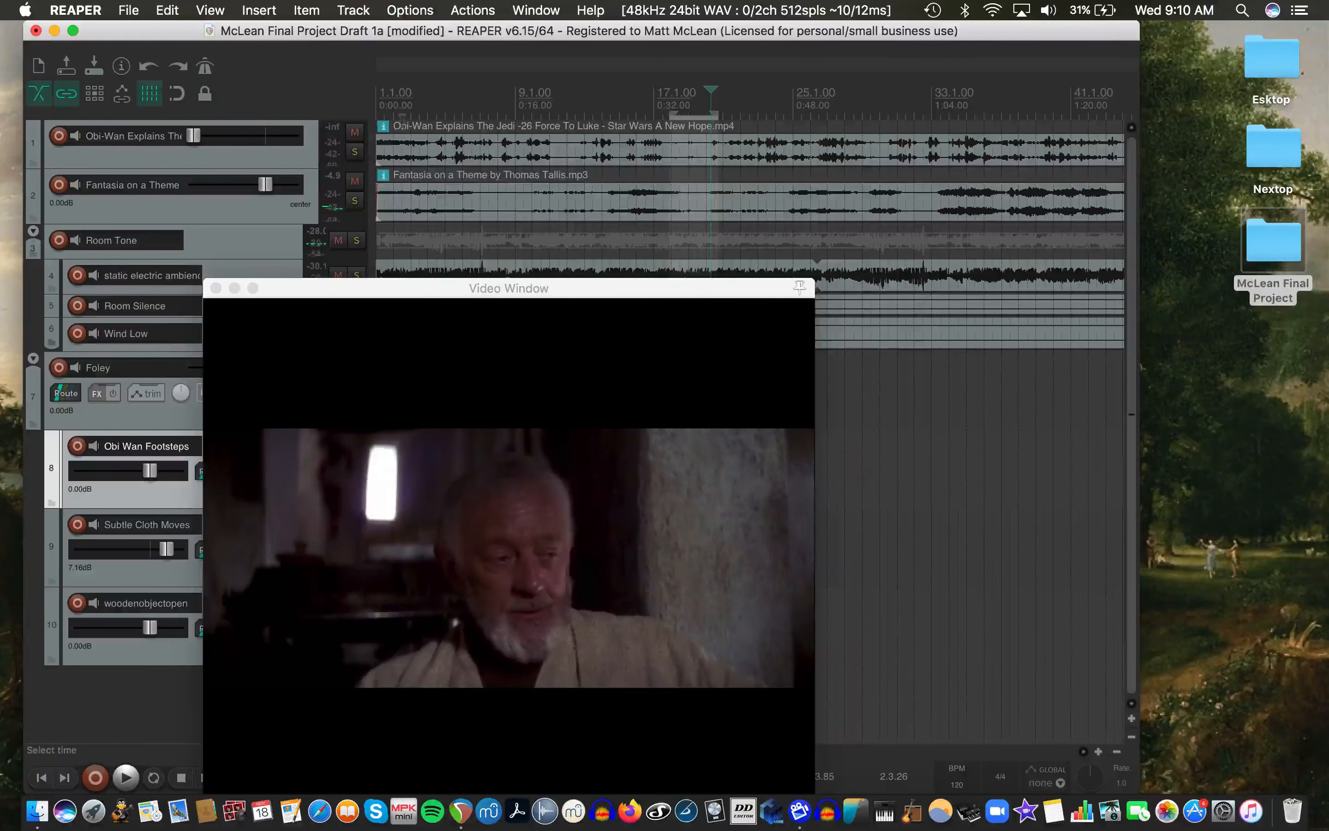
left_click_drag(291, 297, 610, 164)
left_click(532, 155)
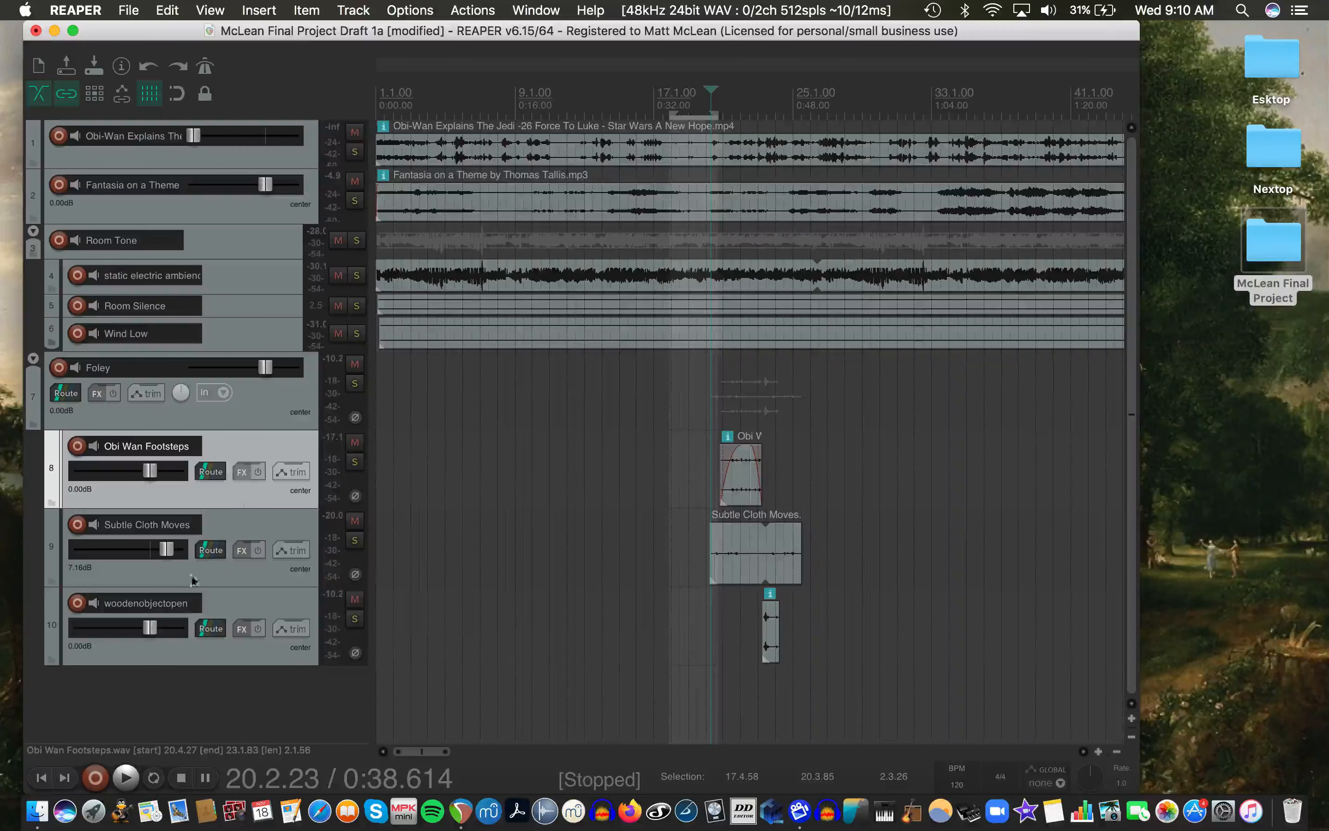
Reduce the heights of the Obi Wan Footsteps, Subtle Cloth Moves and woodenobjectopen tracks to compact rows
left_click(169, 666)
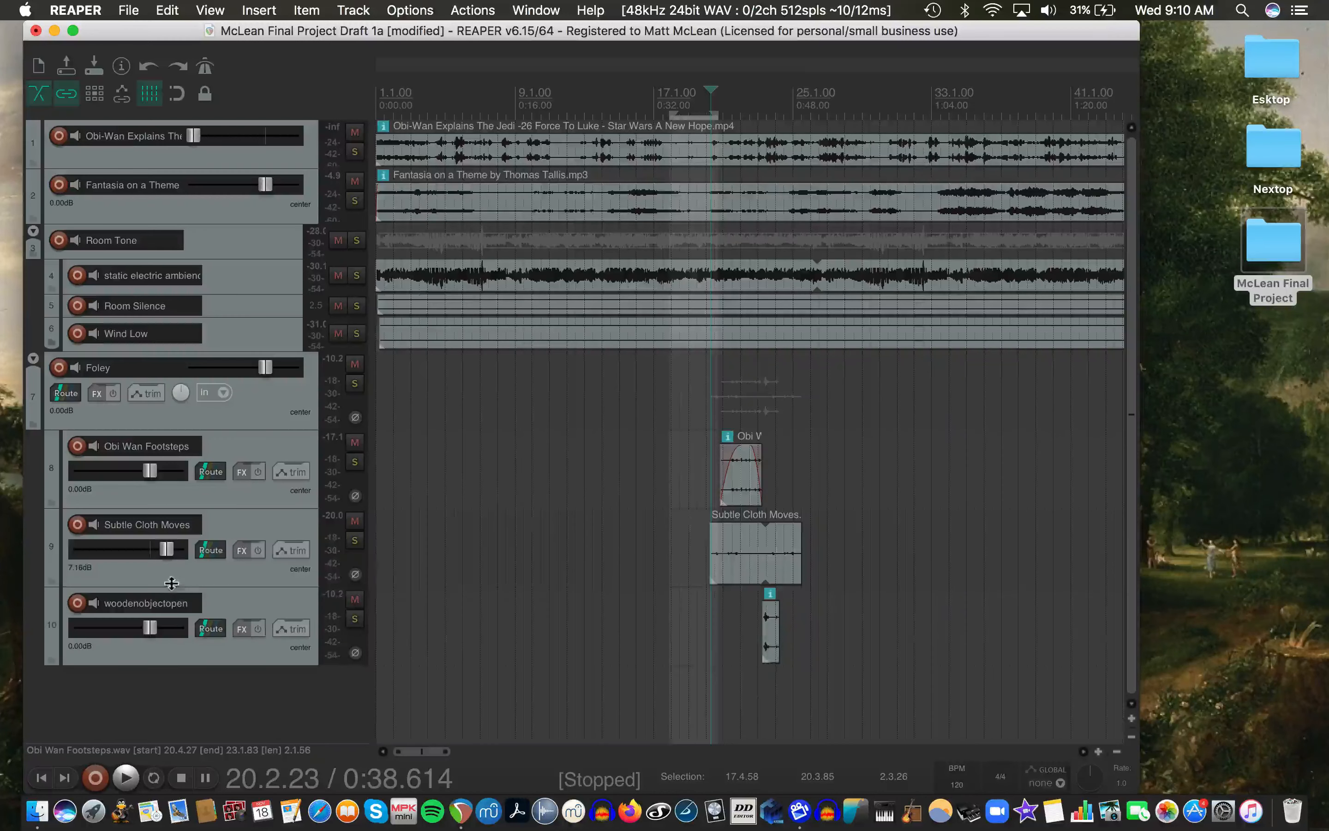
left_click_drag(171, 585, 169, 467)
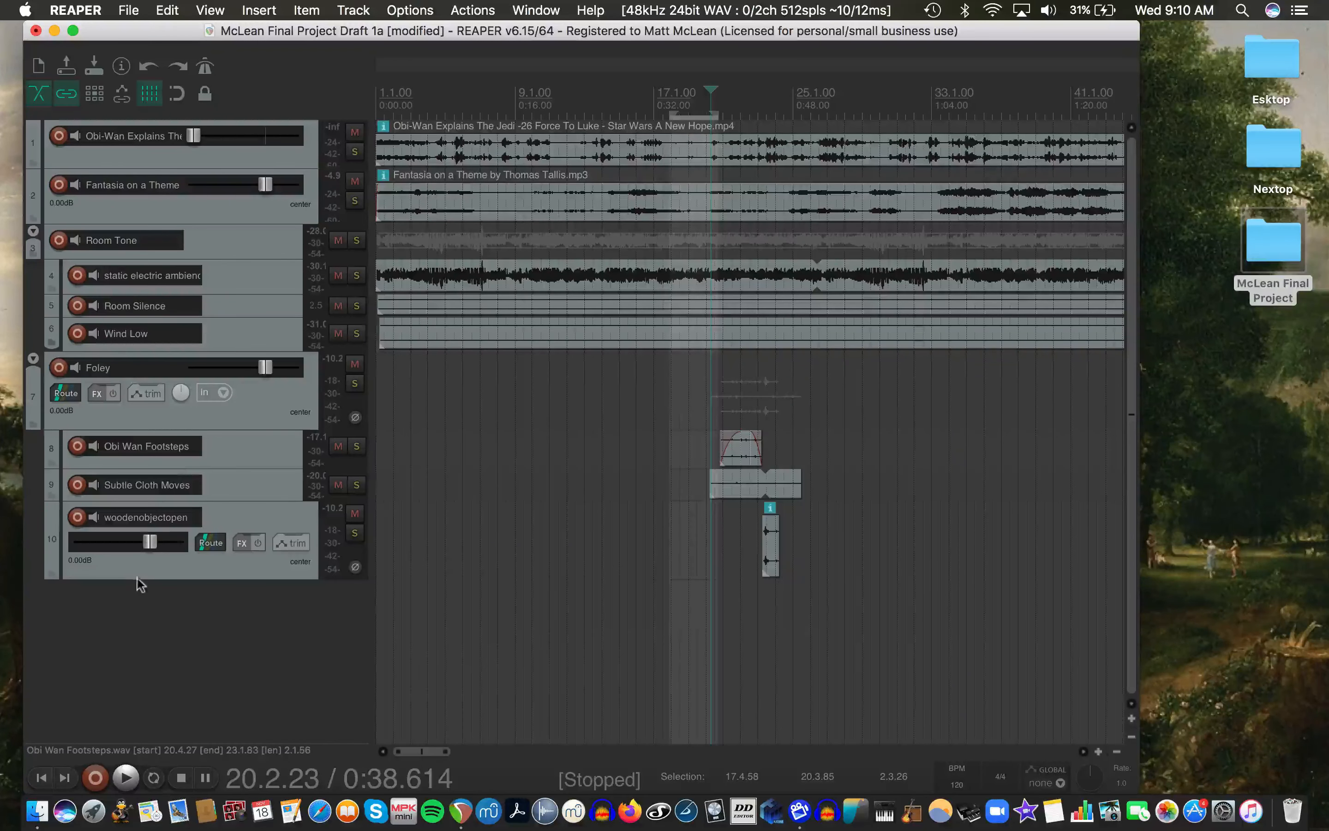
left_click_drag(139, 575, 139, 536)
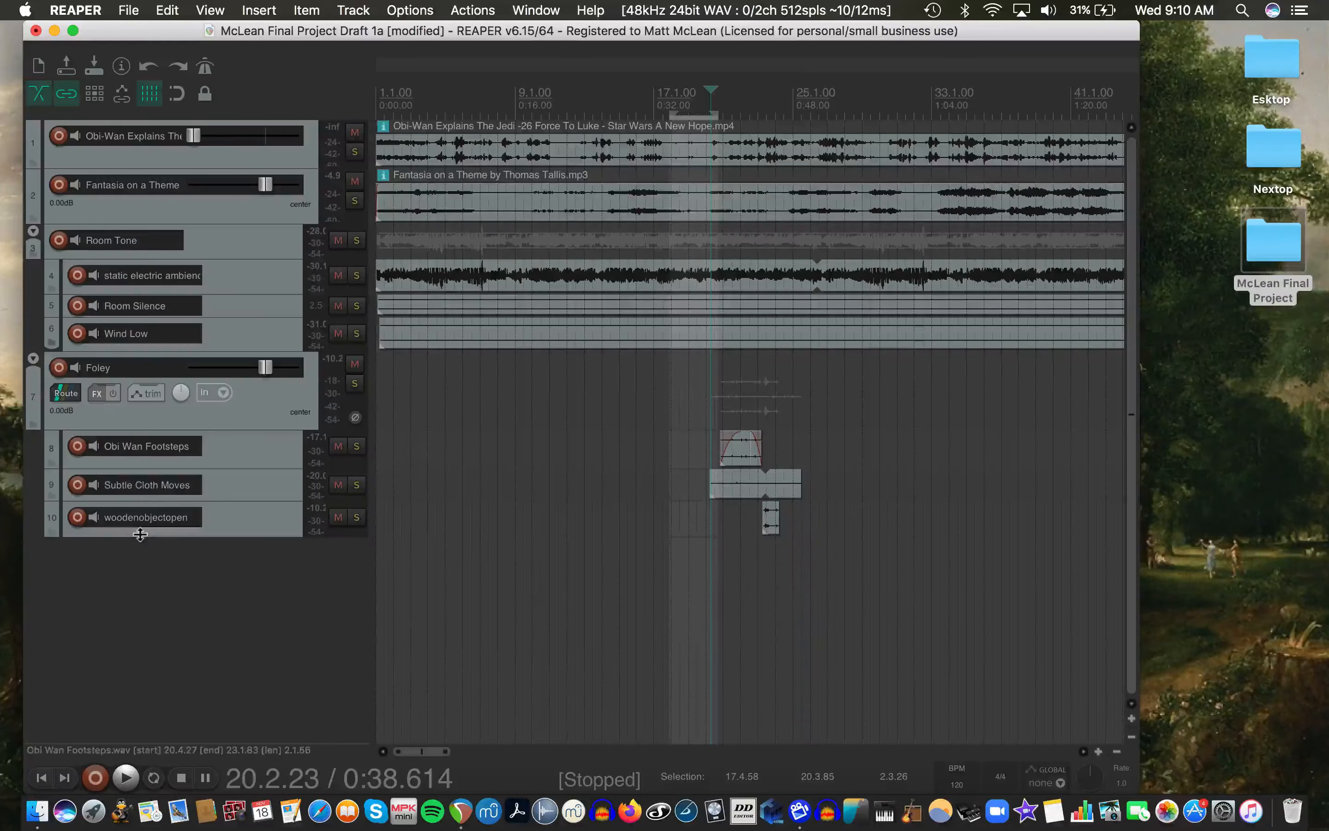
Show the video, select the time from 4.4.94 to 8.2.33 and raise the Obi-Wan clip track's volume during playback
left_click(476, 105)
key("super+shift+v")
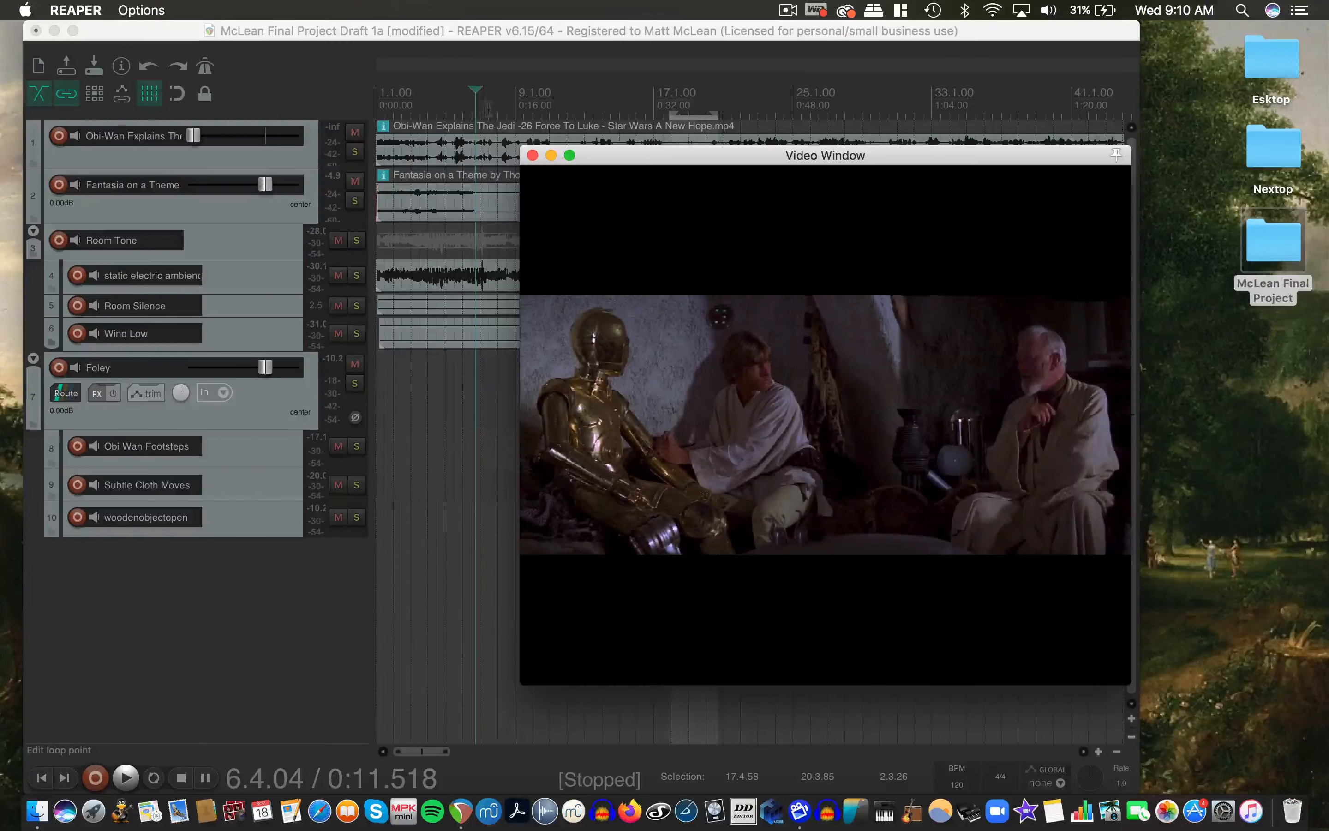
left_click_drag(448, 107, 502, 112)
key("space")
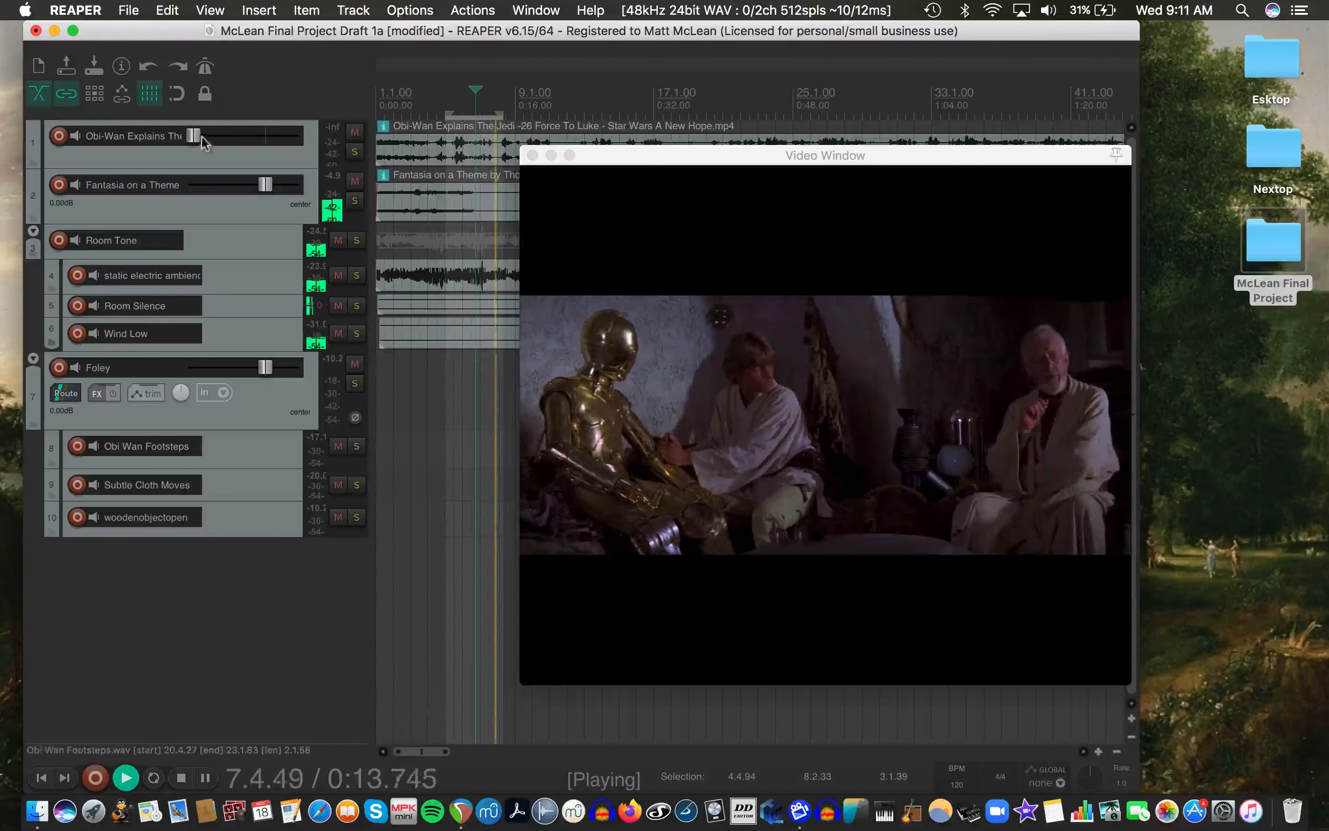
left_click_drag(202, 138, 268, 141)
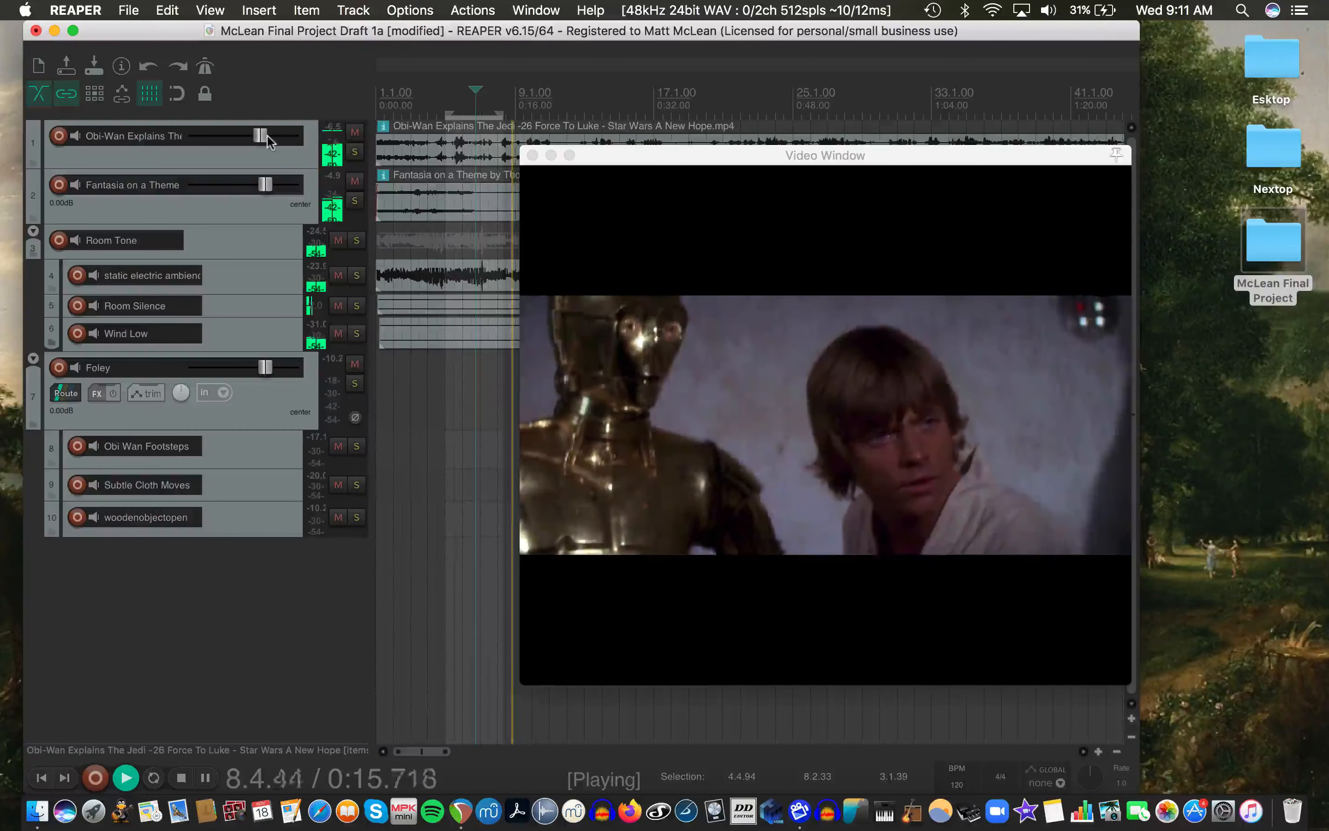
key("space")
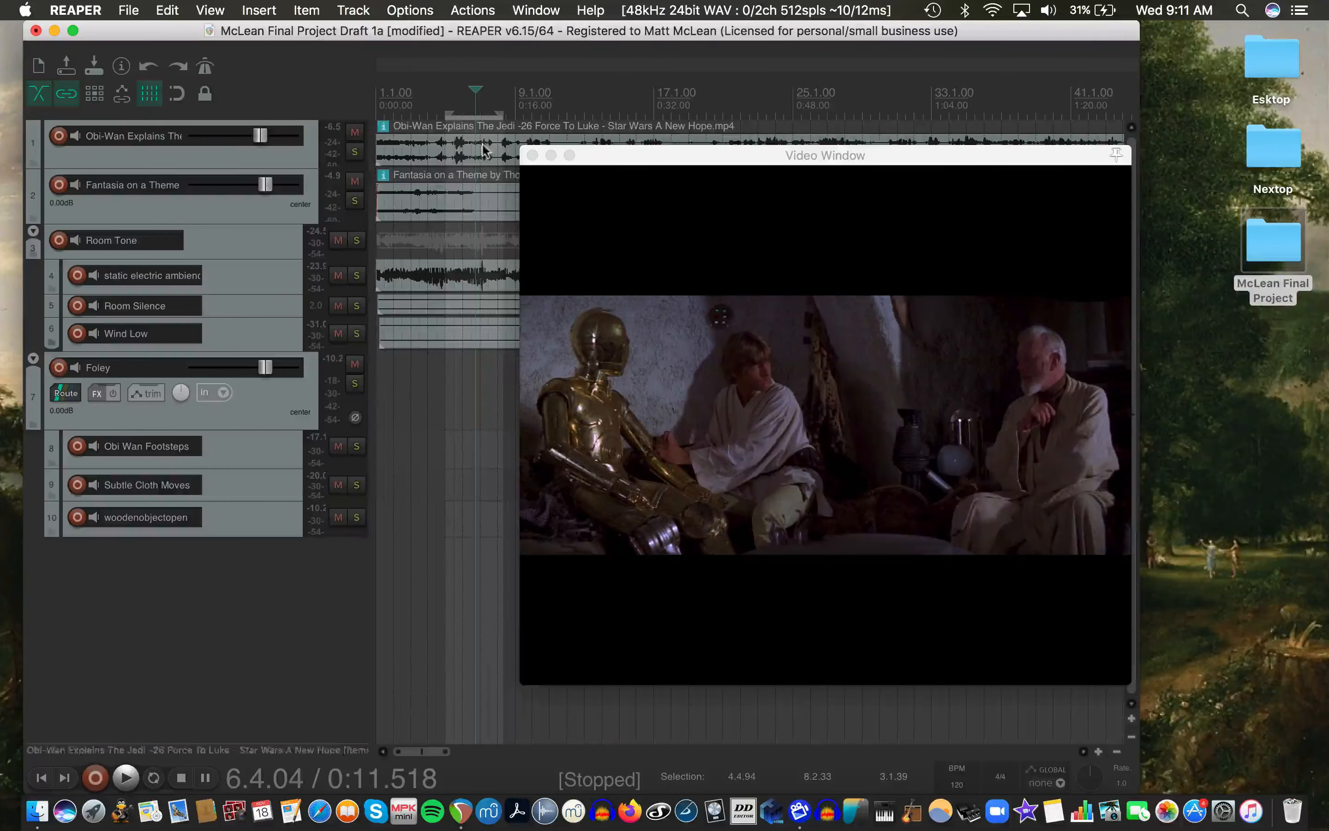
Mute the Fantasia on a Theme track and play the dialogue scene with the video from about 0:09
left_click(355, 182)
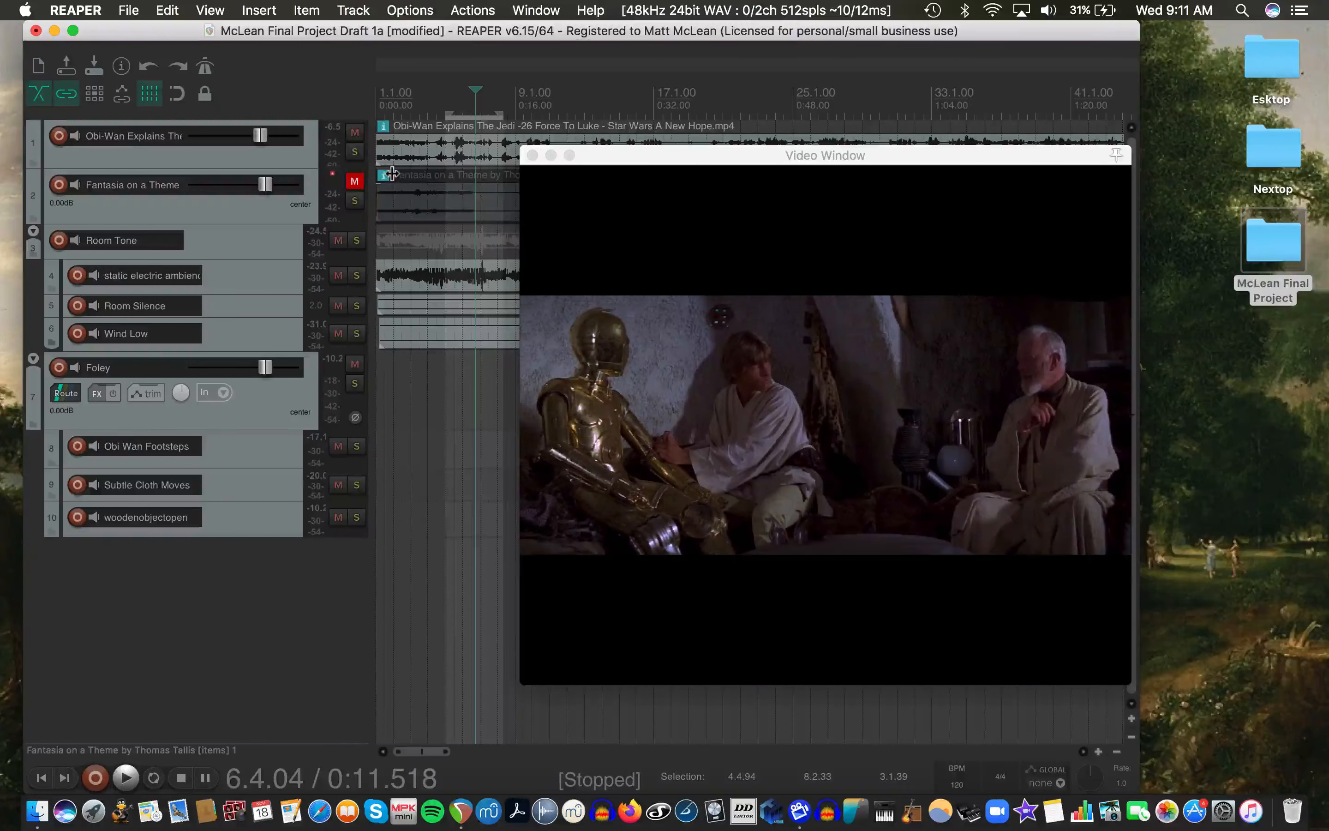
key("space")
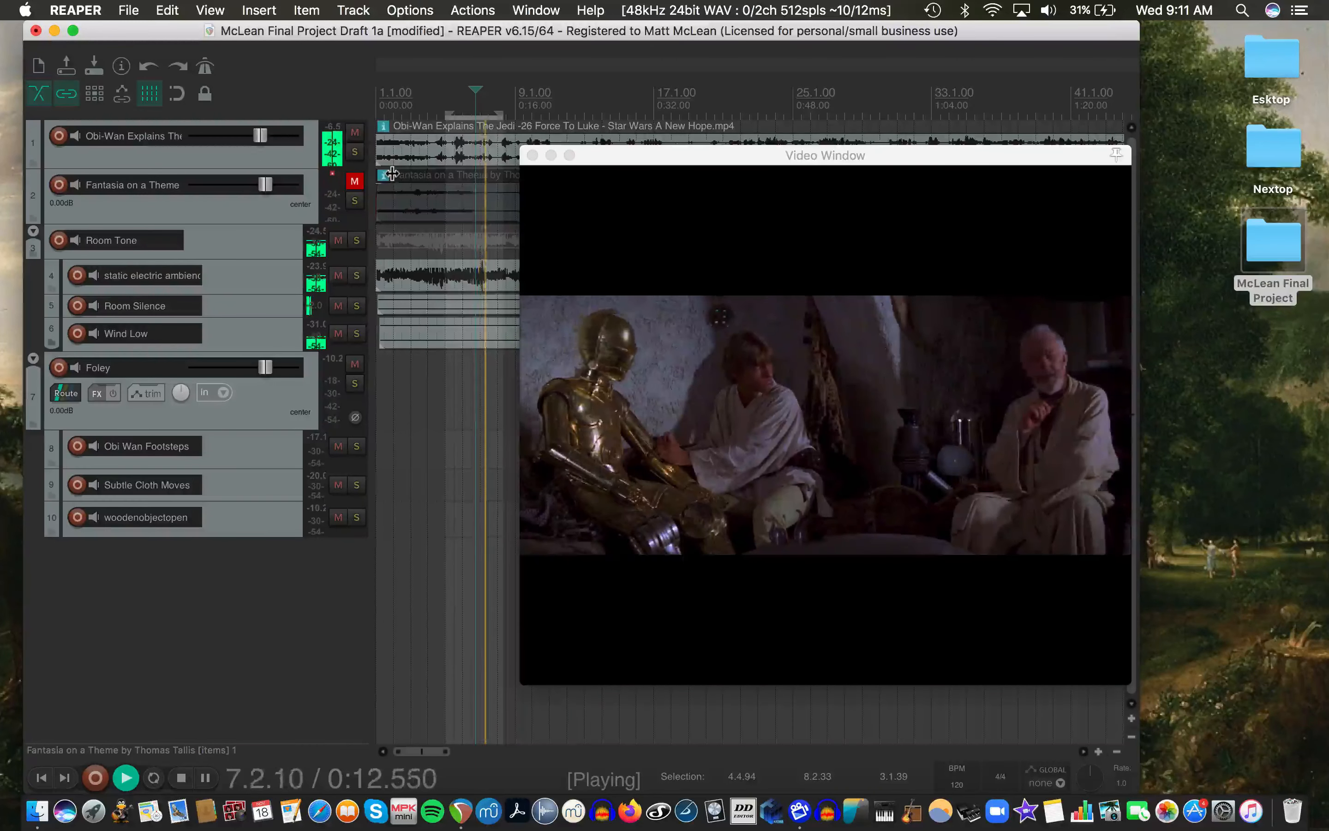
key("space")
key("space")
left_click(454, 106)
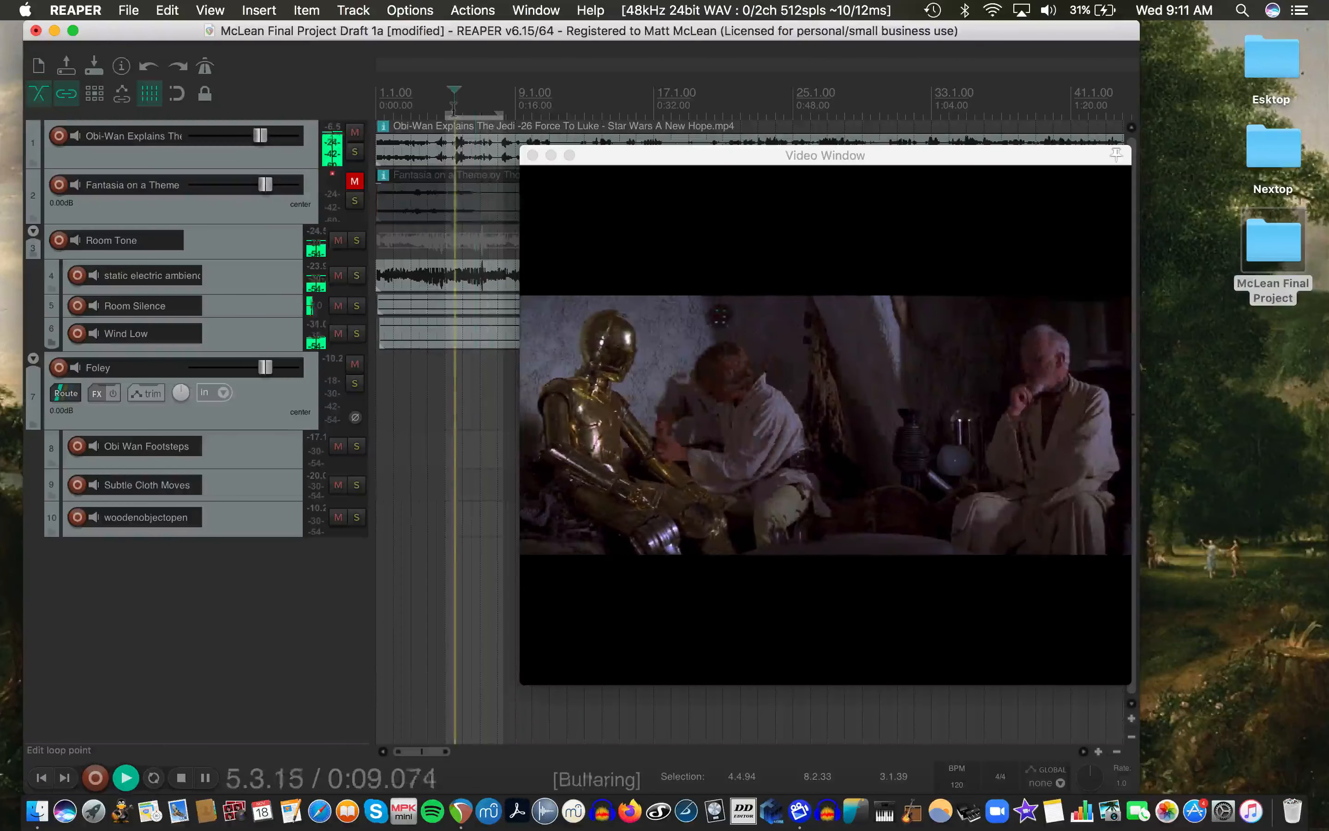
Play the video scene from several points between about 0:06 and 0:14 to find where Luke's line starts
left_click(443, 107)
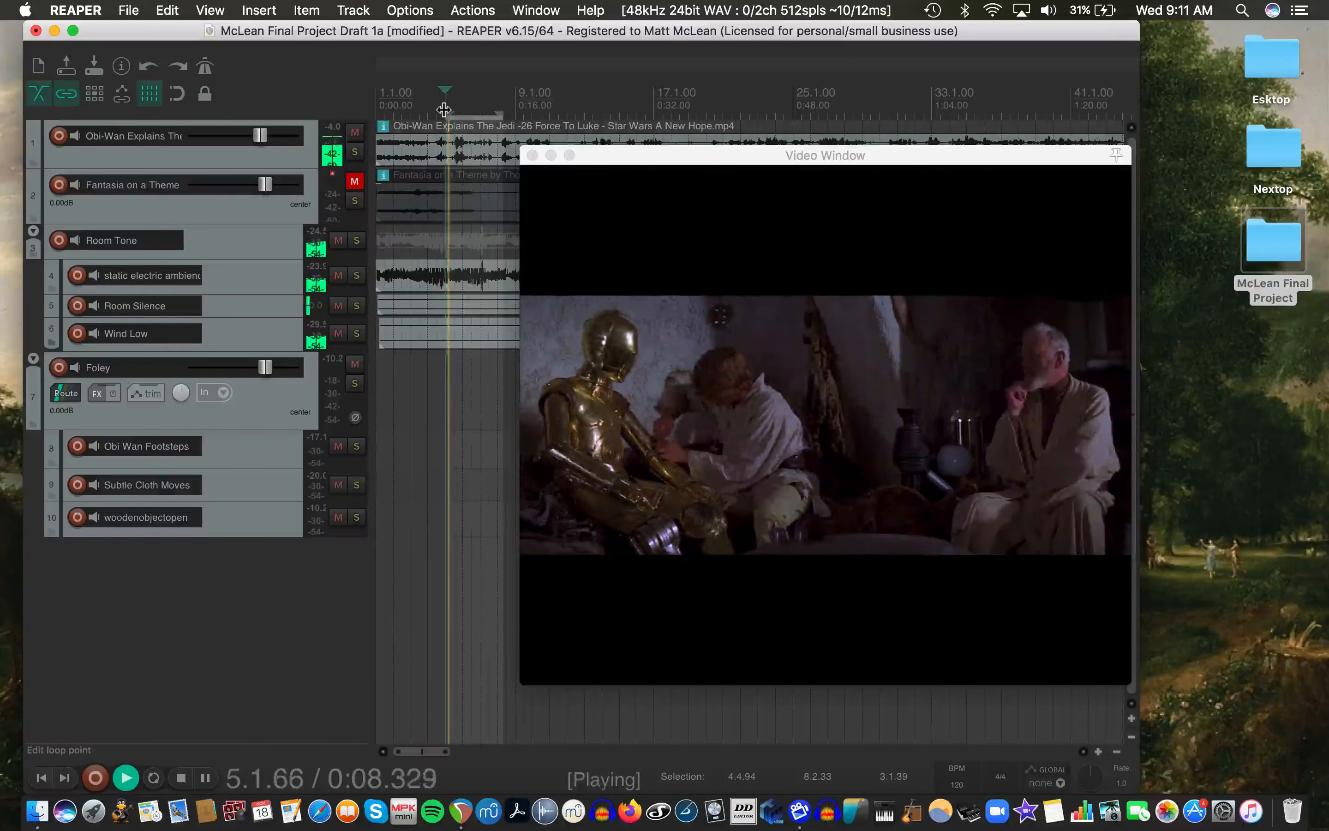
left_click_drag(442, 110, 425, 111)
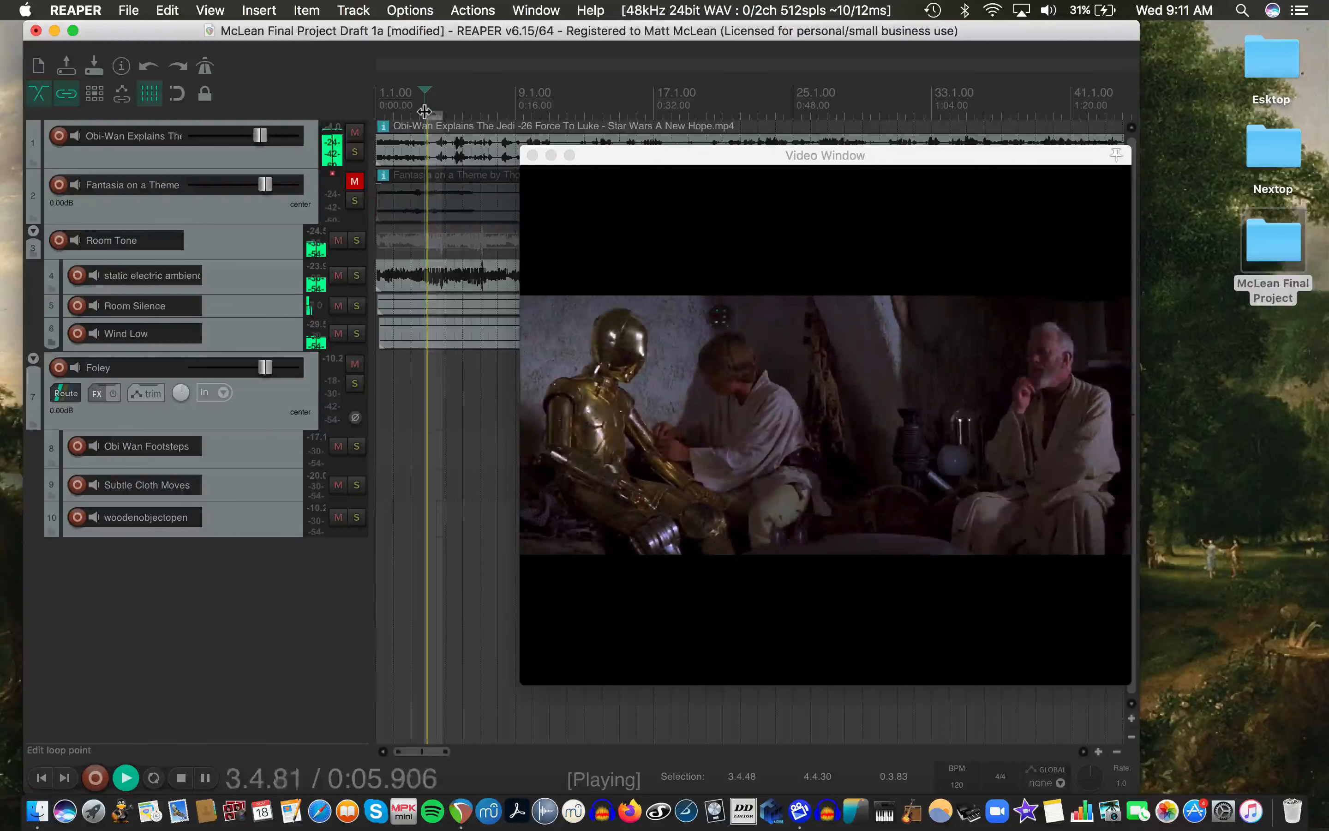
left_click(456, 110)
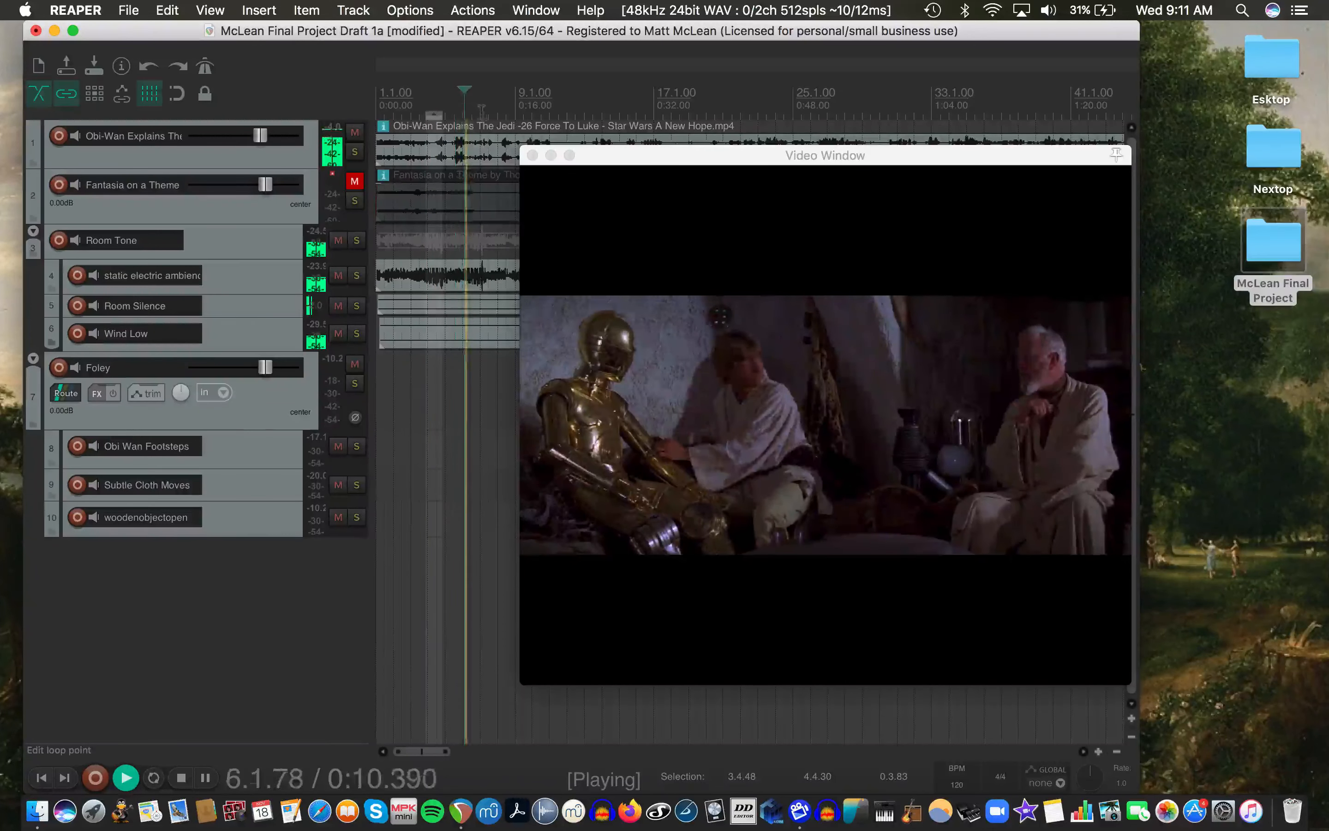
left_click(483, 112)
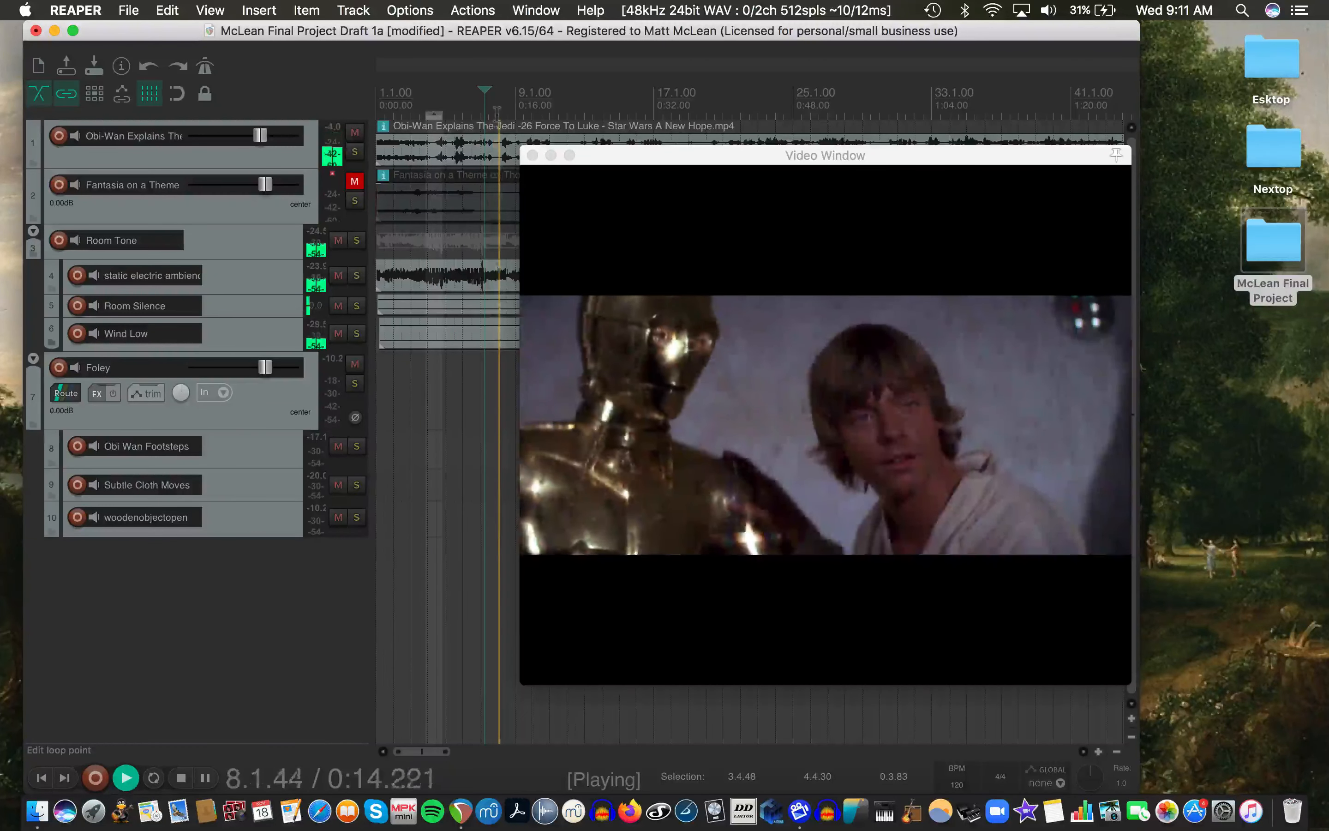
key("space")
left_click(499, 113)
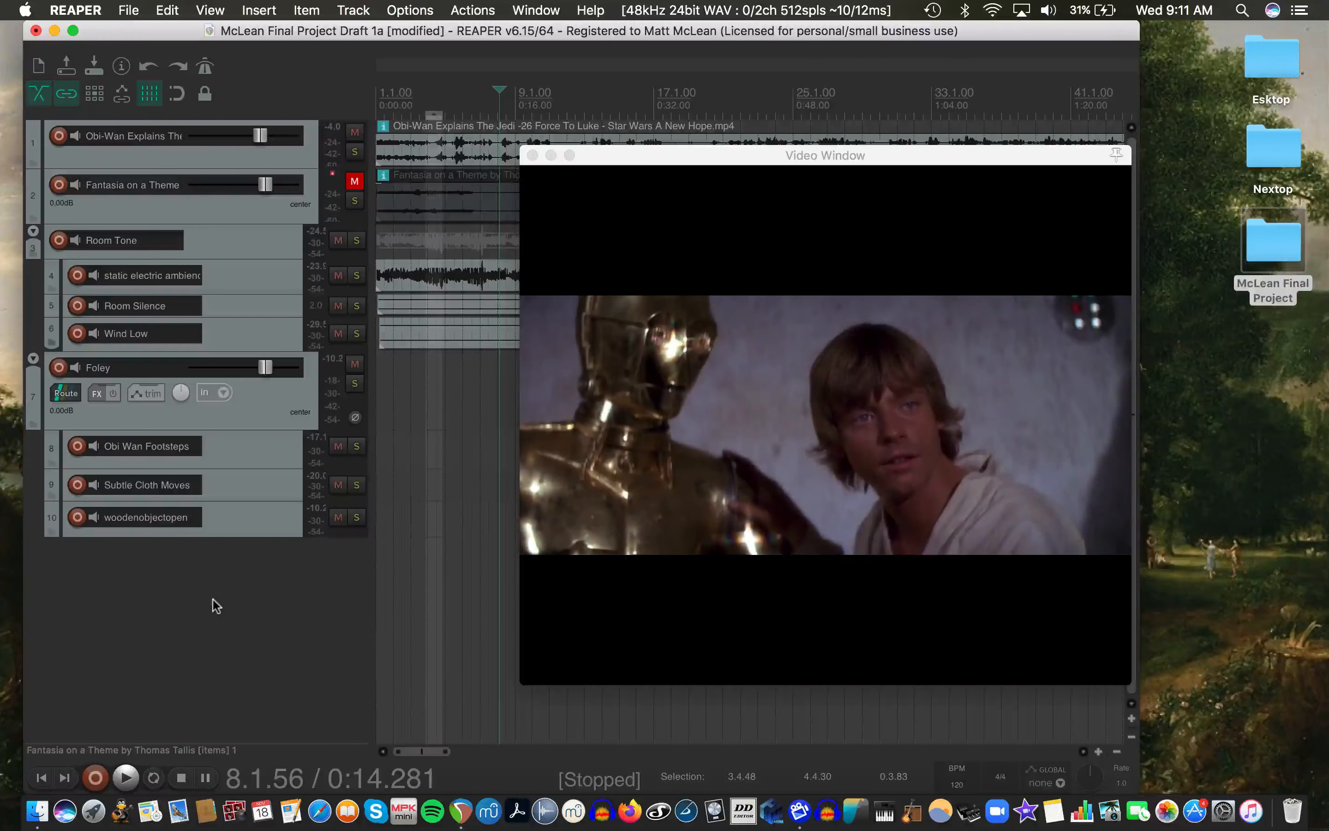
Insert a track named Luke VO below Fantasia on a Theme, arm it for recording and show the mixer
key("super+t")
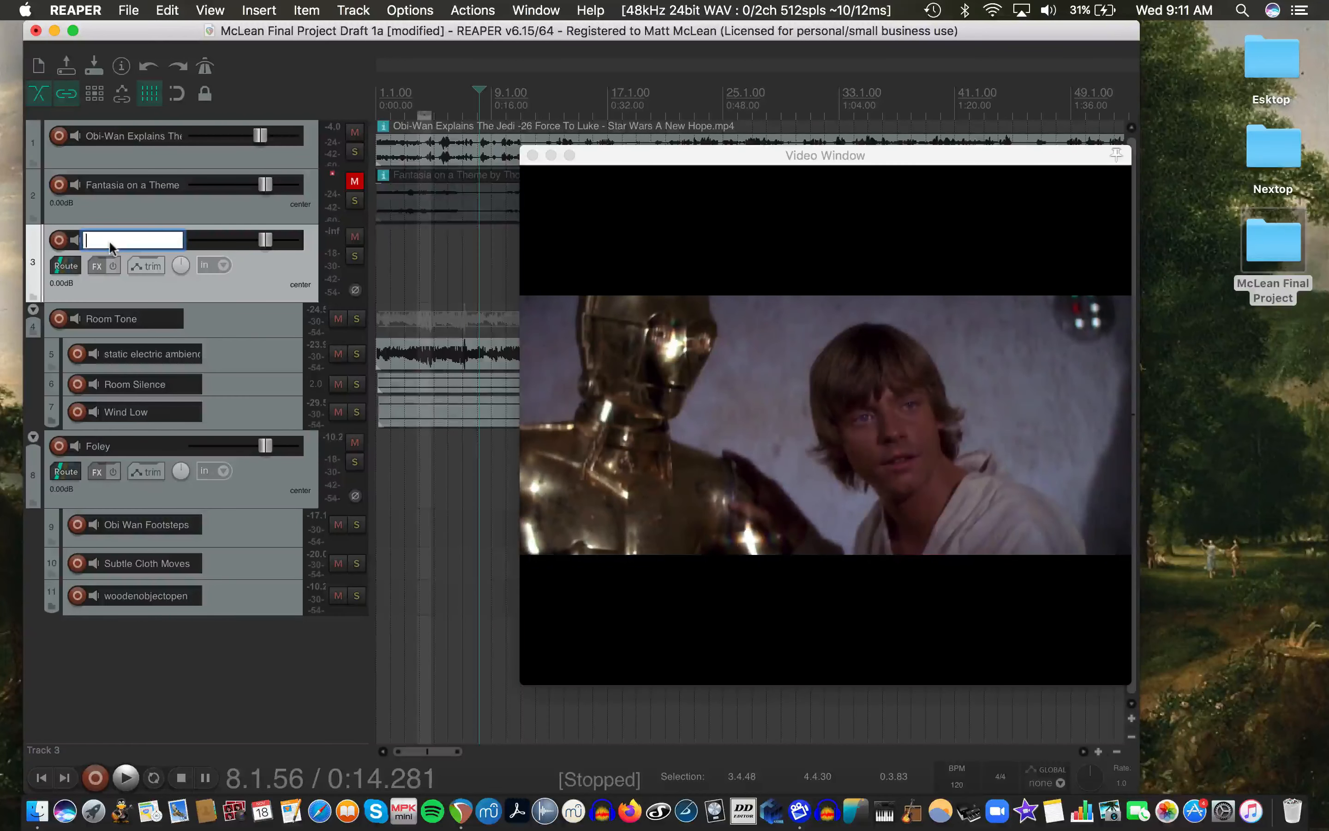
type("Luke VO")
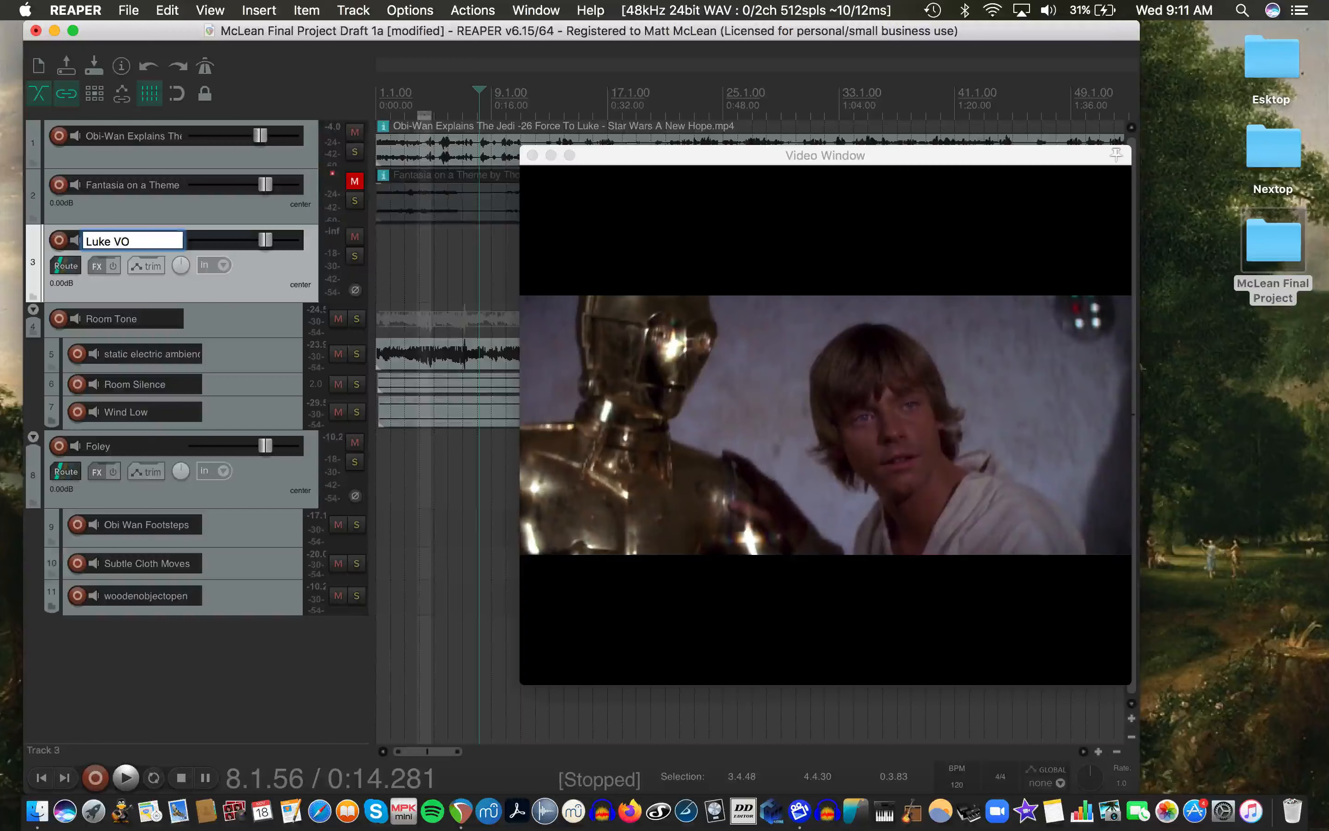
key("Return")
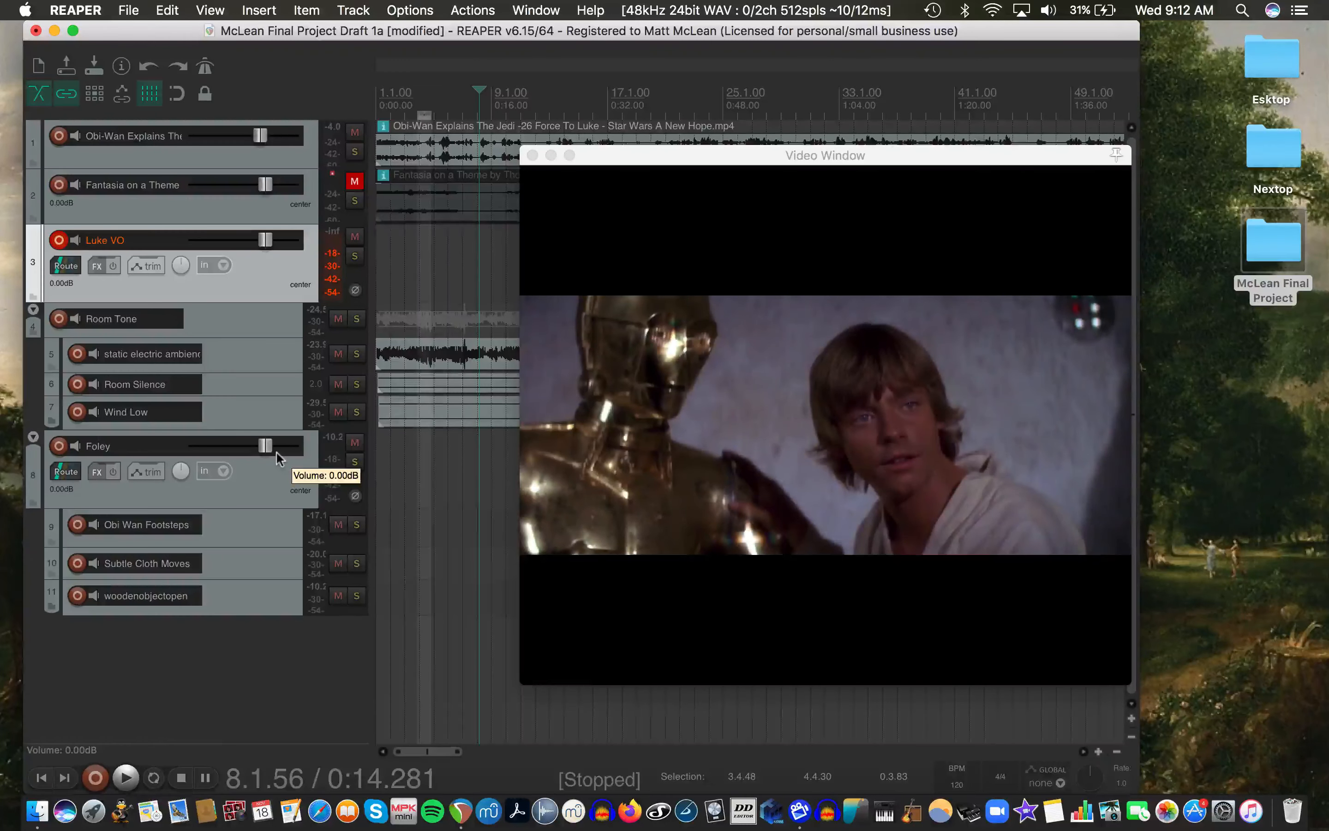
key("super+m")
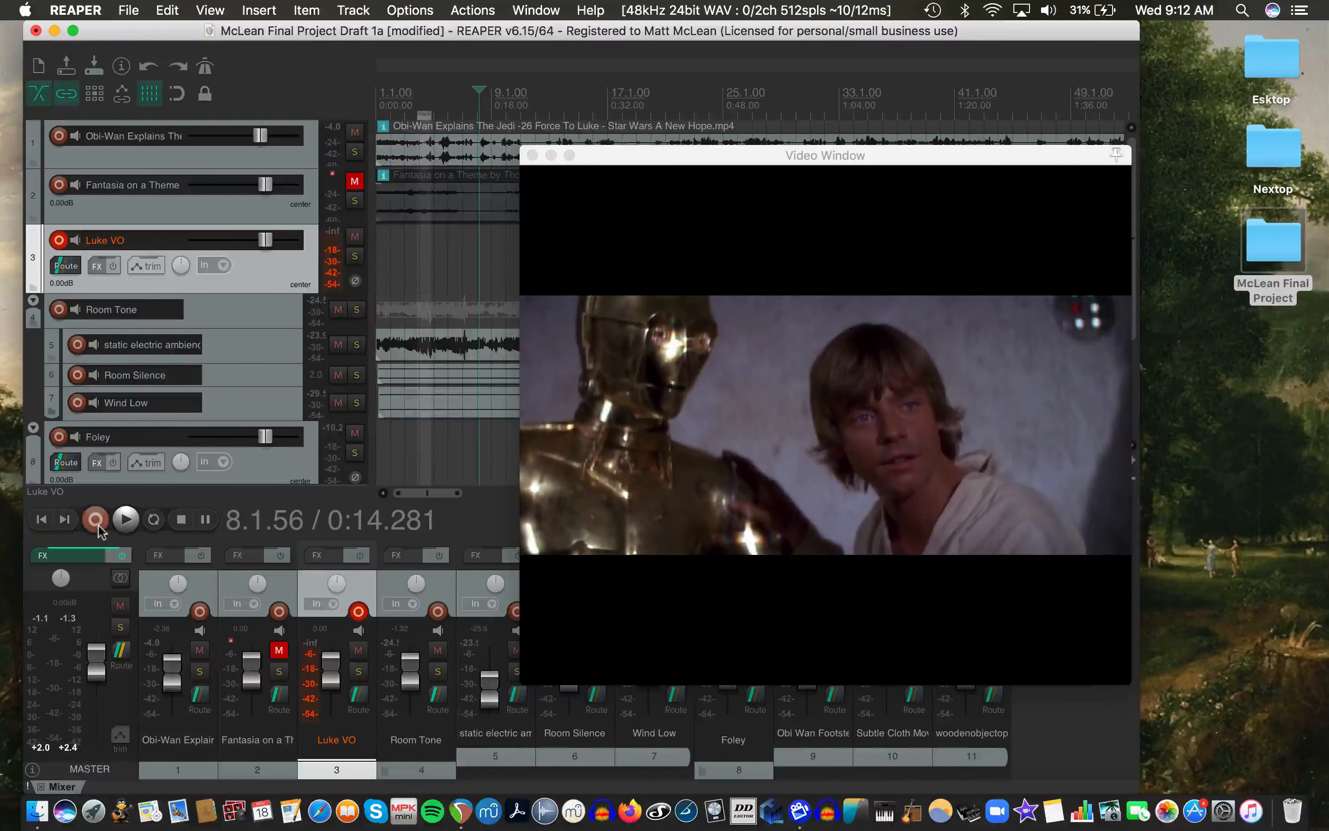
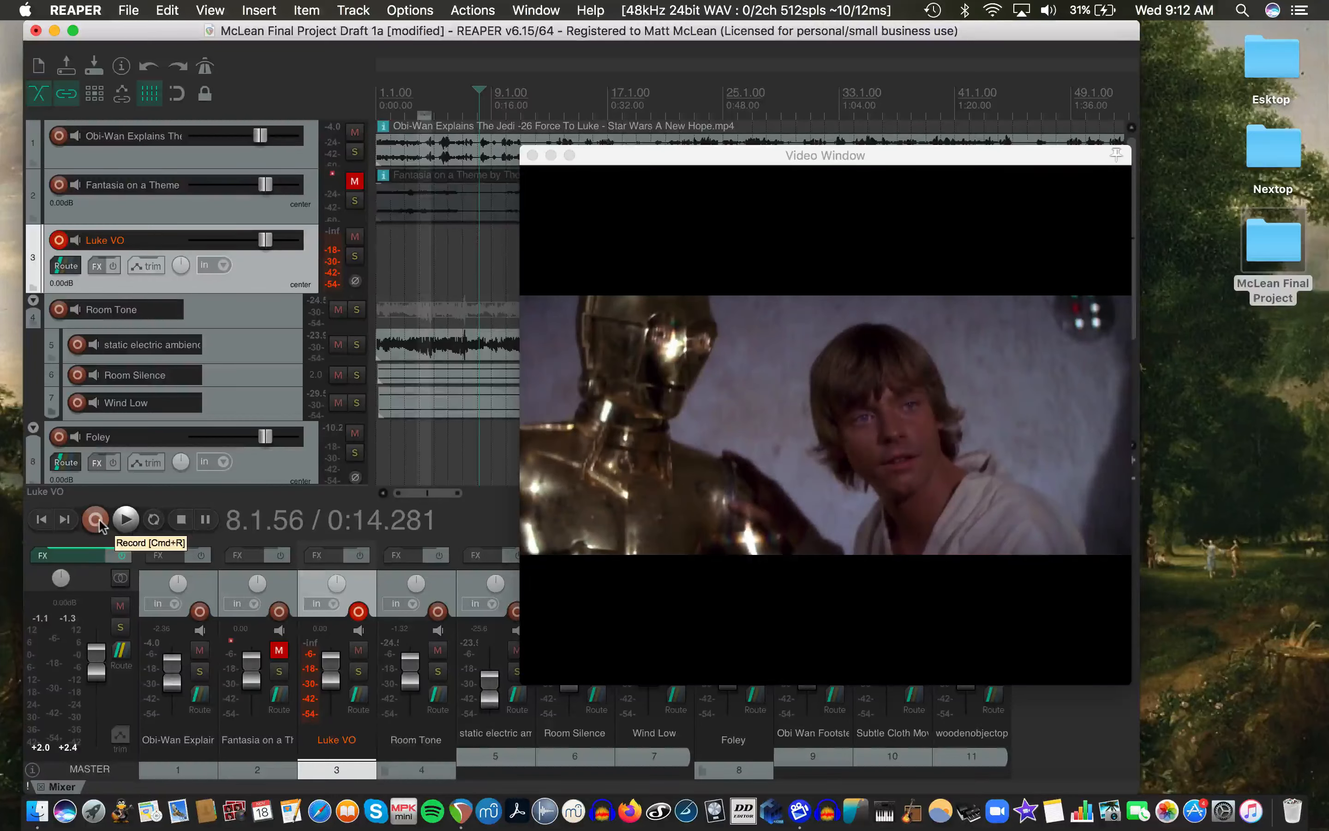
Zoom in on the timeline, move the video window clear of the tracks and record Luke's line on Luke VO from 6.3.00
key("space")
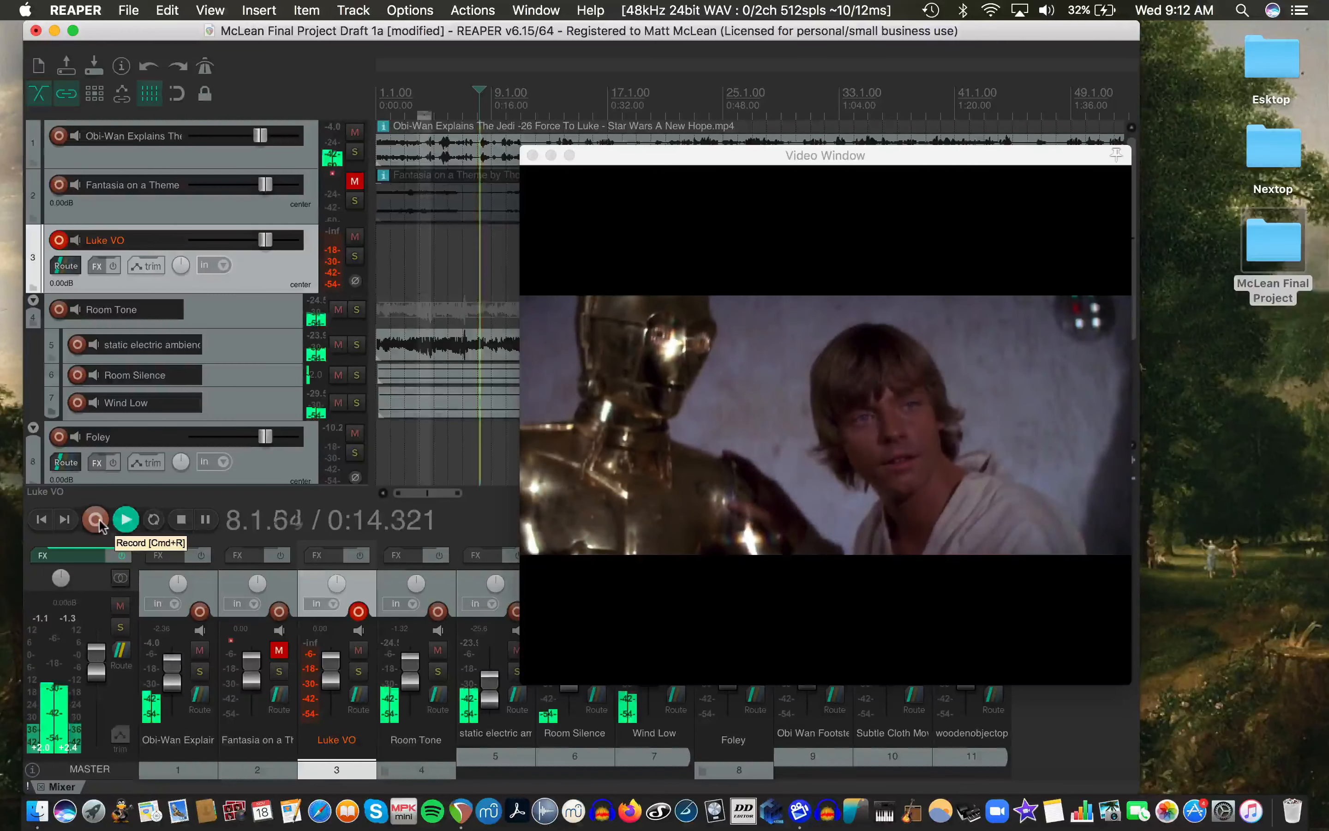
key("space")
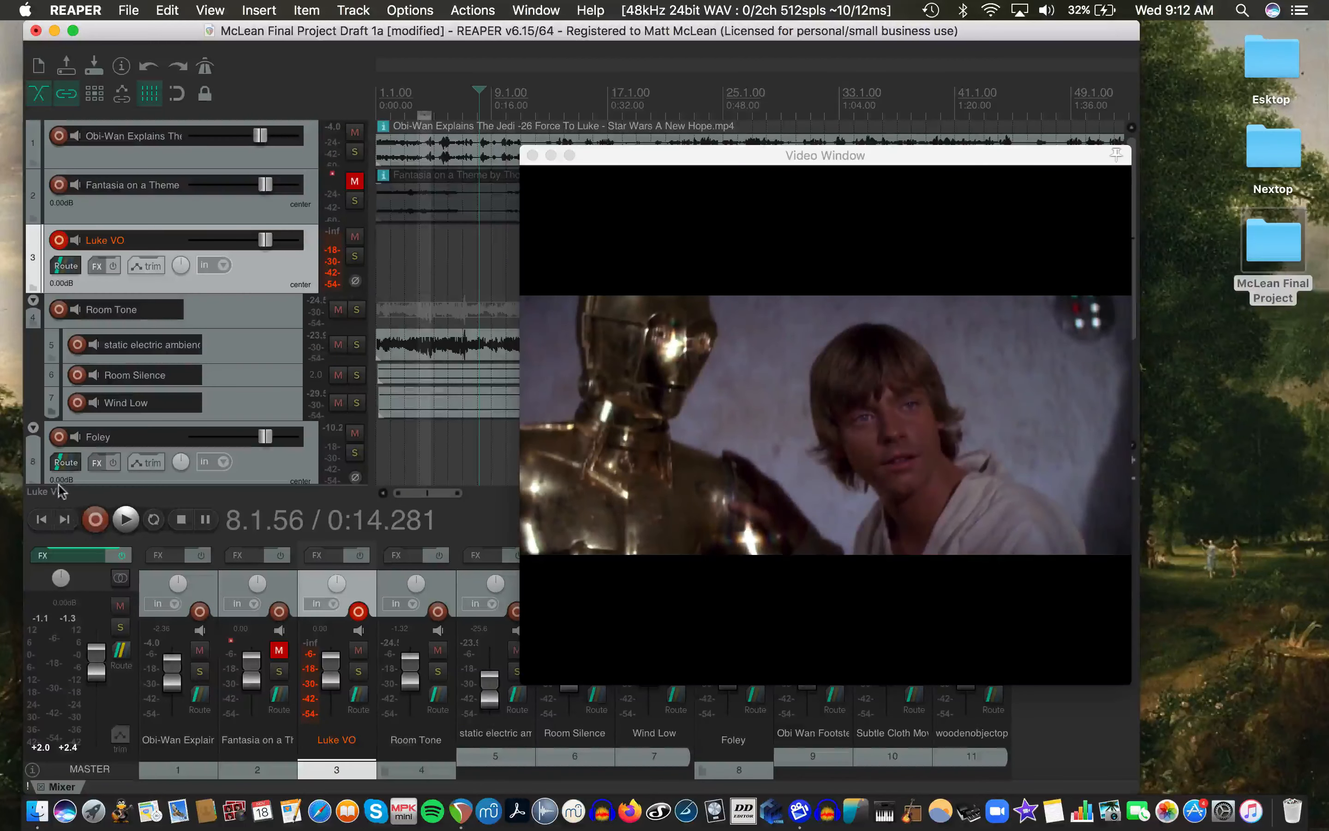
left_click(96, 521)
left_click(96, 521)
scroll(482, 350, "up", 6)
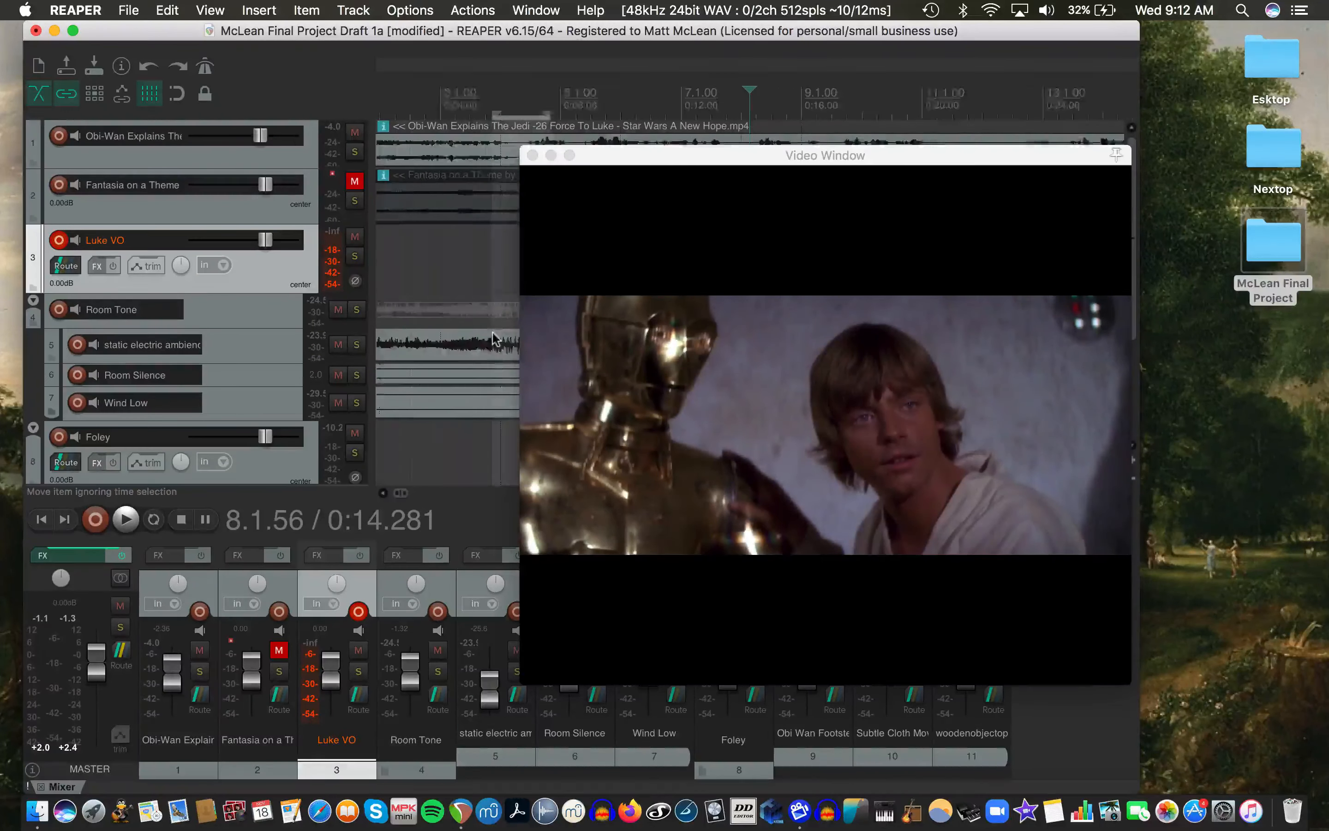
left_click_drag(622, 169, 814, 280)
left_click(96, 520)
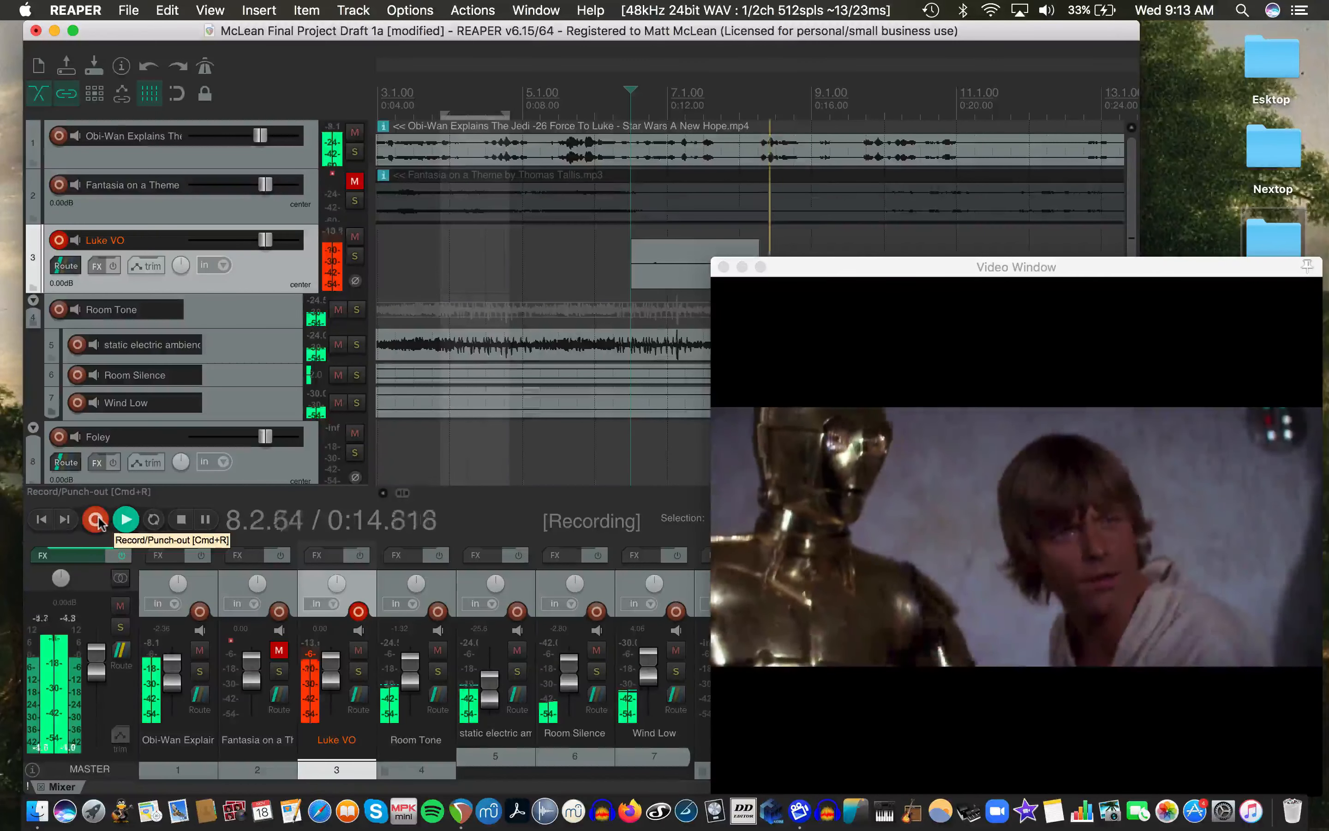
left_click(96, 520)
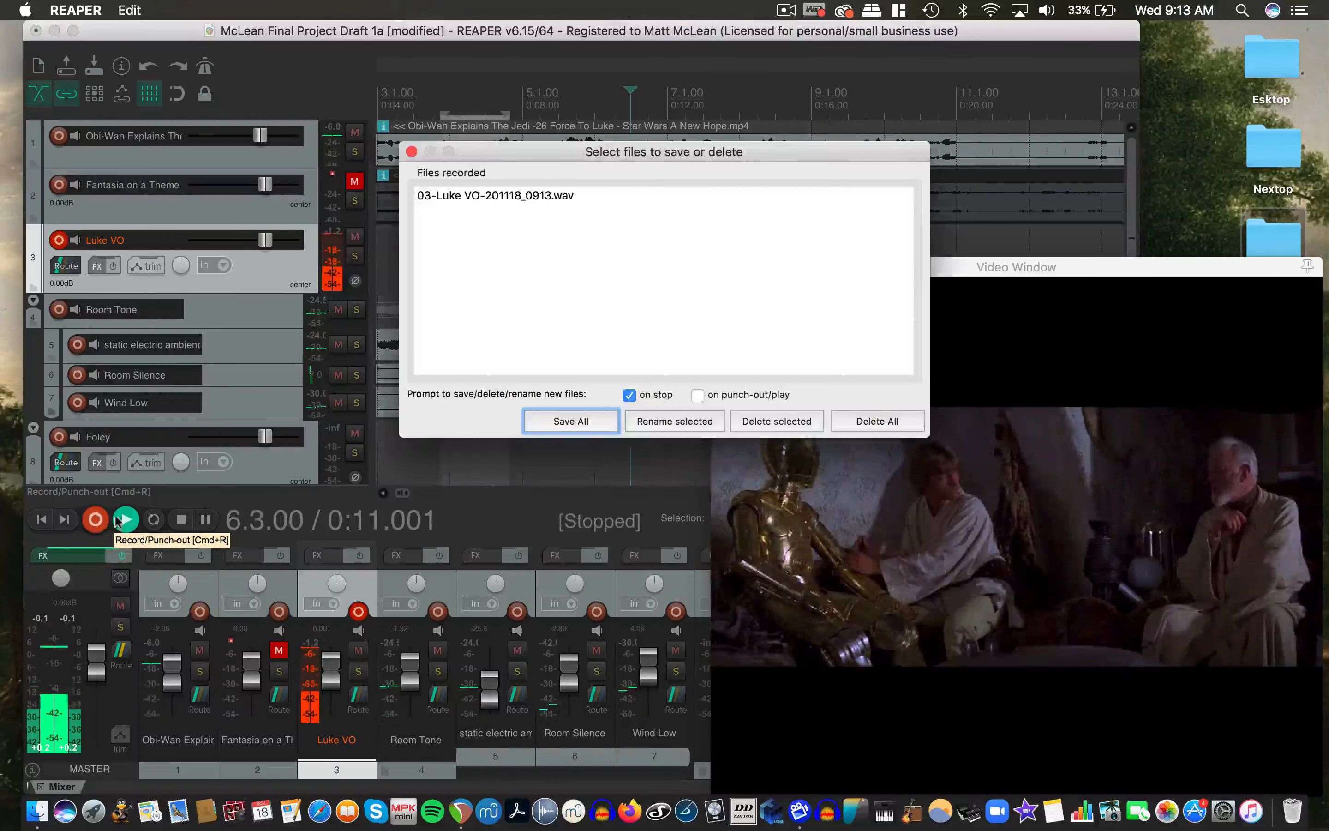
Save the take as 03-Luke VO-201118_0913 in the Luke Voice folder within Voice Over, and keep all recorded files
double_click(506, 194)
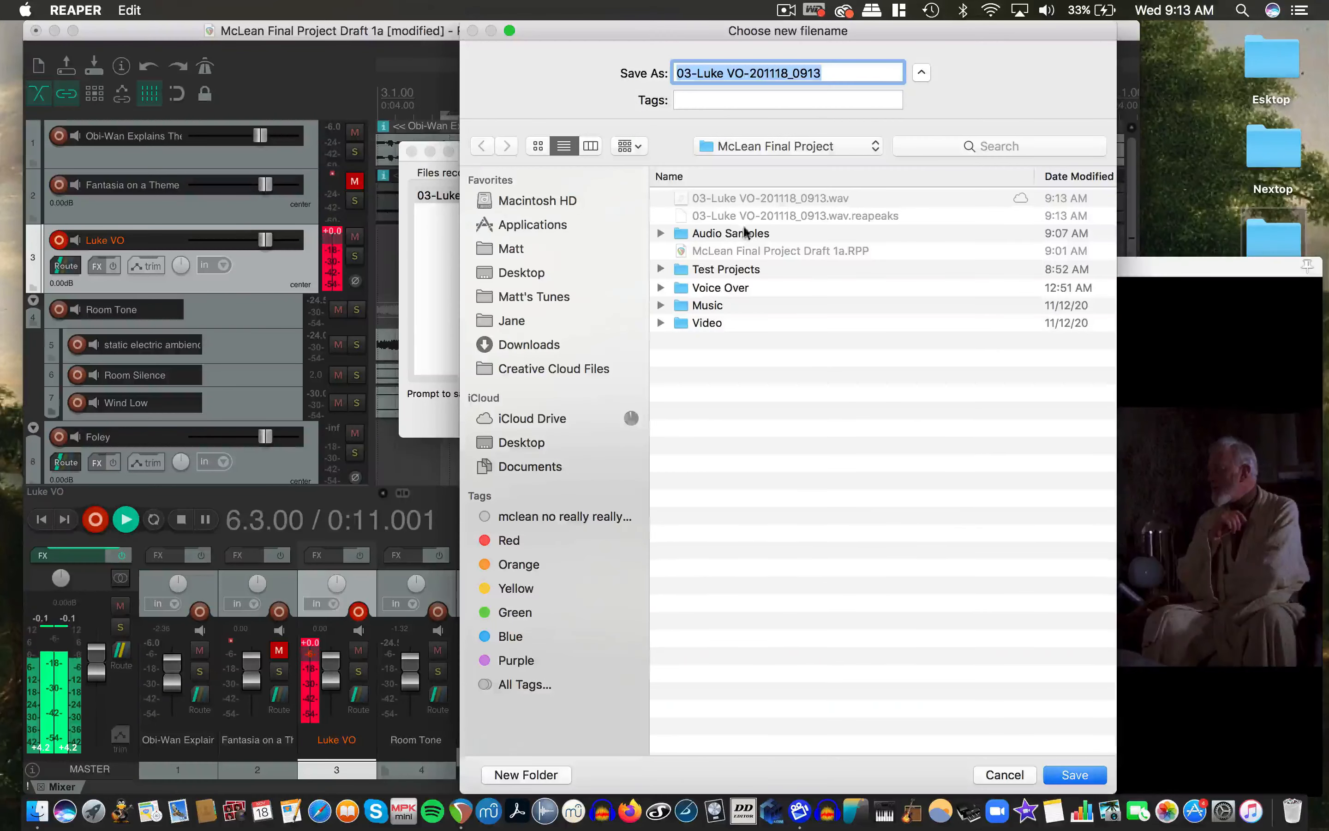
double_click(726, 288)
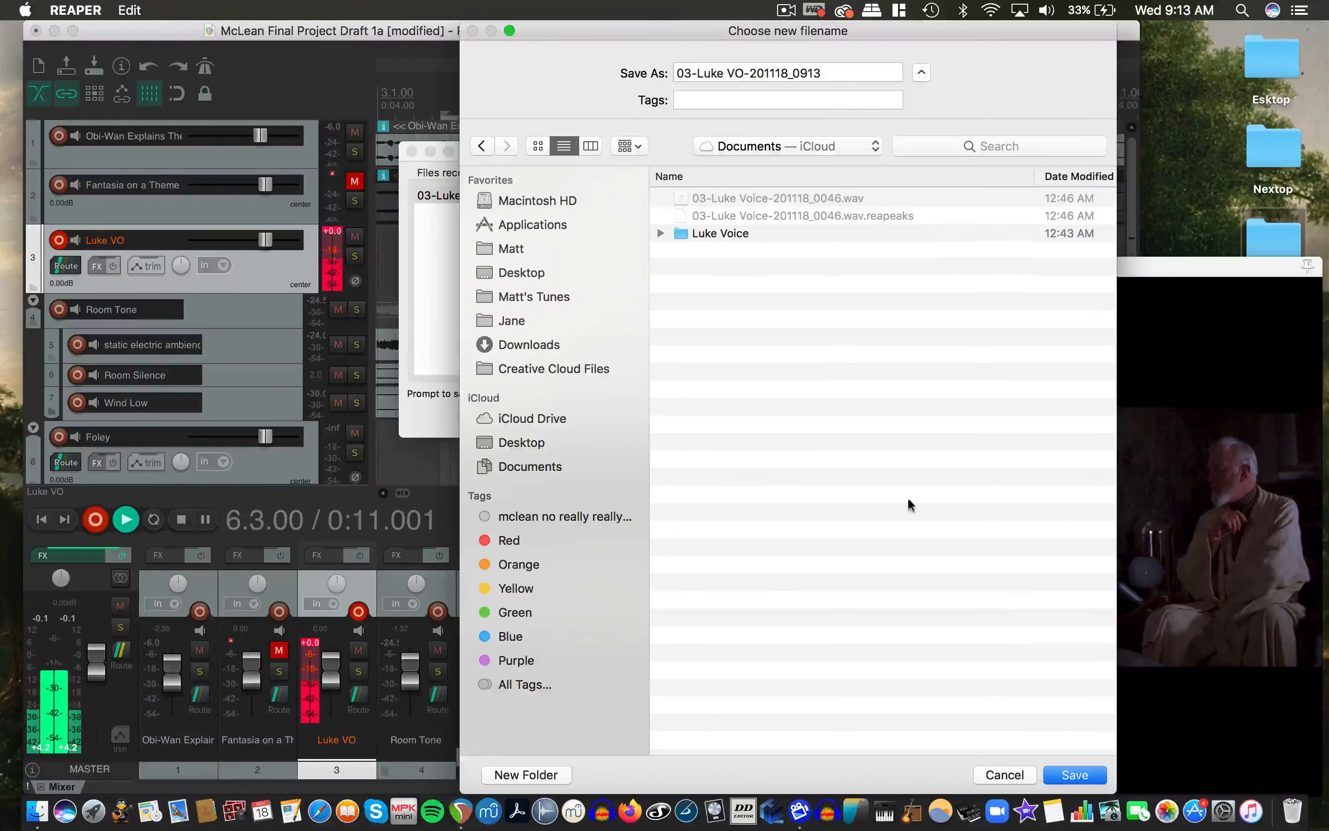
double_click(739, 234)
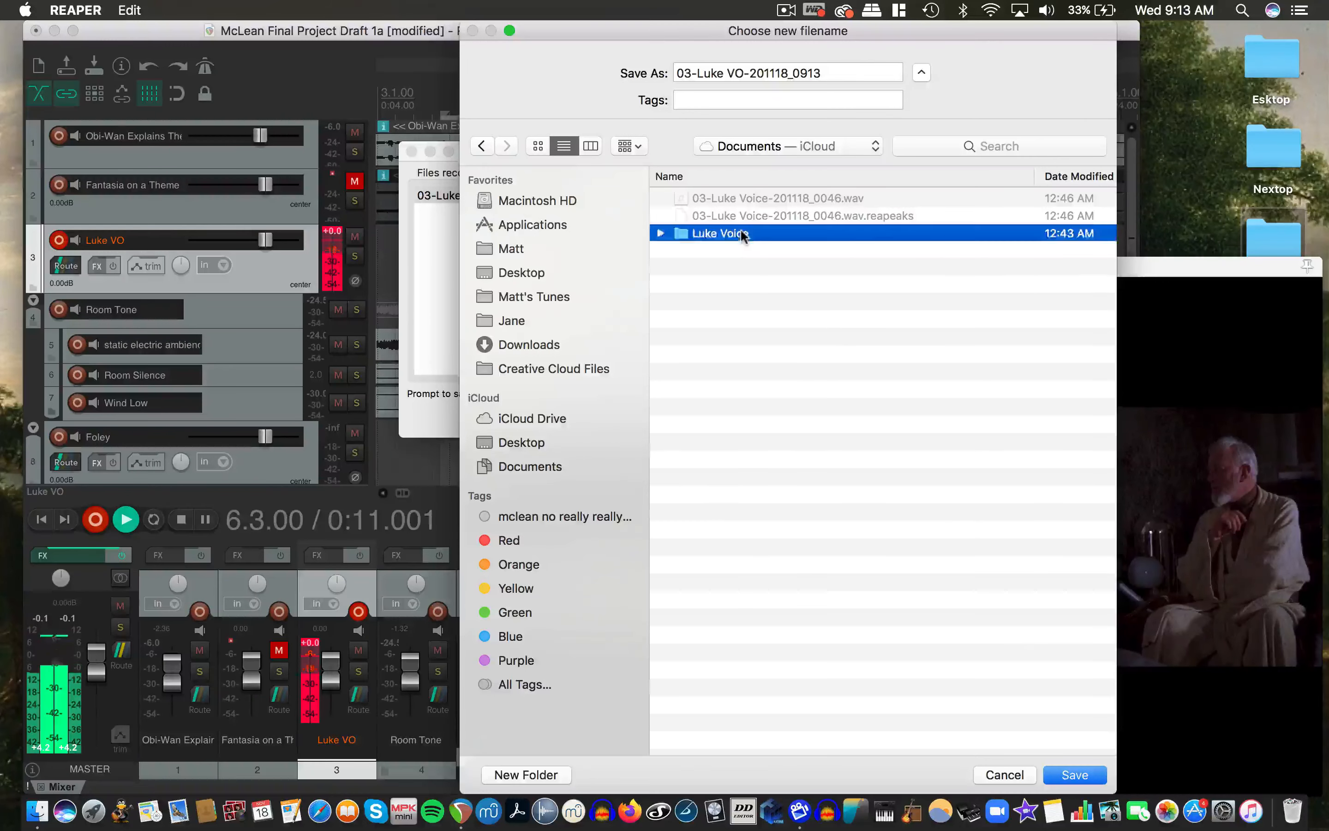
left_click(1072, 772)
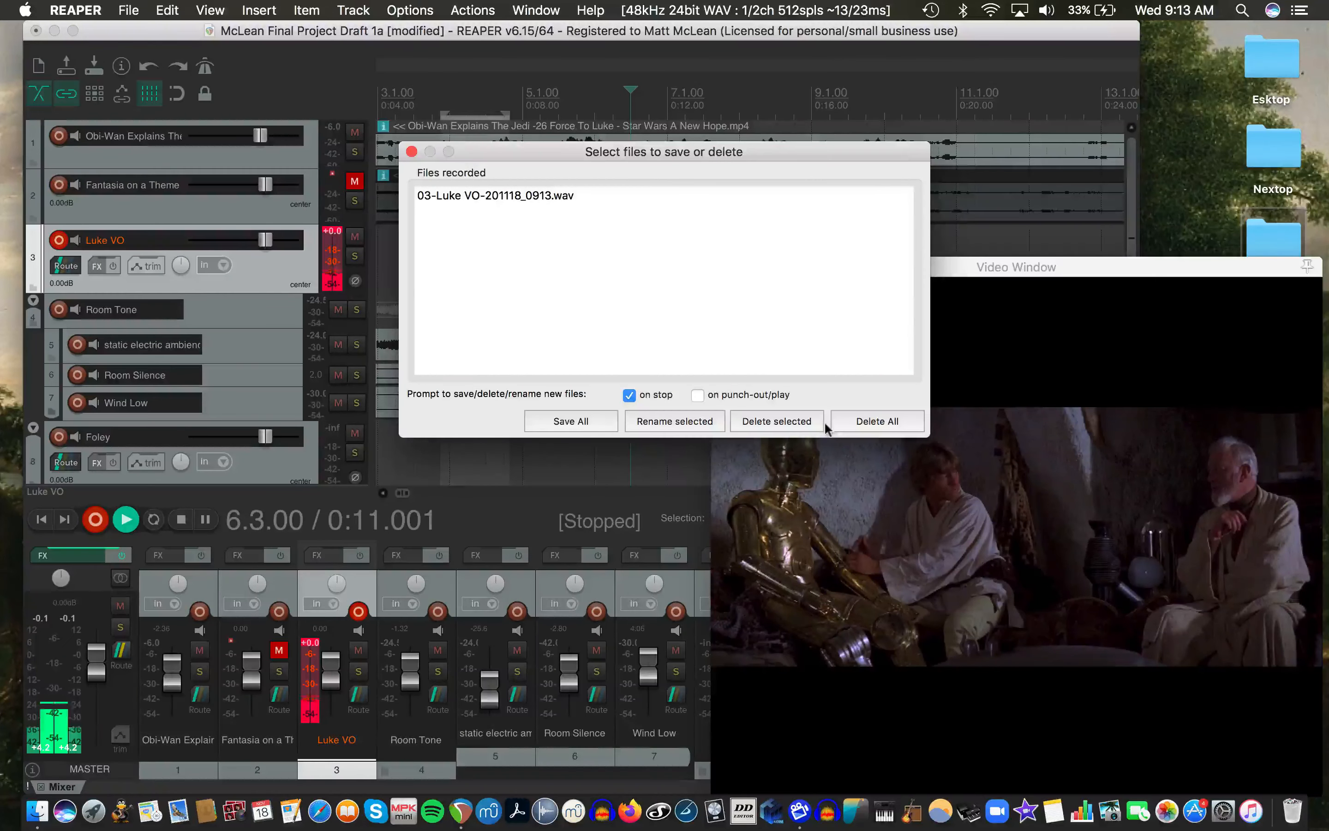
left_click(574, 424)
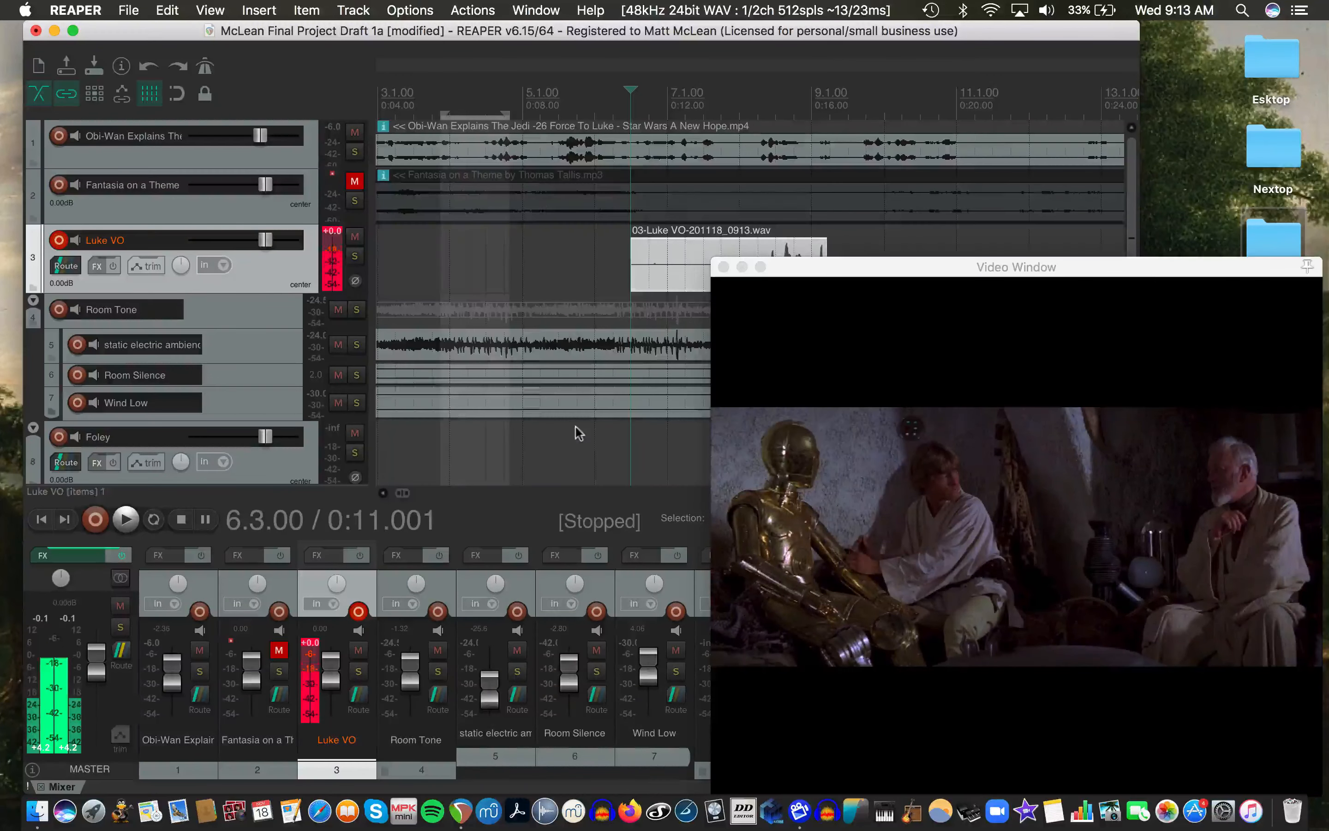
Close the video, trim the start of the Luke VO take to about 8.1.20 and play the trimmed line
left_click(724, 267)
left_click_drag(634, 263, 744, 263)
left_click(746, 239)
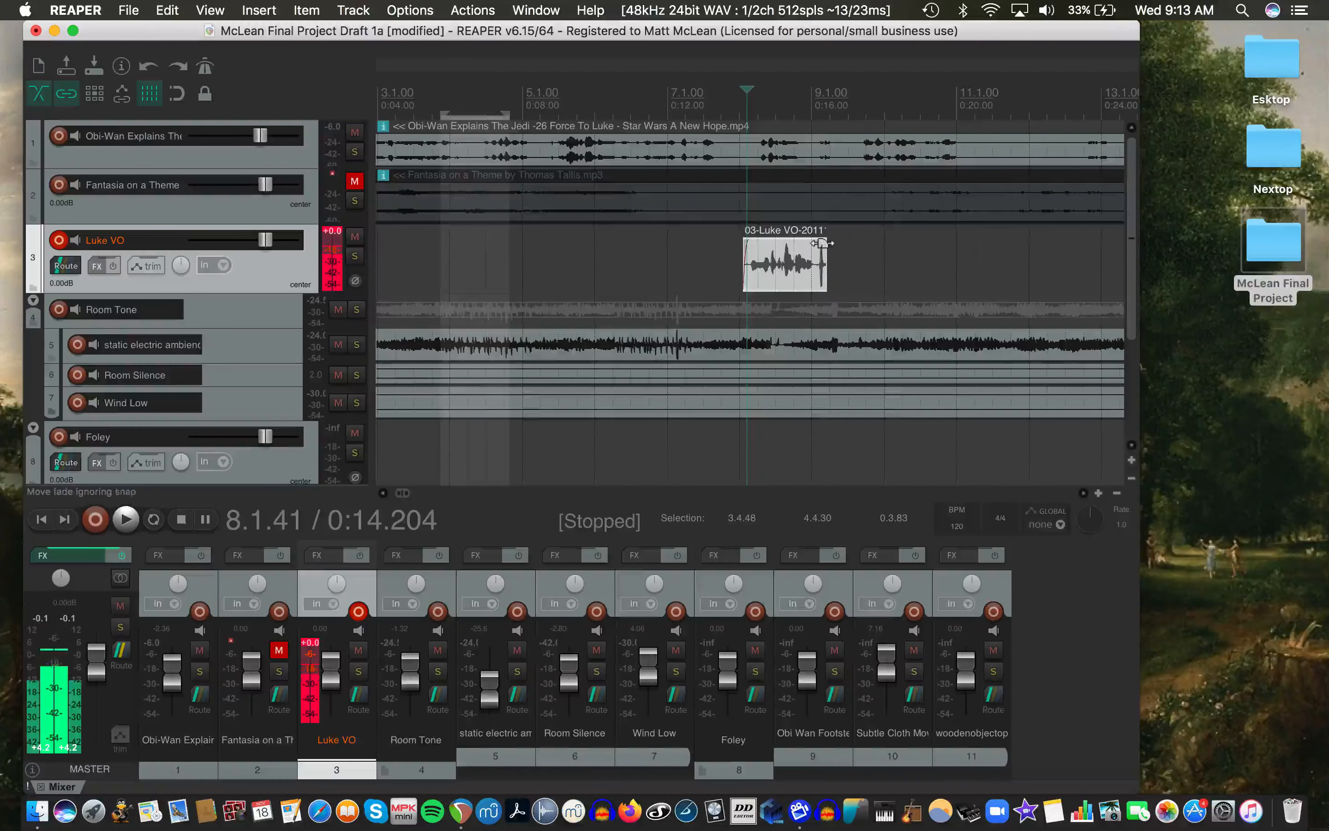
key("space")
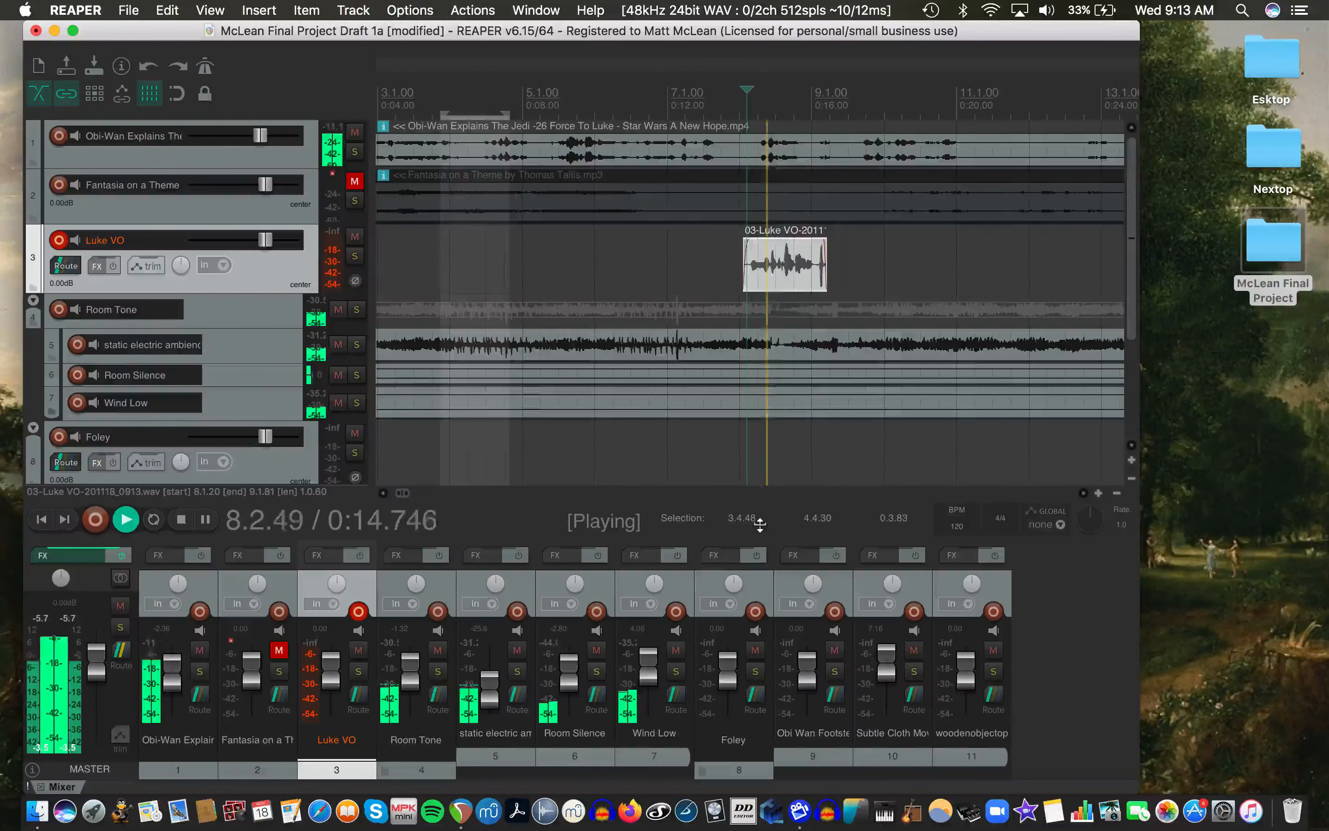
key("space")
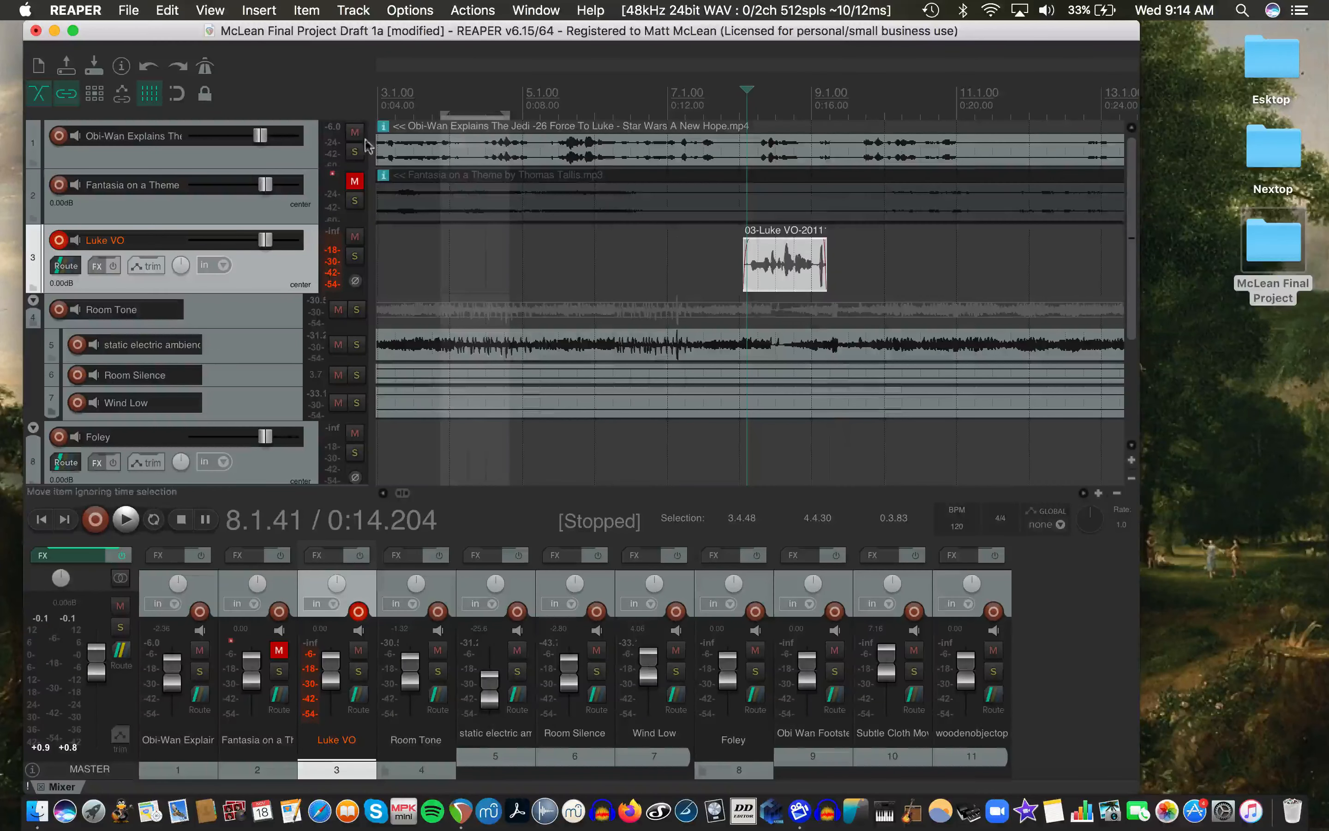
Lower the Obi-Wan clip track's volume to -inf dB, show the video and play the Luke VO line from 6.3.21
left_click_drag(261, 135, 193, 136)
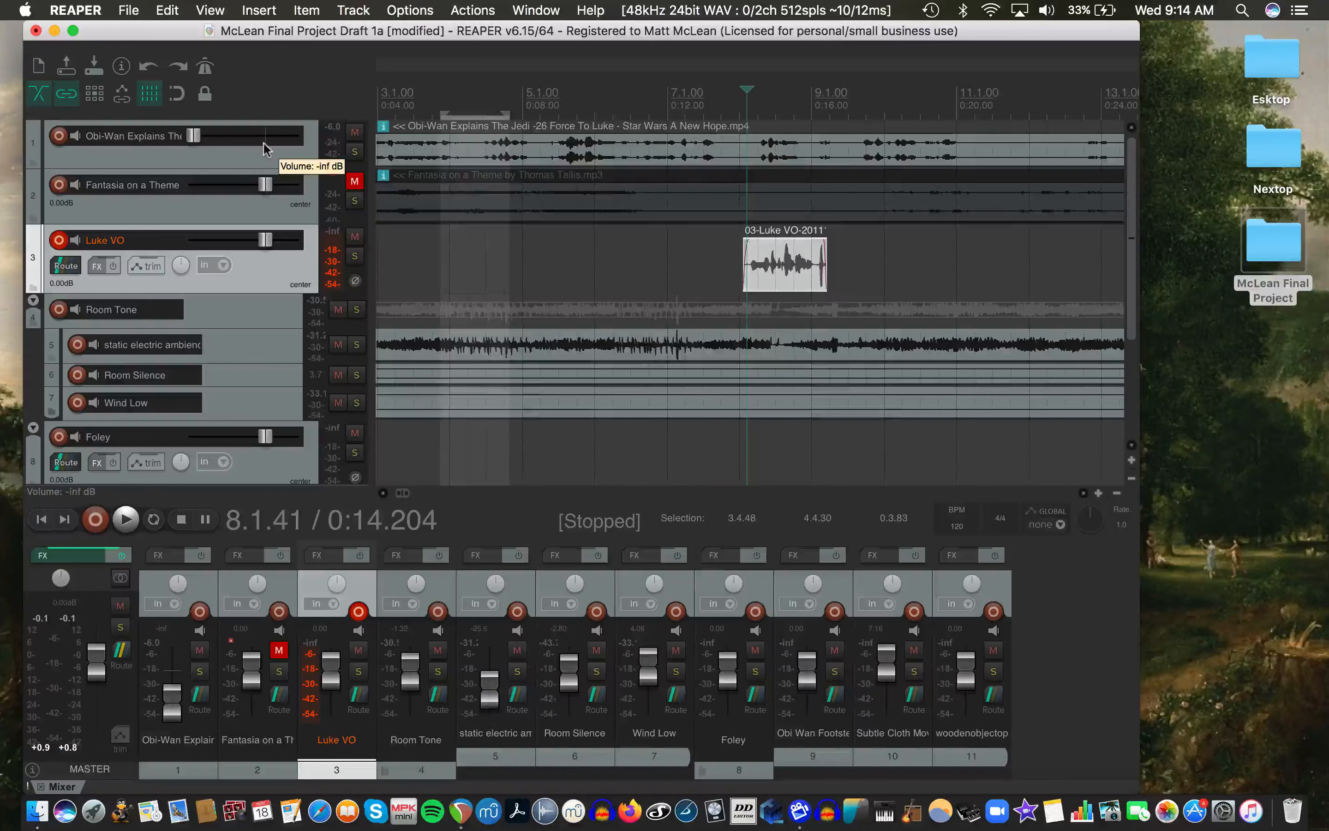
key("super+shift+v")
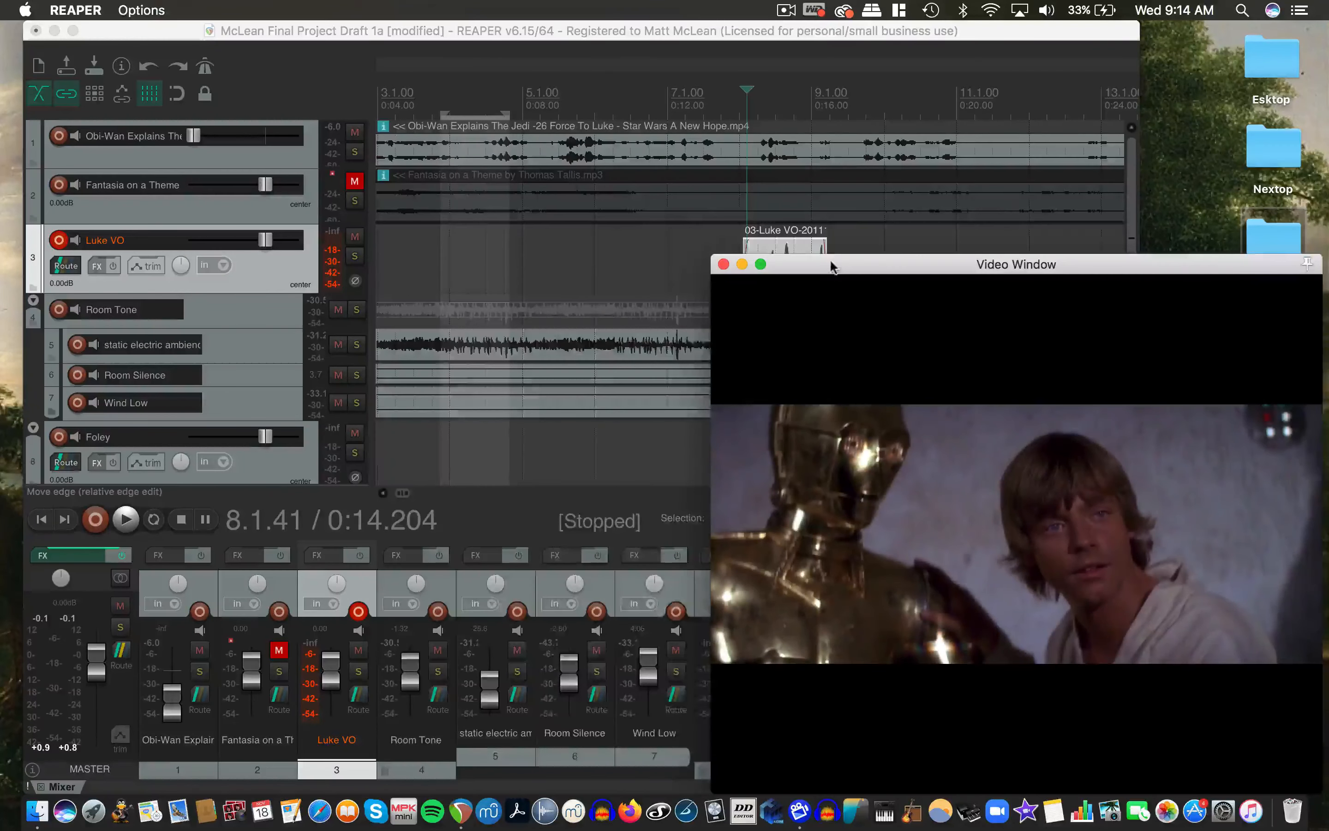
left_click_drag(832, 267, 510, 253)
left_click(633, 107)
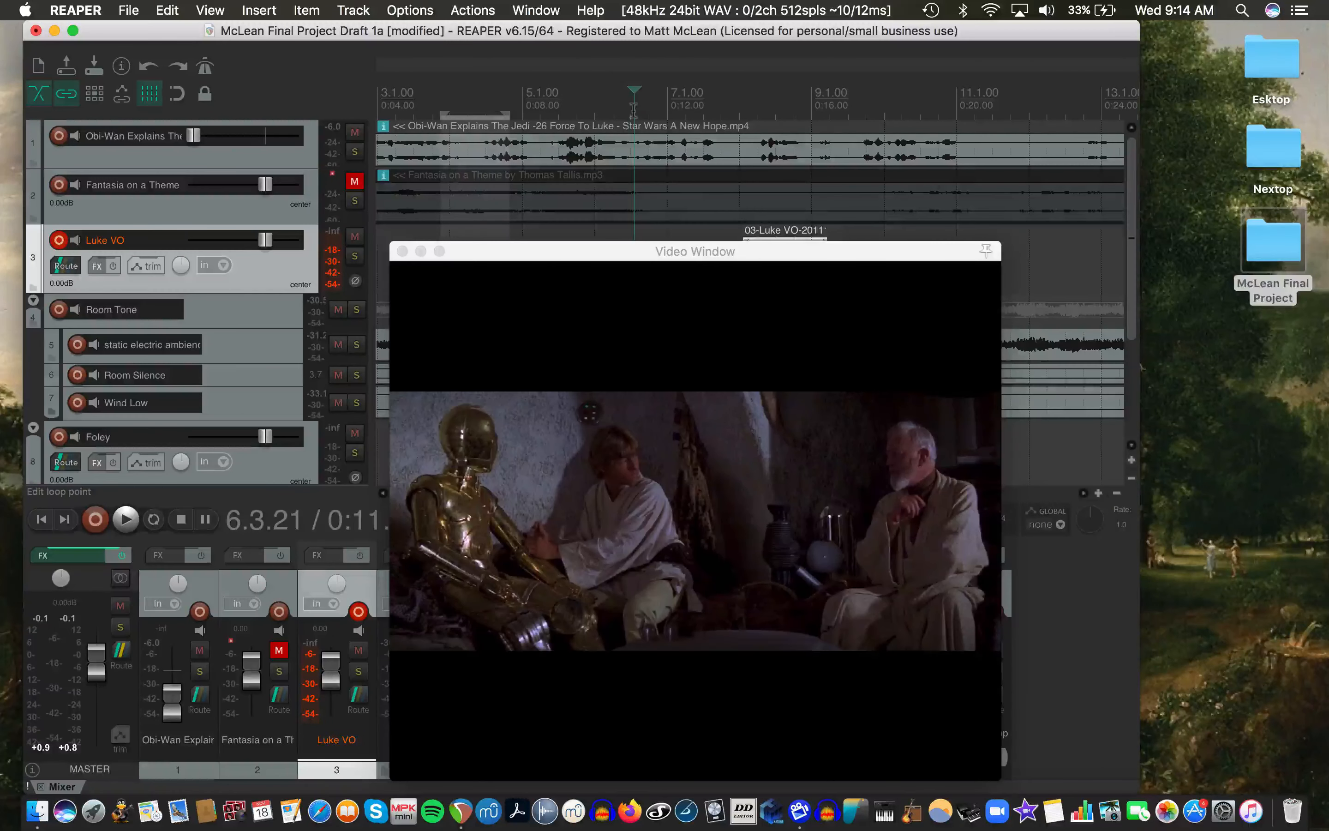
key("space")
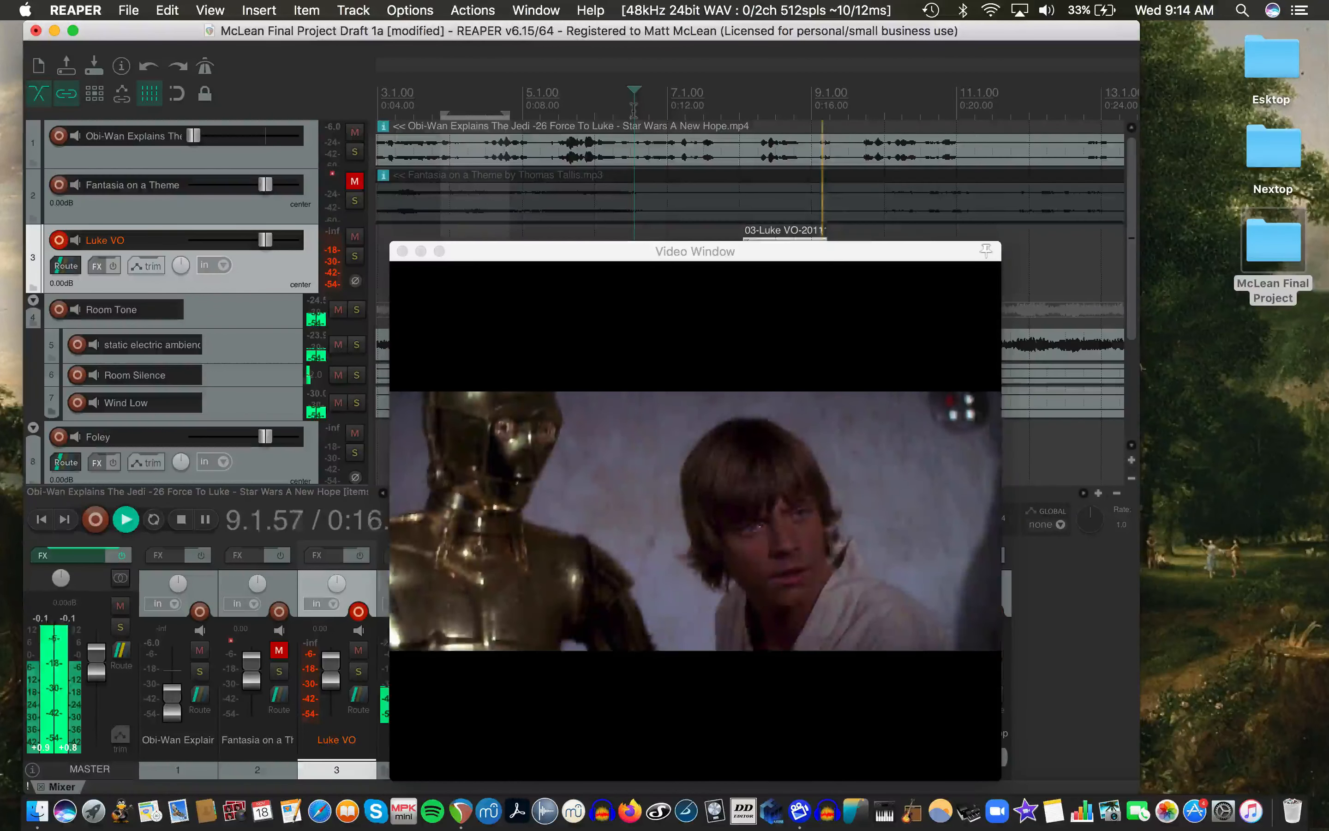
key("space")
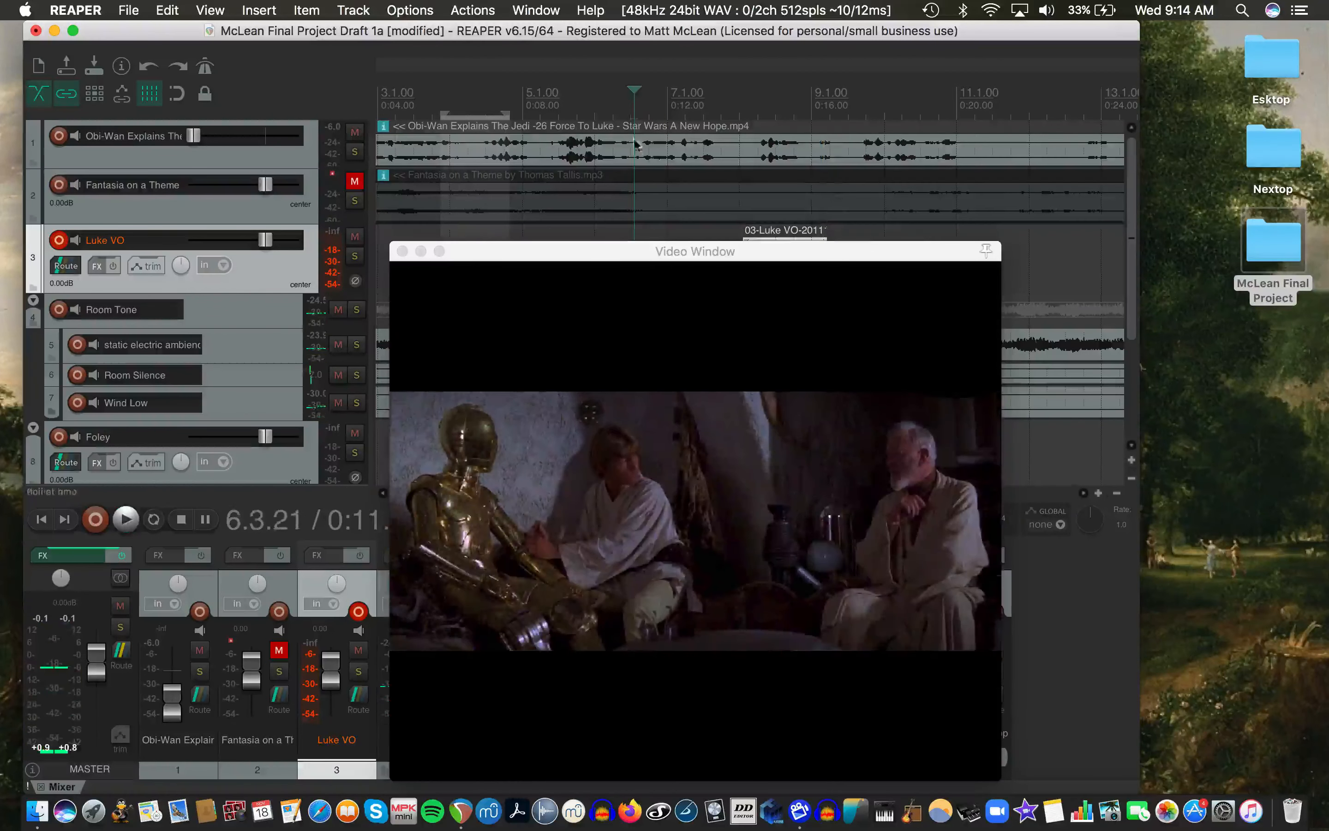
Place the video window below the Luke VO track, trim the end of the take and shift it slightly later
left_click_drag(655, 259, 651, 355)
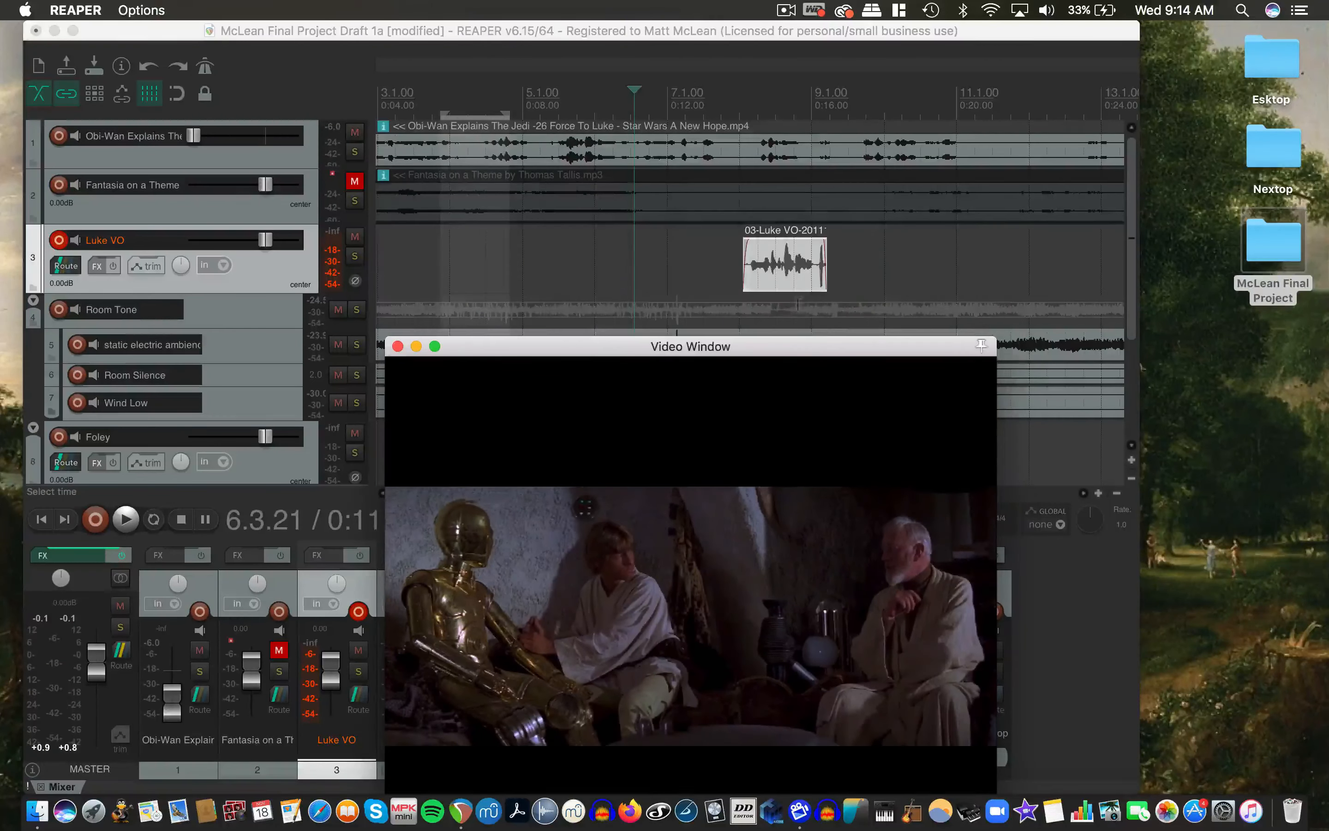
left_click_drag(821, 284, 815, 284)
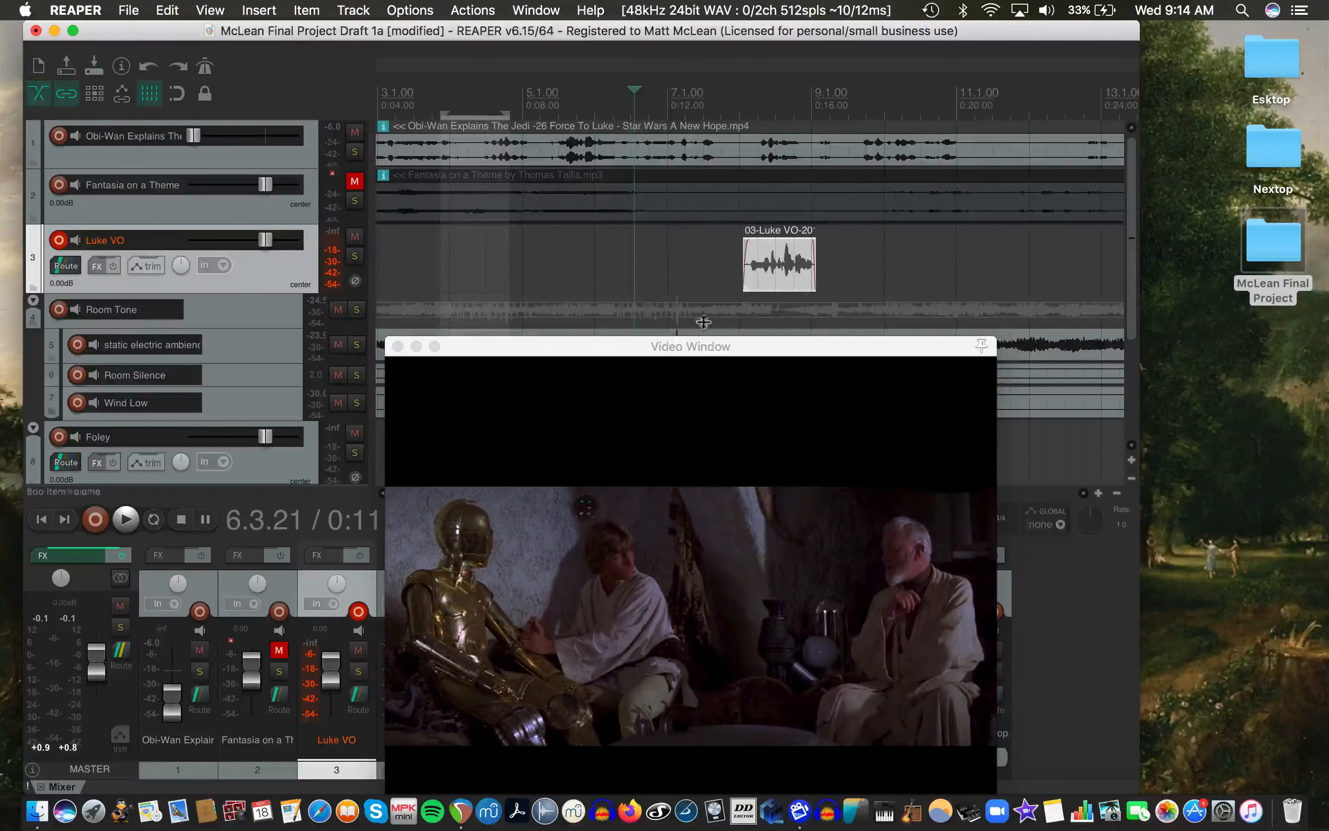
left_click_drag(759, 272, 781, 273)
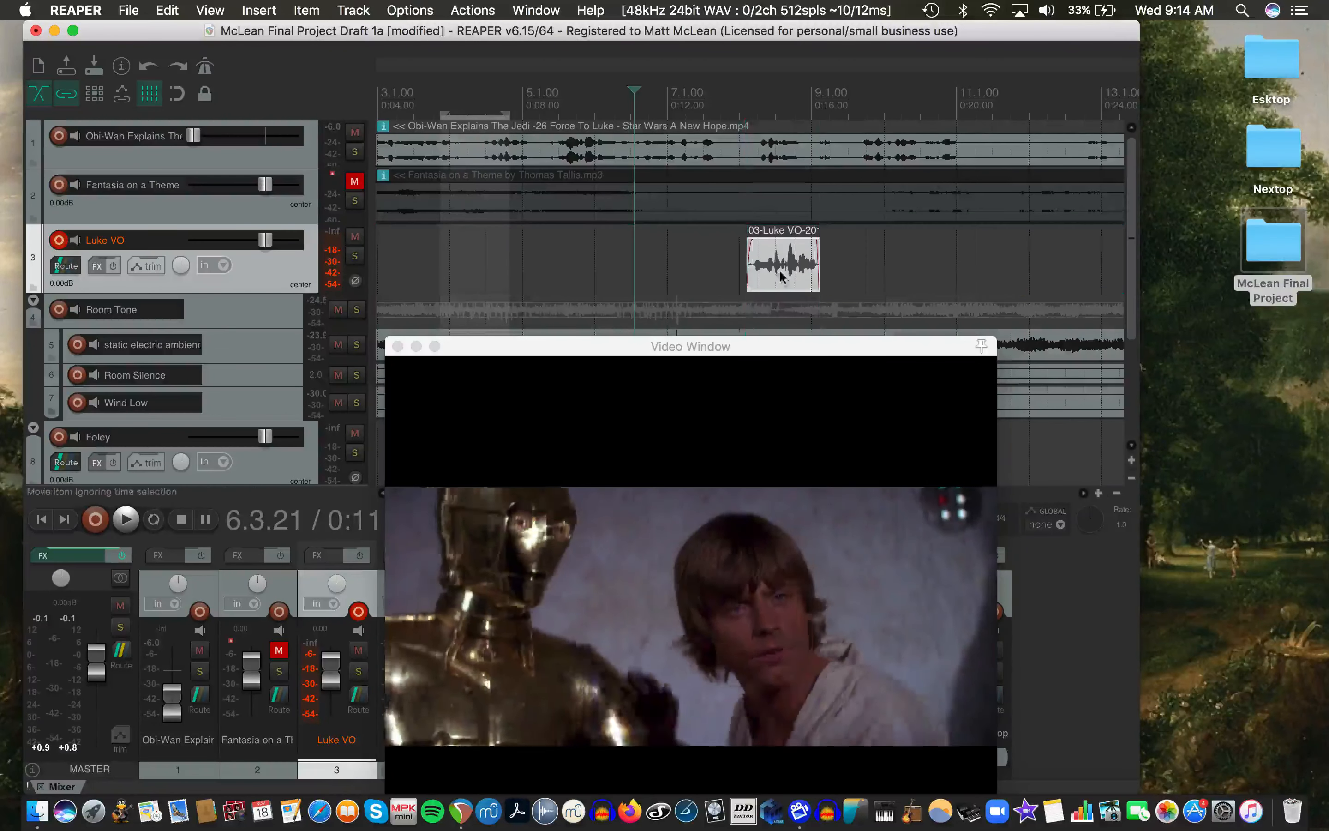
Play from 8.1.56 to check the lip sync and nudge the Luke VO take slightly later again
left_click(749, 117)
key("space")
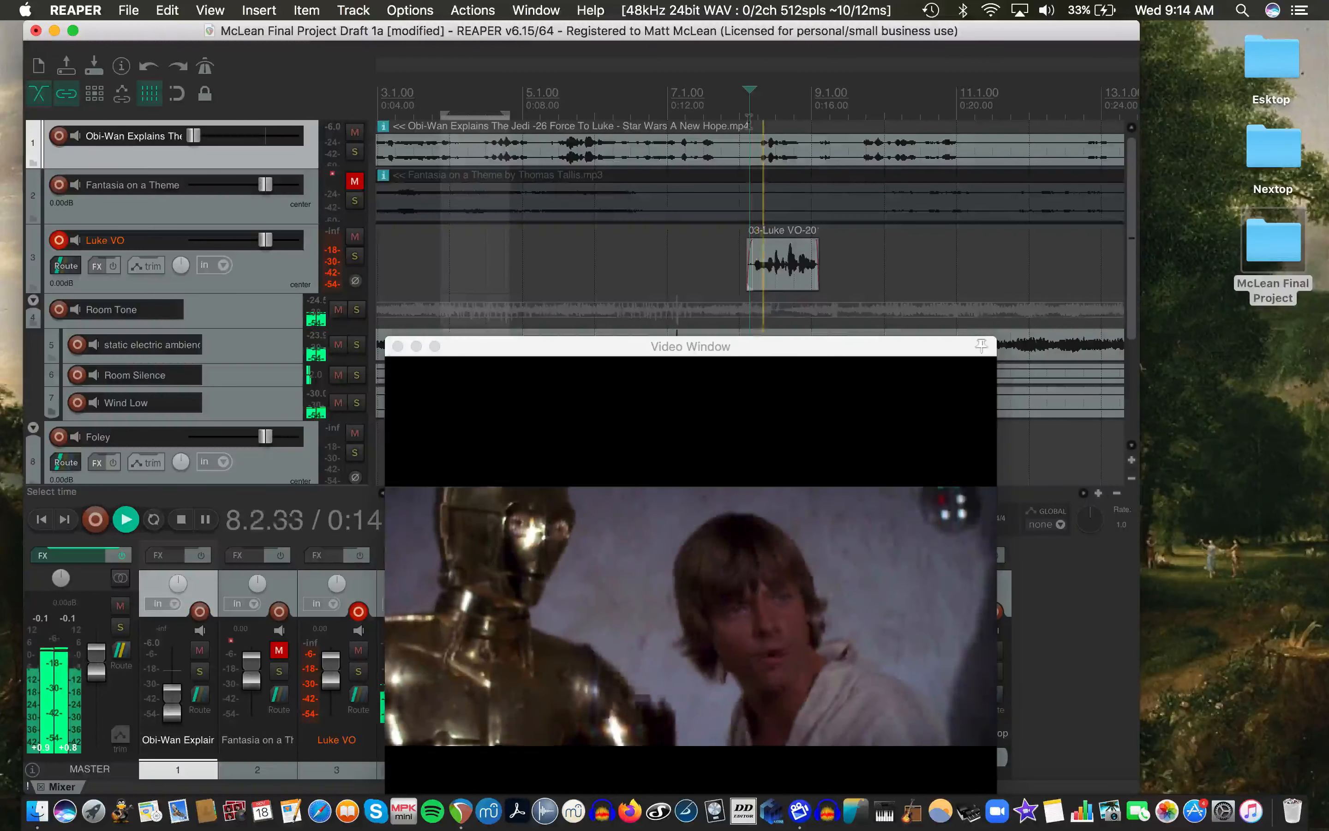
key("space")
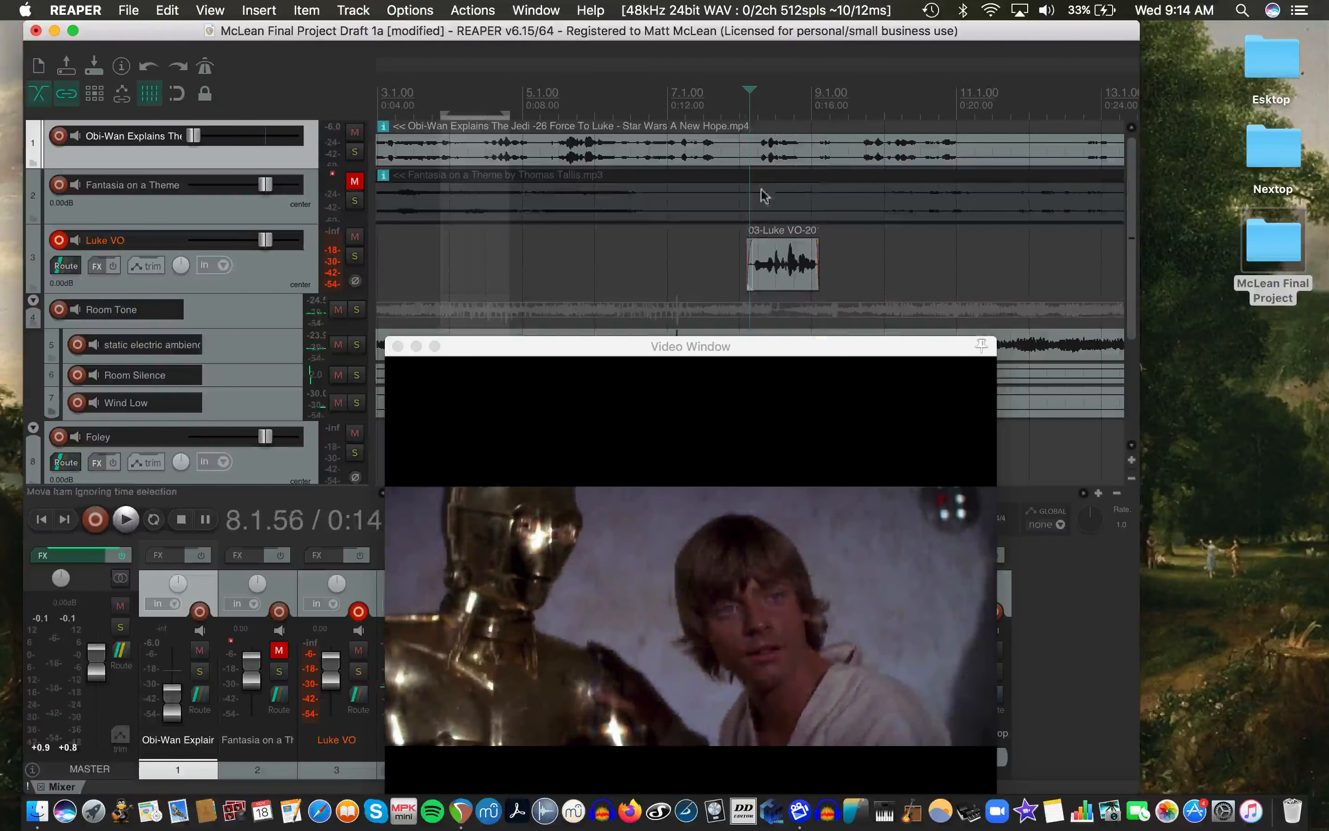
left_click_drag(782, 263, 790, 271)
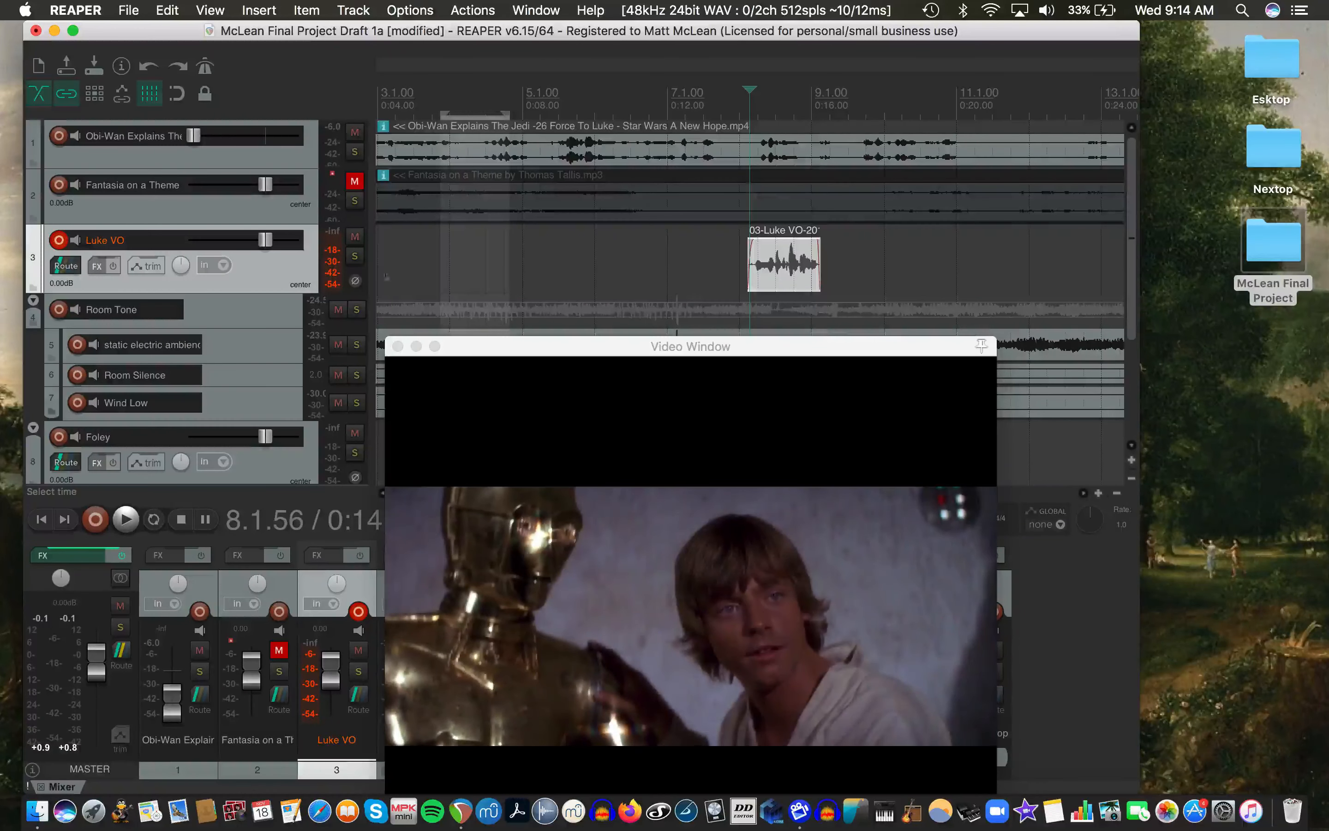
left_click(544, 363)
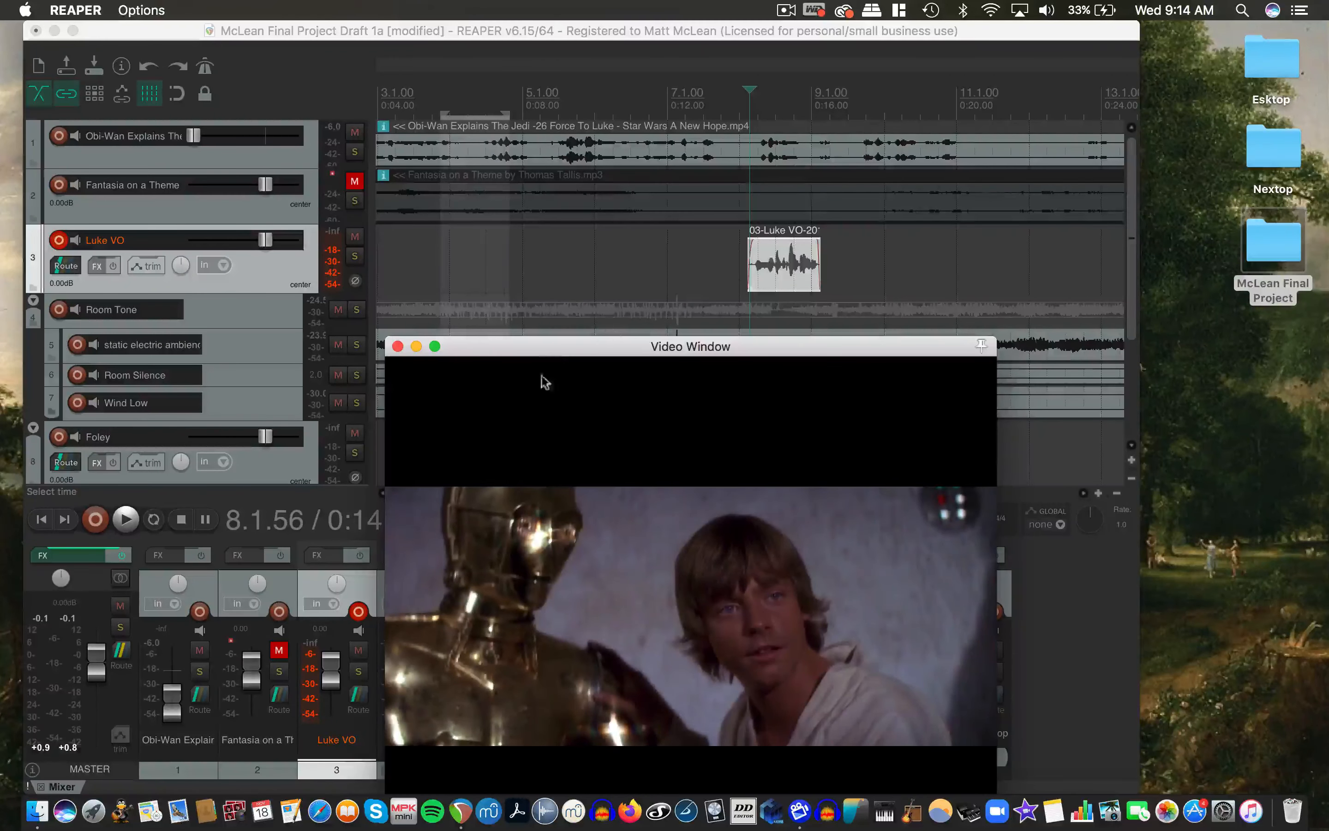
Close the video and add the ReaComp (Cockos) compressor to the Luke VO track
left_click(398, 346)
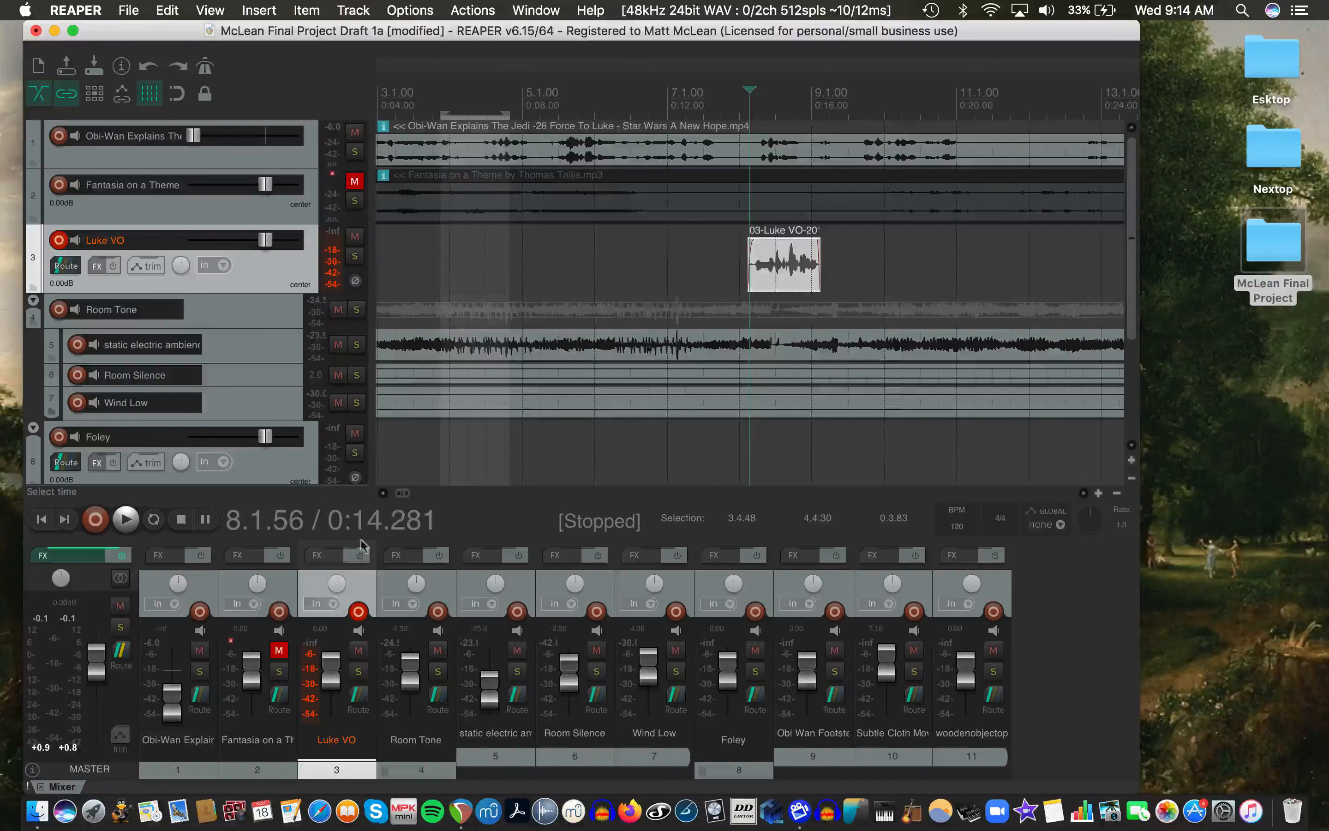
left_click(327, 555)
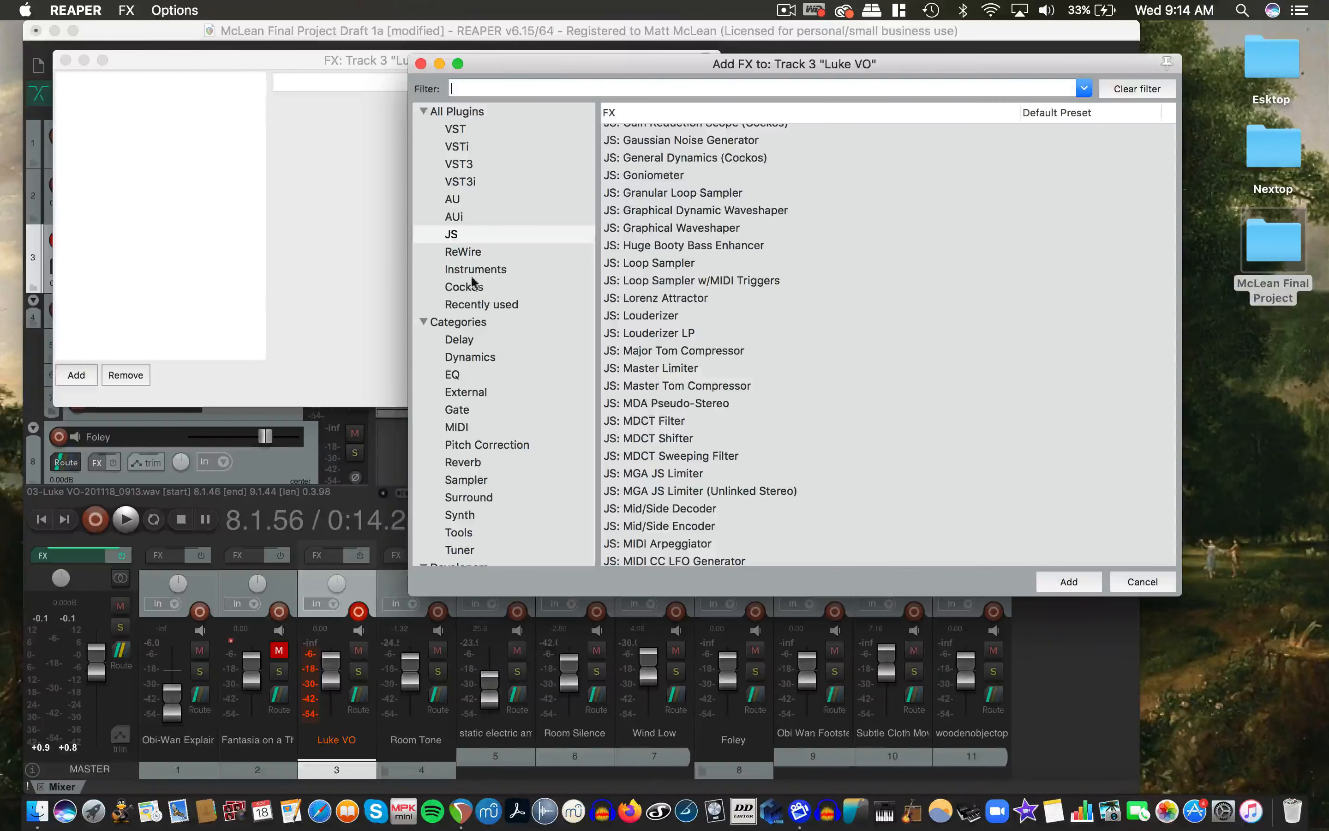
left_click(488, 292)
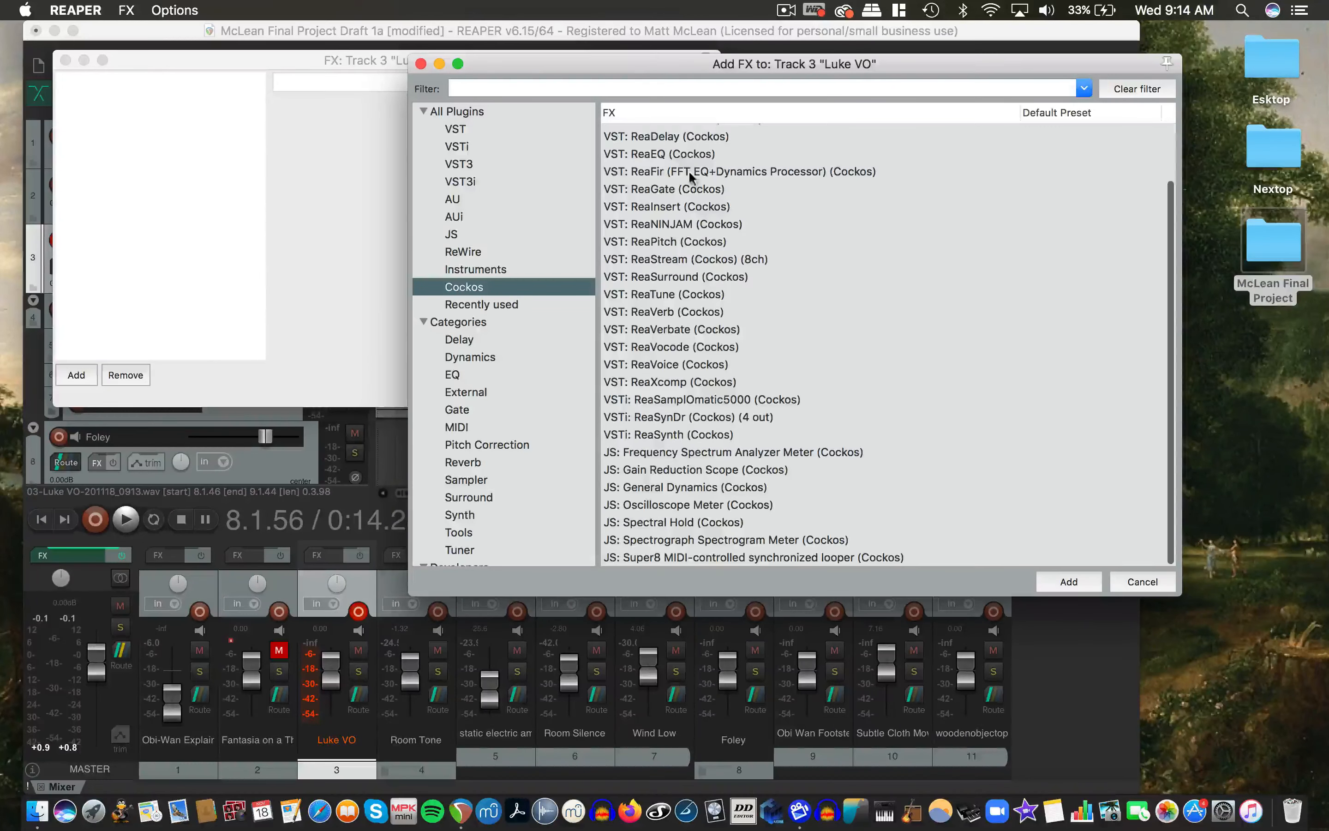
scroll(693, 192, "up", 3)
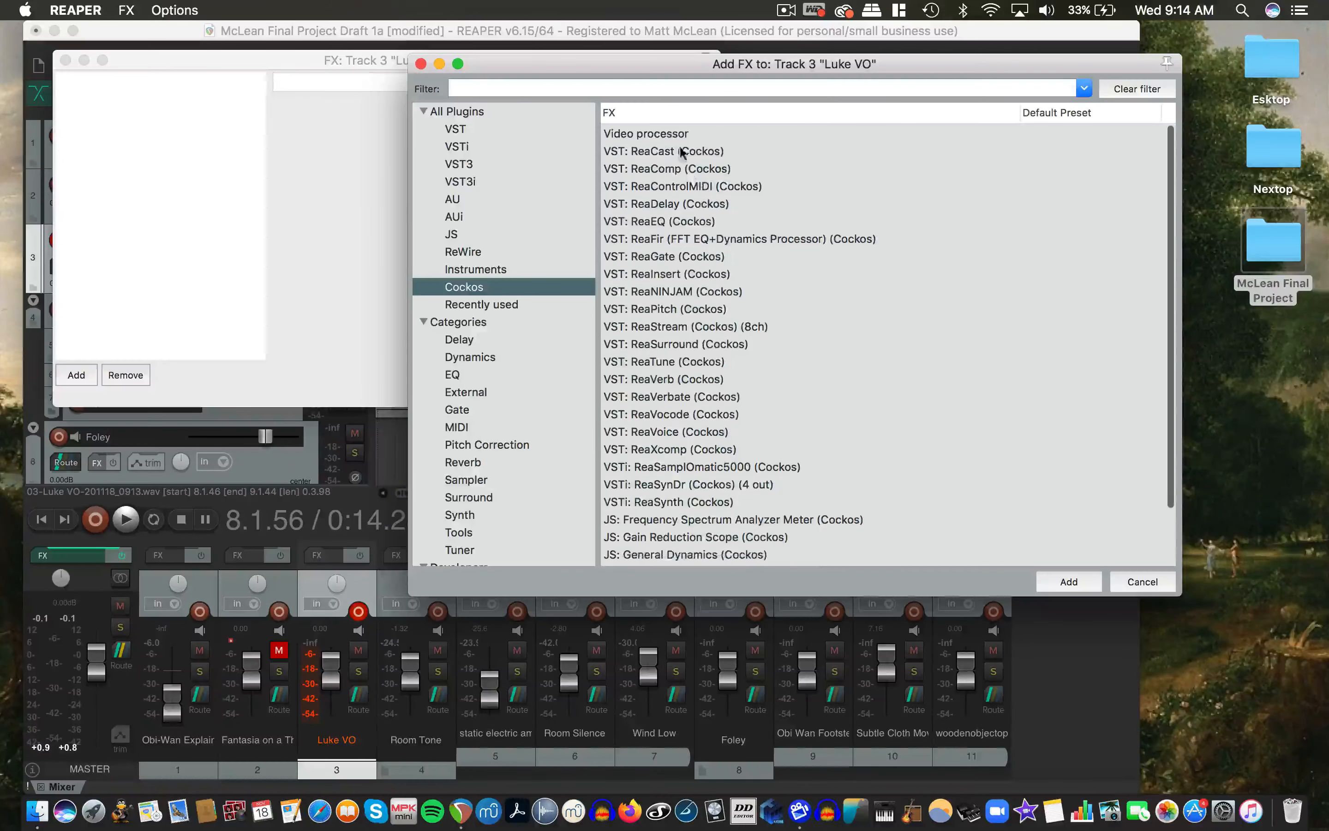
double_click(678, 248)
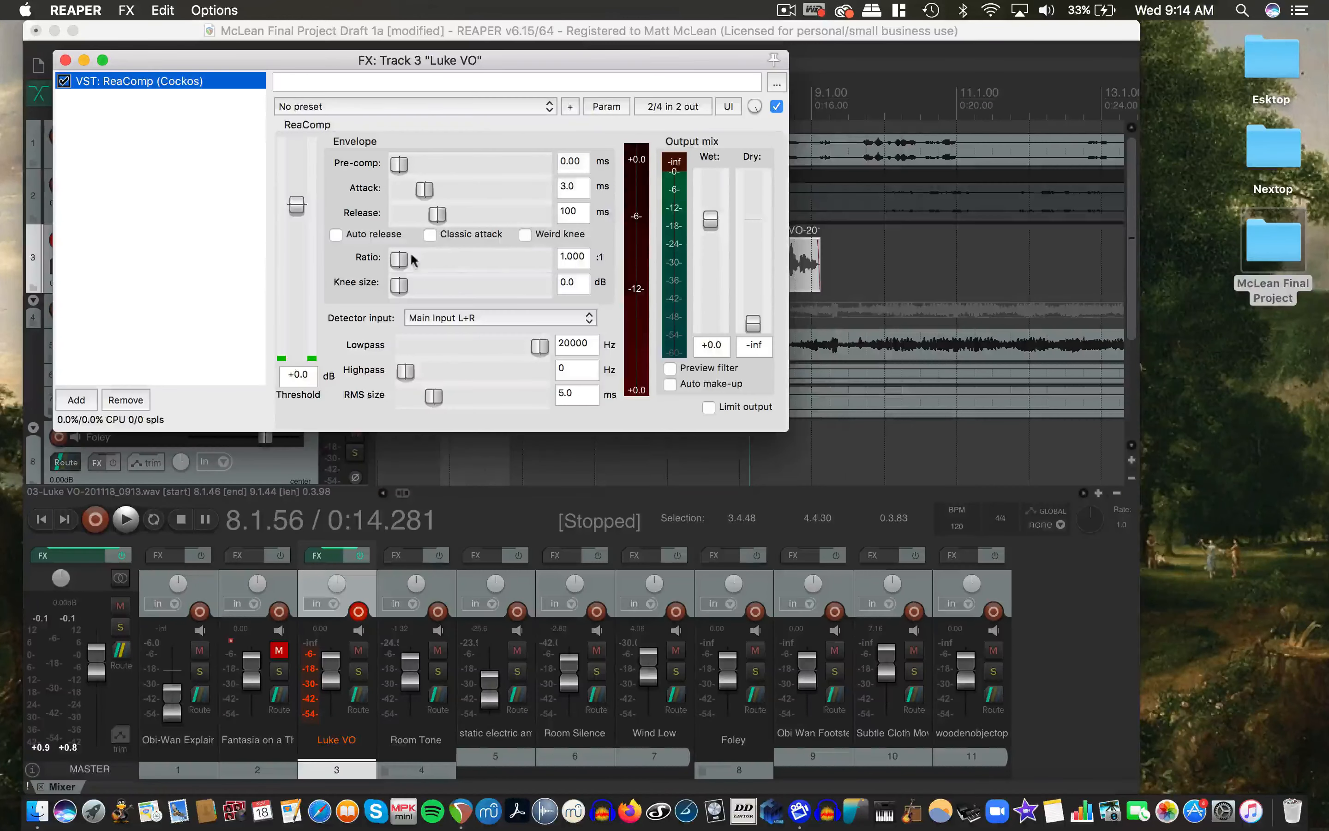
Set ReaComp's ratio to about 3.77:1 and its threshold to about -19.6 dB, then close the effects window
left_click_drag(400, 259, 449, 263)
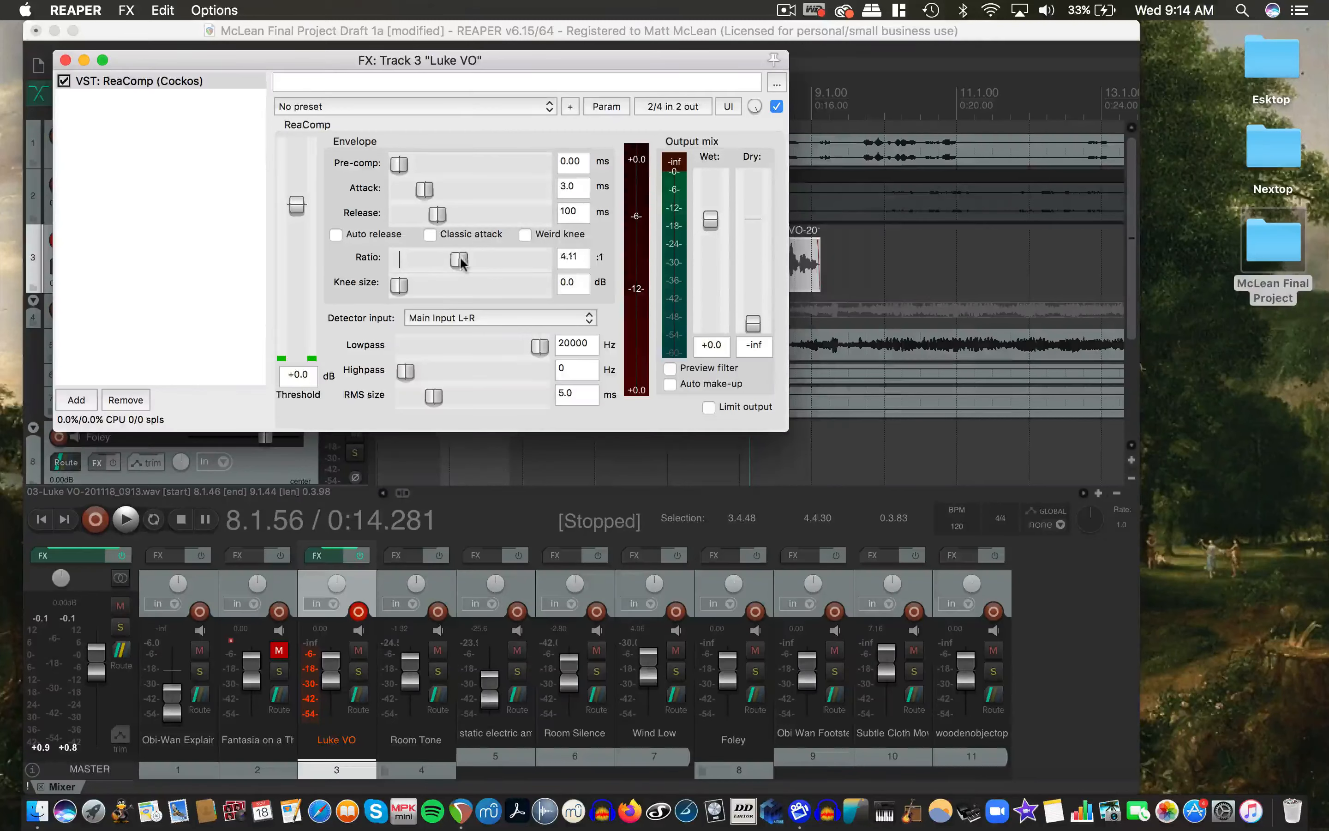
left_click_drag(302, 206, 308, 279)
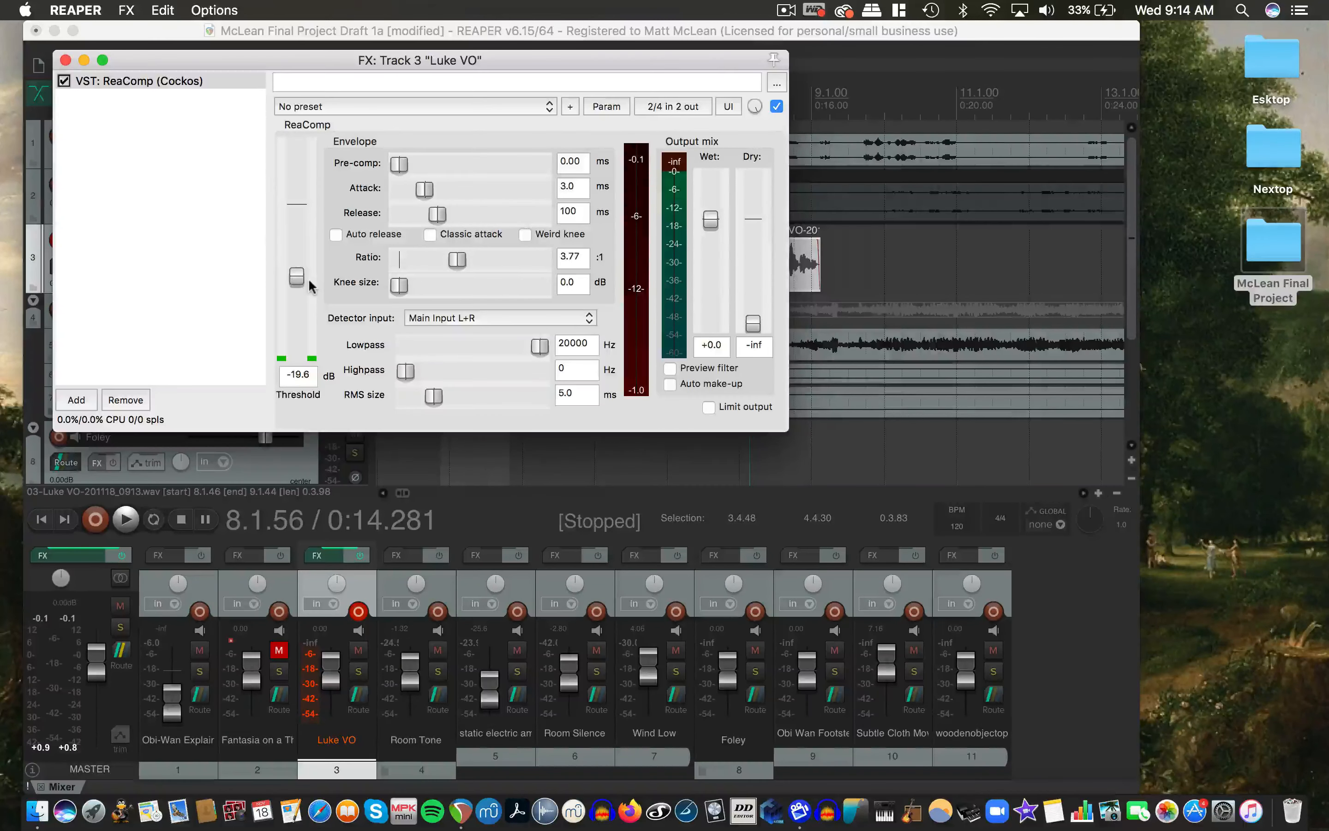
left_click(66, 60)
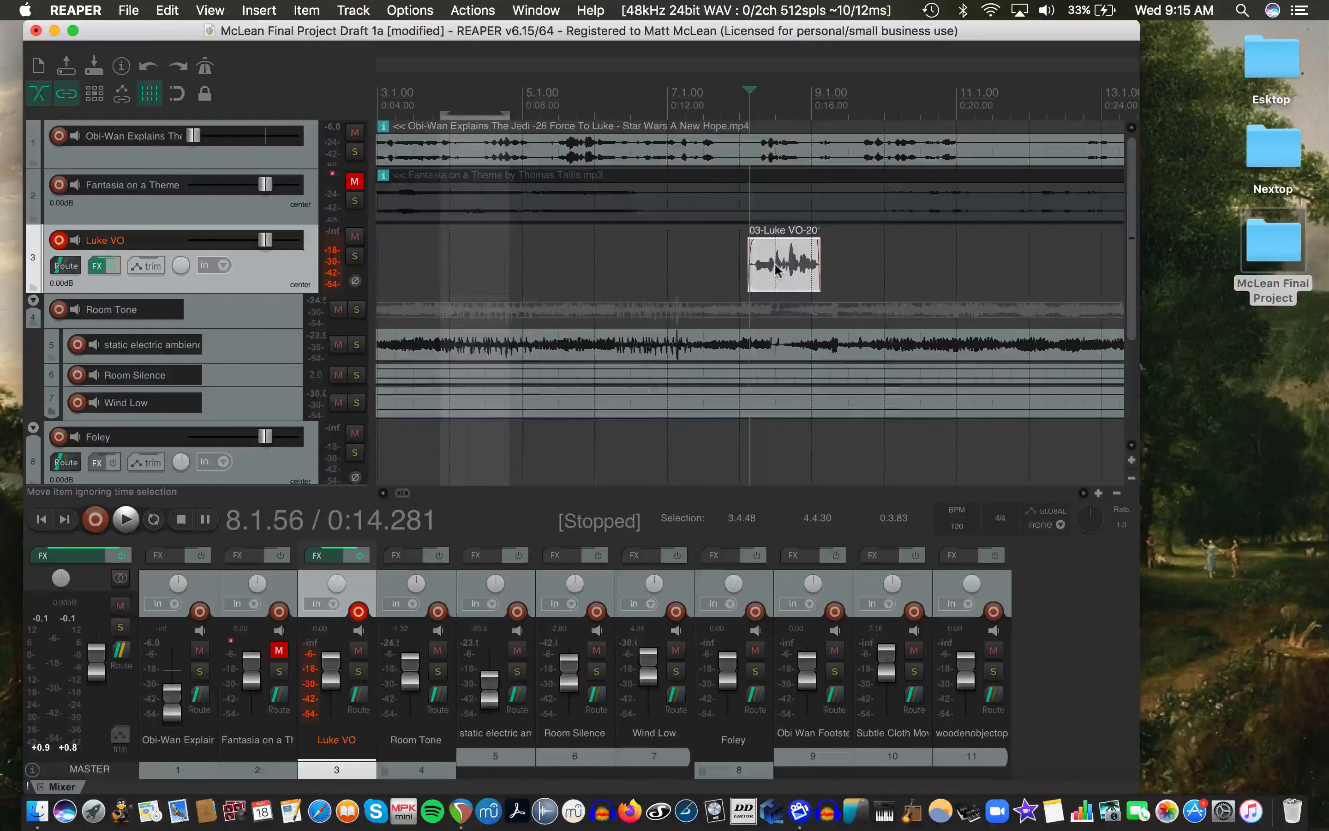
Open the Luke VO take in Audacity and delete the silence before the spoken line, roughly the first 3.3 seconds
key("alt+shift+e")
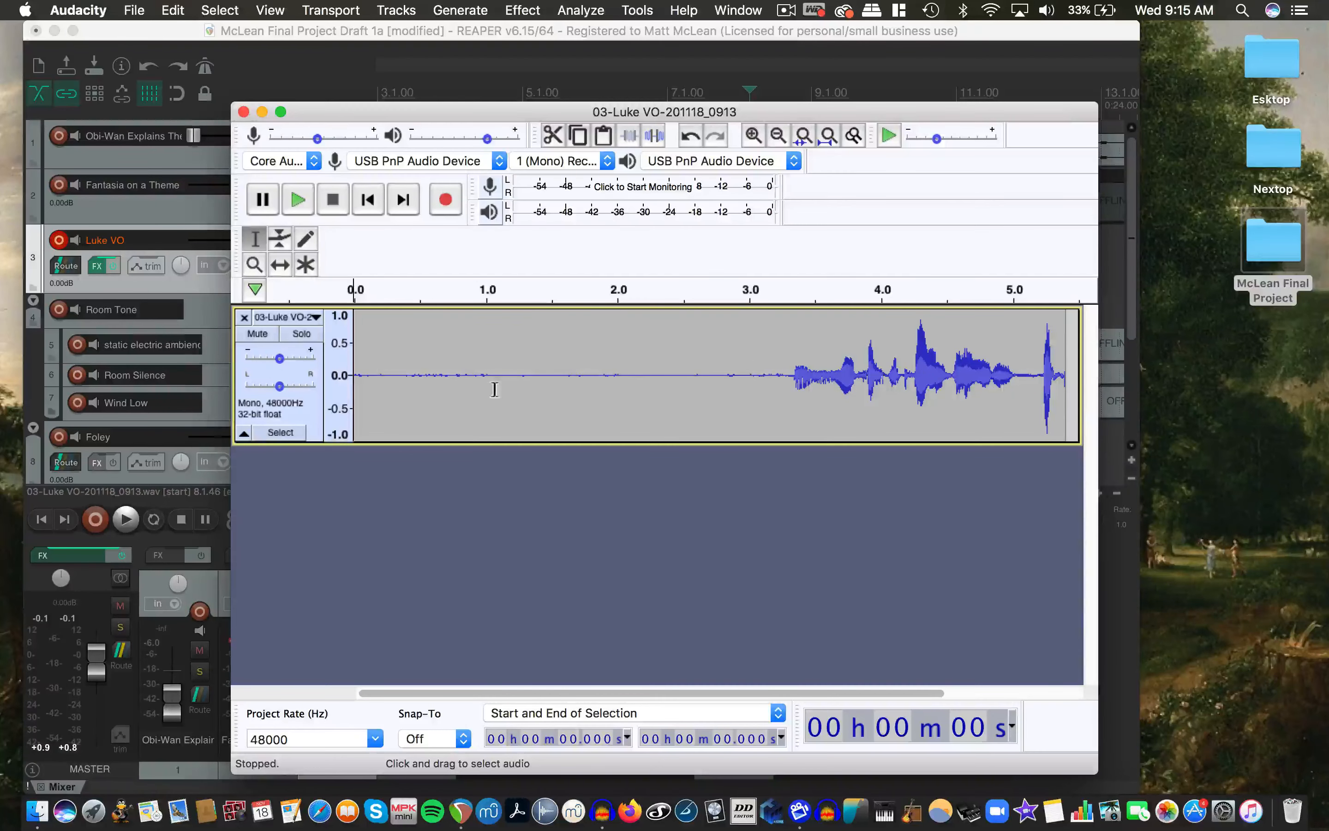
left_click_drag(783, 373, 144, 366)
key("BackSpace")
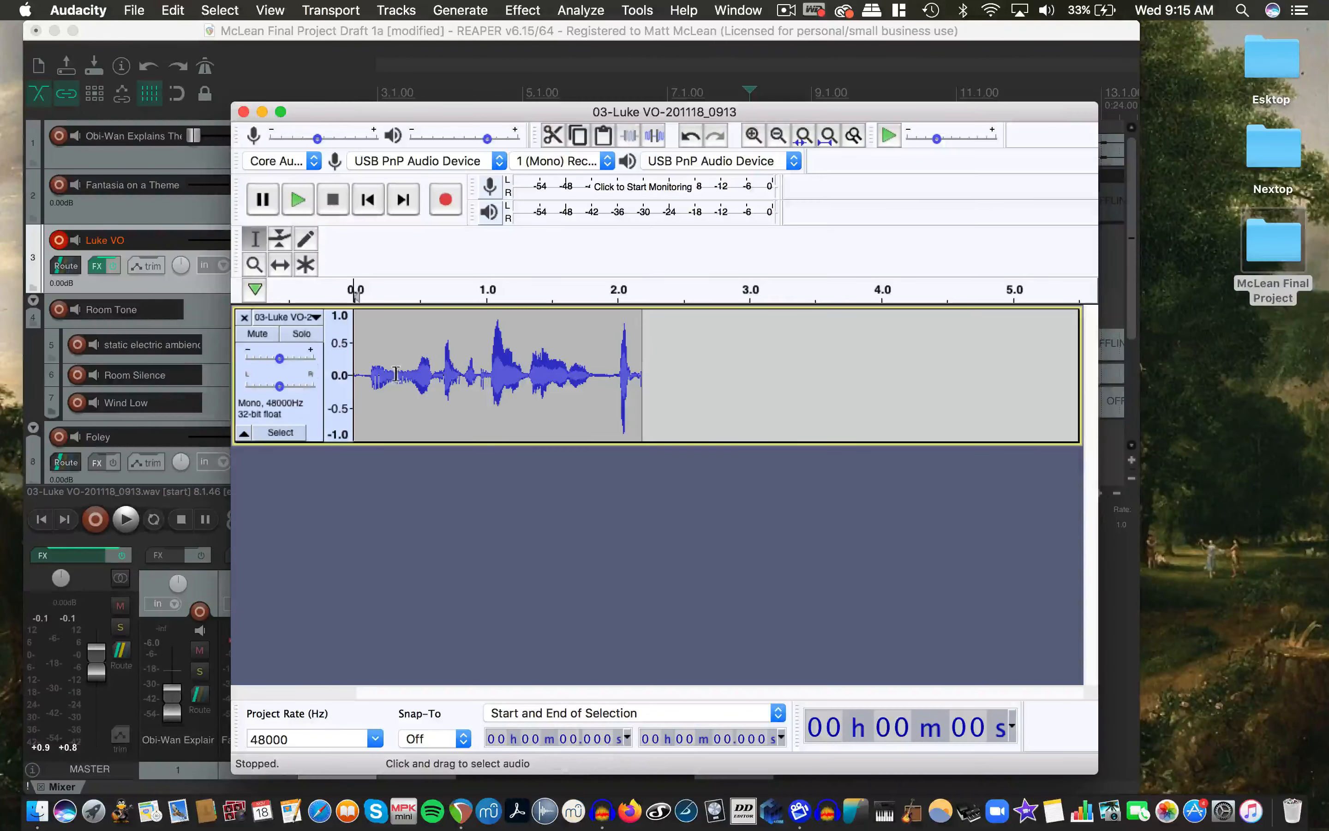
Switch Audacity's playback device to Built-in Output and play the start of the trimmed voice-over
key("space")
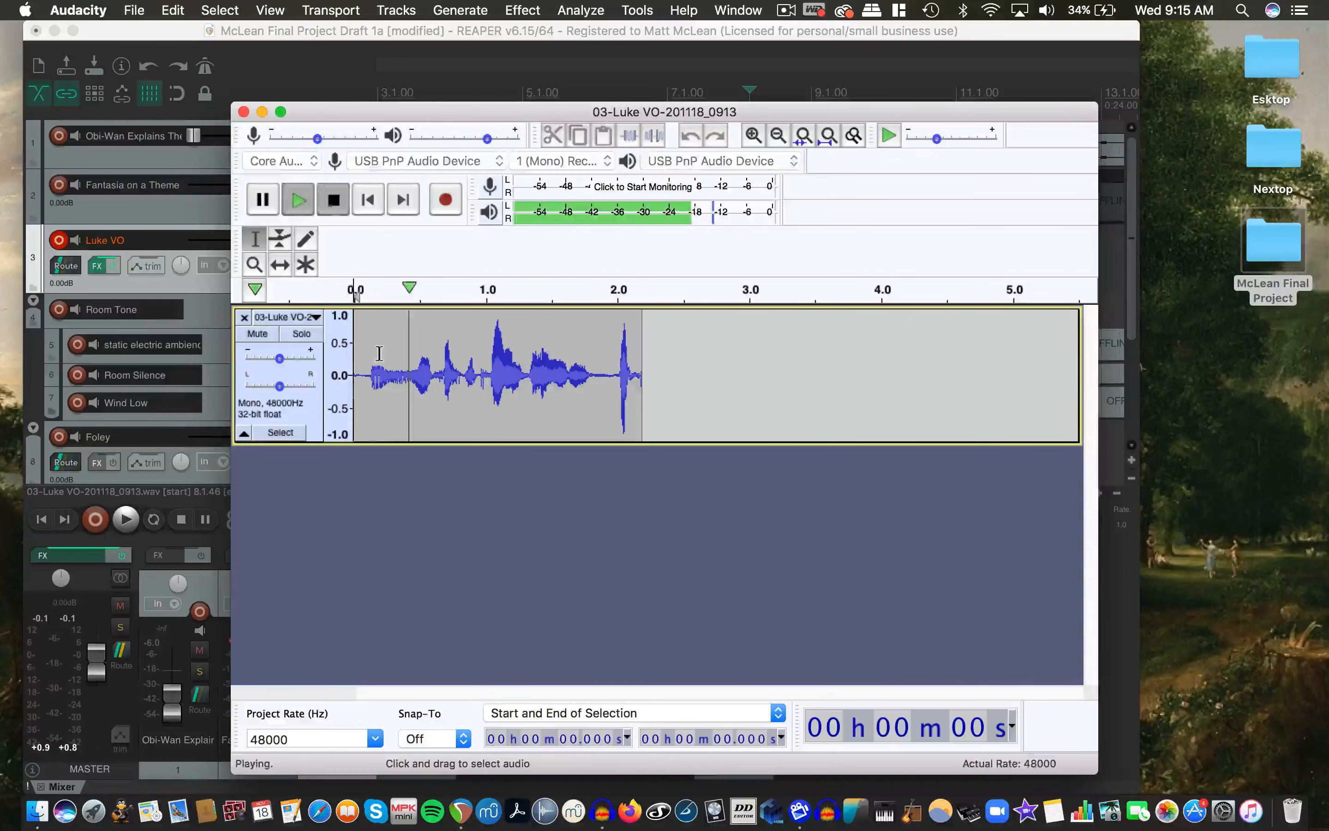
key("space")
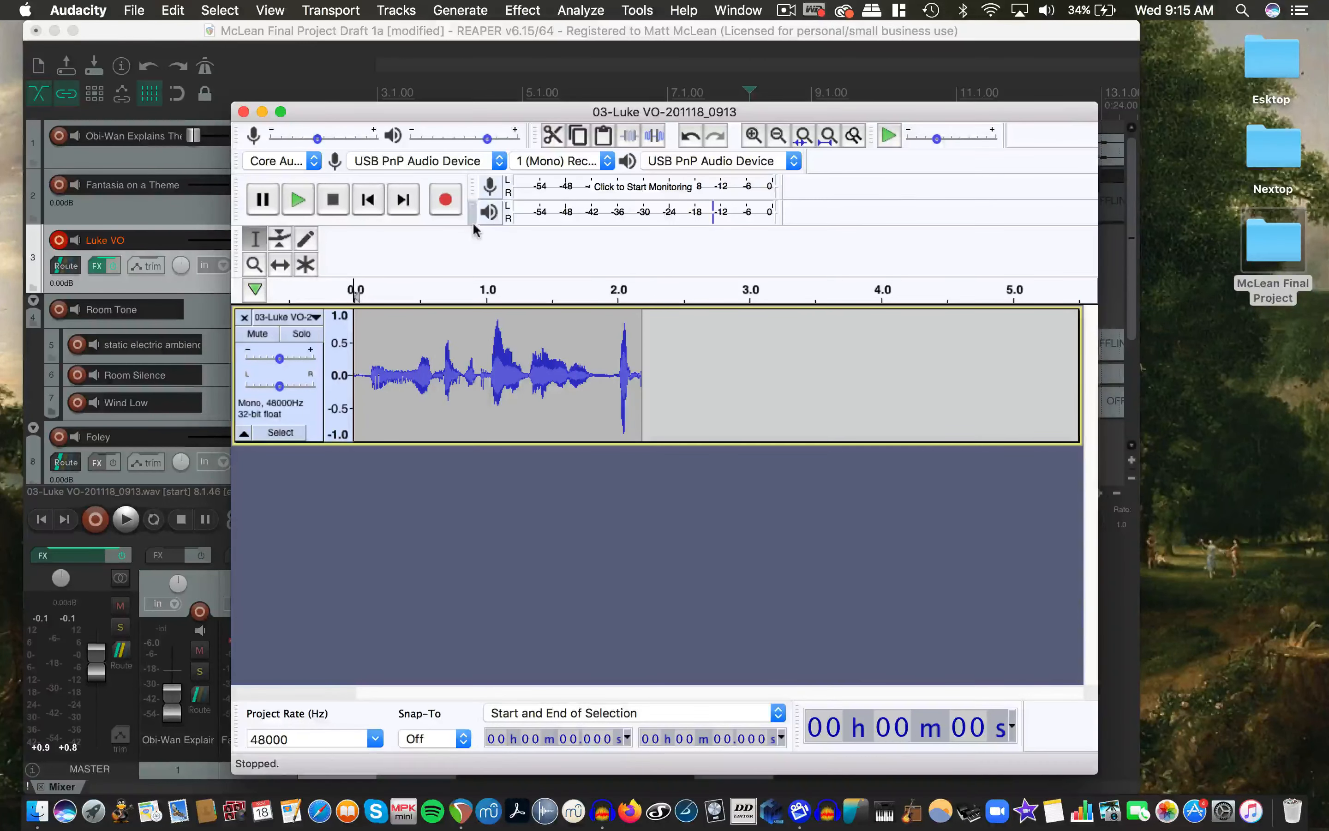
left_click(682, 162)
left_click(681, 144)
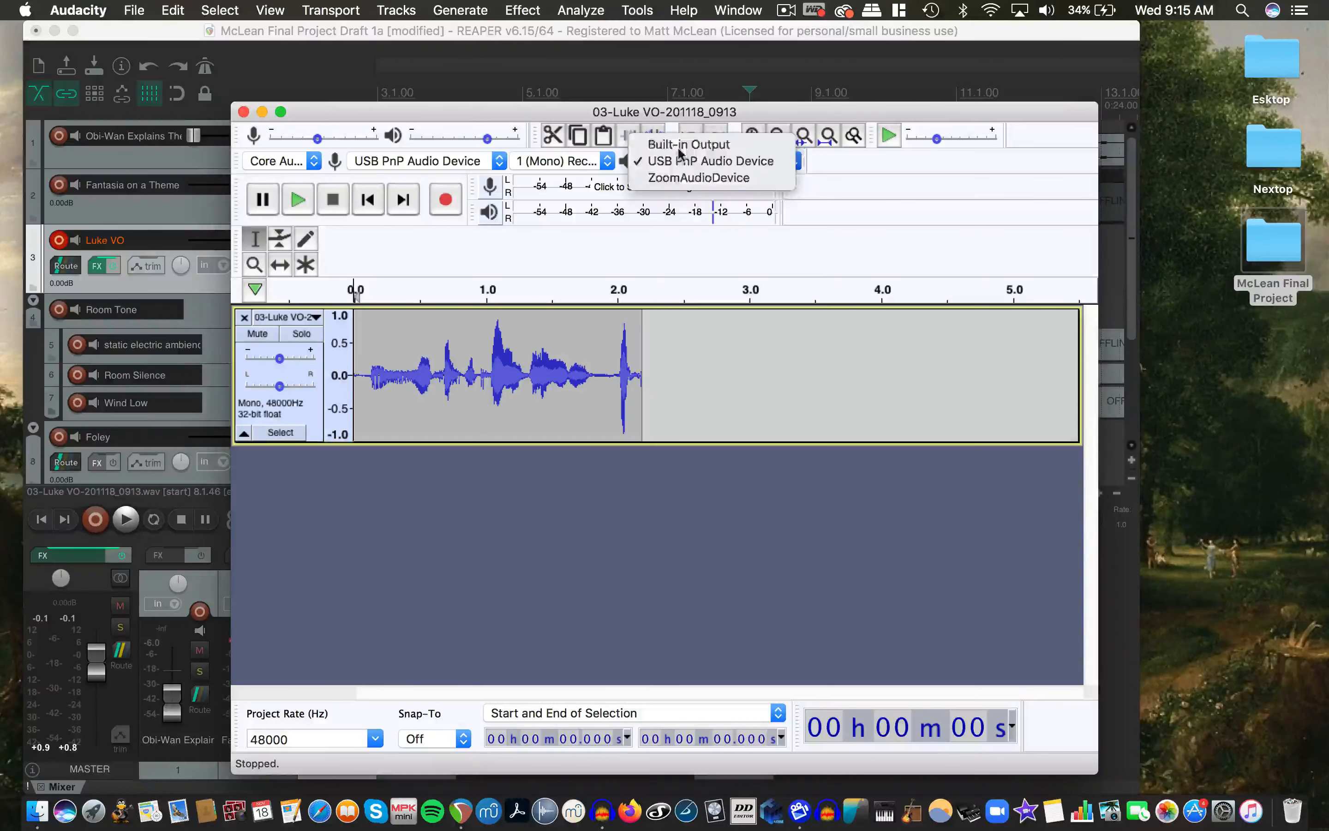
key("space")
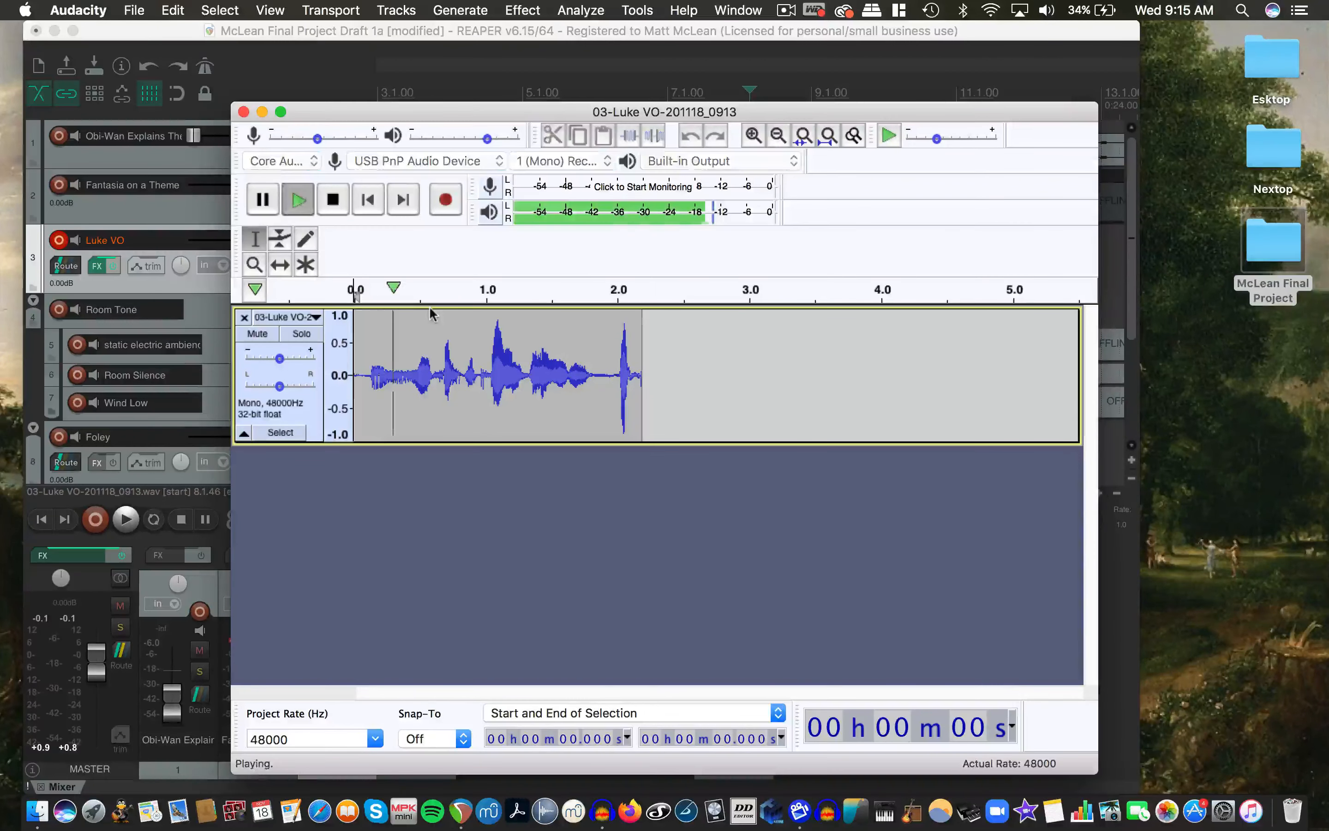
key("space")
Change the tempo of the voice-over section from about 0.049 s to 0.631 s by 137.472 percent and play the result from the start
left_click_drag(435, 367, 359, 374)
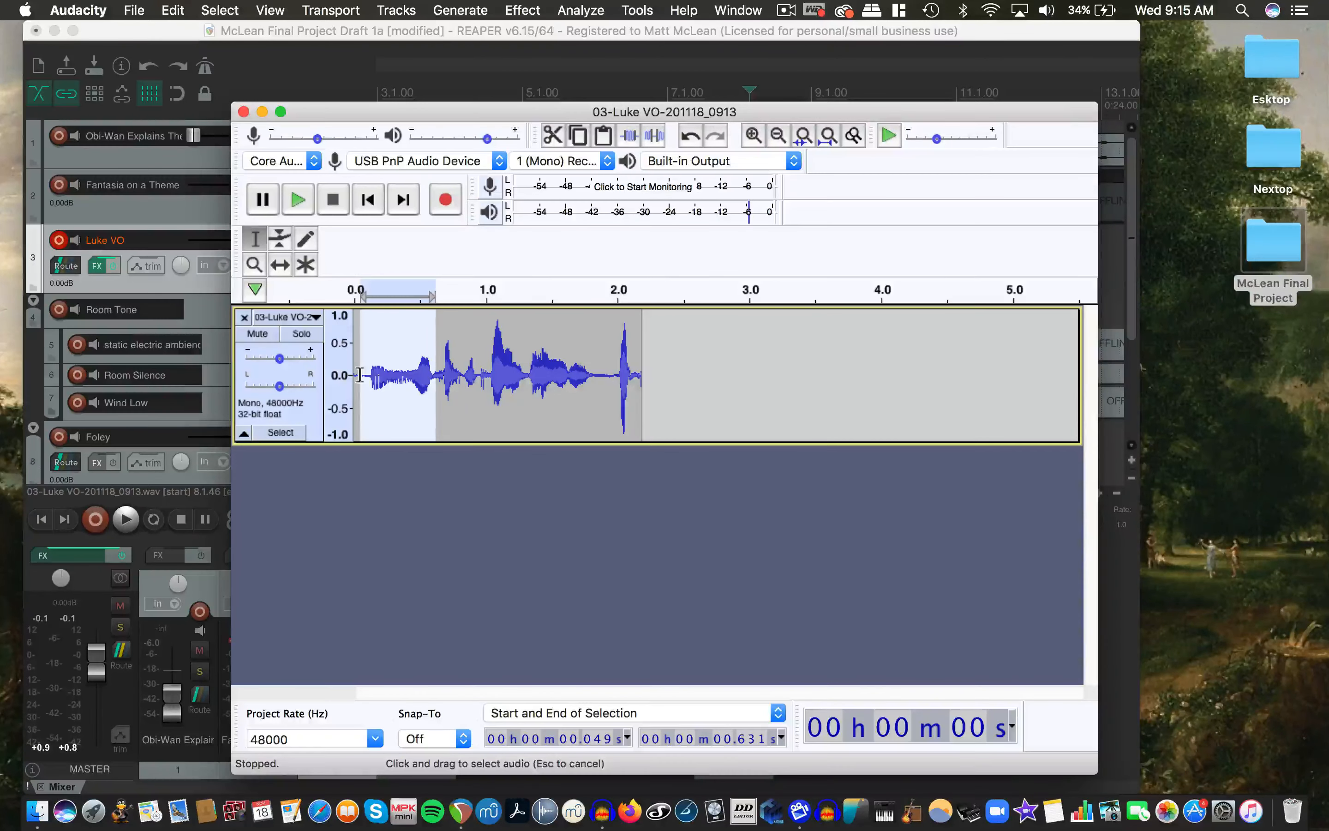
left_click(522, 10)
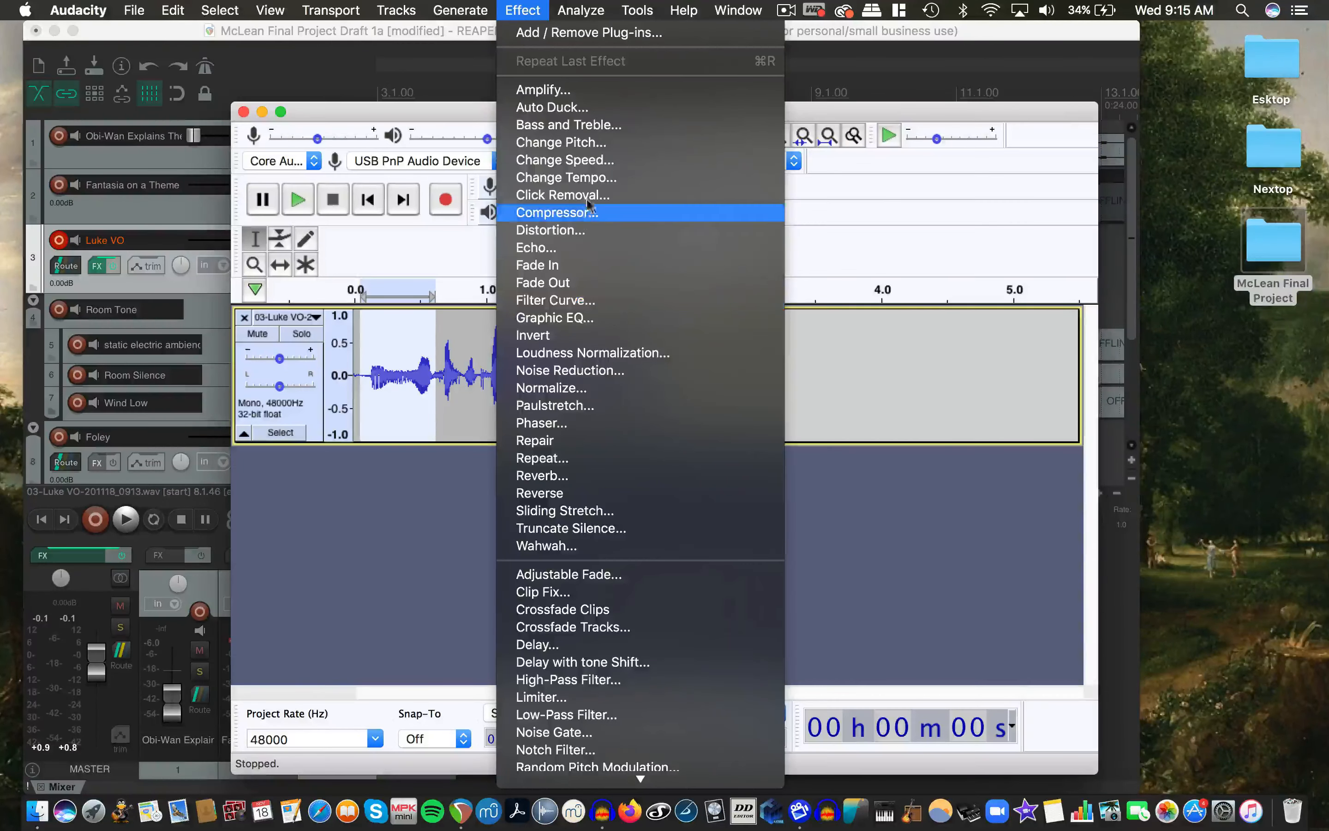
left_click(596, 177)
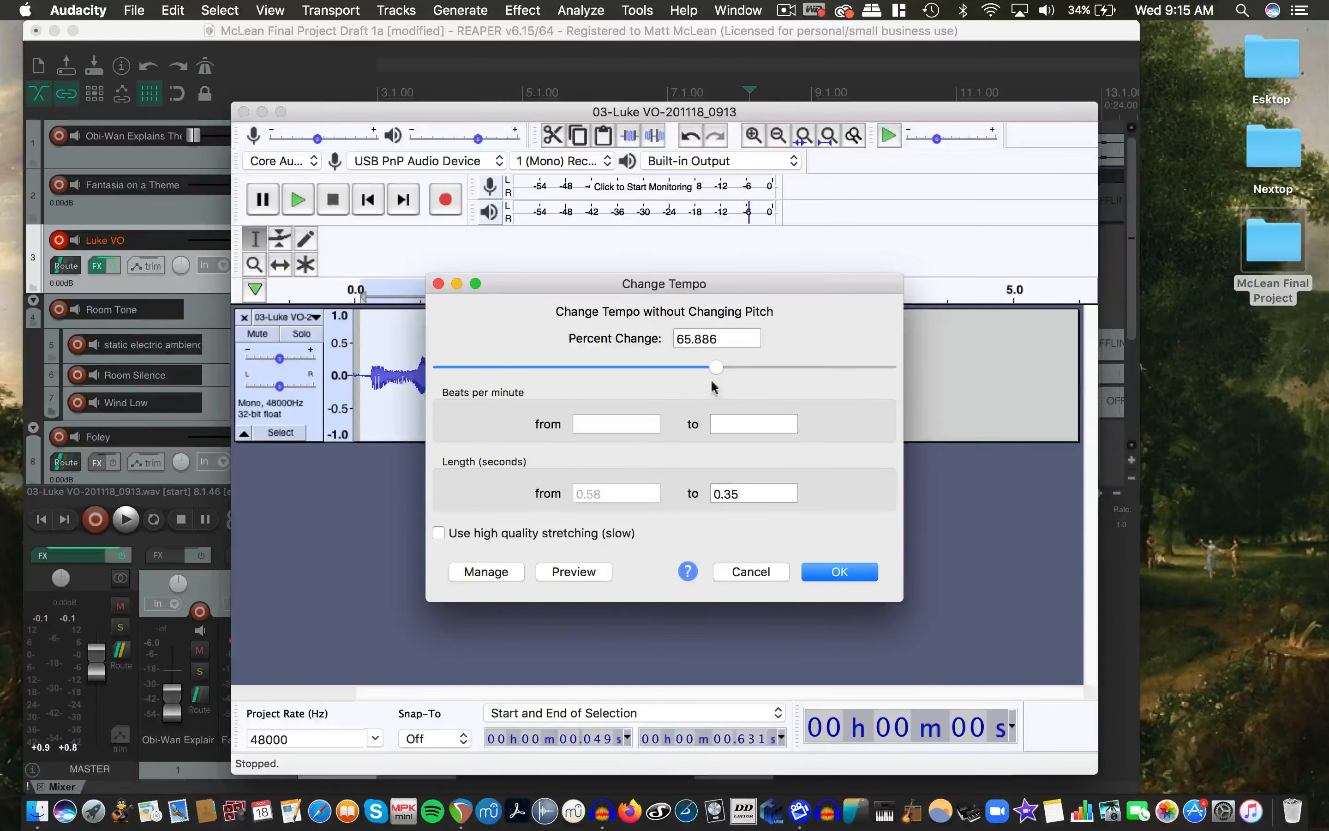
left_click_drag(717, 369, 760, 368)
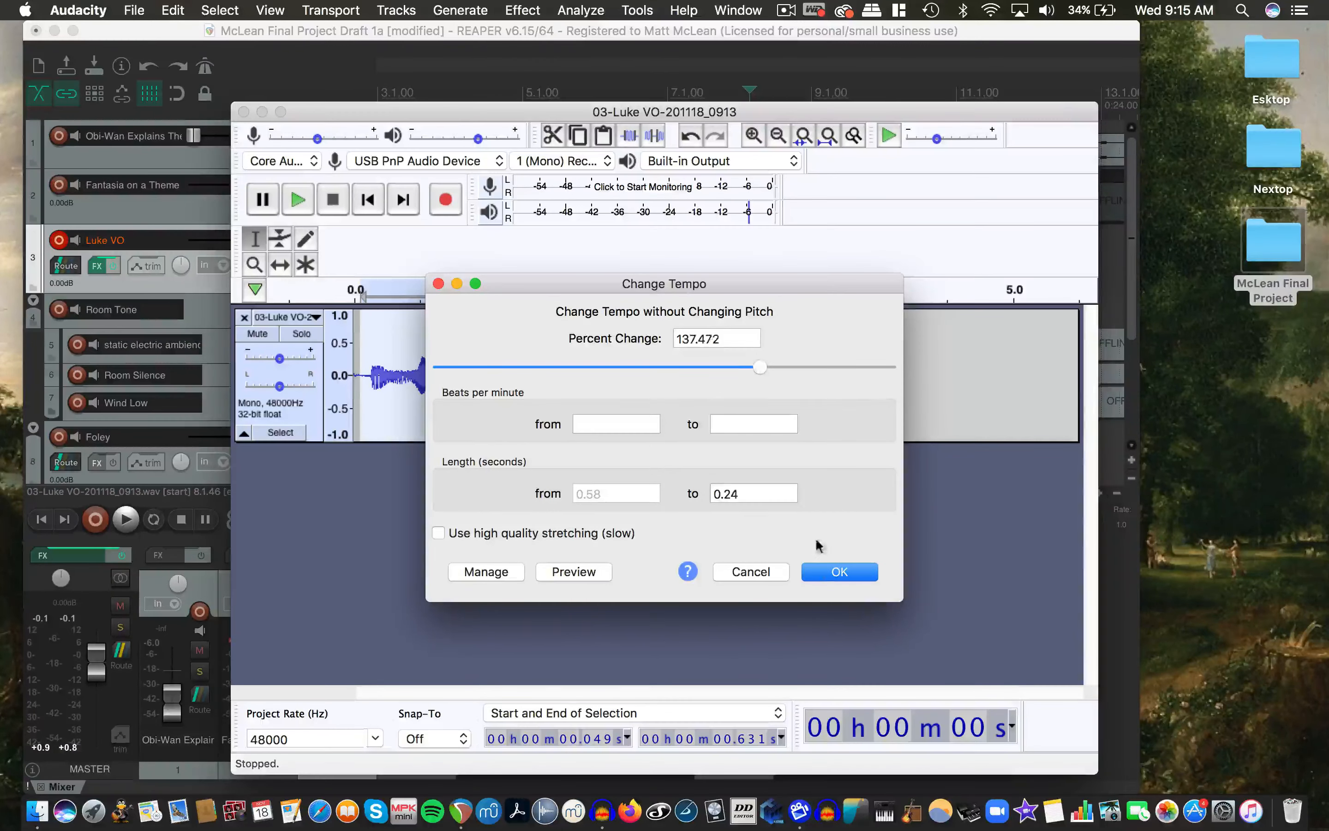
left_click(828, 576)
key("space")
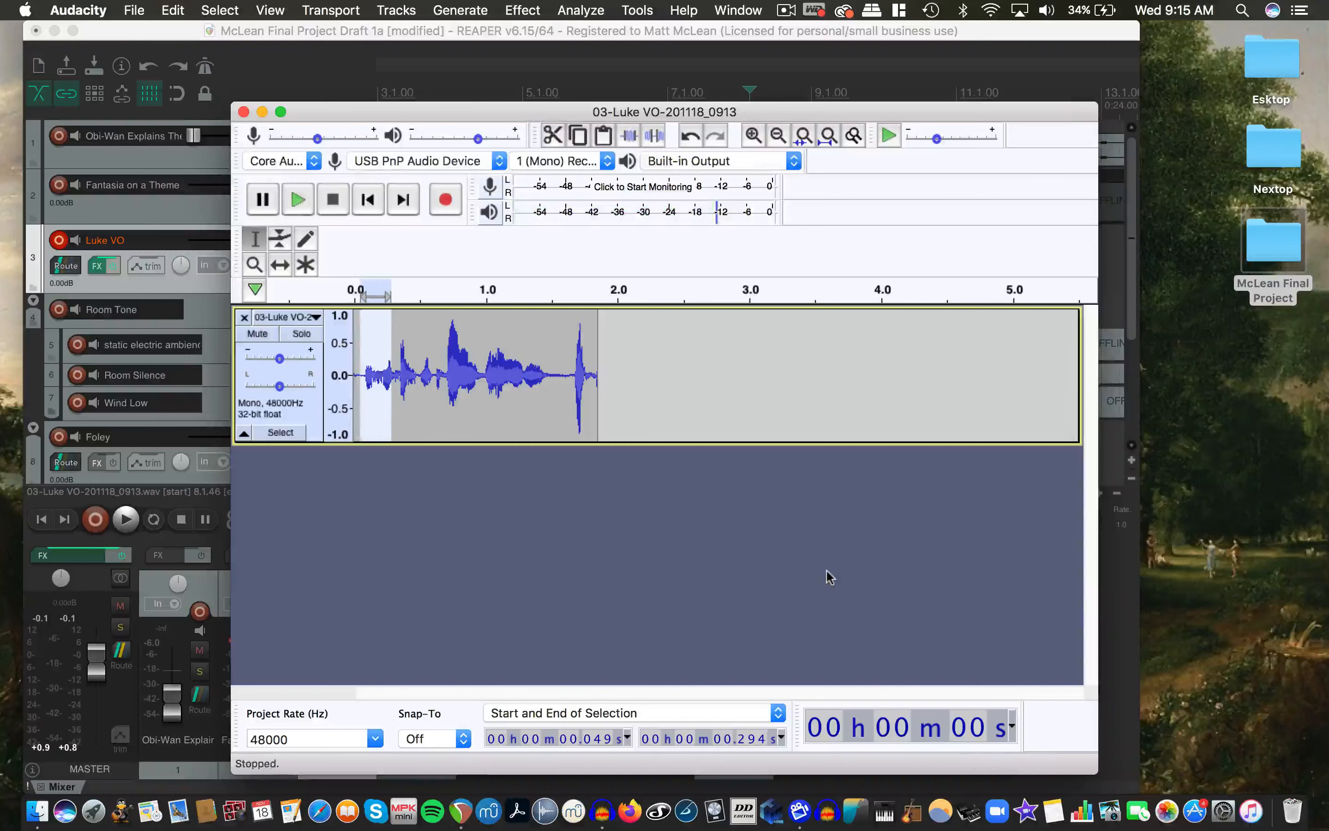
left_click(349, 394)
key("space")
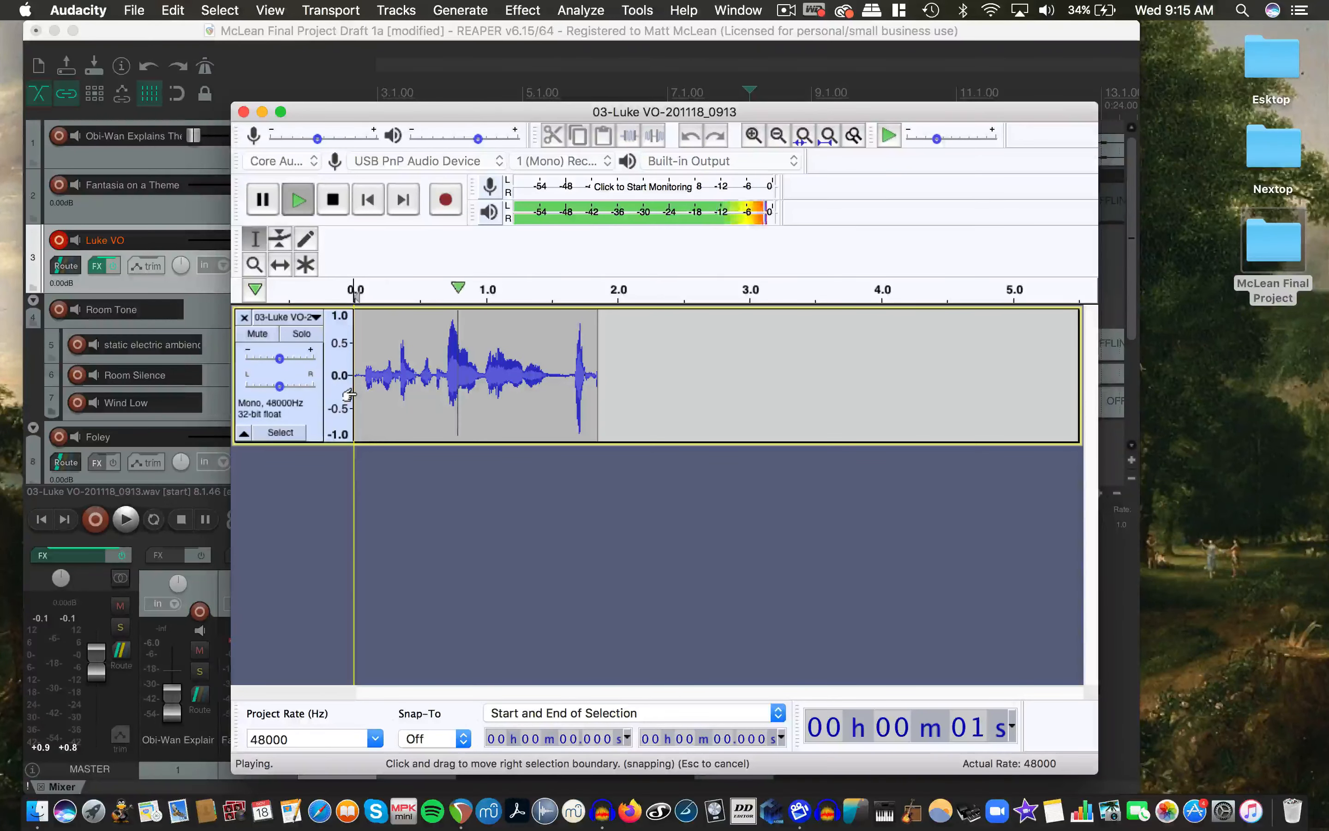
Export the voice-over as the 24-bit WAV "03-Luke VO-201118_0913 clean.wav" into the project's Voice Over/Luke Voice folder, accepting the metadata
left_click(135, 11)
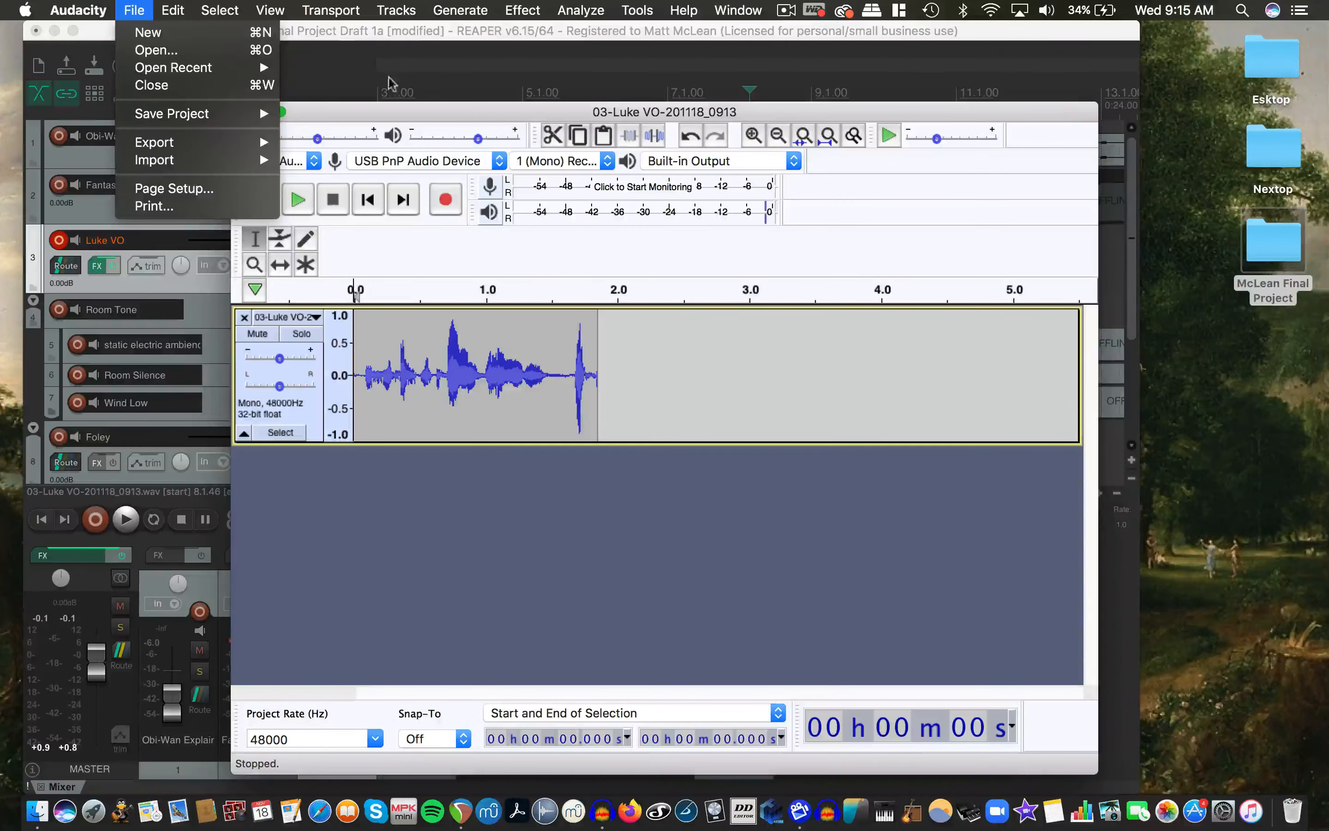
mouse_move(208, 143)
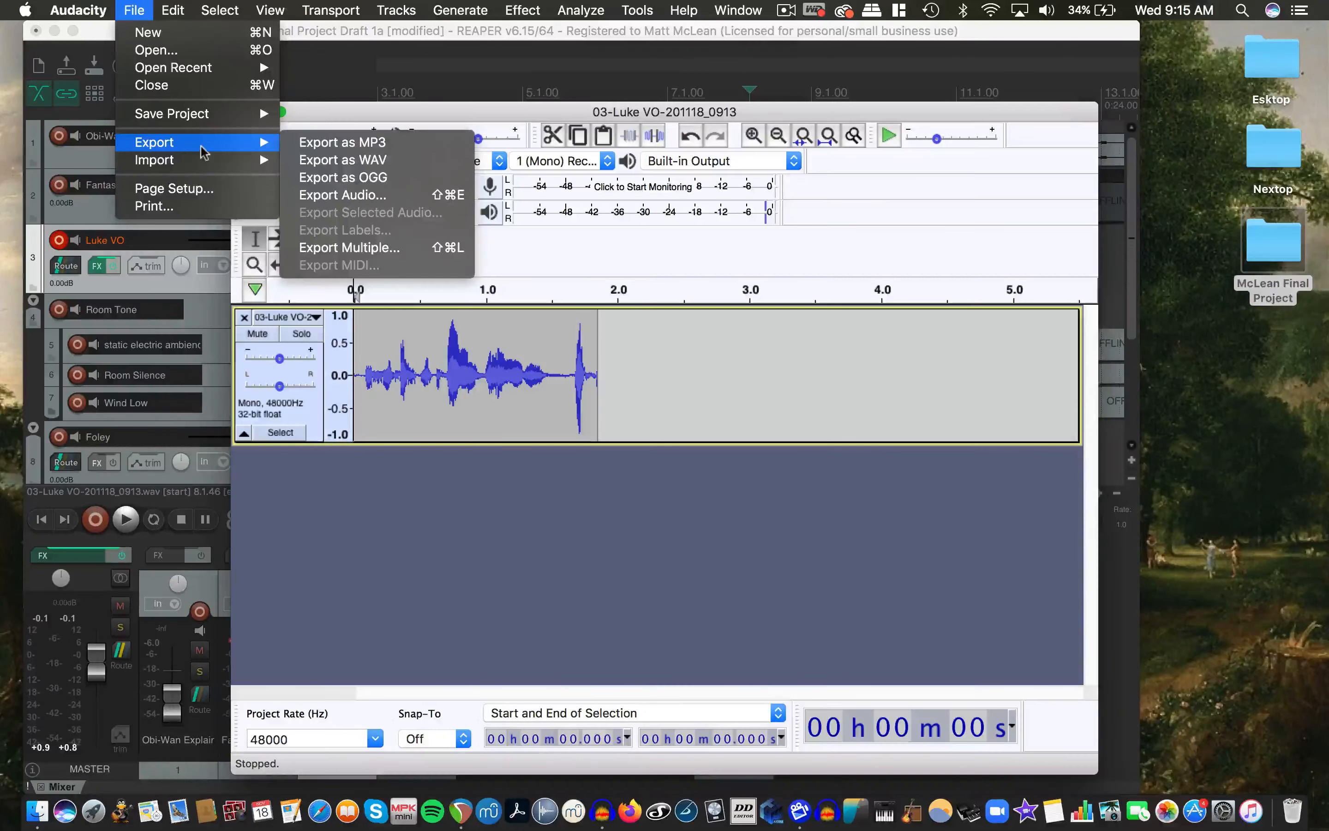
left_click(300, 159)
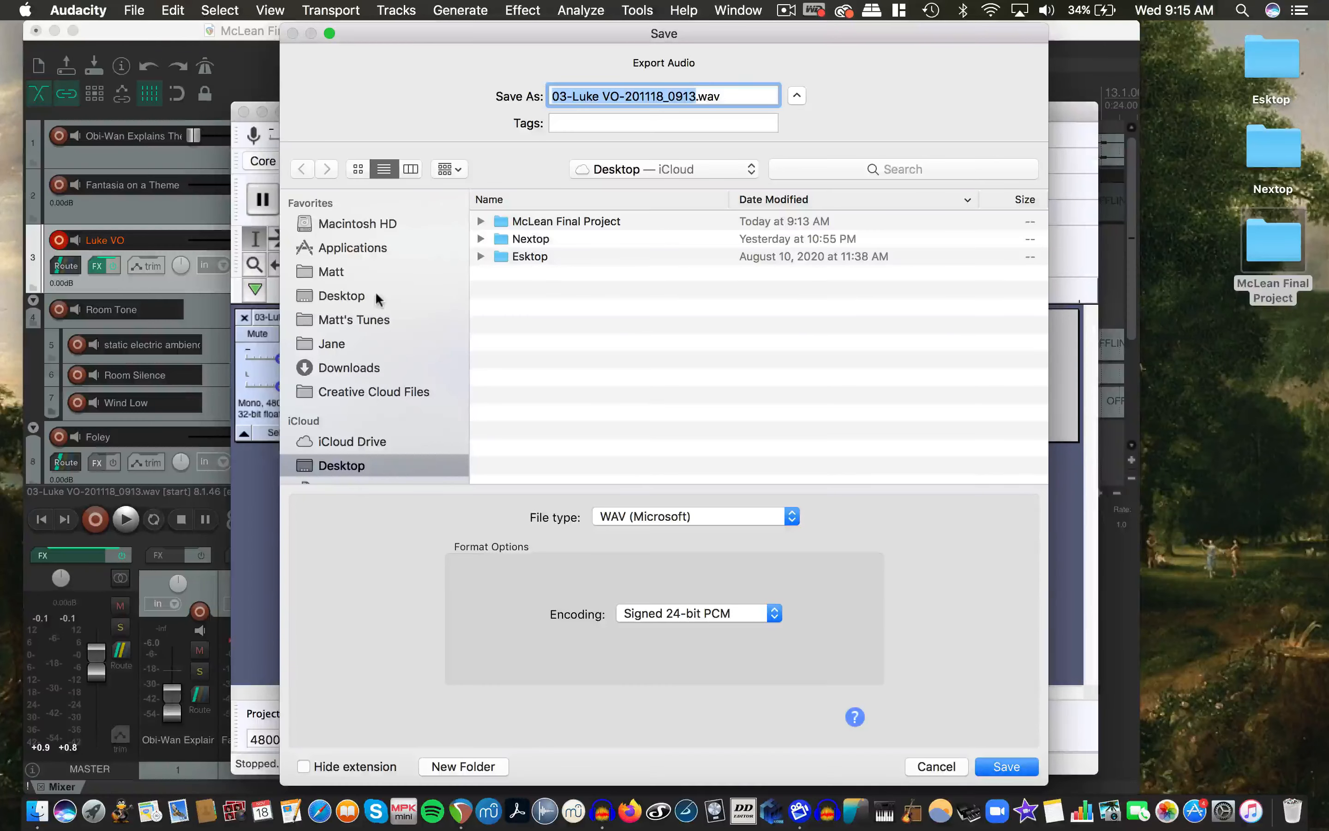
double_click(536, 222)
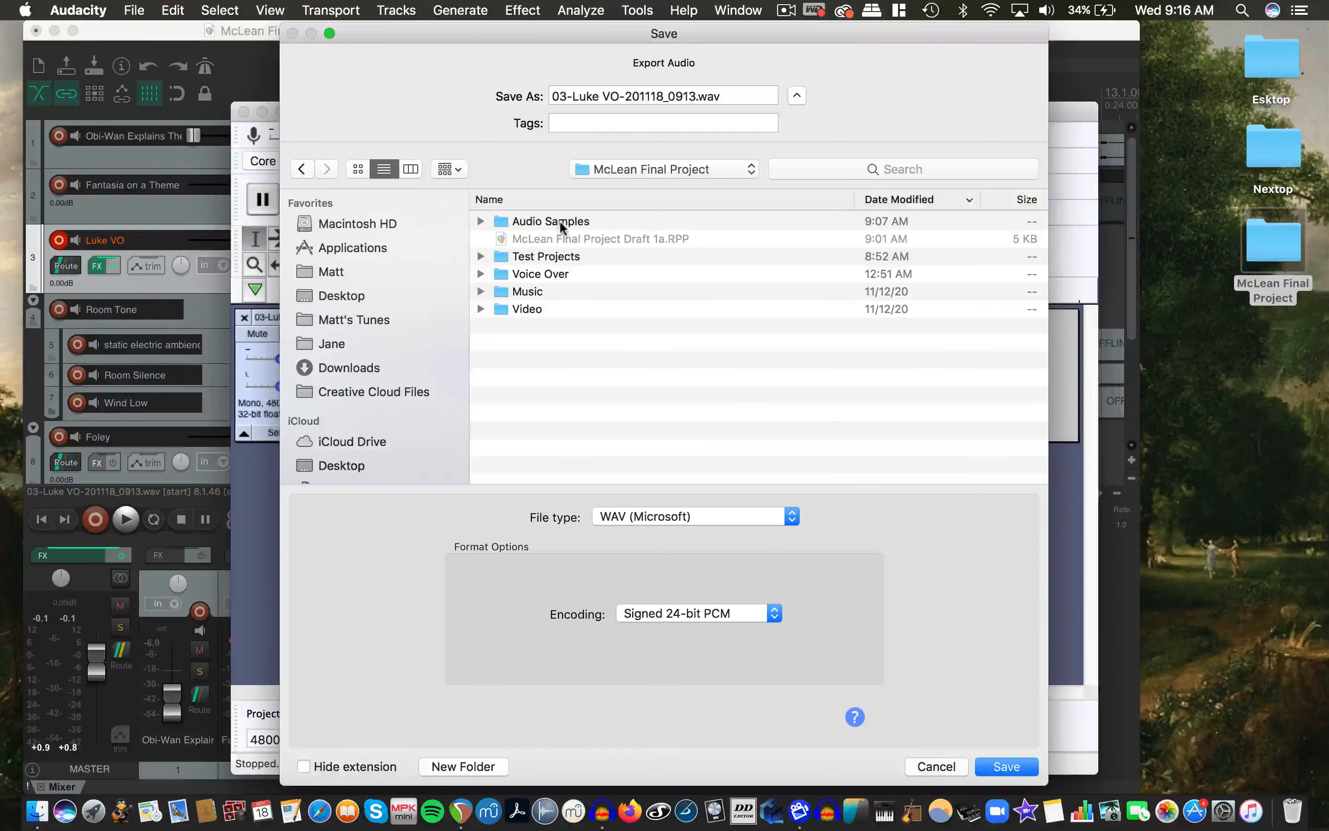
double_click(549, 274)
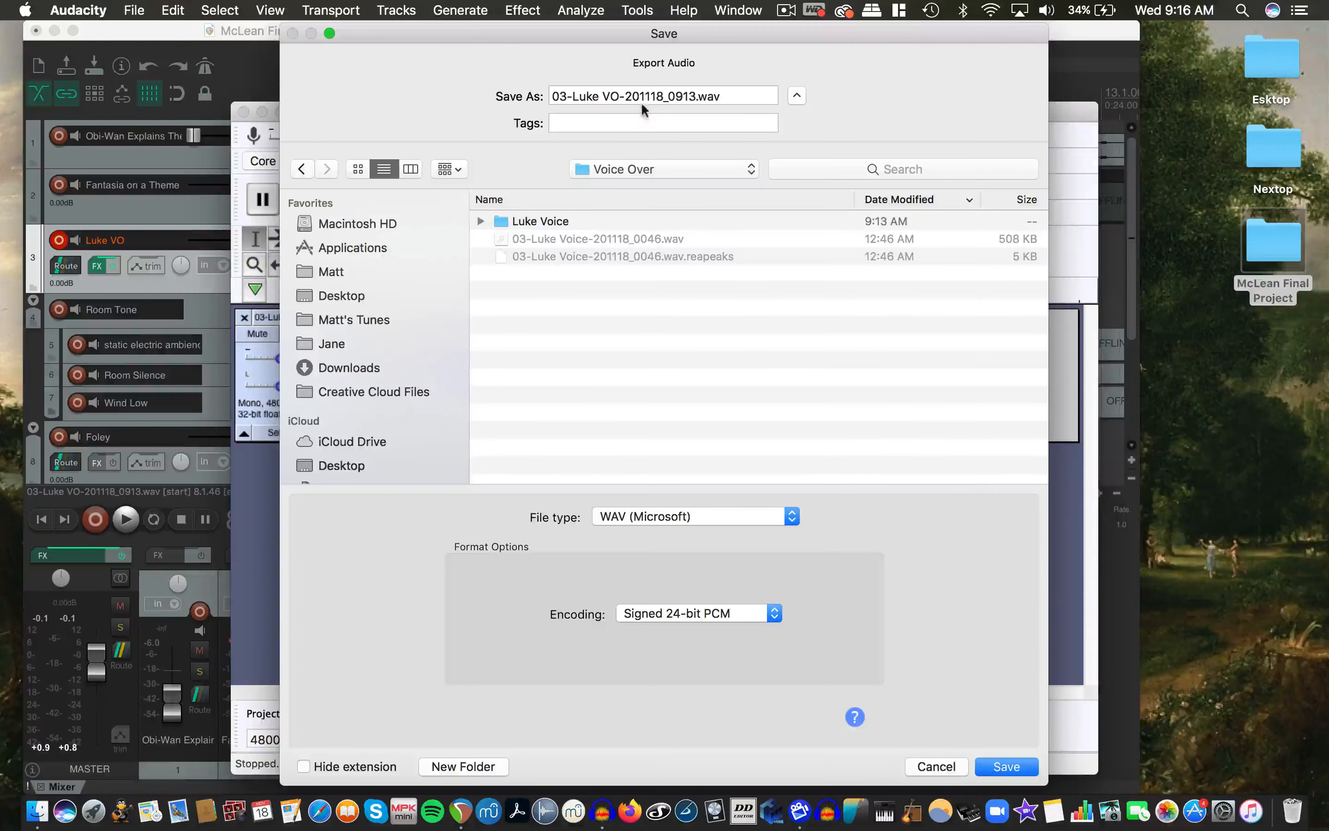
left_click(696, 95)
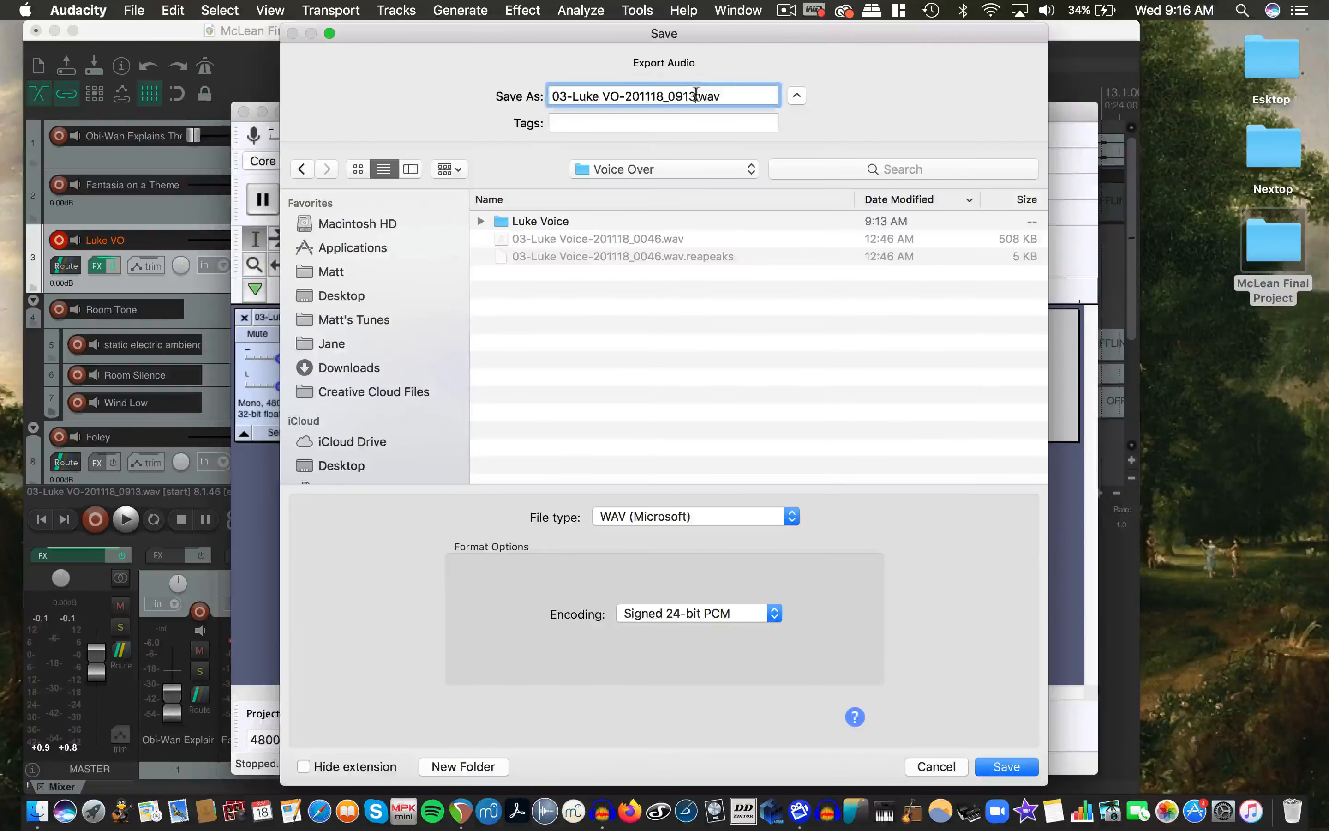
type("clean")
double_click(573, 220)
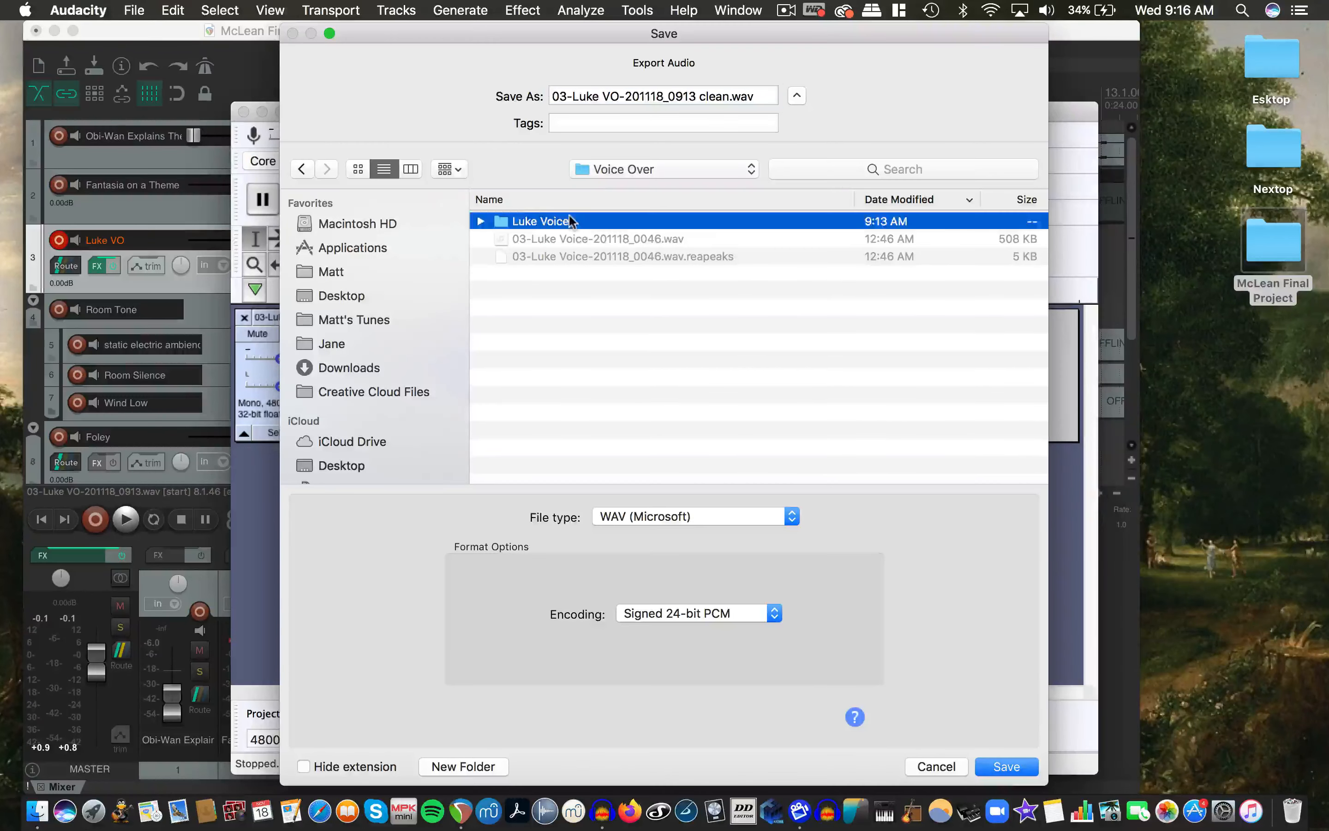
left_click(1006, 767)
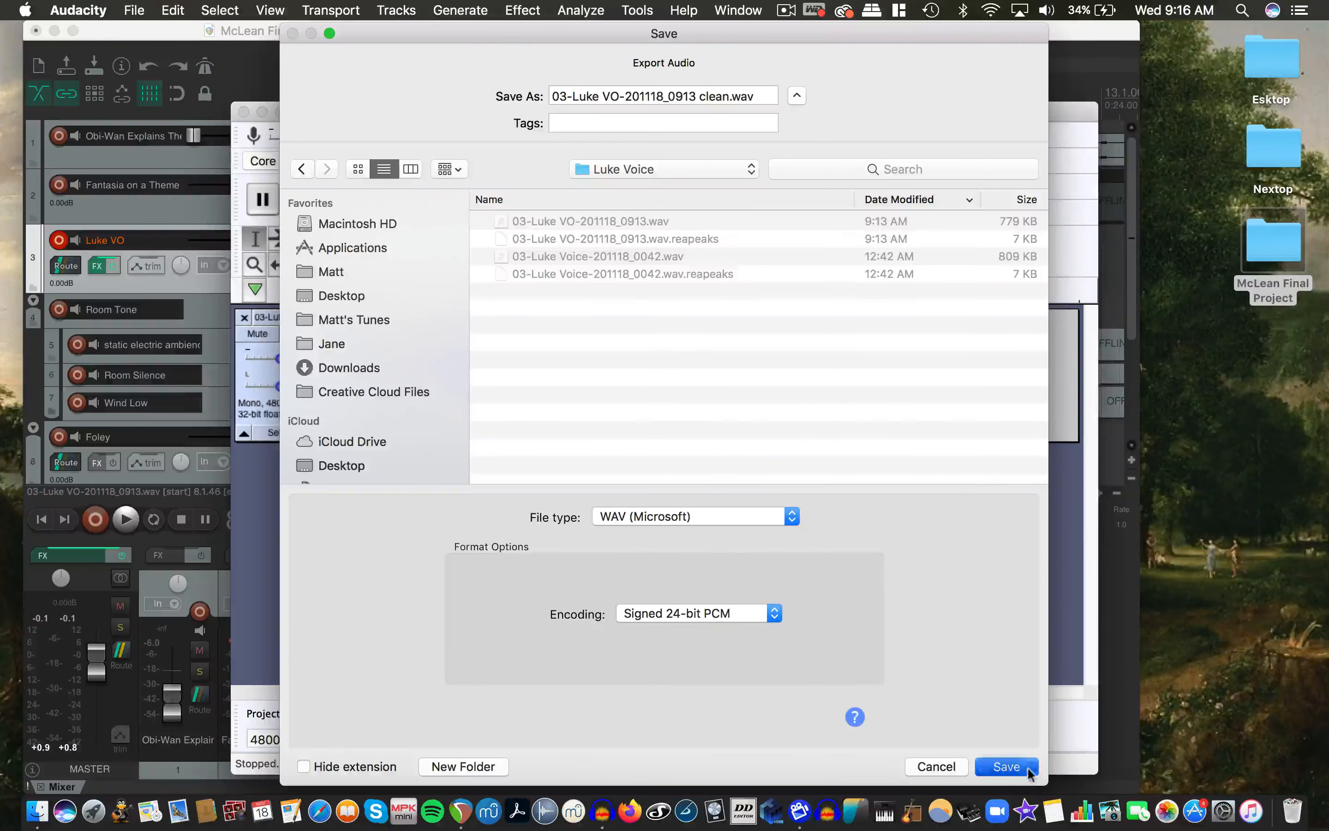
left_click(824, 626)
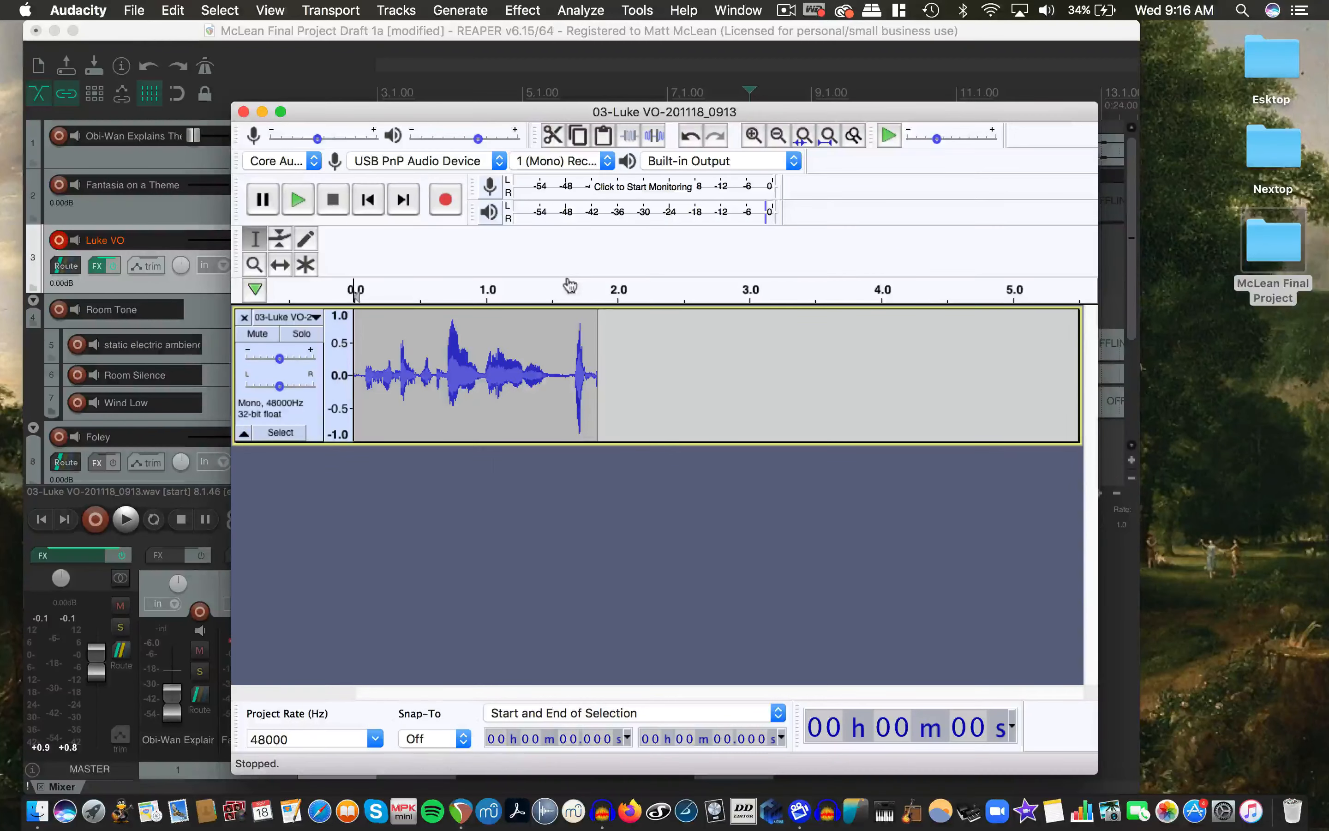
Close the Audacity project without saving it and place REAPER's edit cursor at 8.3.55 within the Luke VO take
left_click(245, 112)
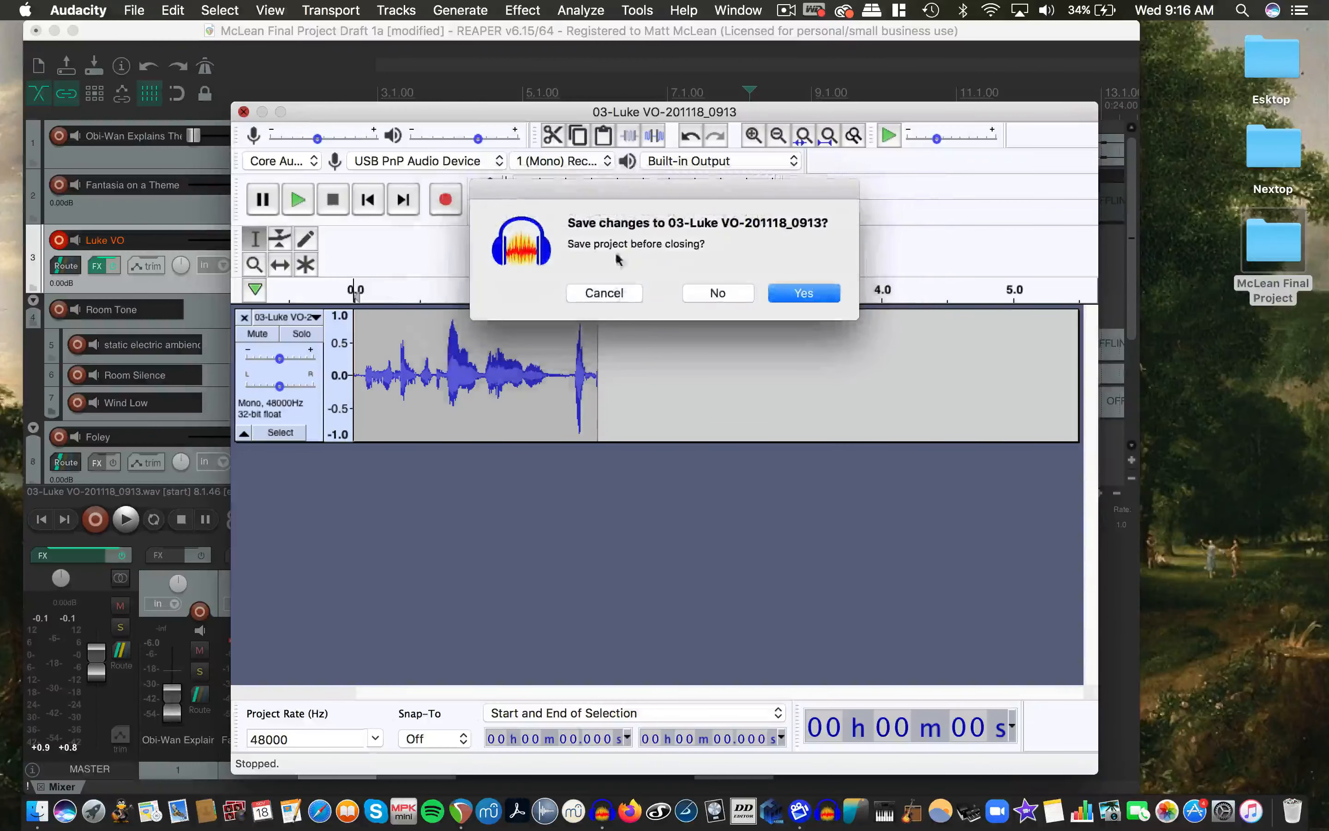
left_click(690, 300)
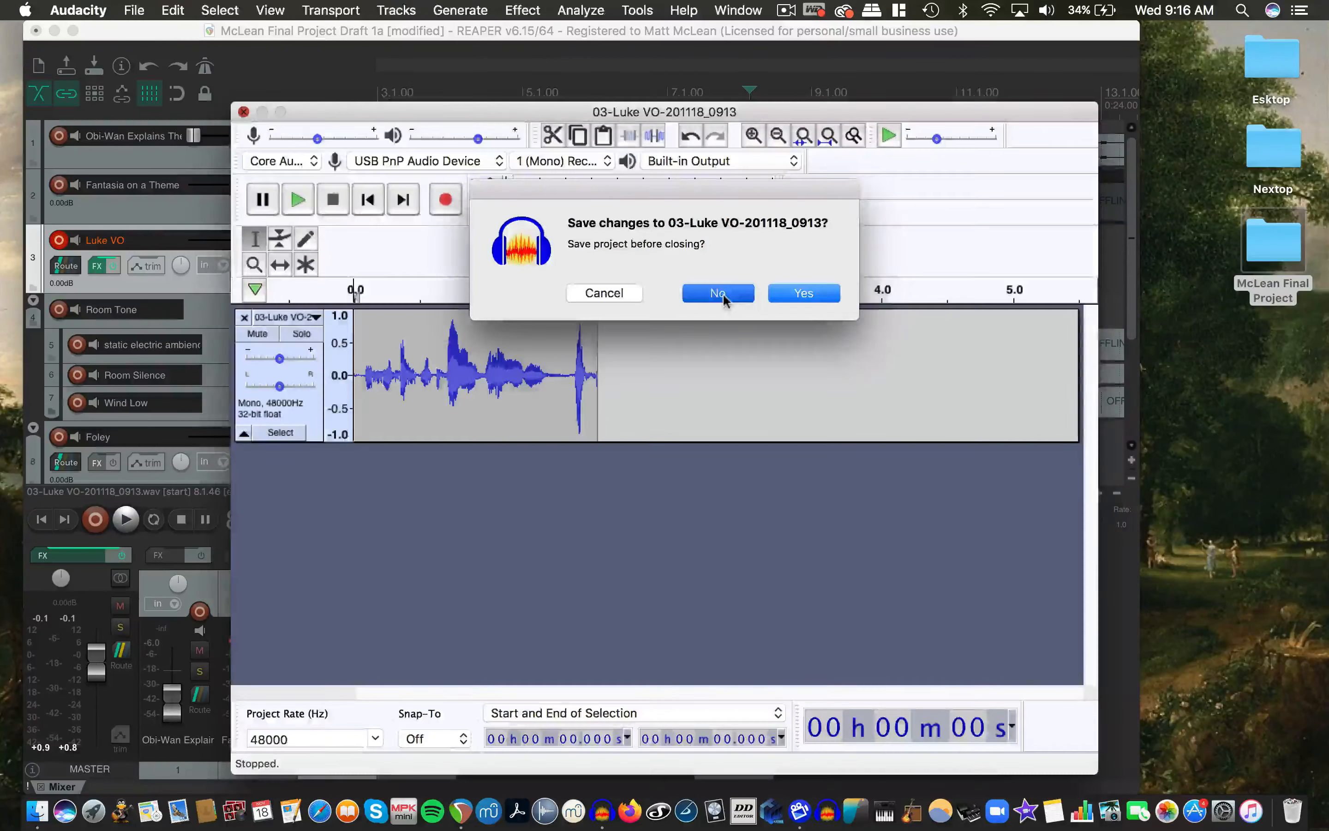
left_click(786, 286)
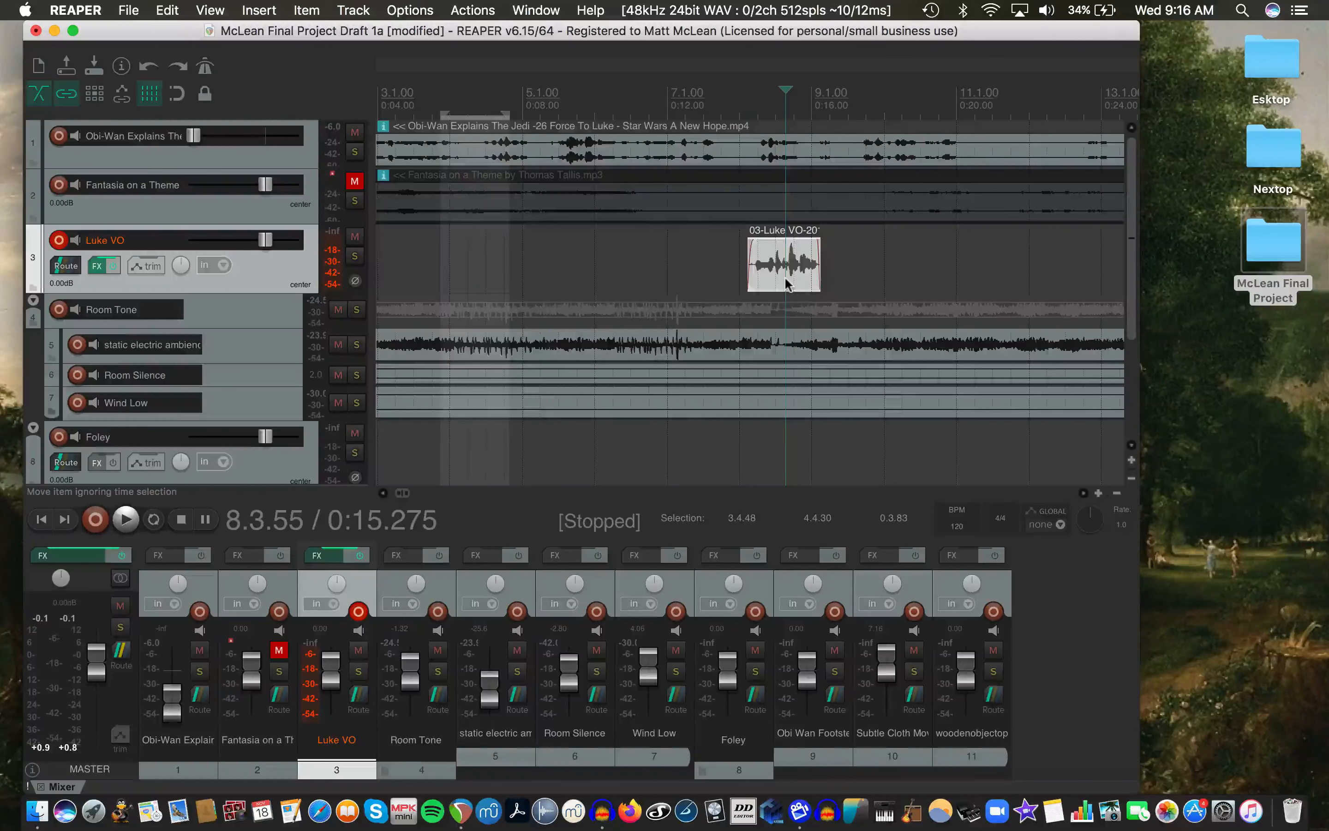
Switch to Finder, open the final project folder from the desktop, collapse Audio Samples and expand Voice Over and its Luke Voice folder
double_click(1297, 246)
scroll(549, 308, "up", 10)
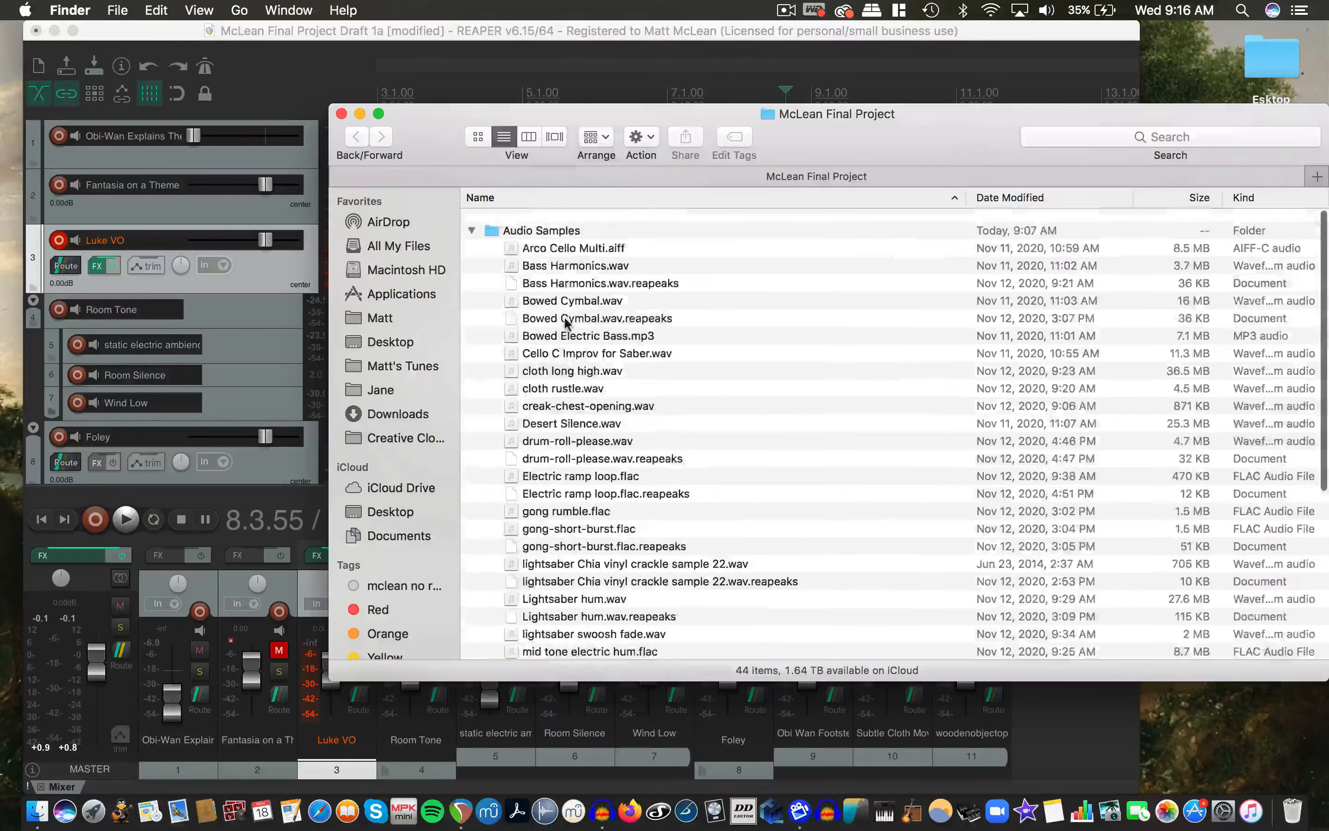
left_click(470, 220)
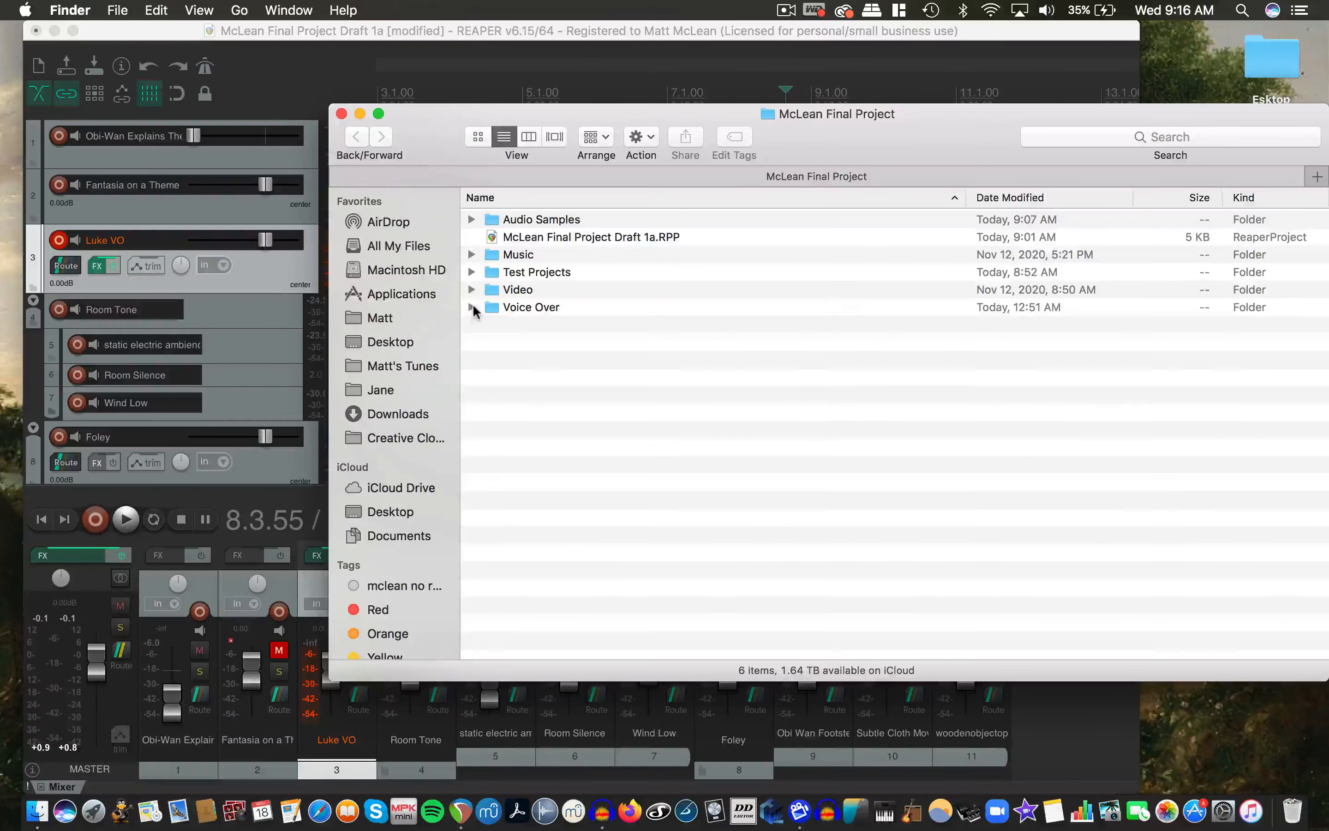
left_click(471, 308)
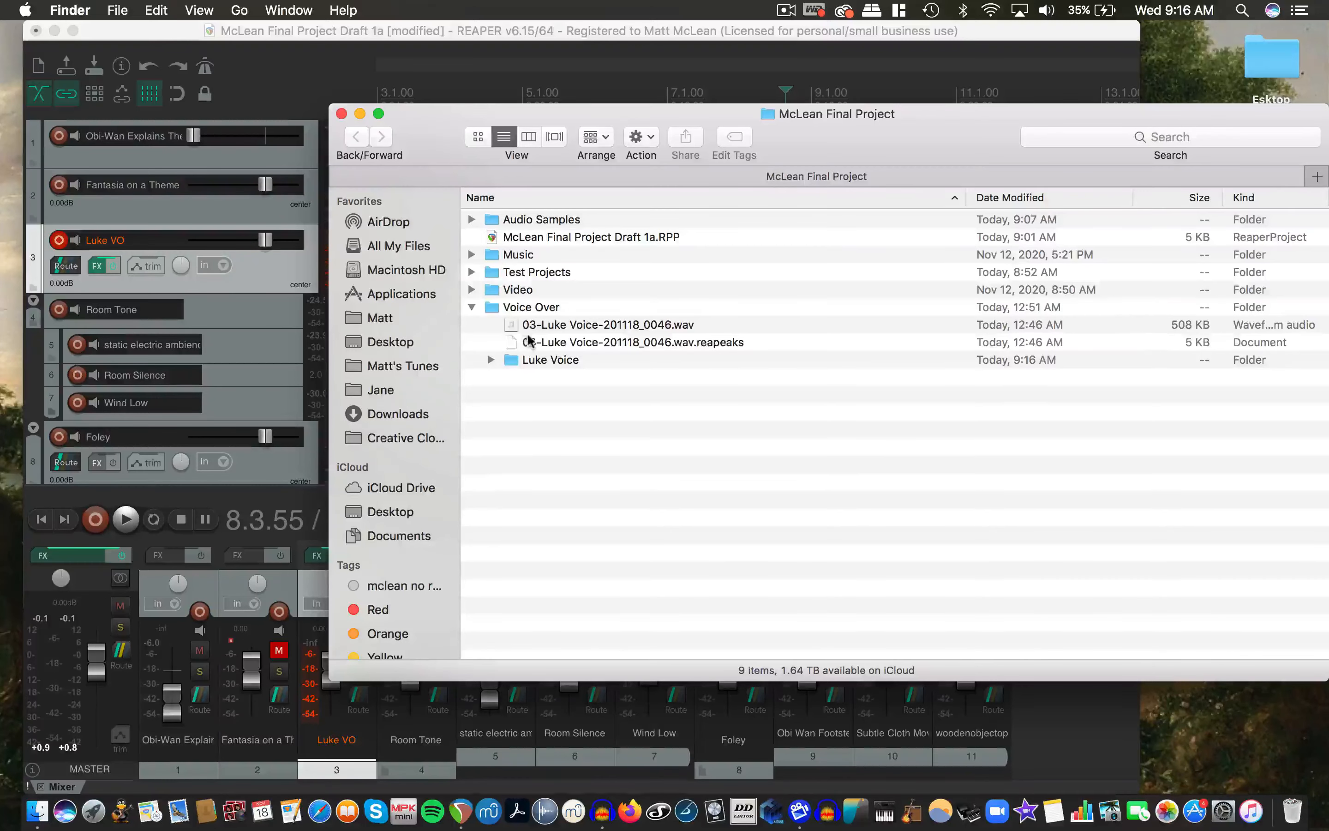
left_click(490, 360)
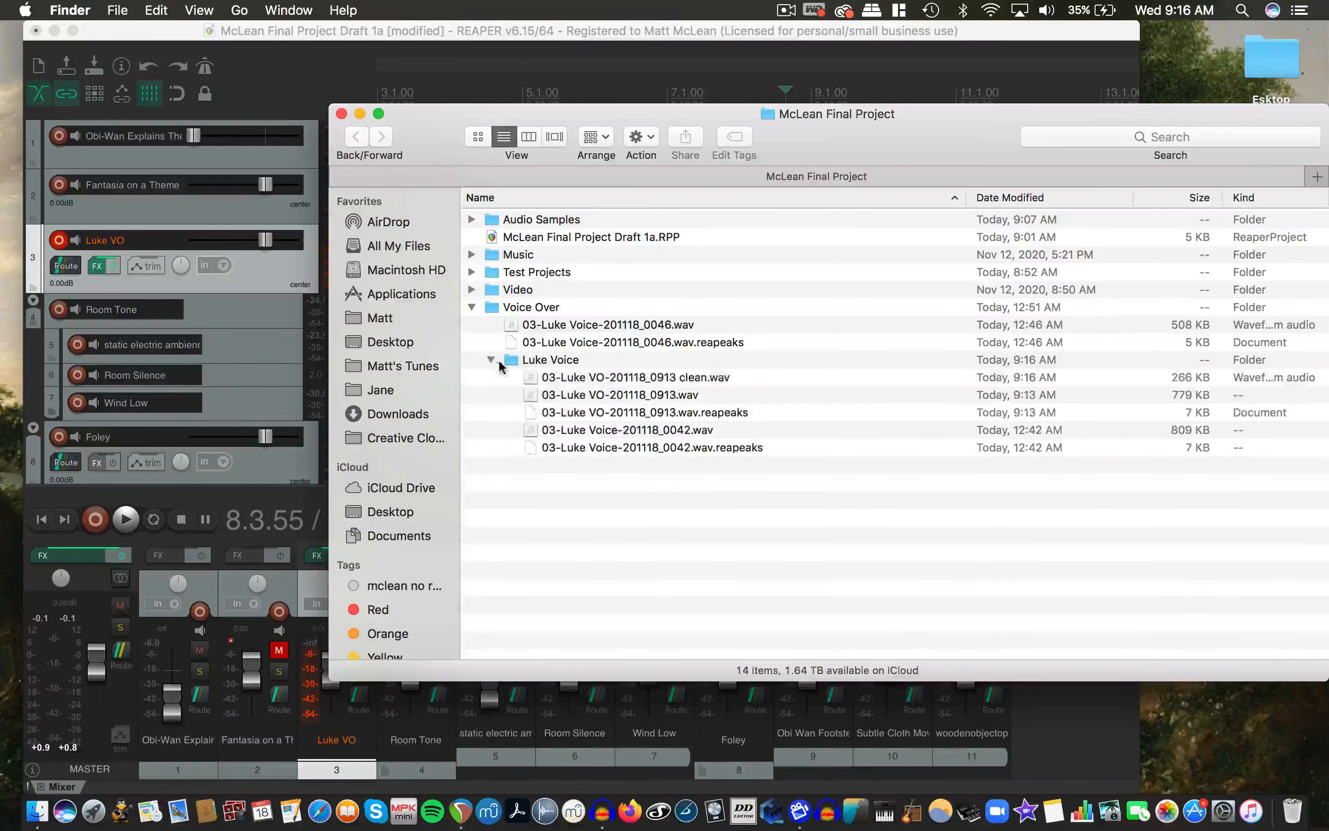
Add "03-Luke VO-201118_0913 clean.wav" to REAPER's Luke VO track at about 8.2.43 in place of the original take, and close the folder window
left_click_drag(440, 142, 755, 382)
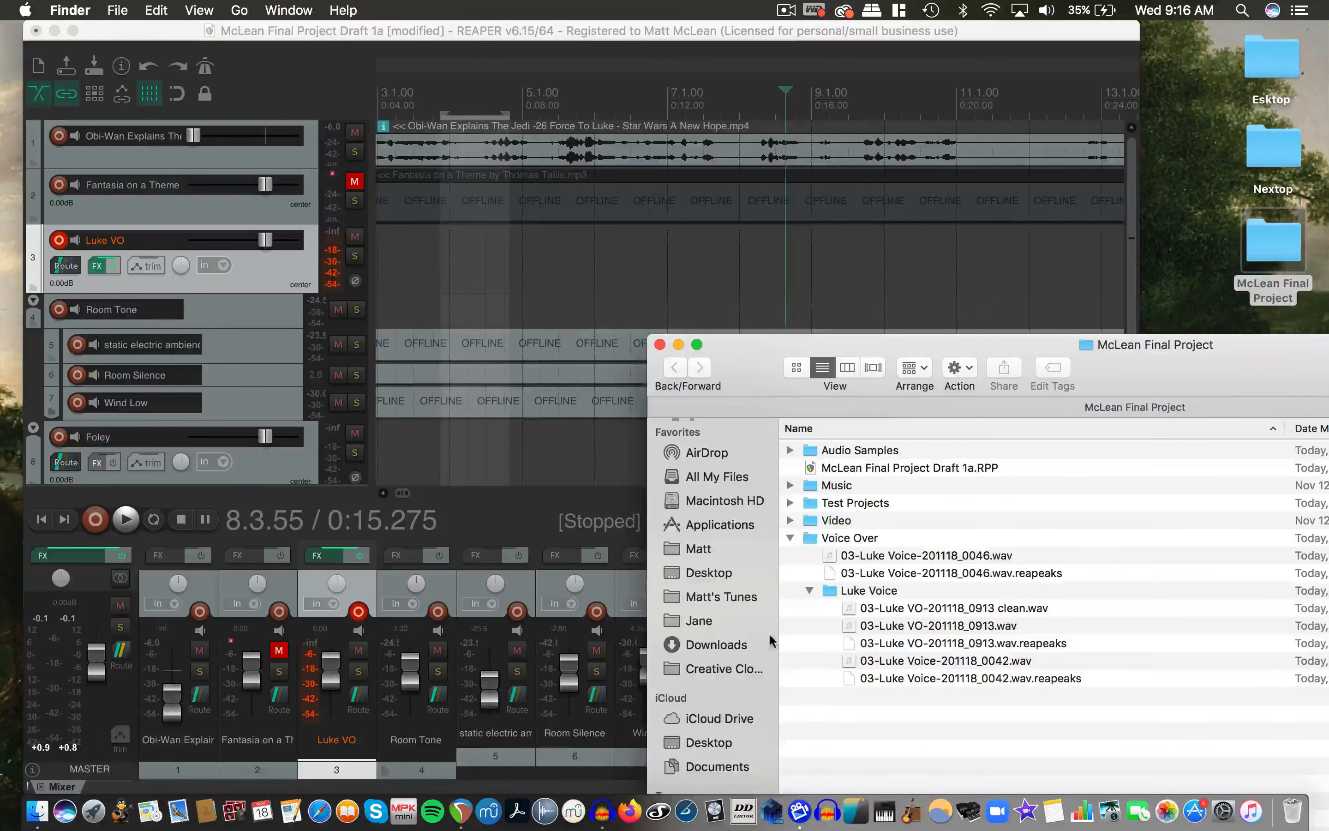
left_click_drag(848, 612, 776, 275)
left_click(660, 345)
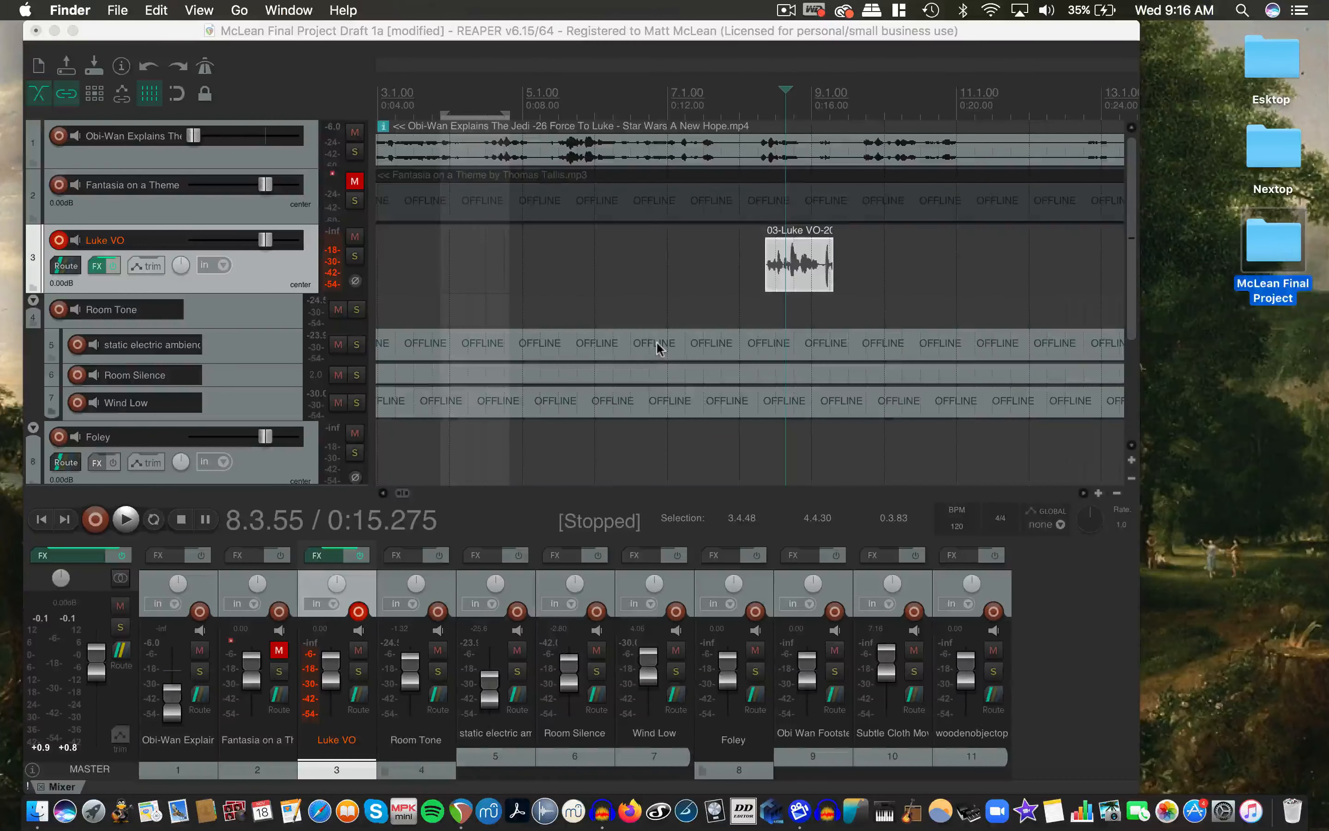
Play the clean voice-over against the video from 7.1.94, close the video window and trim the item's end to about 9.1.54
left_click(690, 272)
key("space")
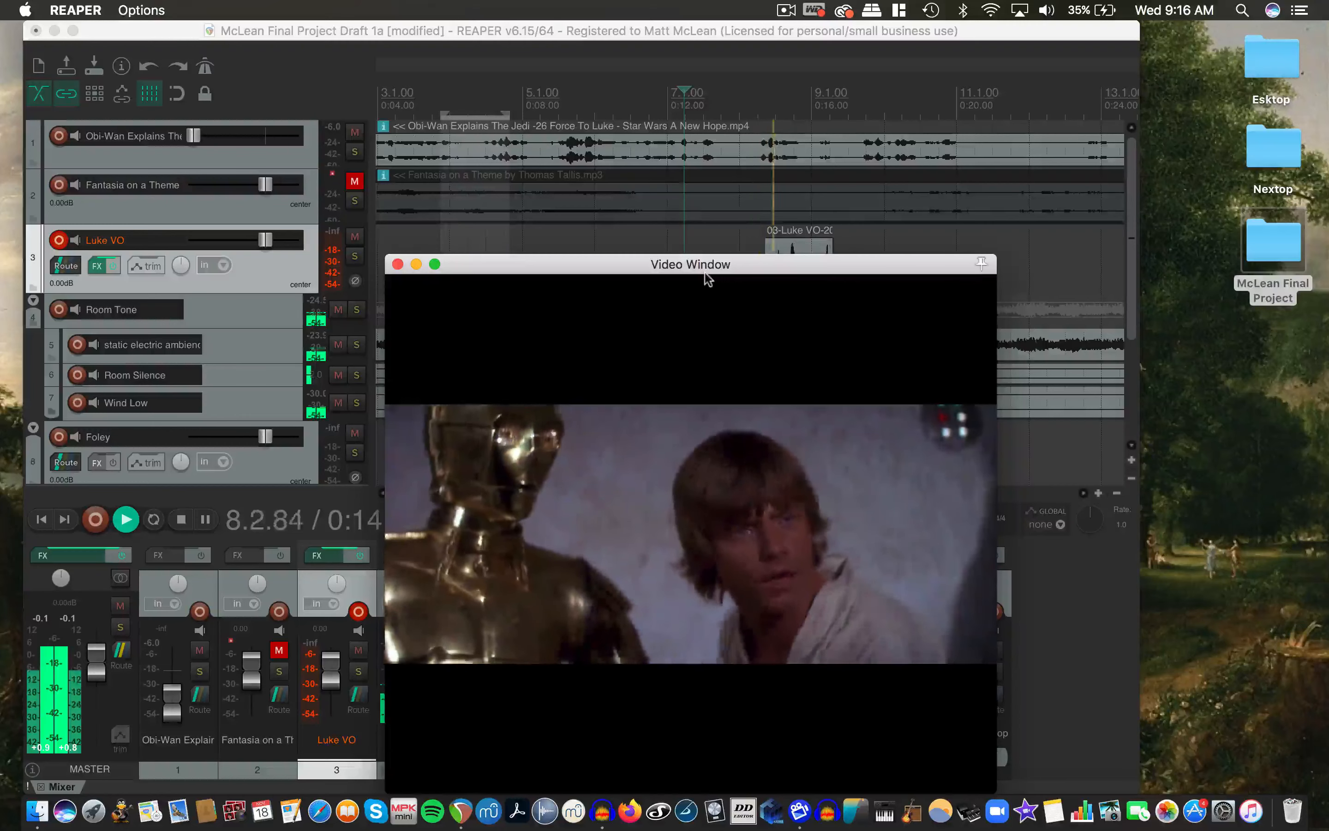
key("space")
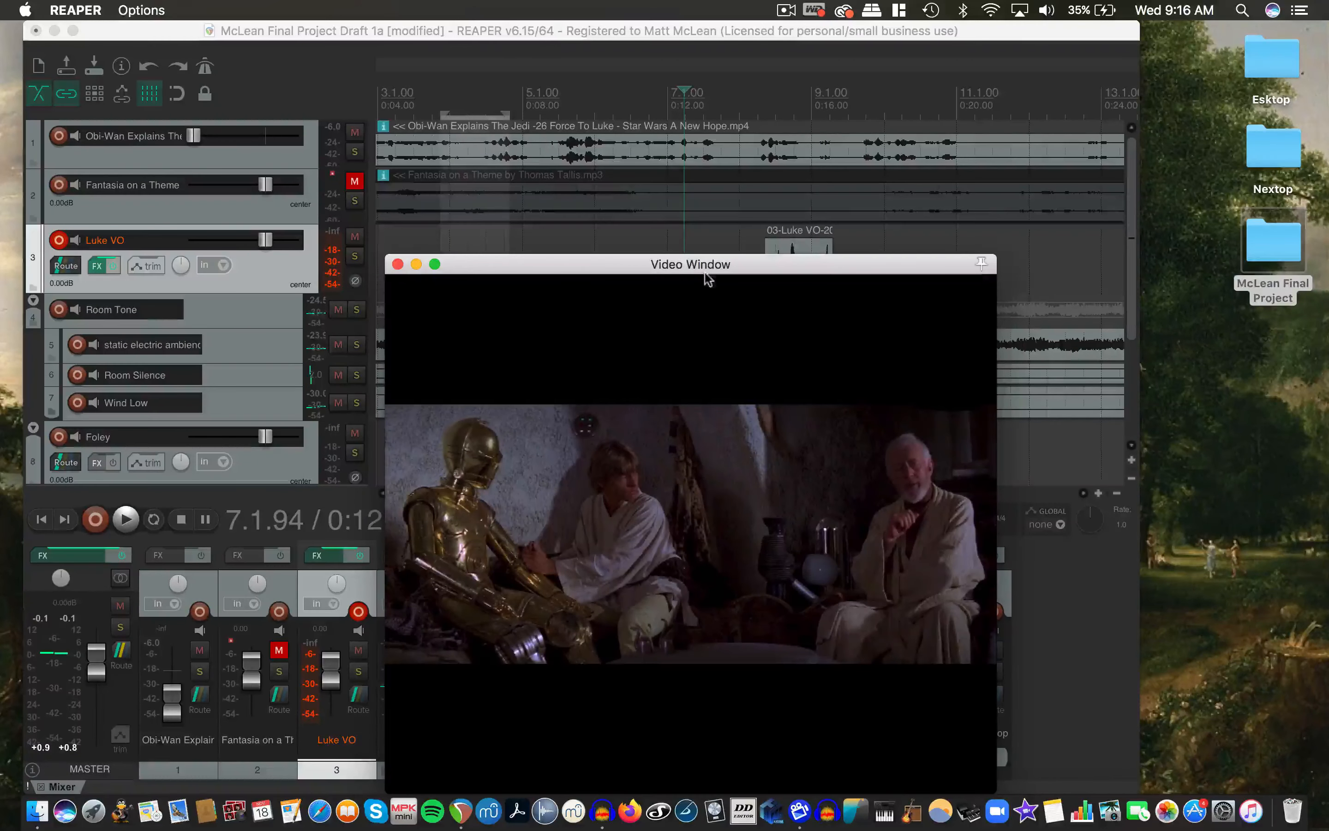
left_click(398, 264)
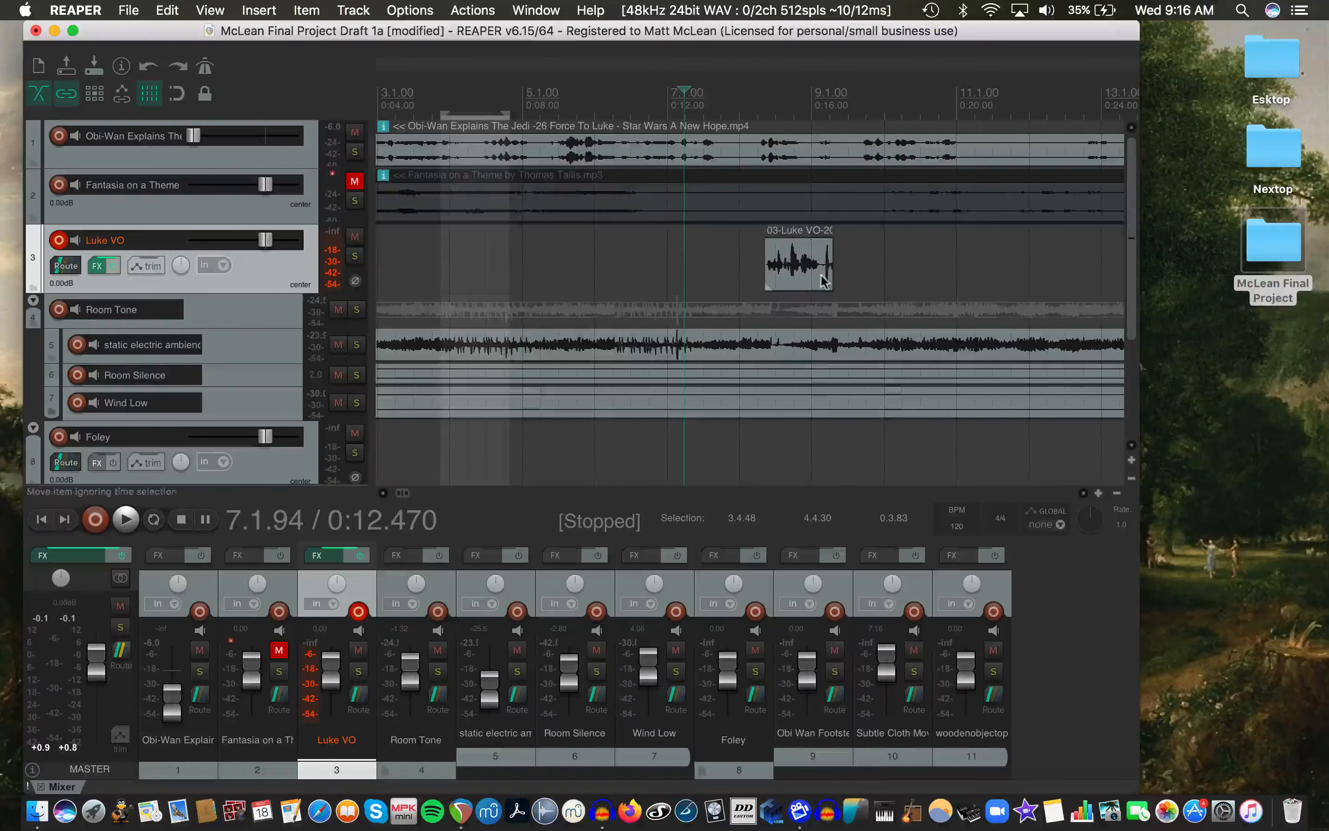
left_click_drag(832, 271, 820, 267)
Hide the mixer and view the full-length arrangement of the video, music, voice-over, Room Tone and Foley tracks
scroll(529, 422, "down", 2)
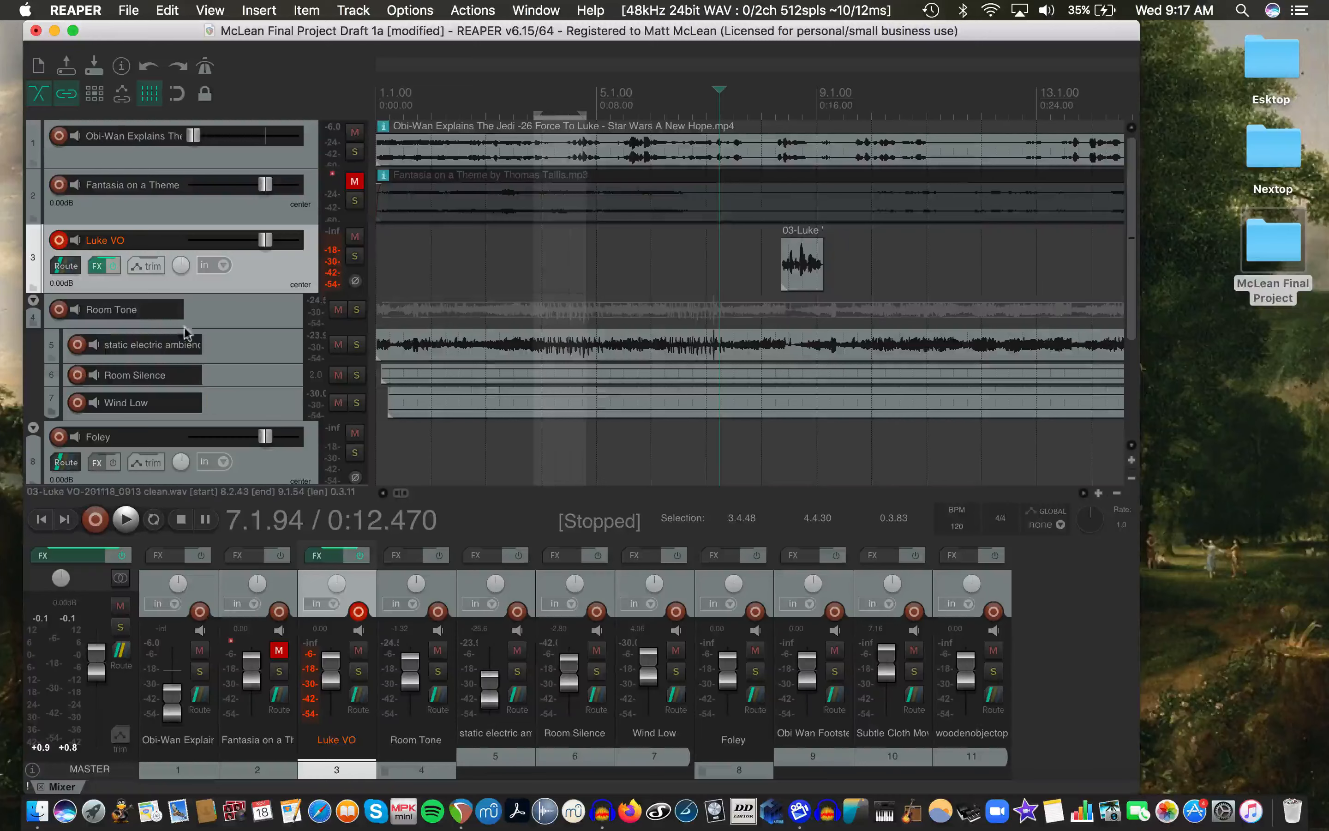
key("super+m")
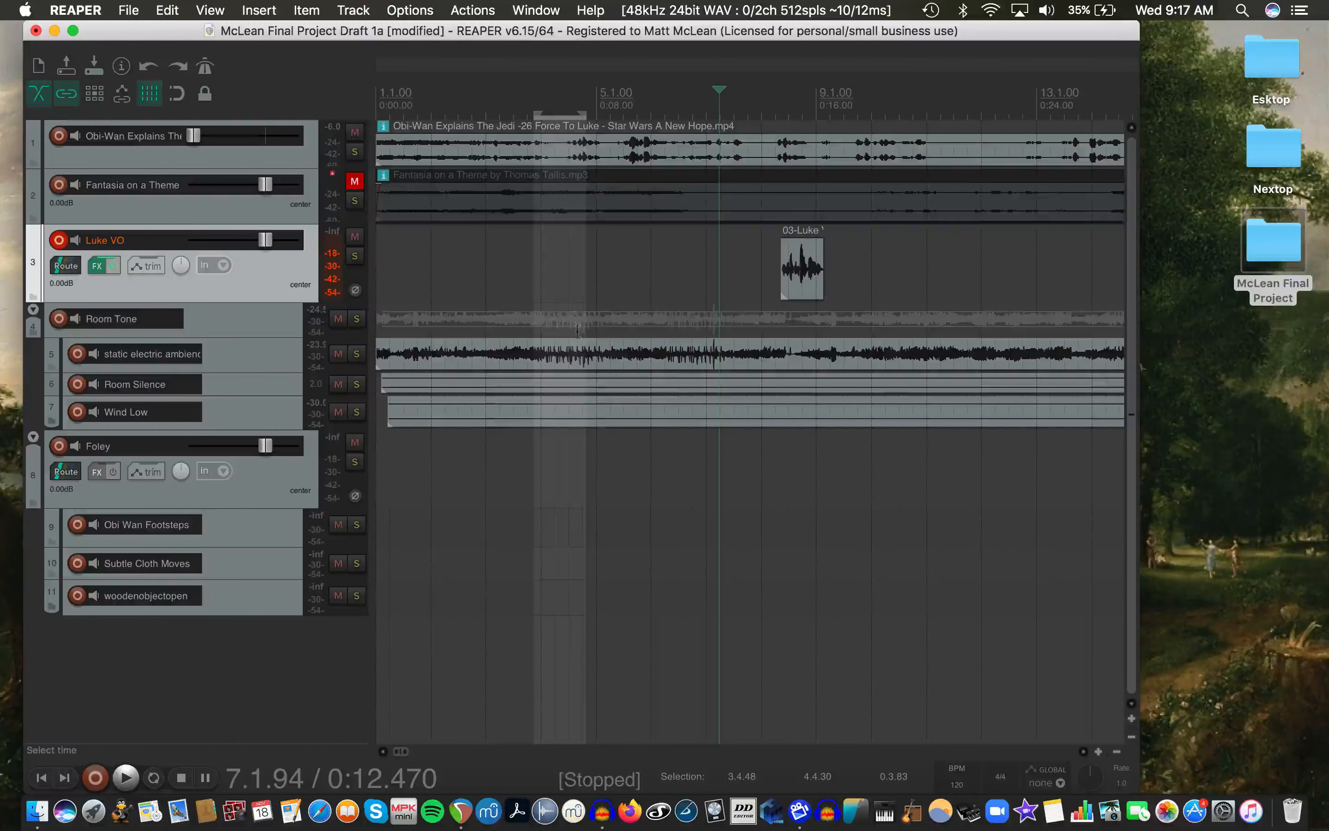
scroll(592, 384, "down", 1)
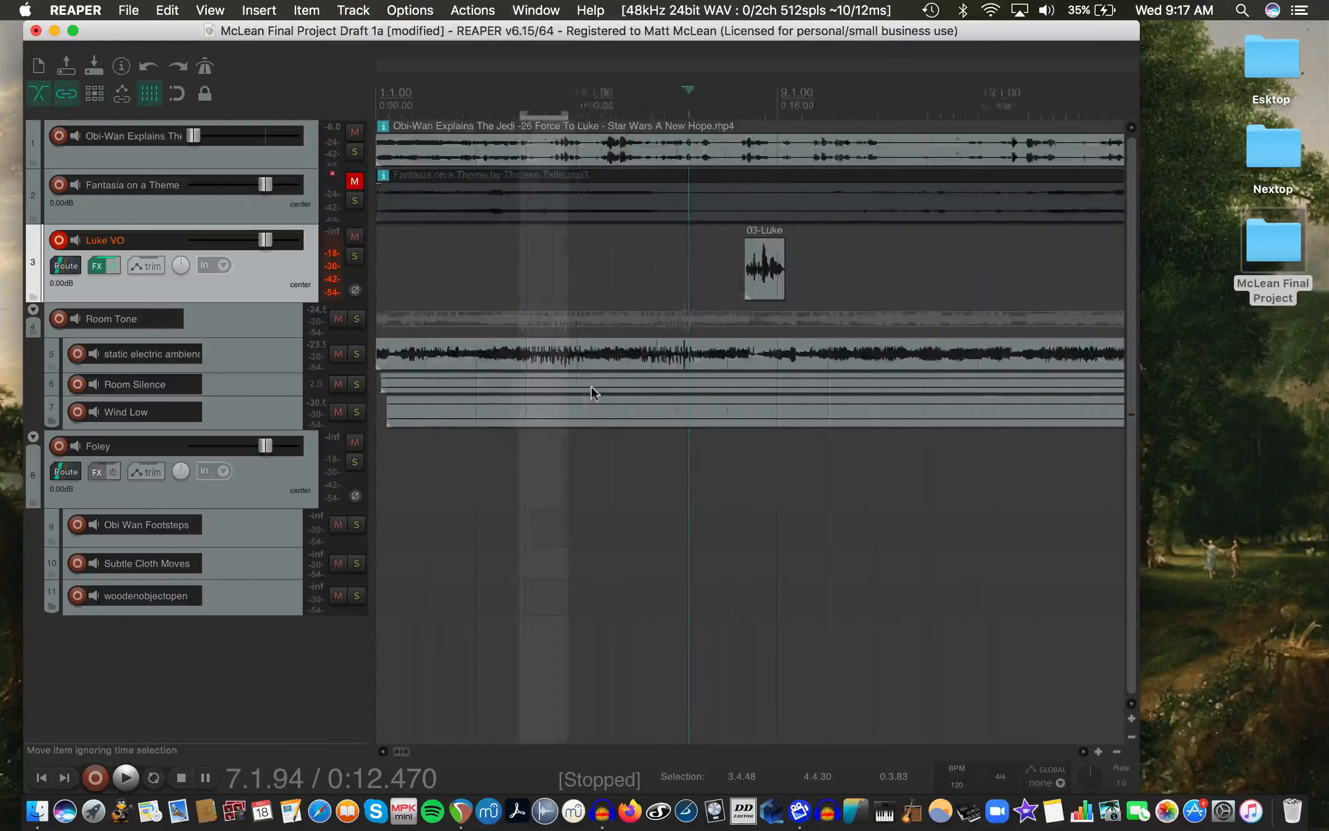
scroll(592, 387, "down", 5)
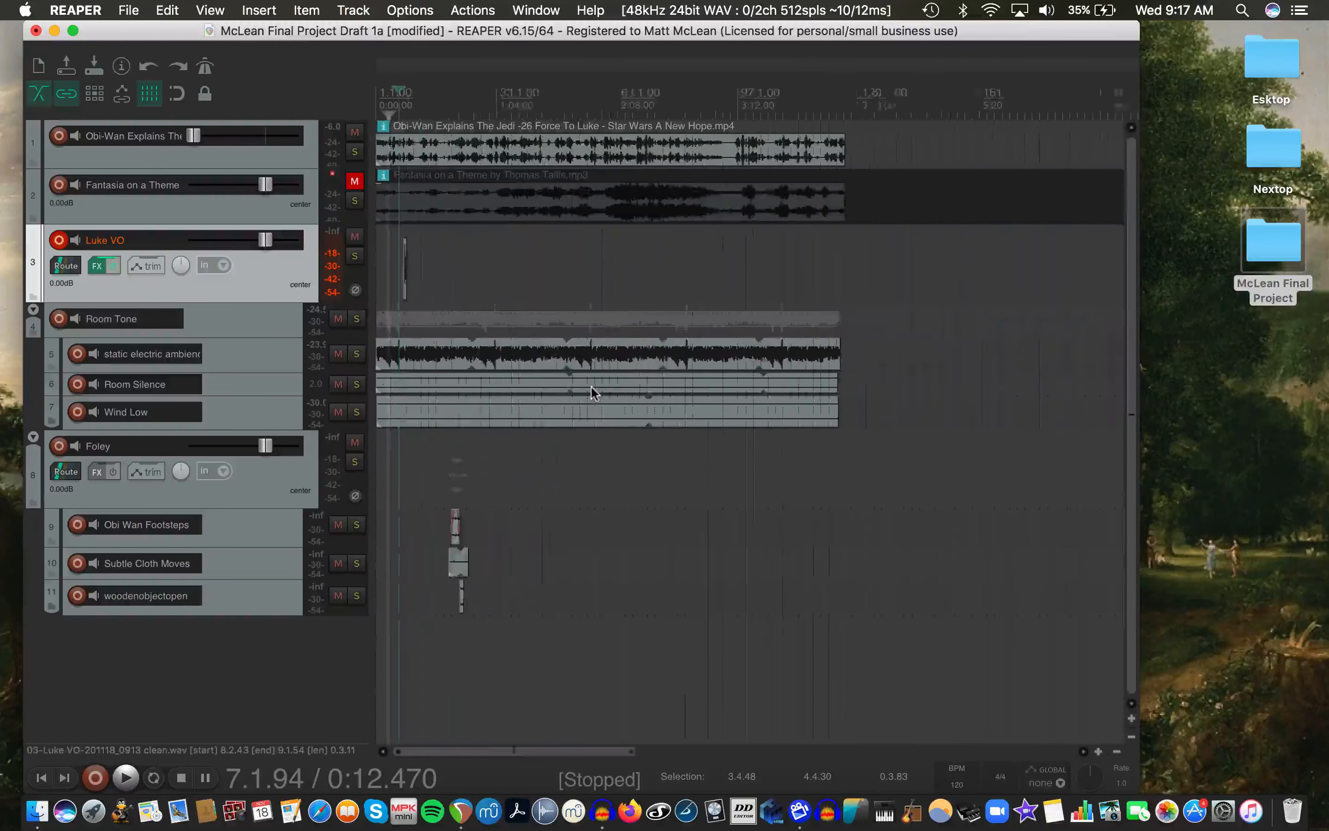
scroll(591, 387, "up", 1)
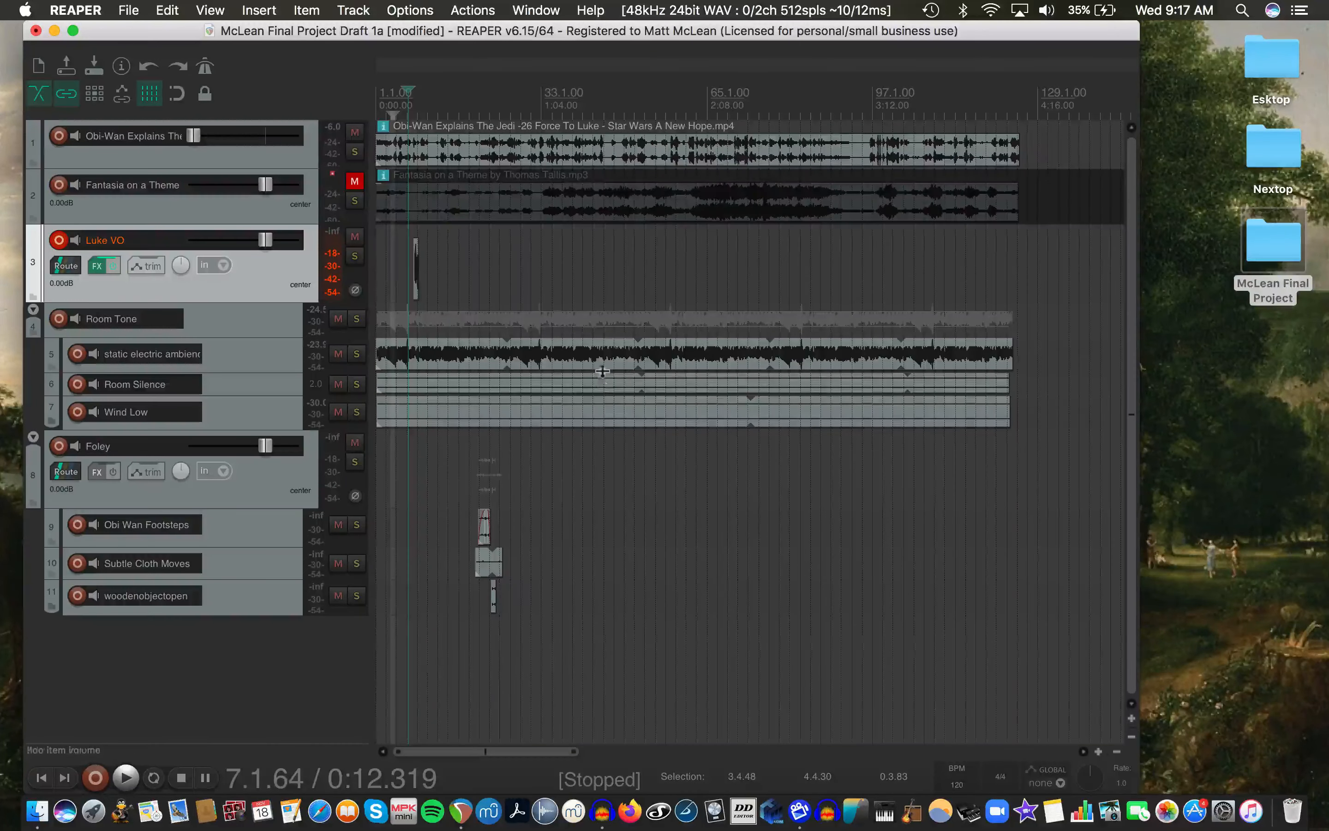
scroll(610, 362, "up", 2)
scroll(609, 361, "down", 2)
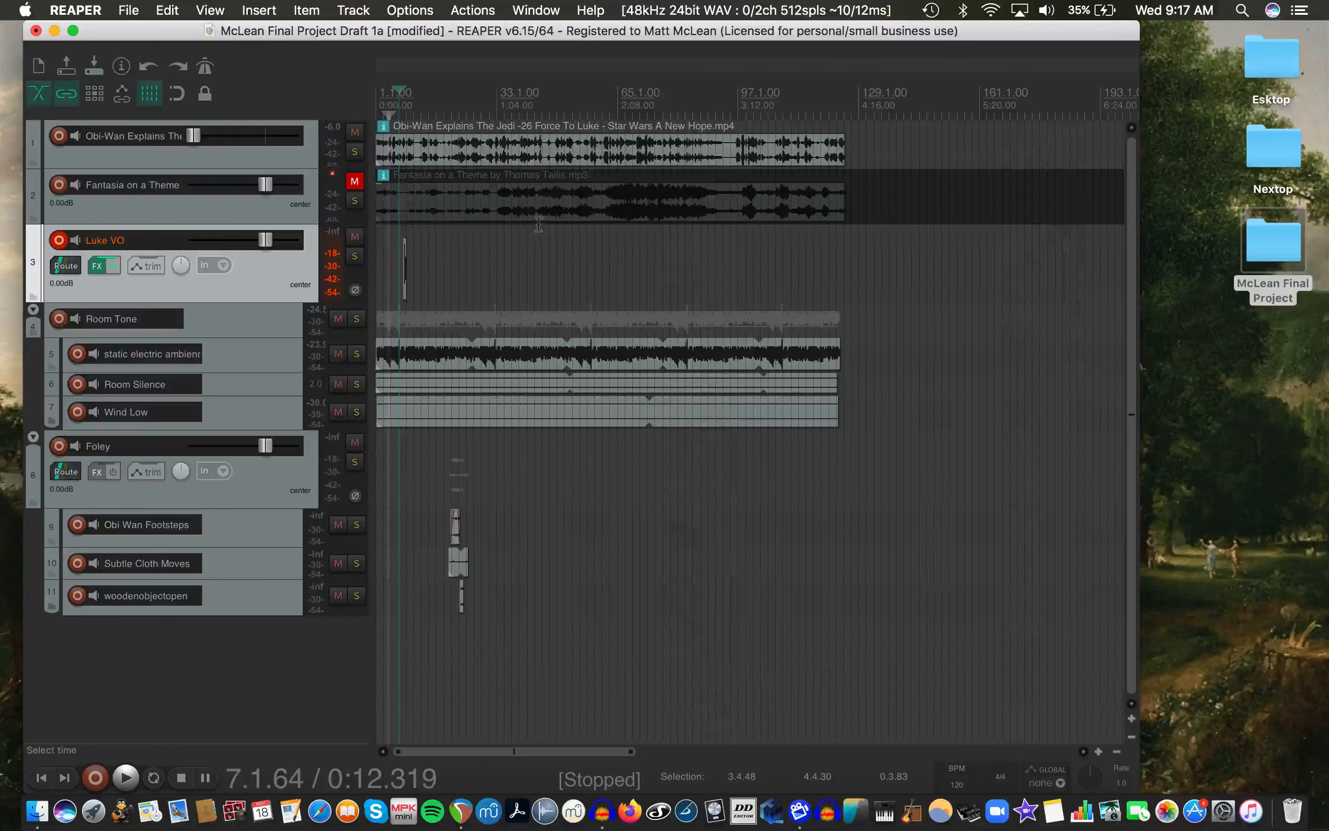
Save the project under a new name ending in "Draft 1b" in the final project folder, with all media copied into the project directory
left_click(128, 9)
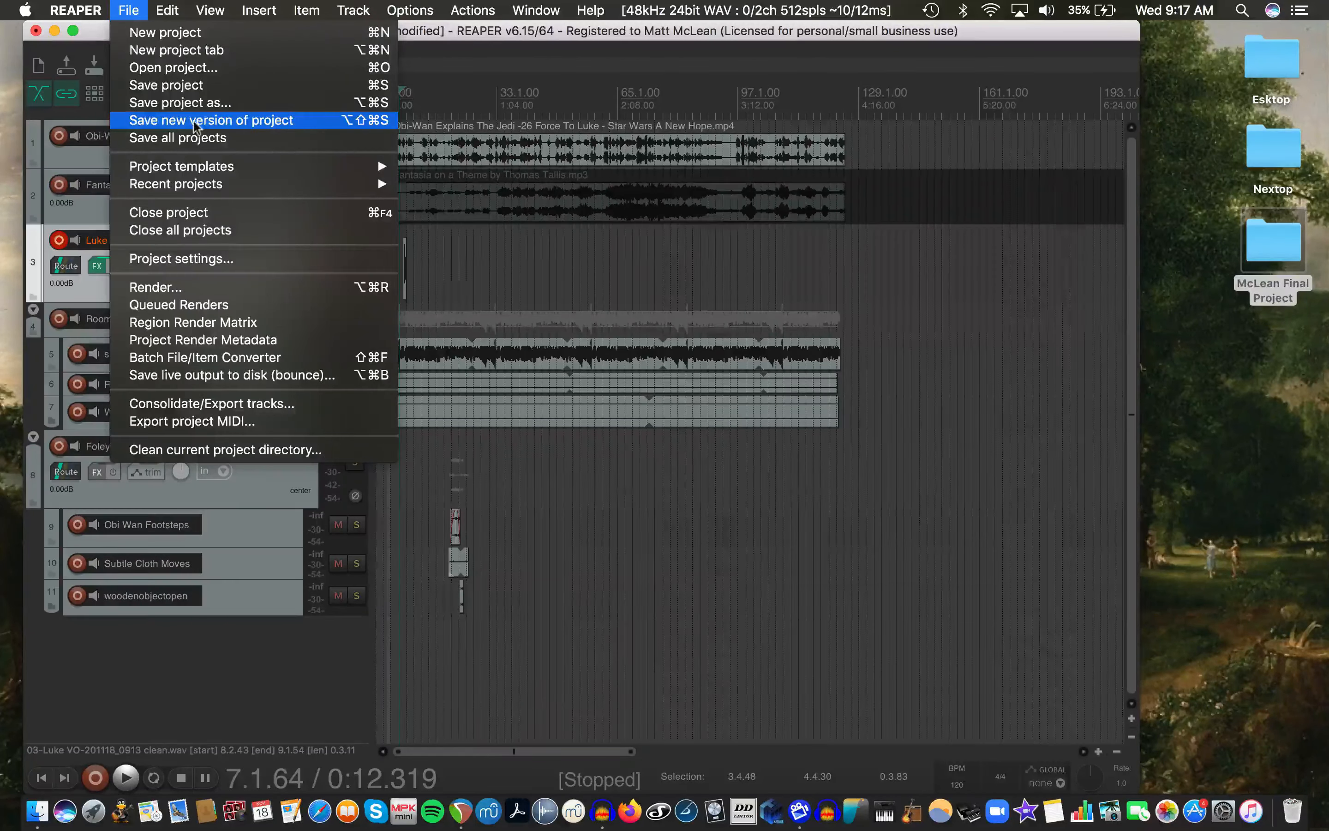
left_click(209, 104)
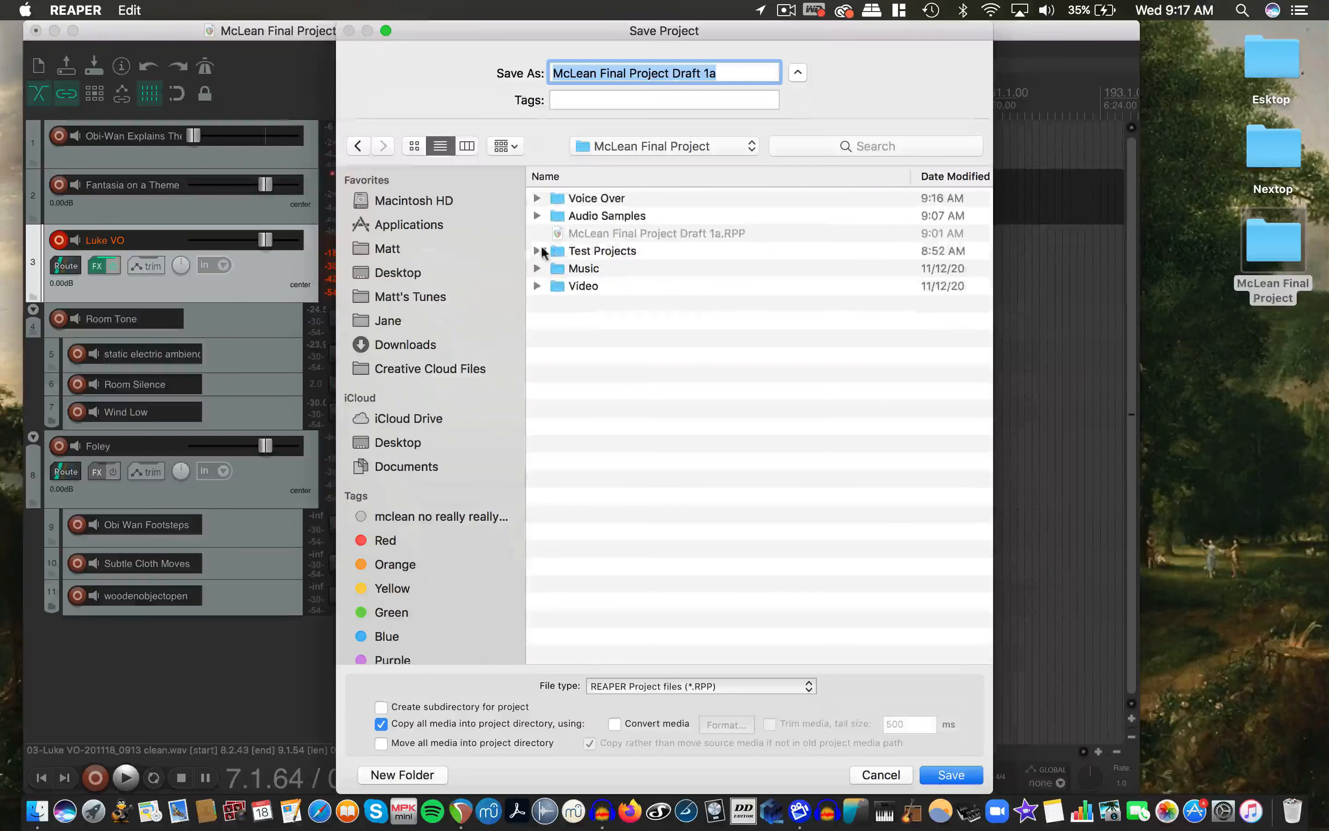
left_click(742, 79)
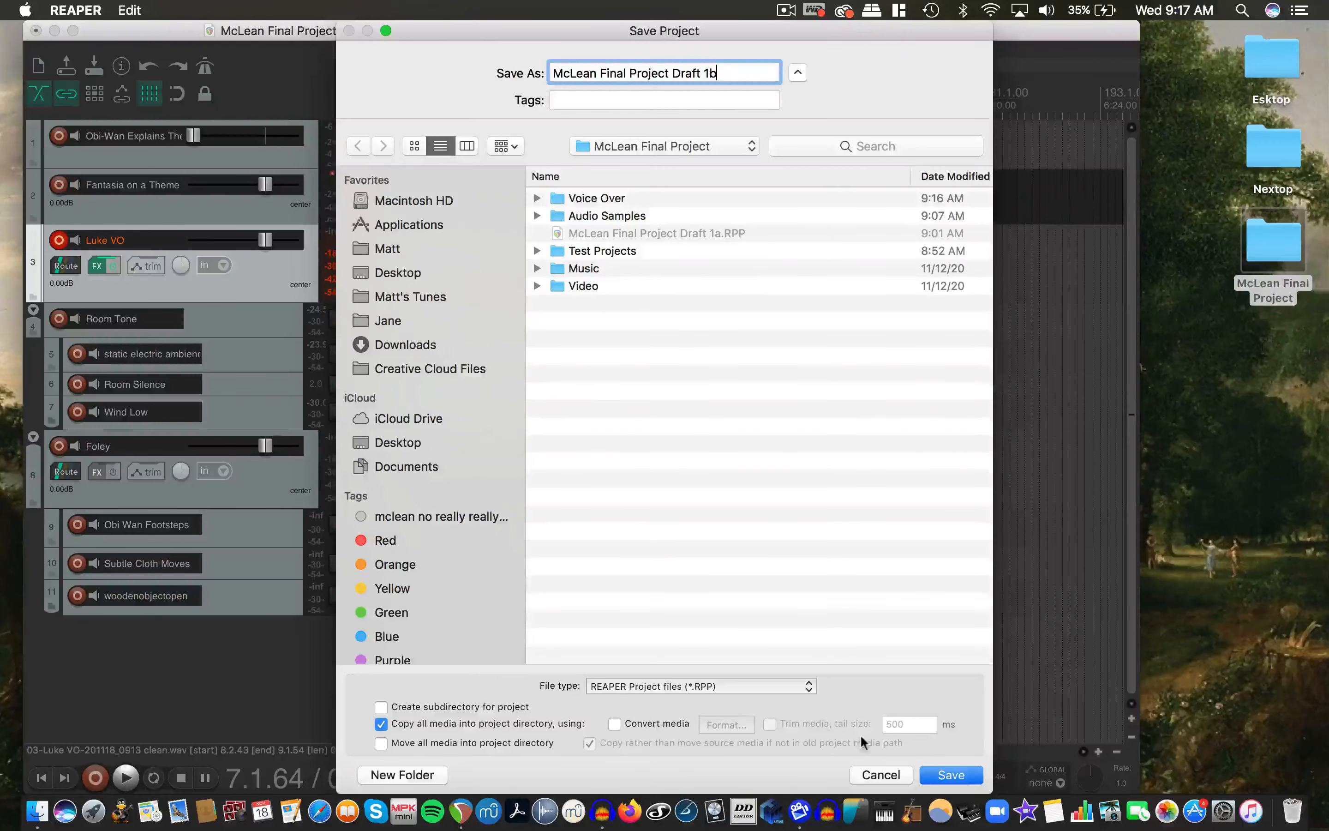
left_click(960, 775)
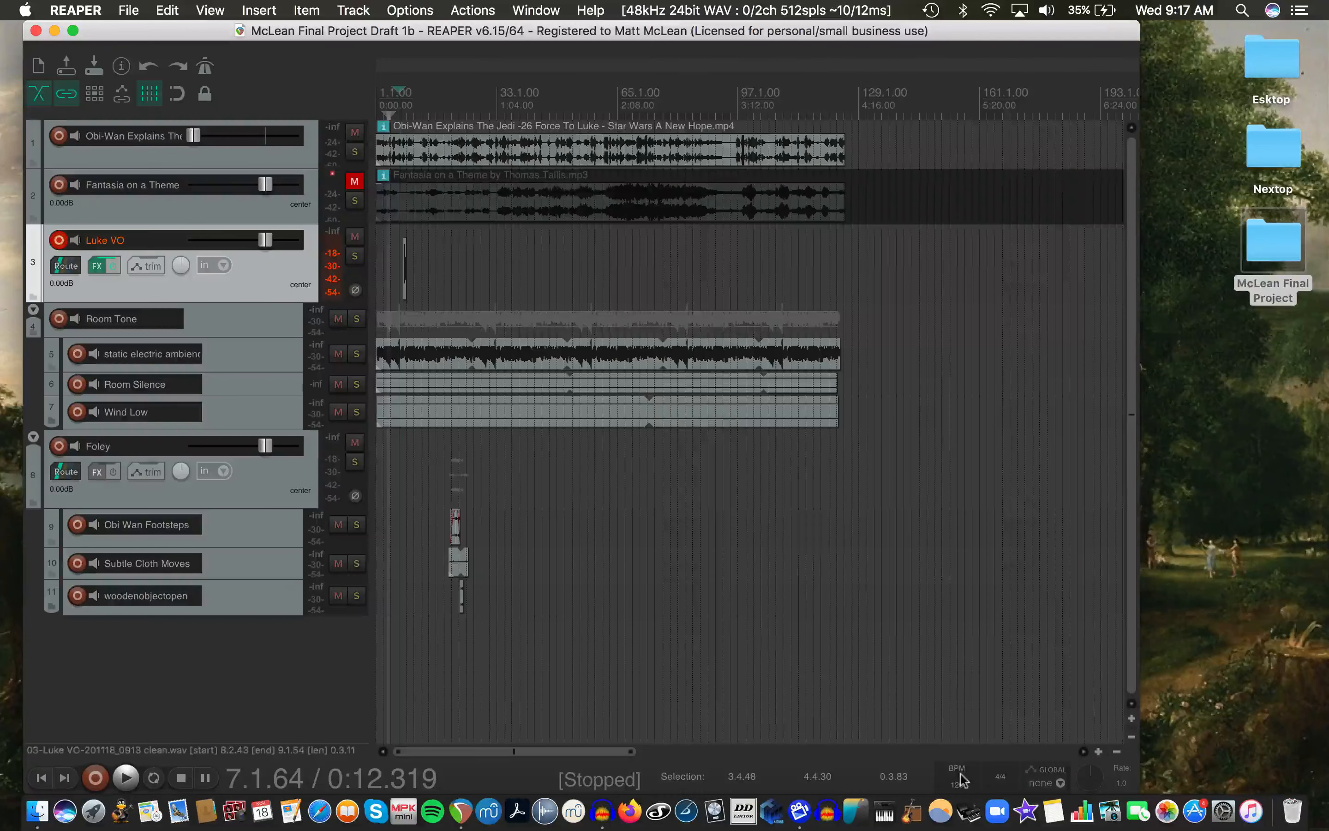
Check the final project folder for the Draft 1a and Draft 1b project files, close its window and hide REAPER
double_click(1274, 242)
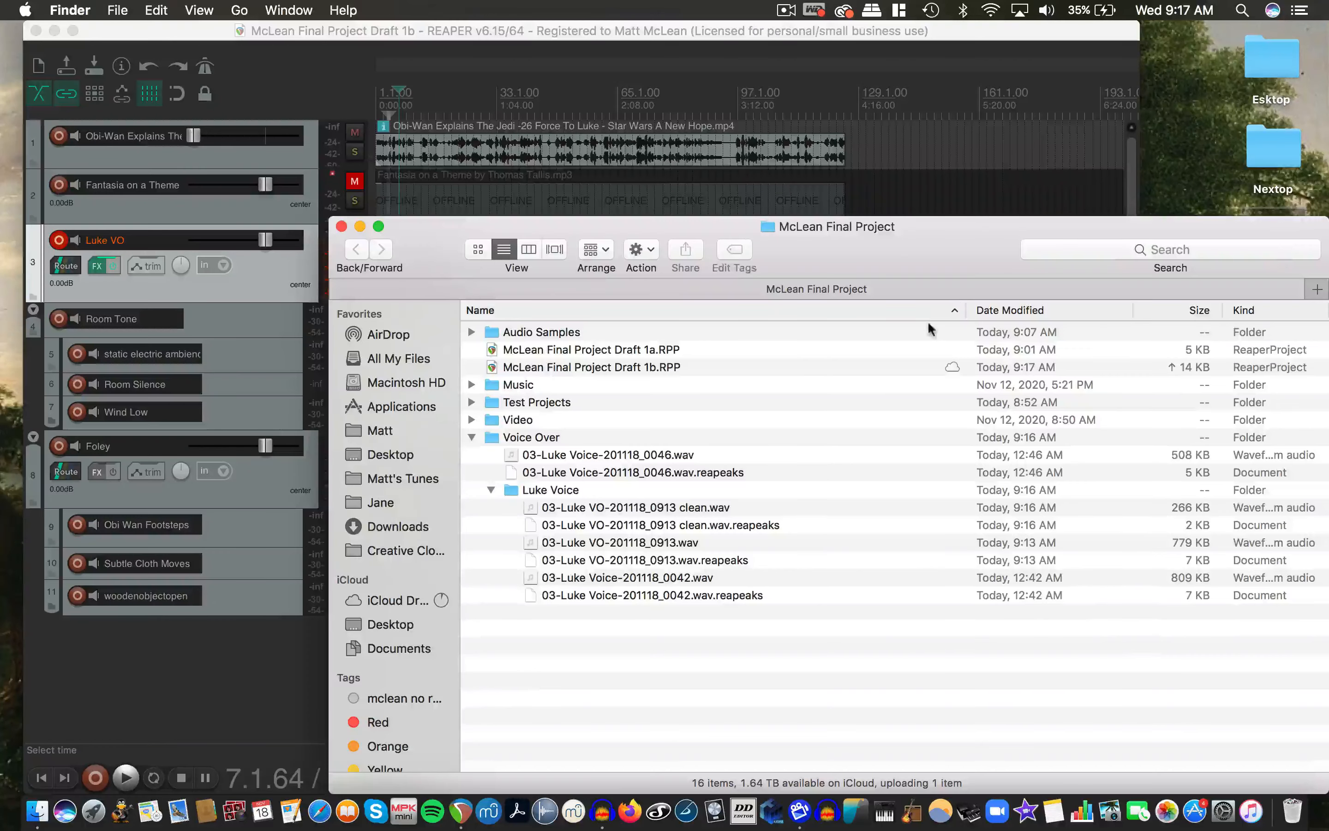
left_click(472, 438)
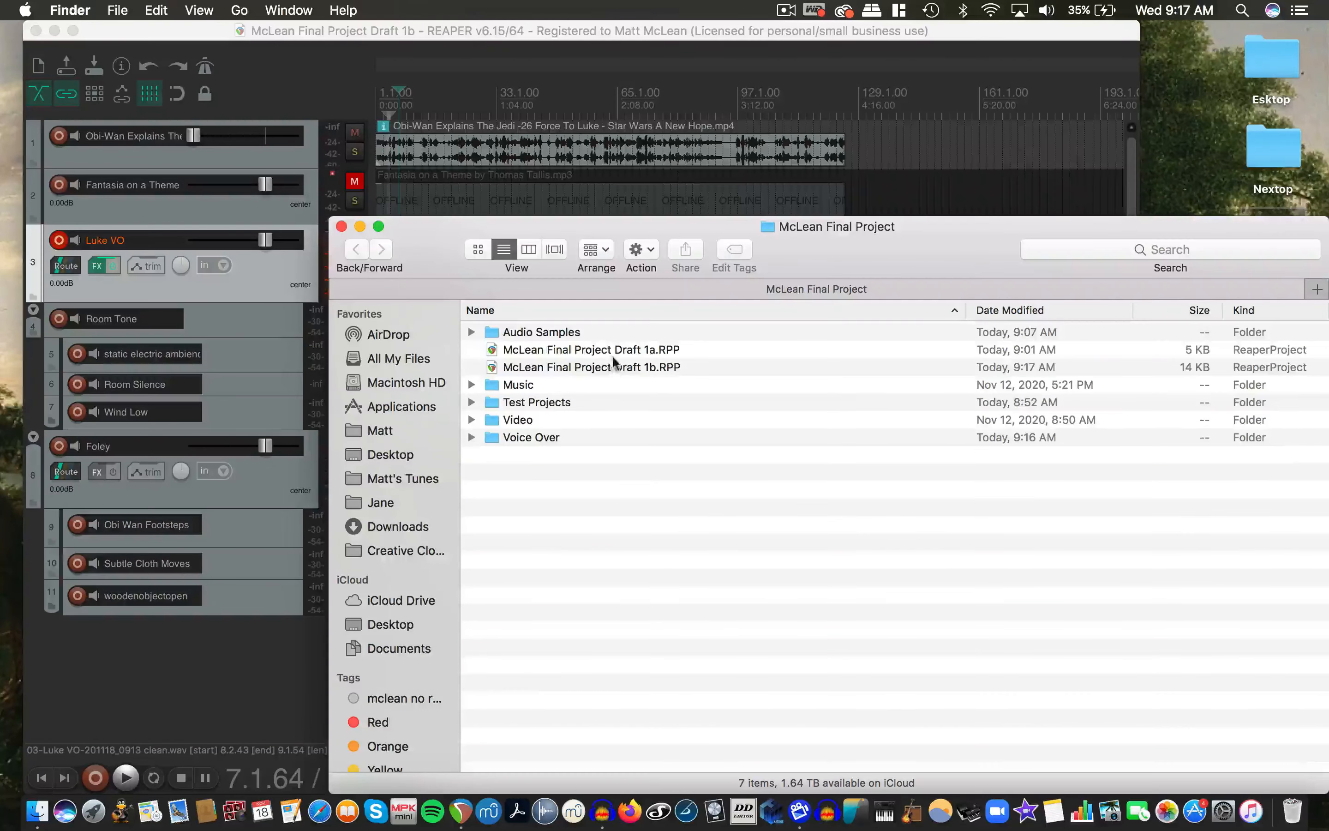
left_click(341, 226)
left_click(126, 35)
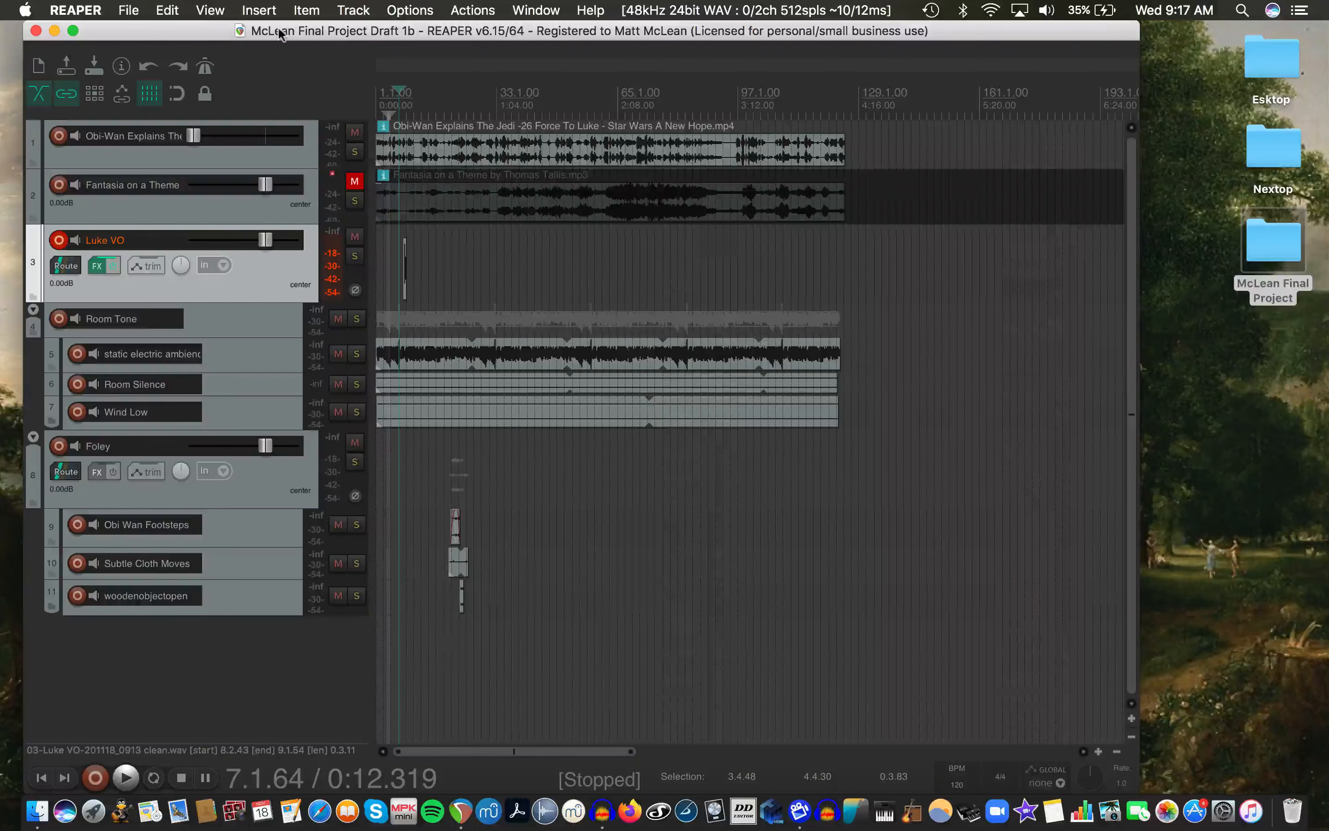
key("super+h")
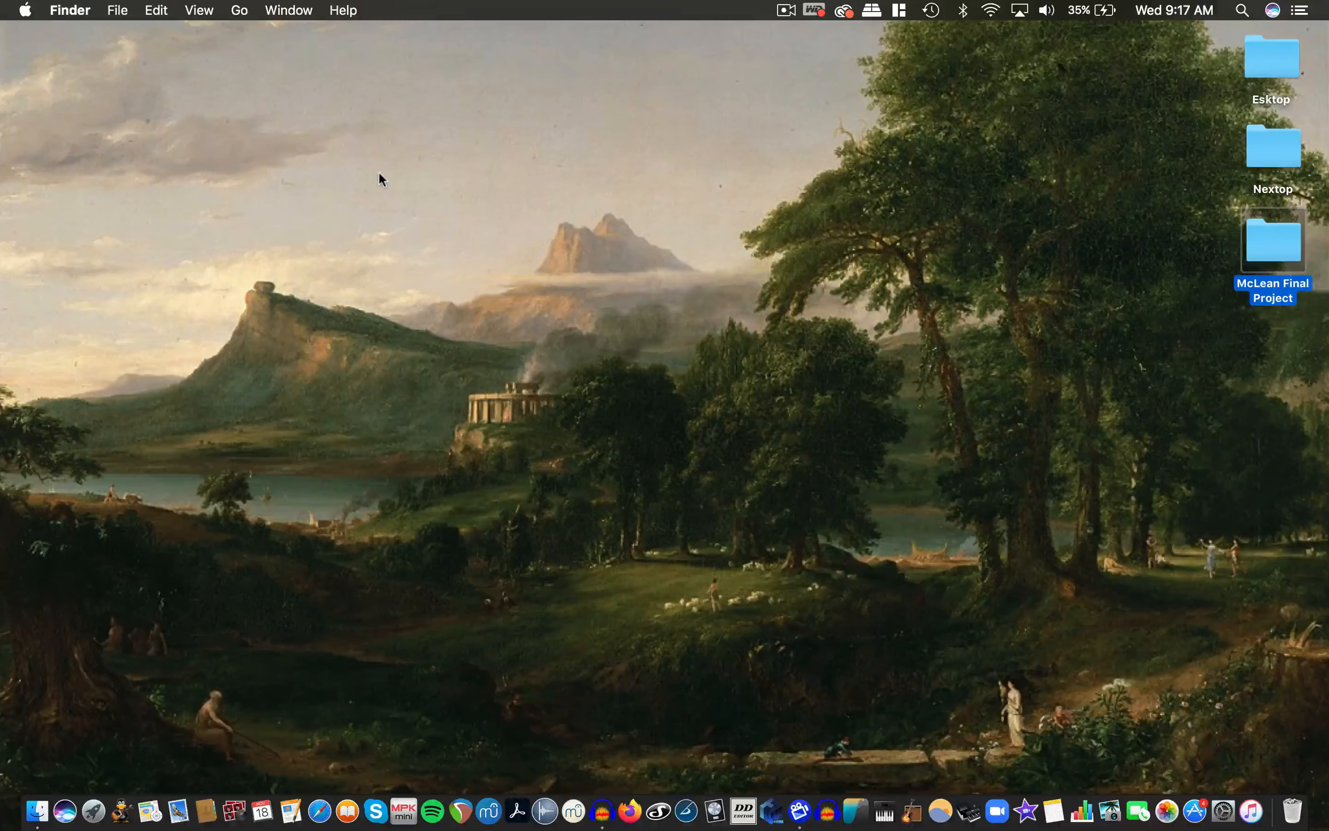